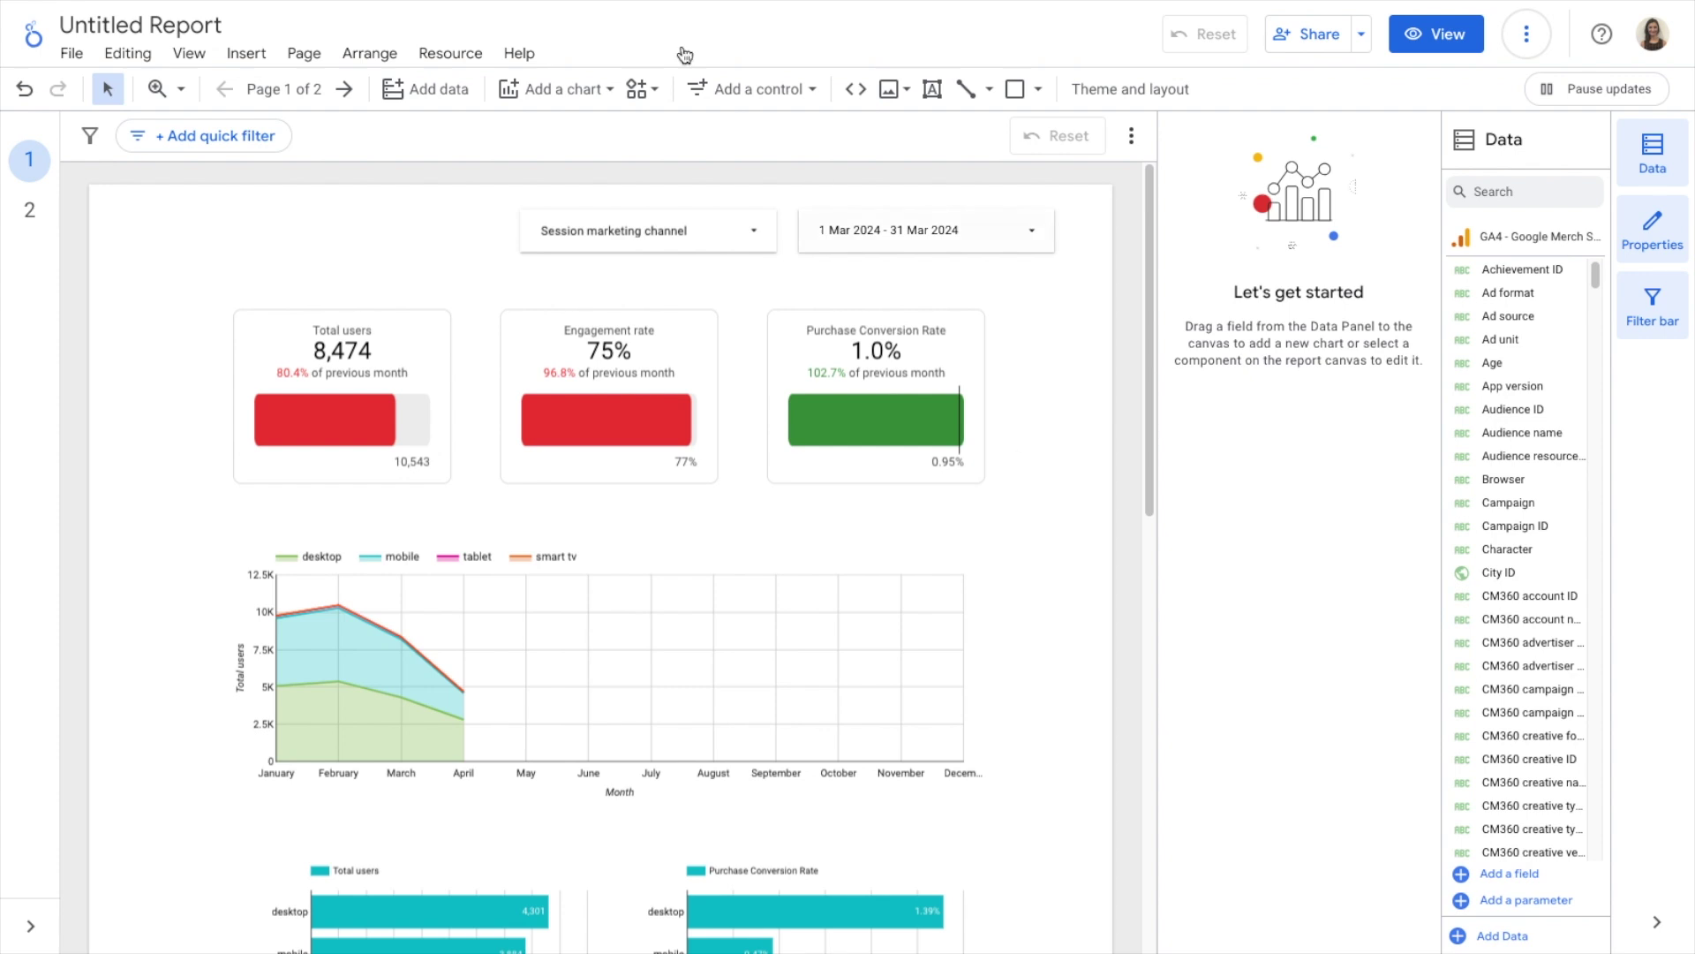
Add a third page to the report and switch to the blank page 2 for editing
left_click(304, 53)
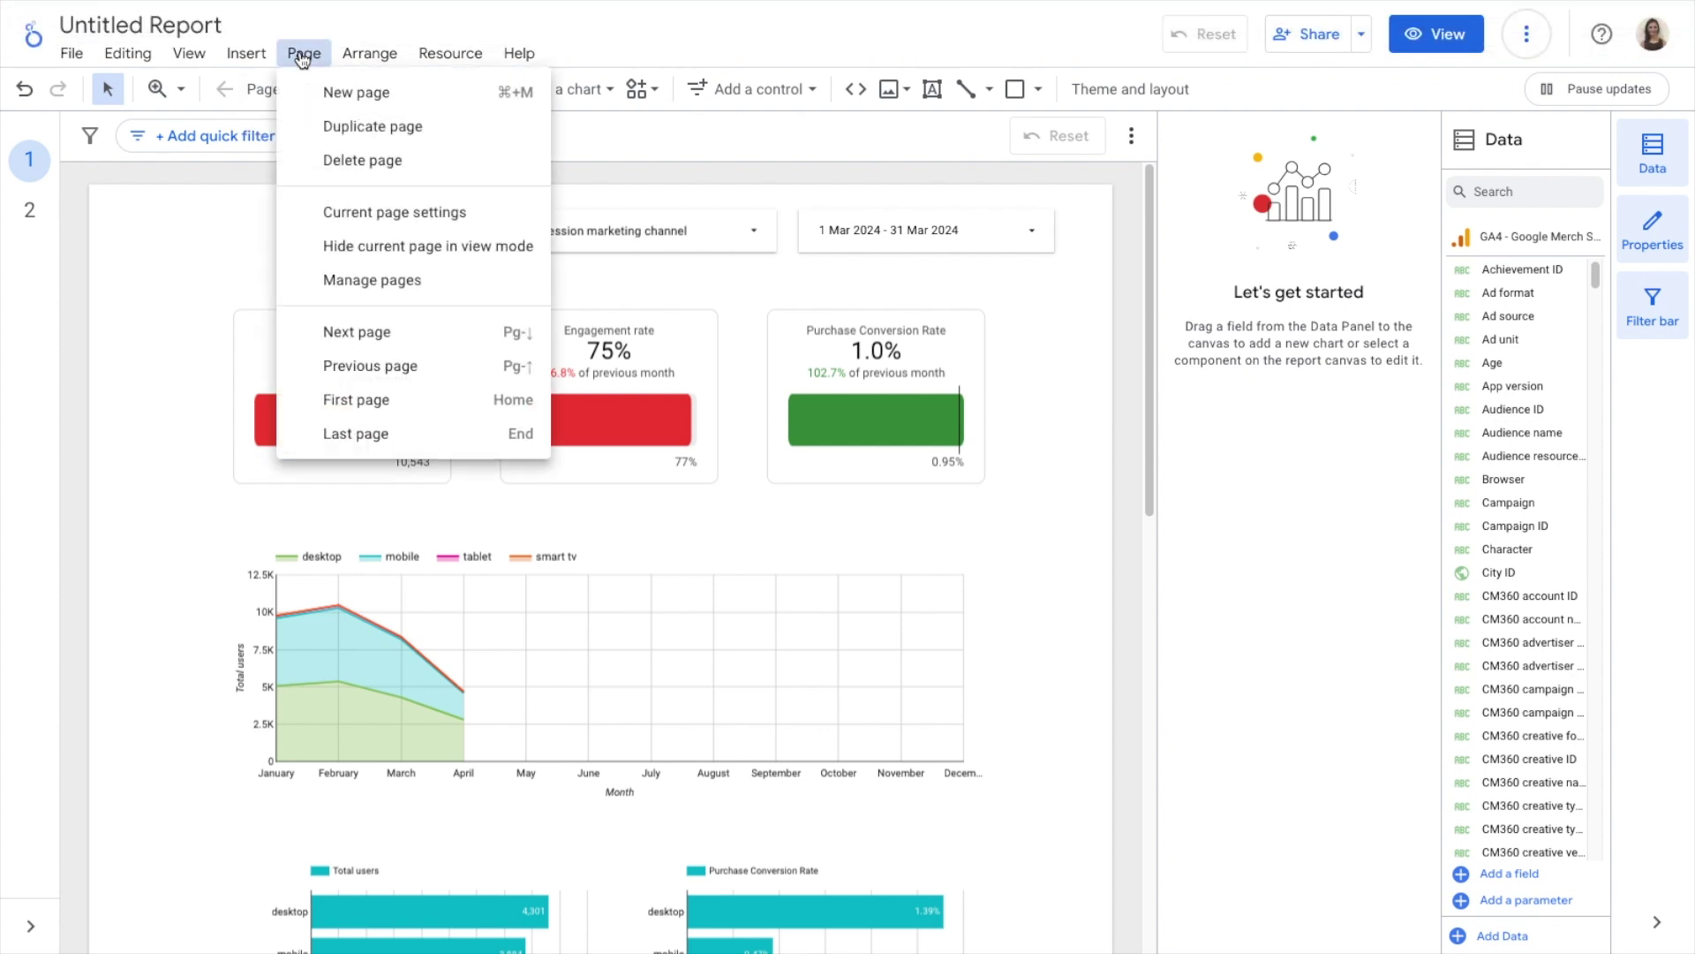
left_click(370, 93)
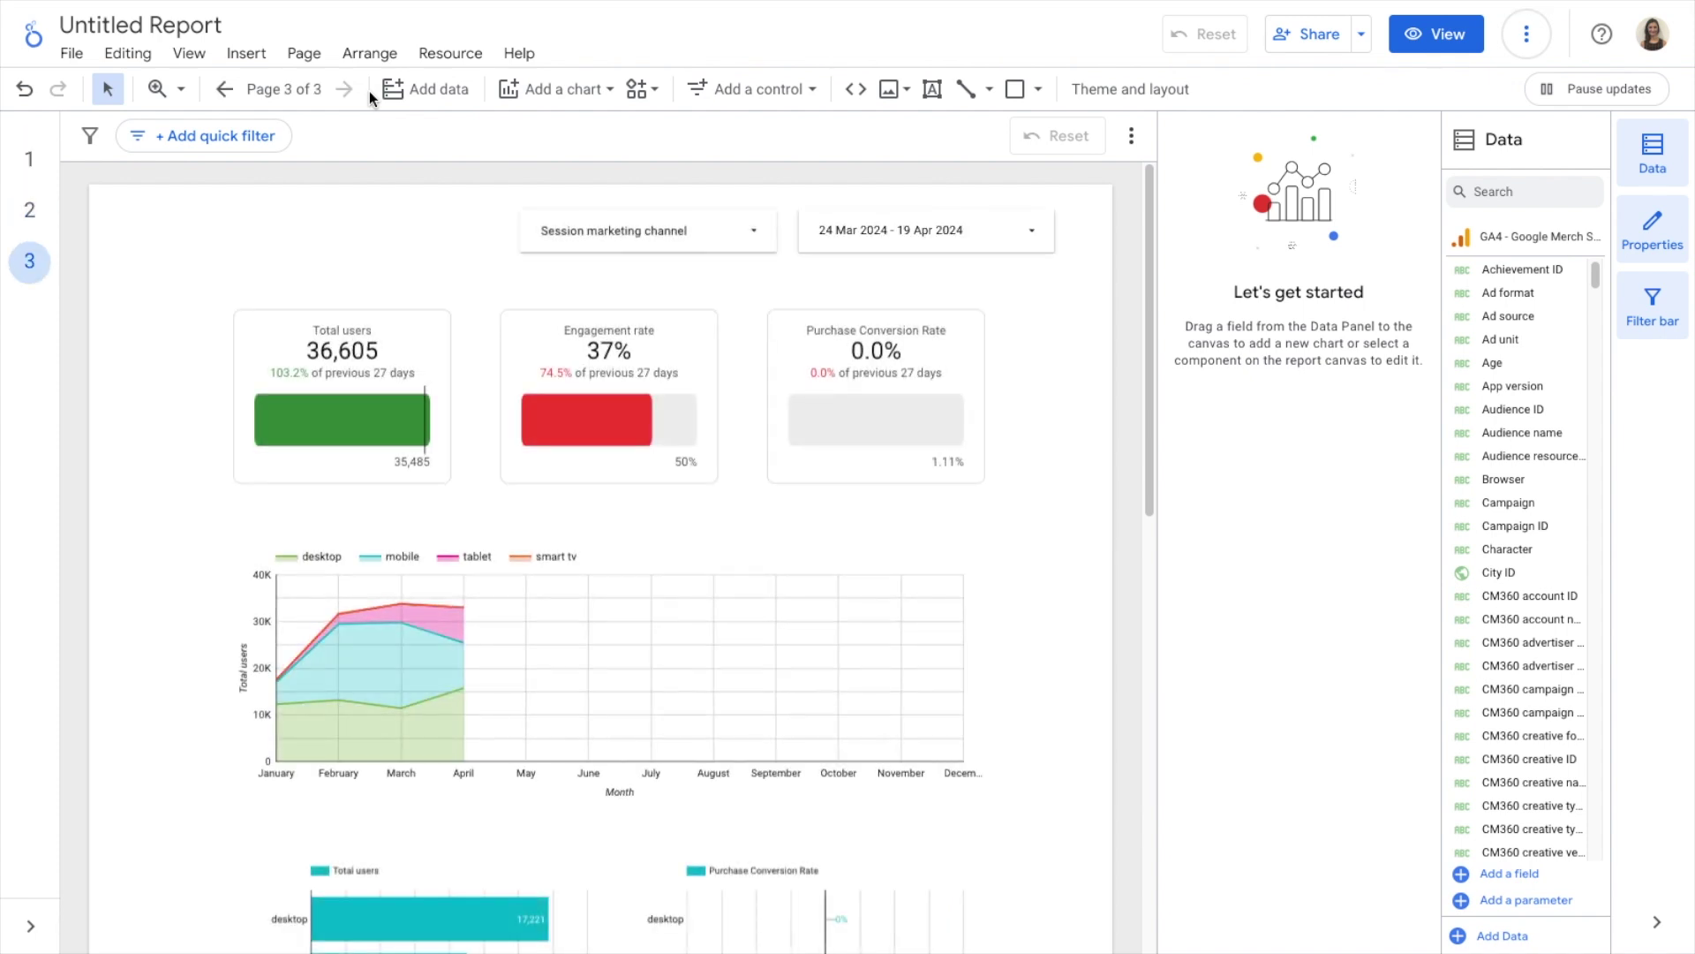
left_click(29, 210)
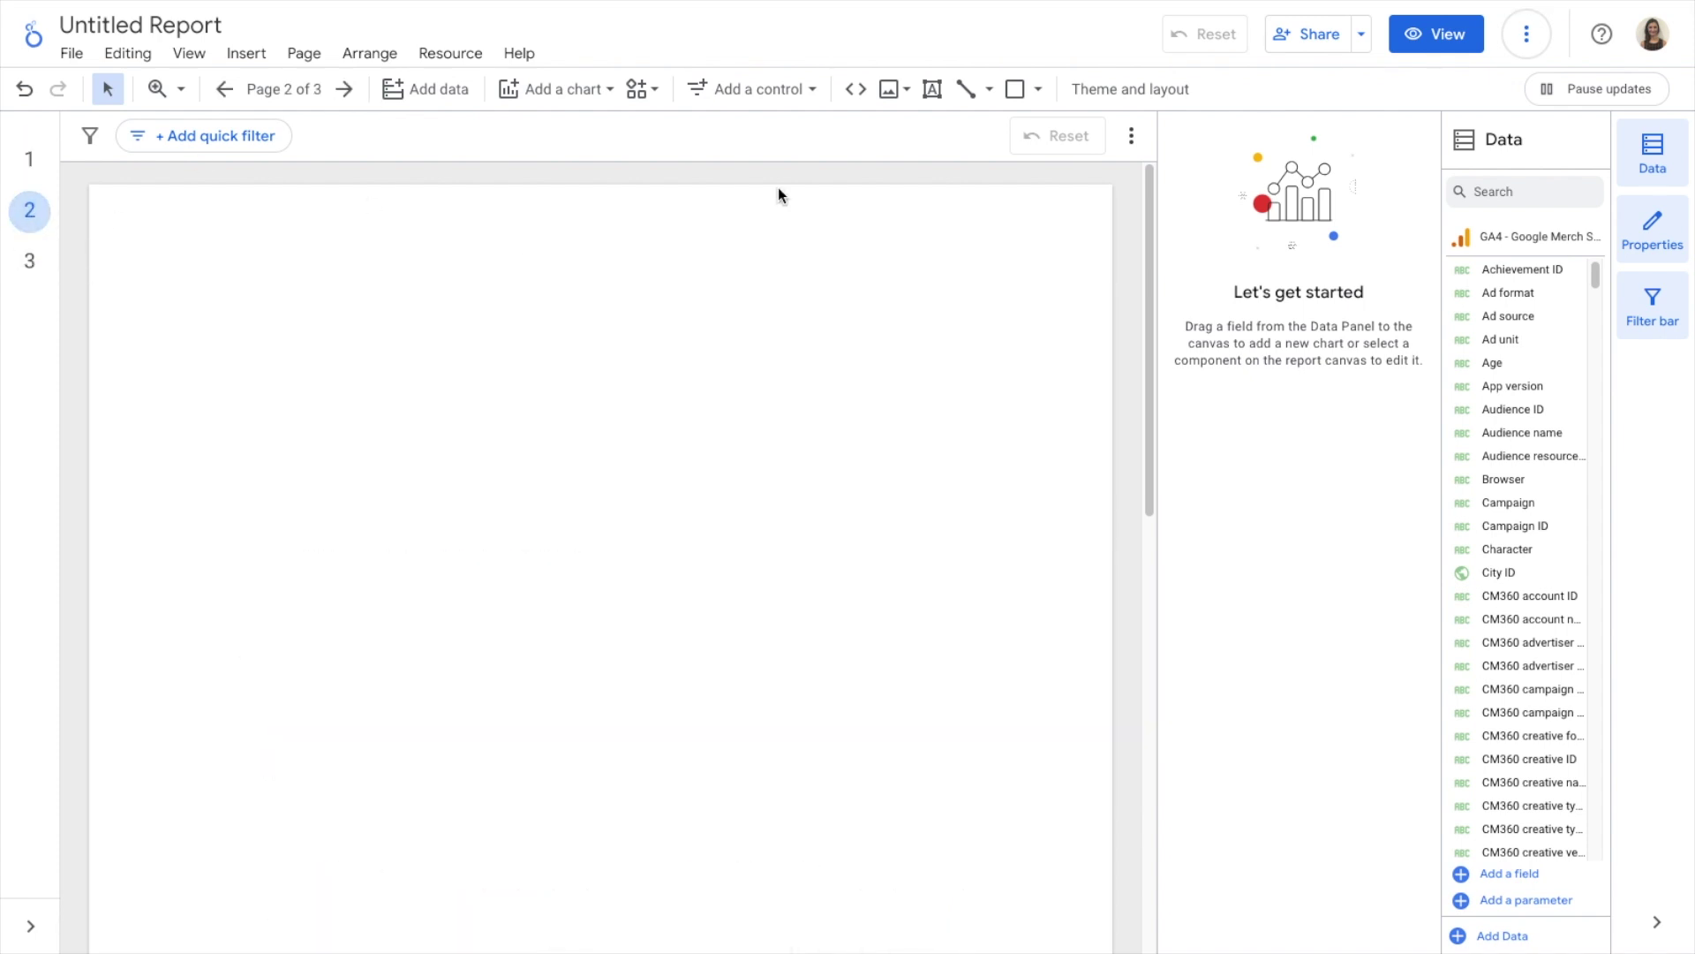
left_click(757, 89)
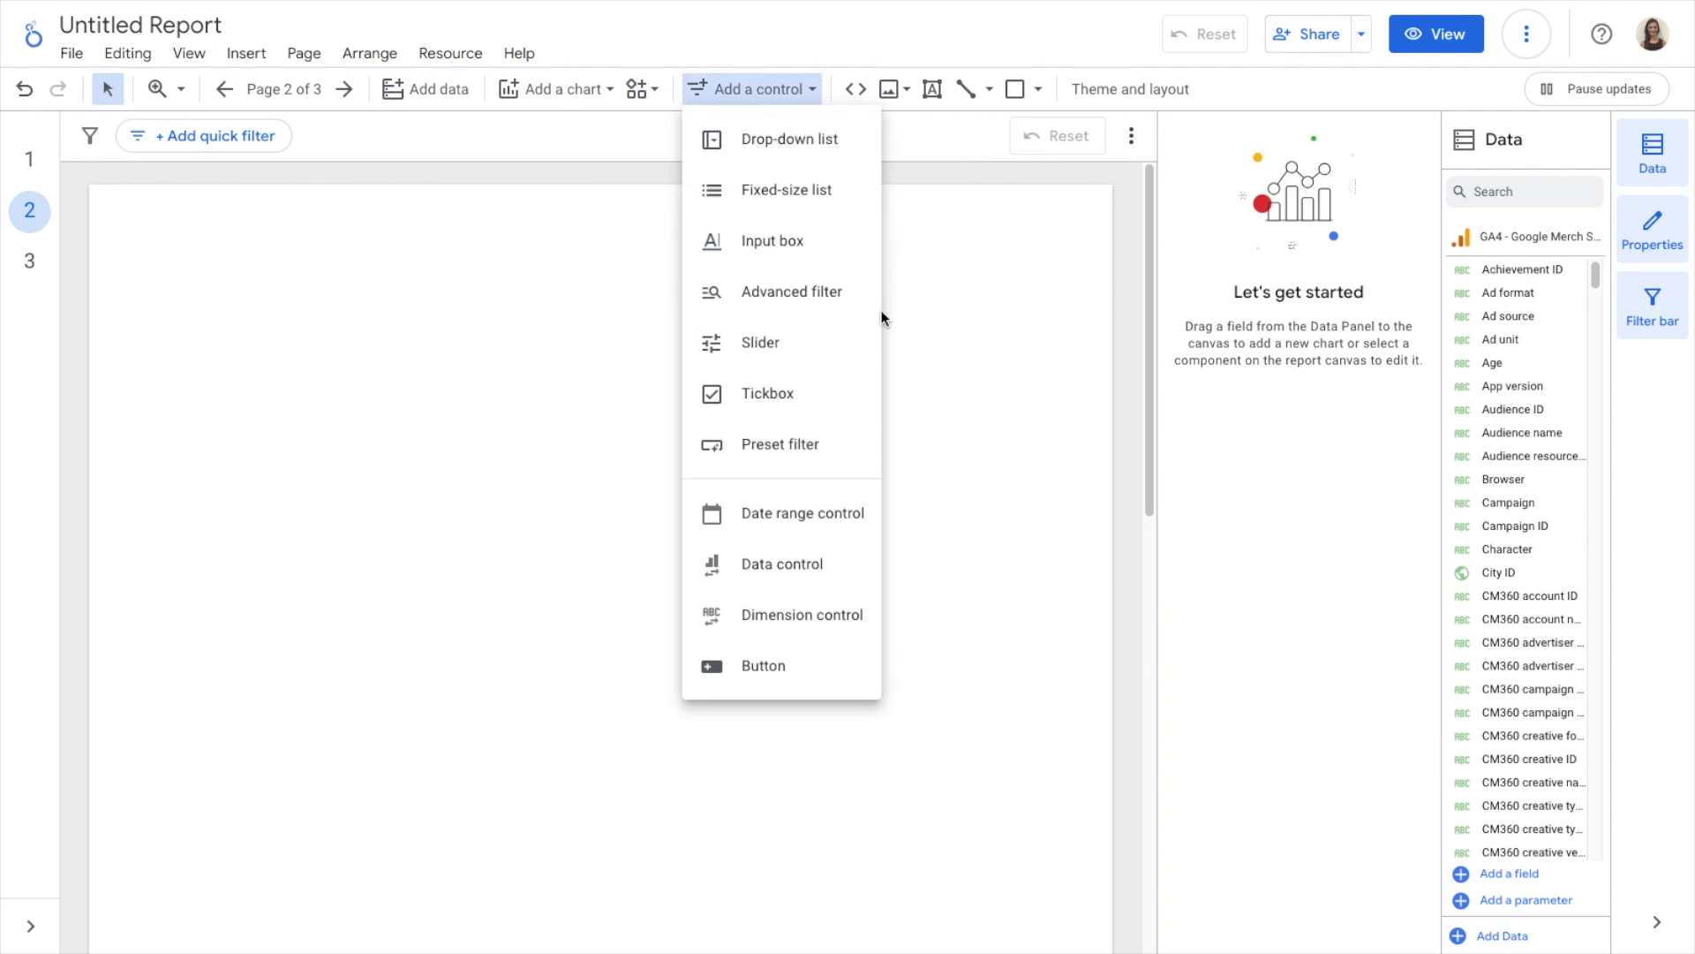
Place a date range control at the top right of page 2, defaulting to Last month
left_click(801, 508)
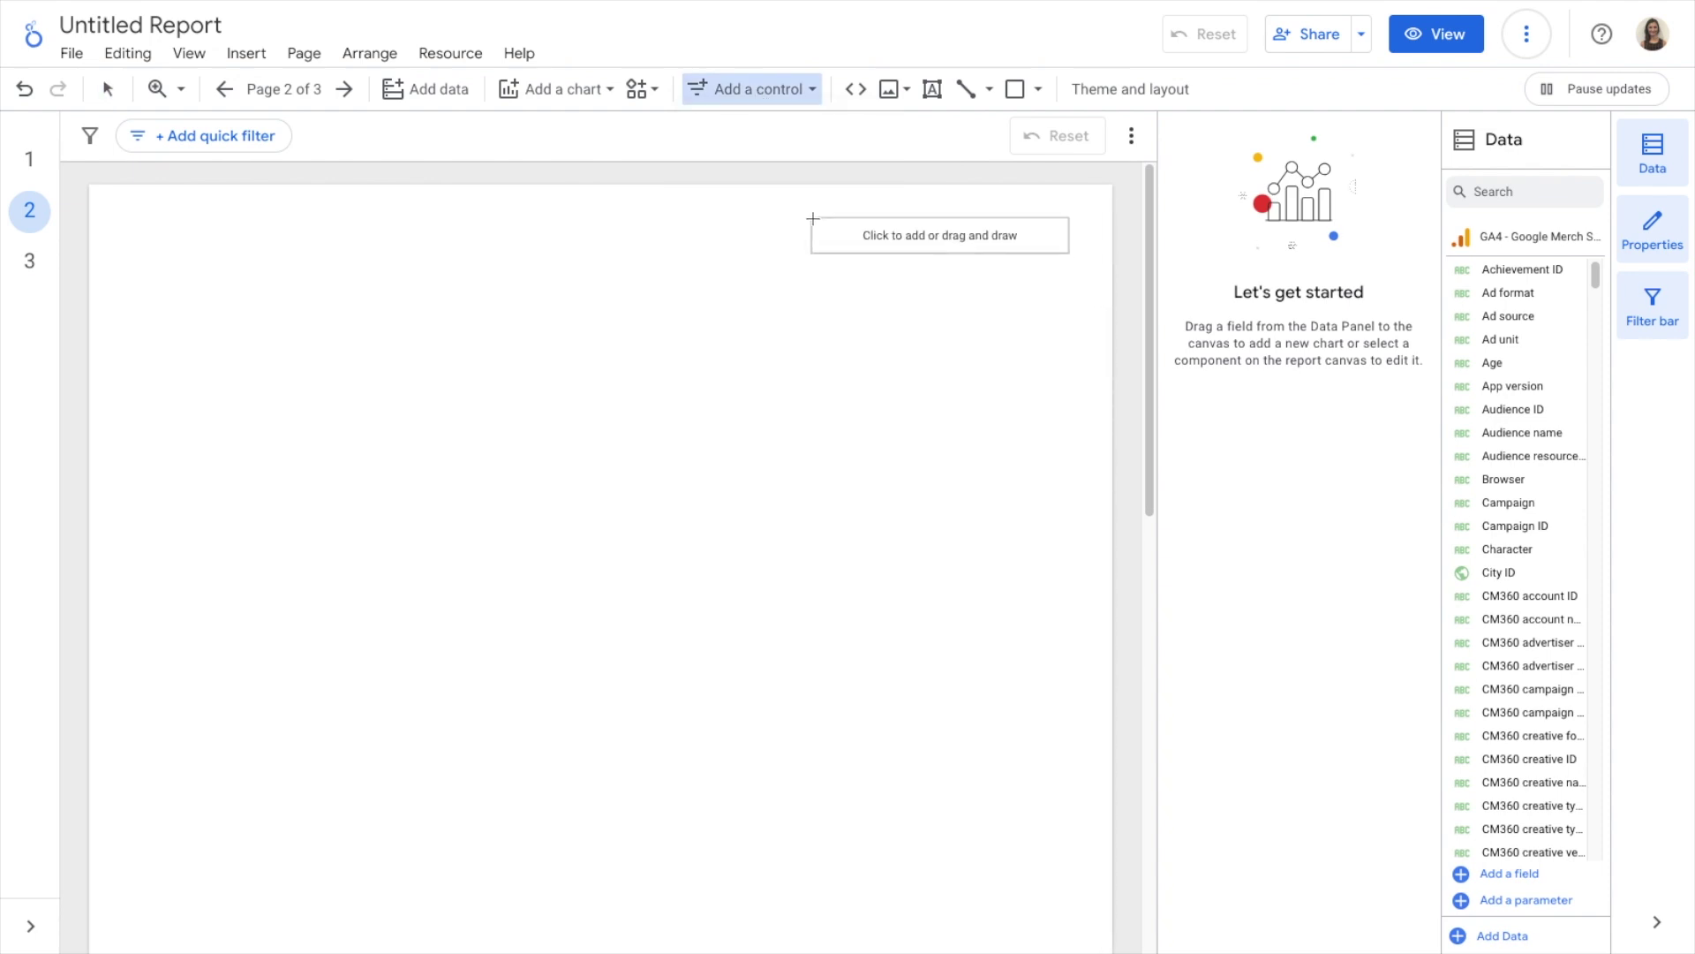
left_click(812, 218)
left_click(1372, 265)
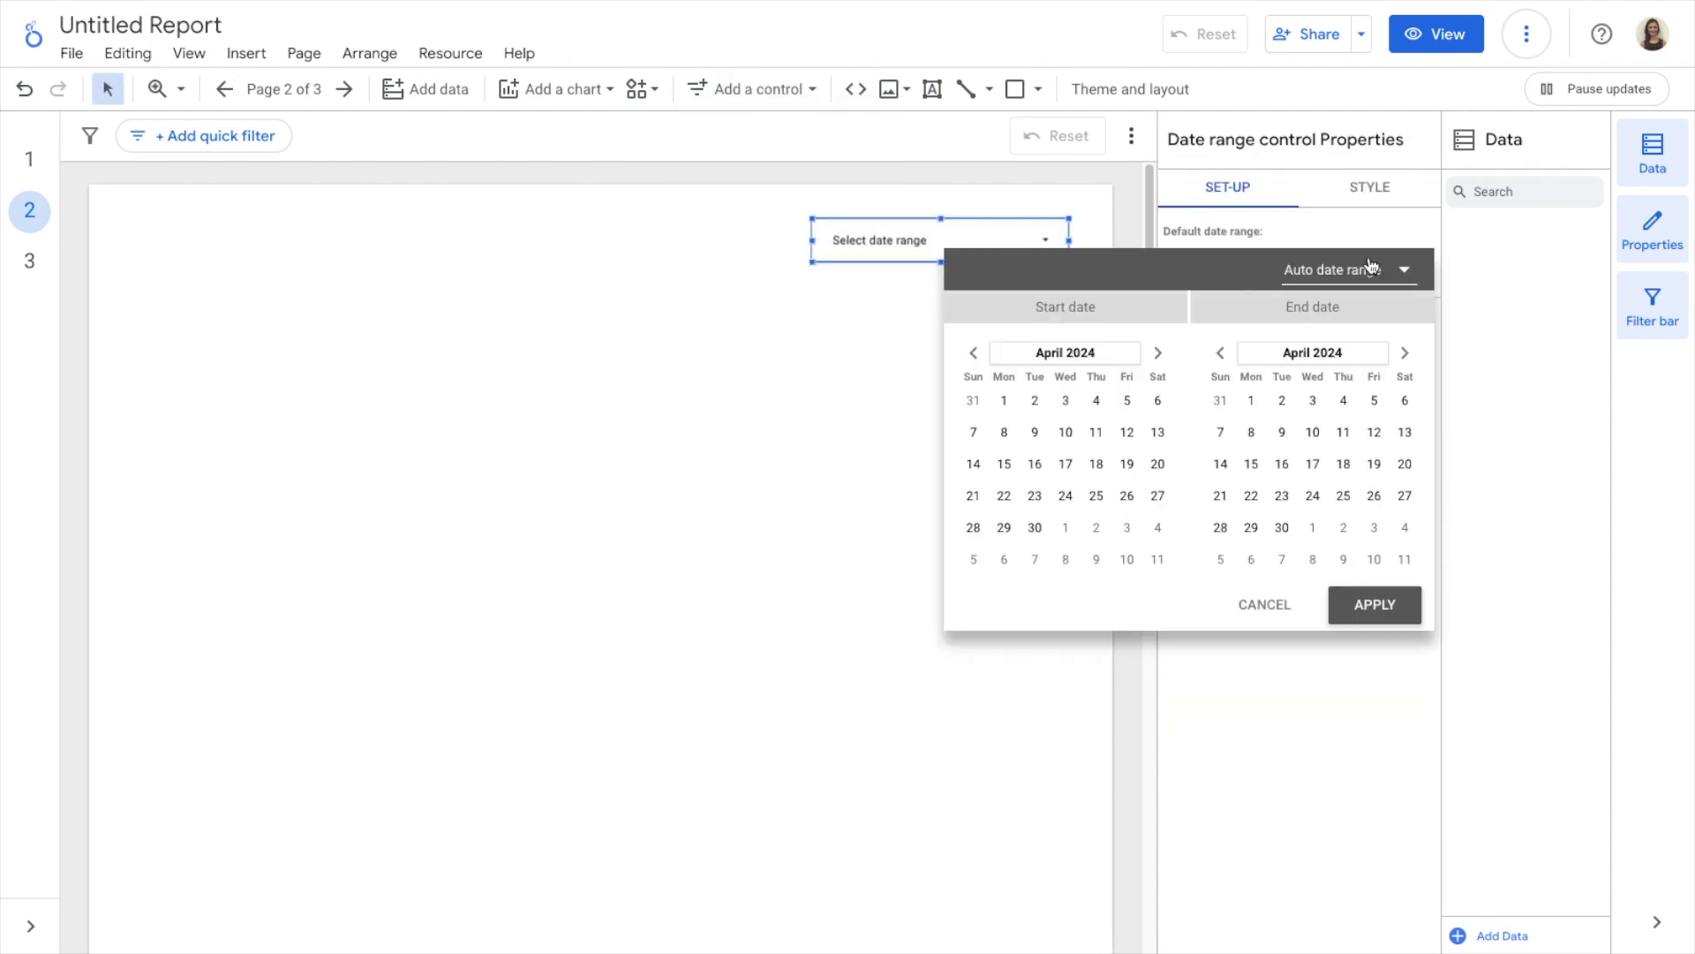
left_click(1387, 265)
scroll(1379, 177, "up", 4)
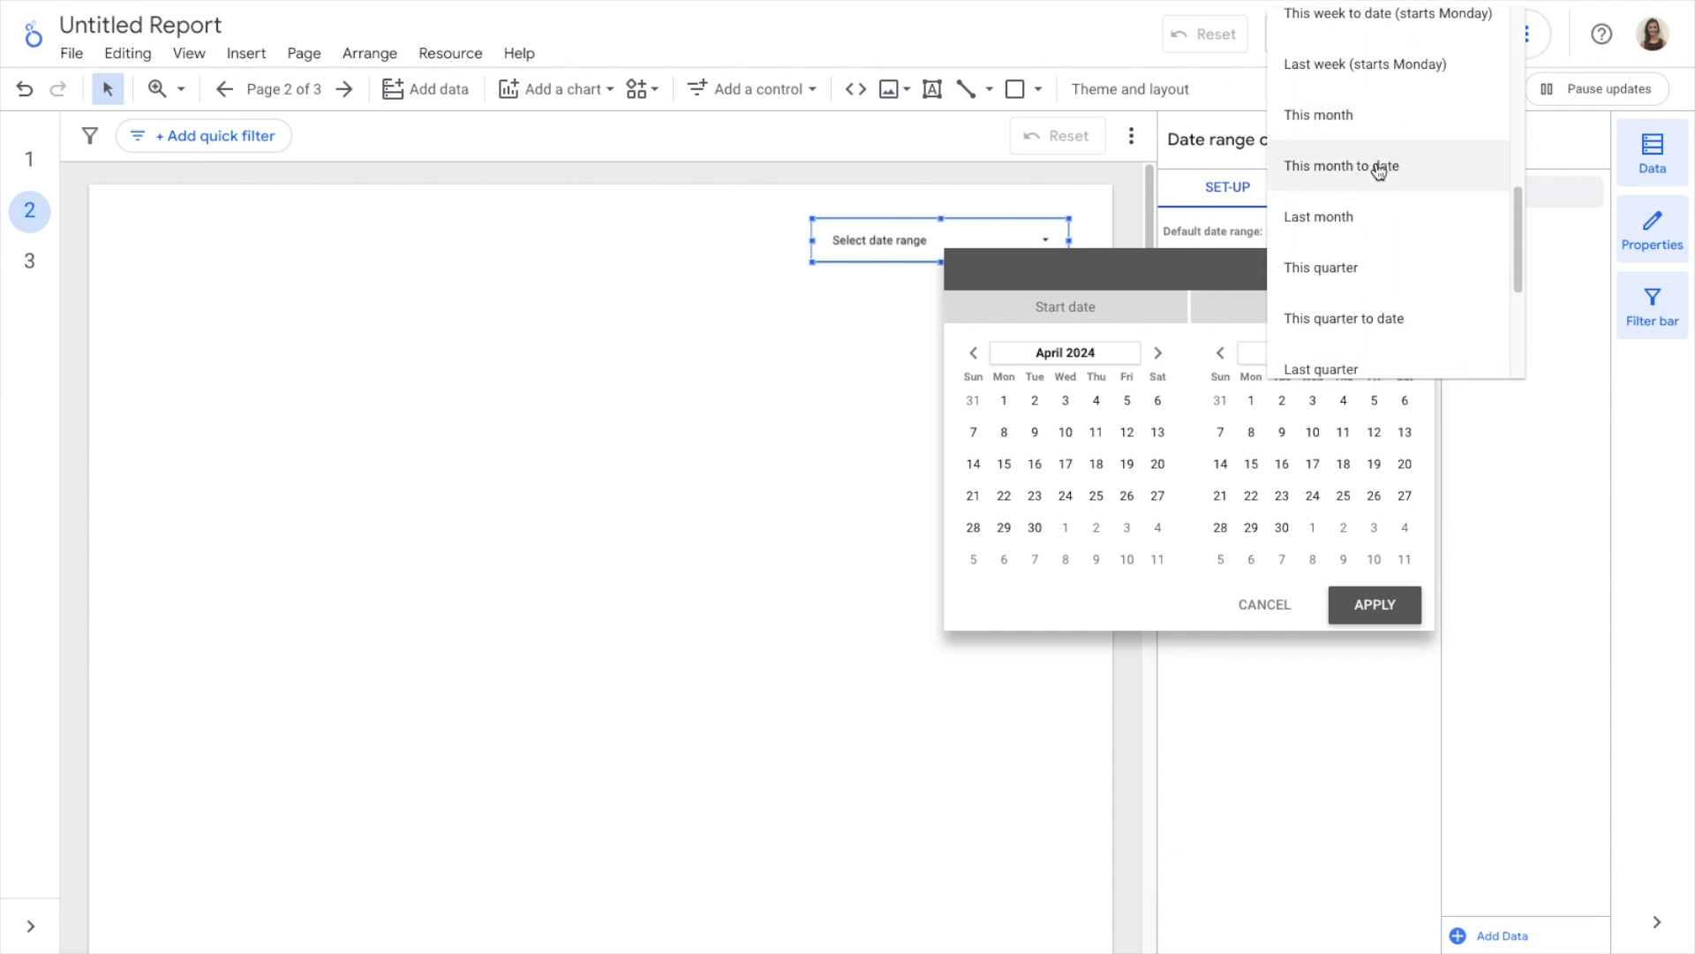
left_click(1338, 232)
left_click(1404, 606)
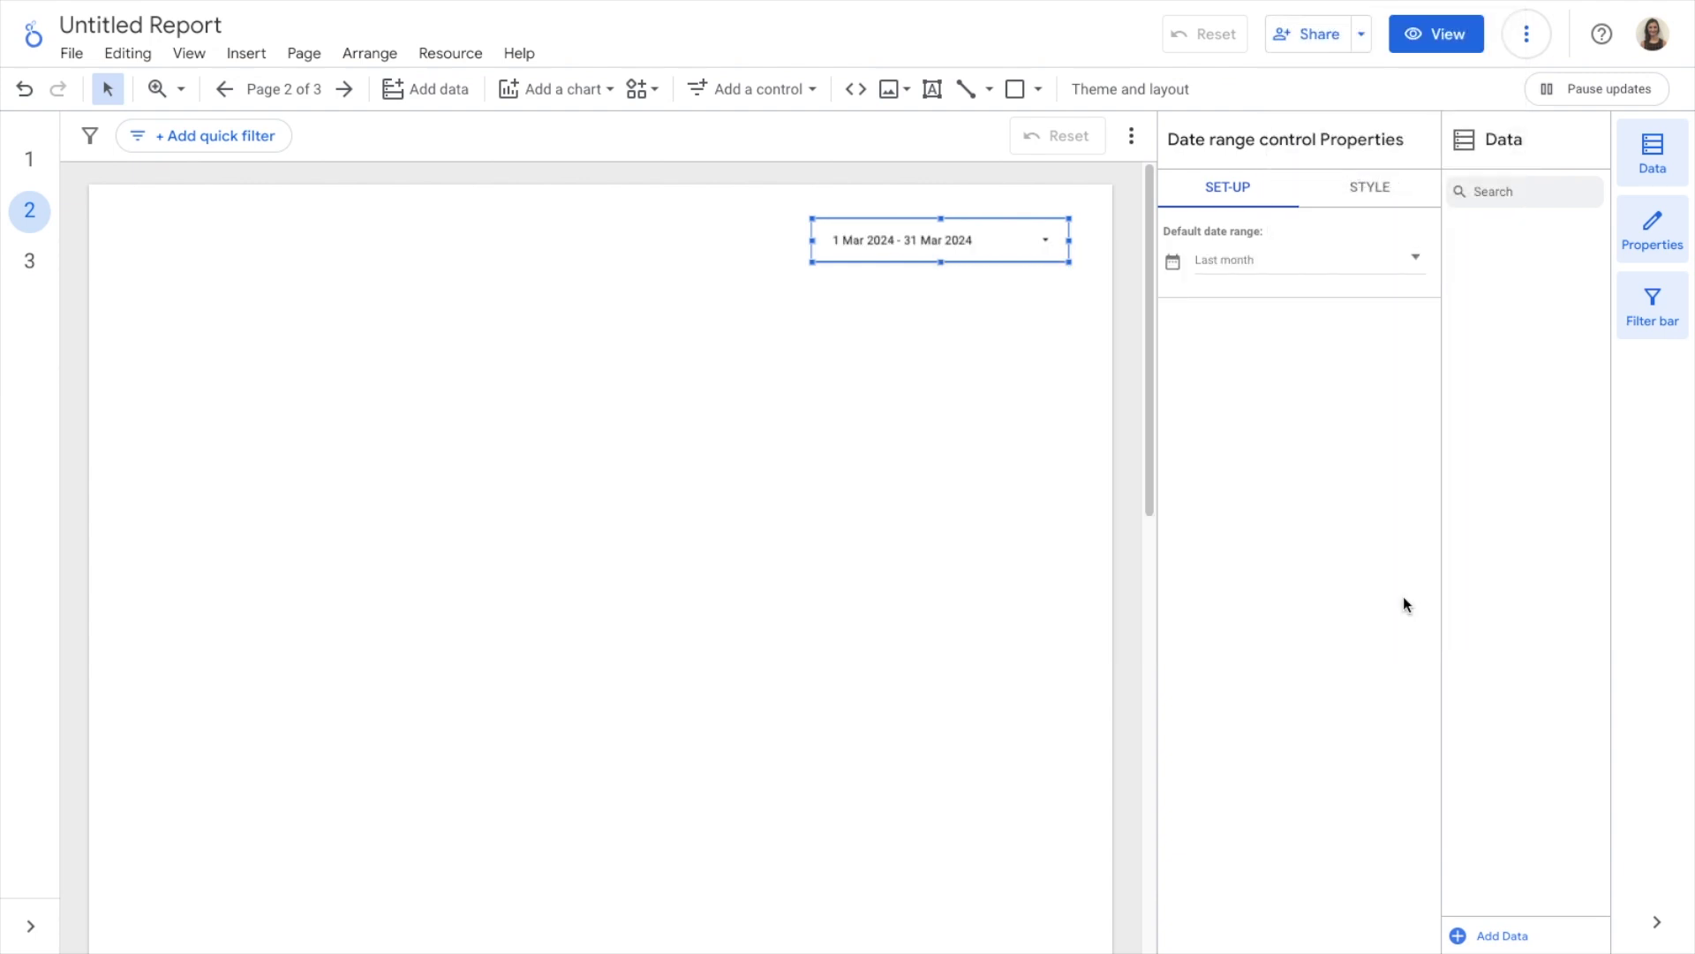
Insert a column chart of Views by Event name and stretch it wider and taller
left_click(250, 54)
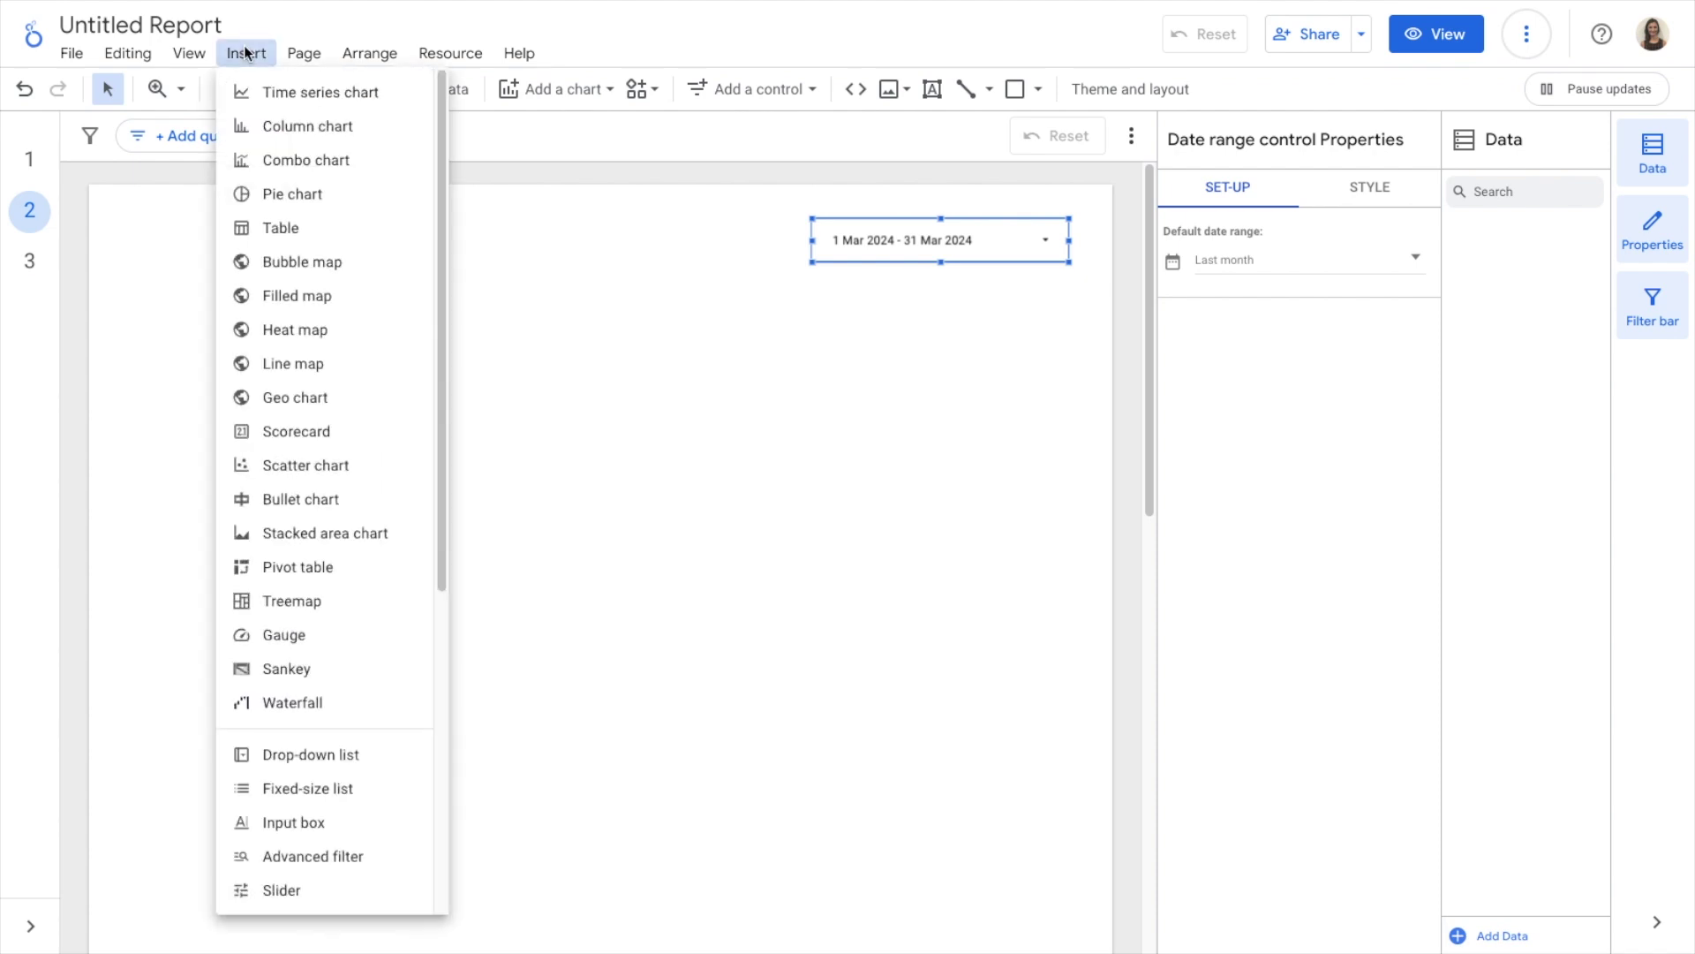
left_click(293, 126)
left_click(249, 331)
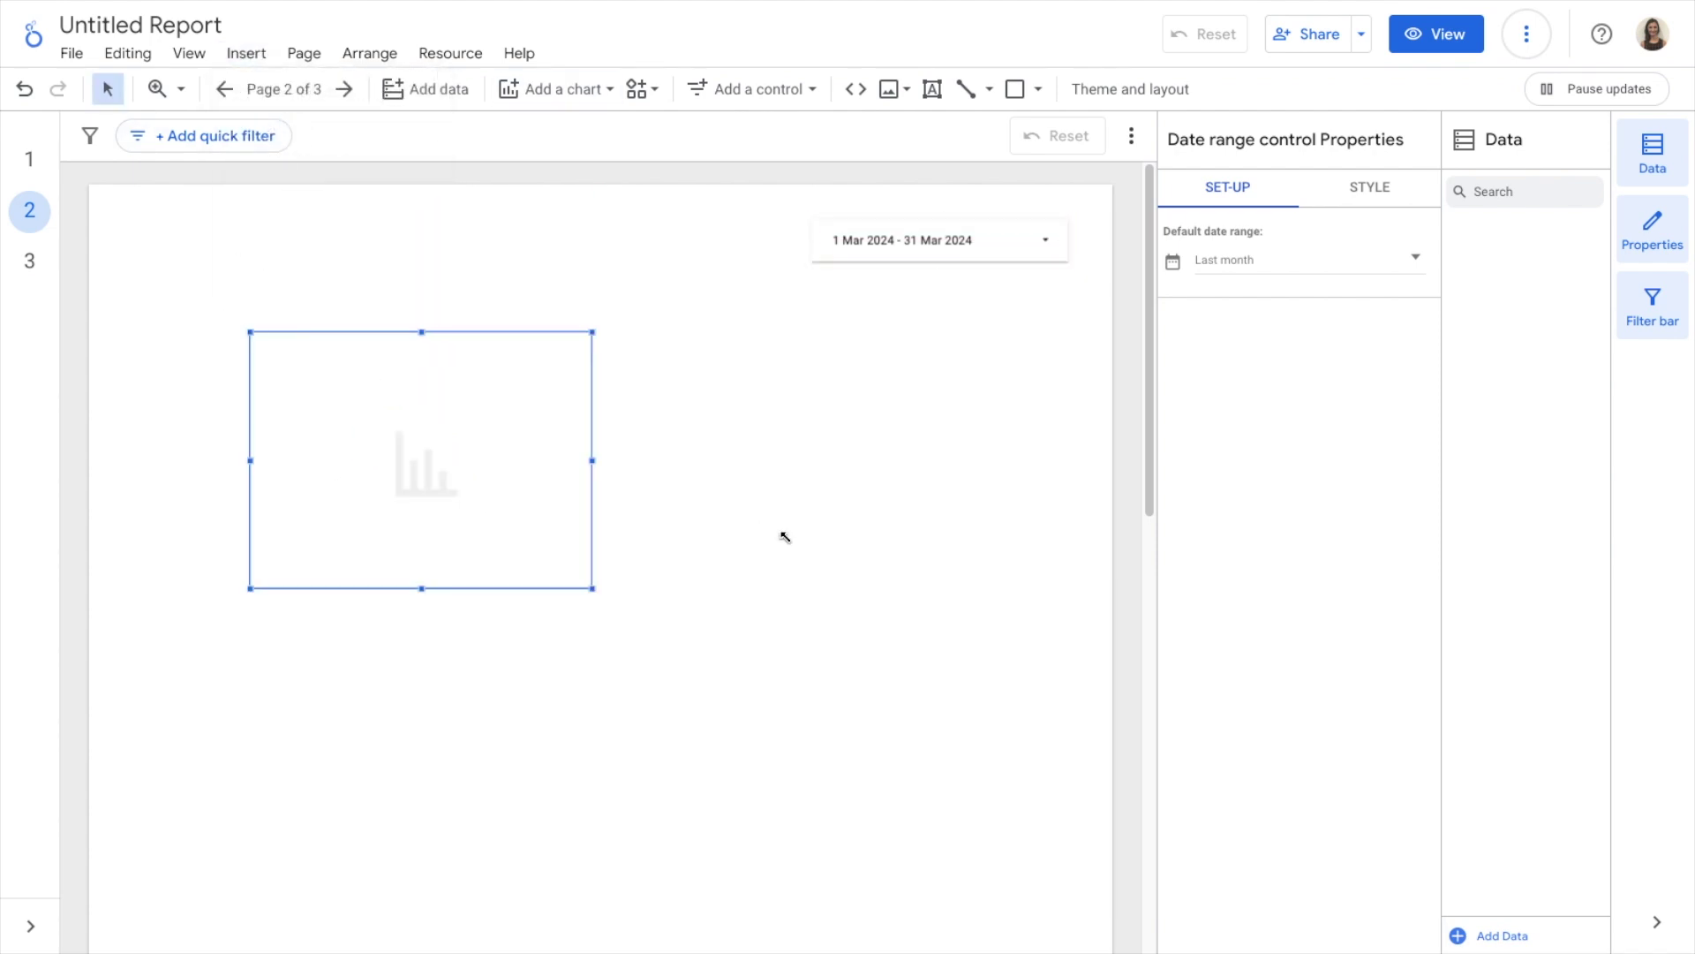
left_click_drag(592, 460, 1012, 466)
left_click_drag(635, 588, 632, 630)
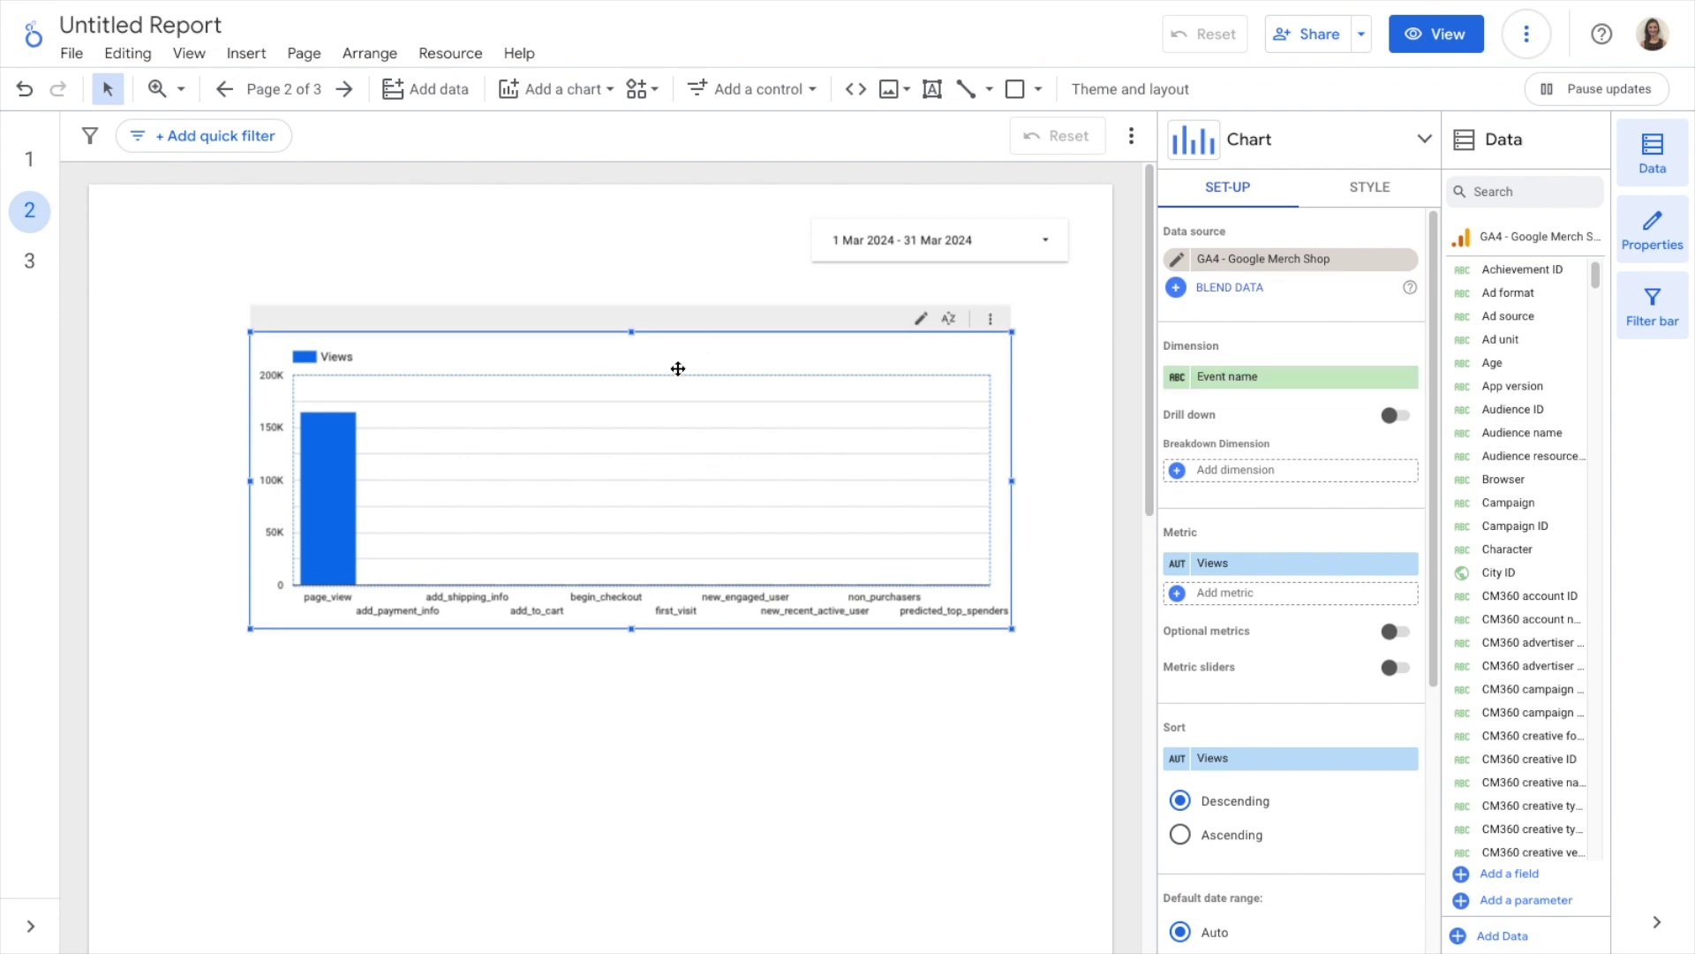
Apply the Purchase funnel events filter so only view_item, add_to_cart and purchase appear
scroll(1304, 523, "down", 3)
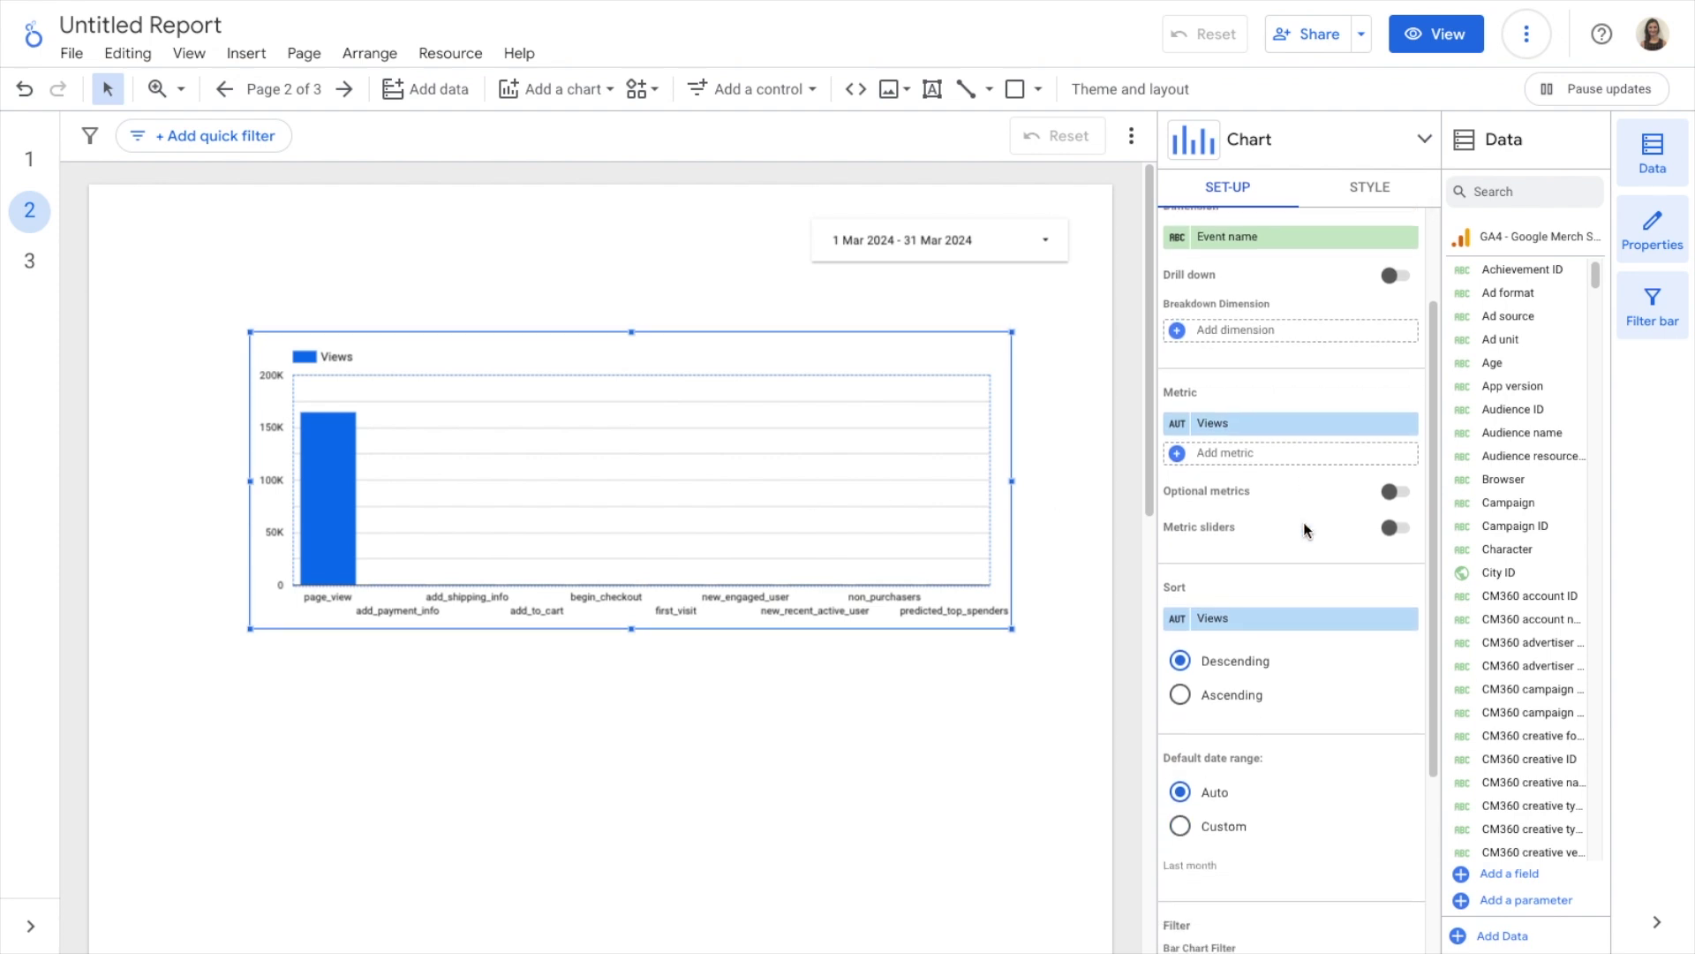
scroll(1304, 522, "down", 2)
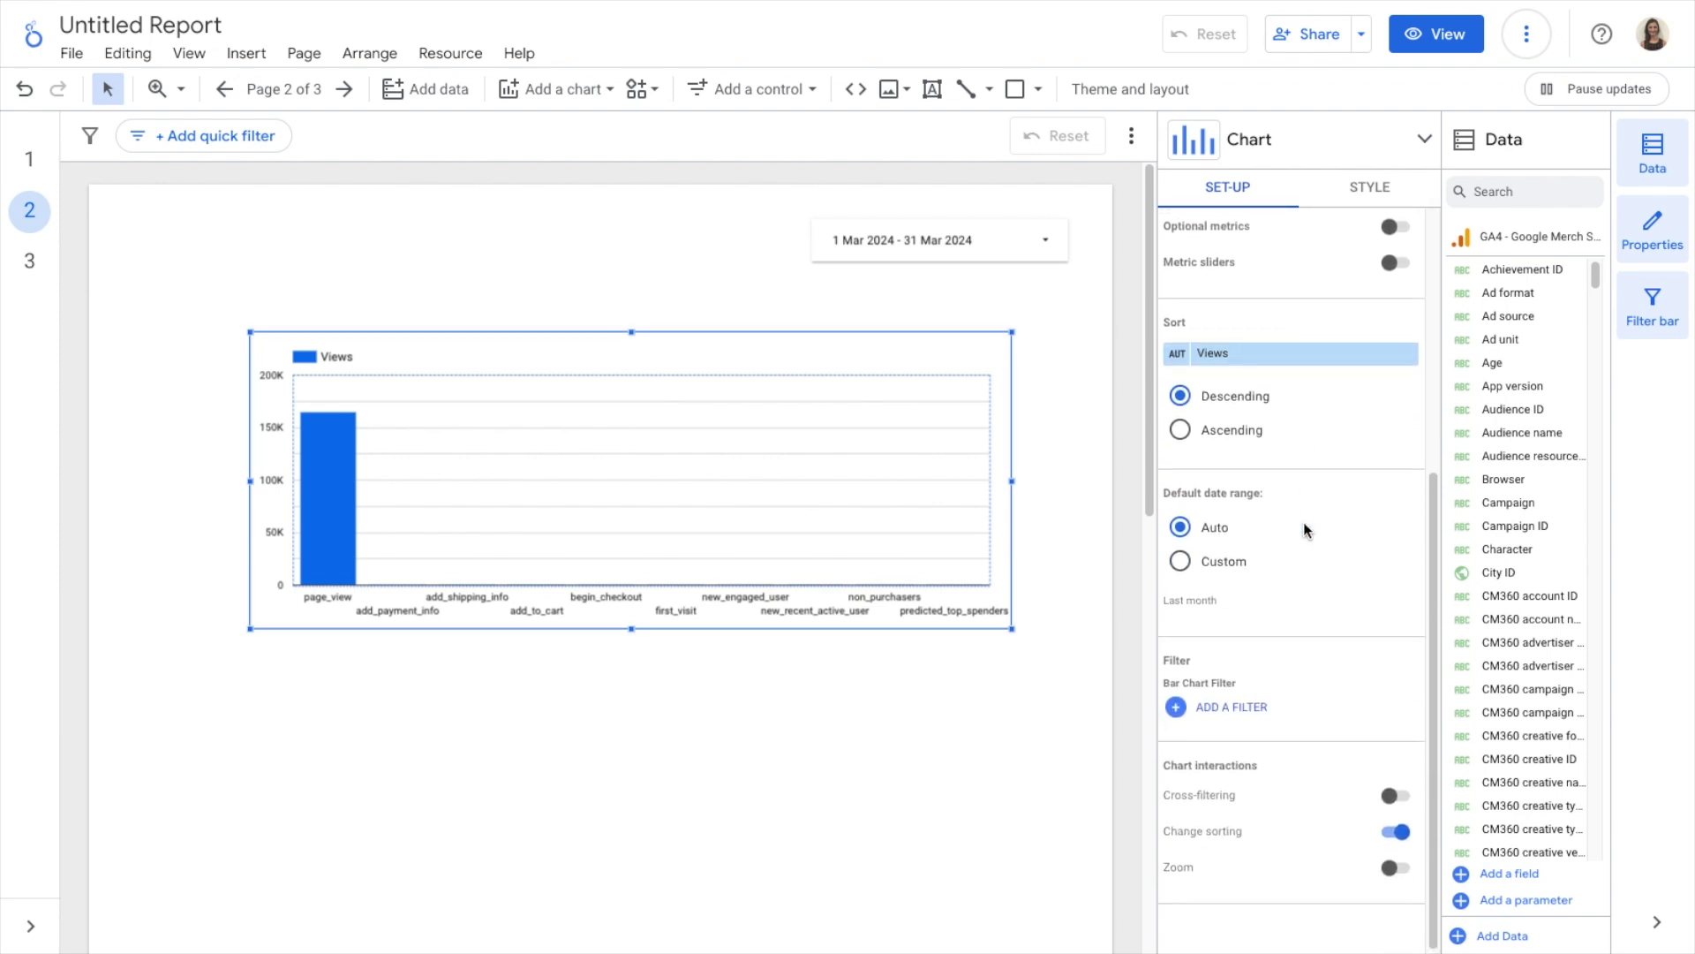
left_click(1249, 709)
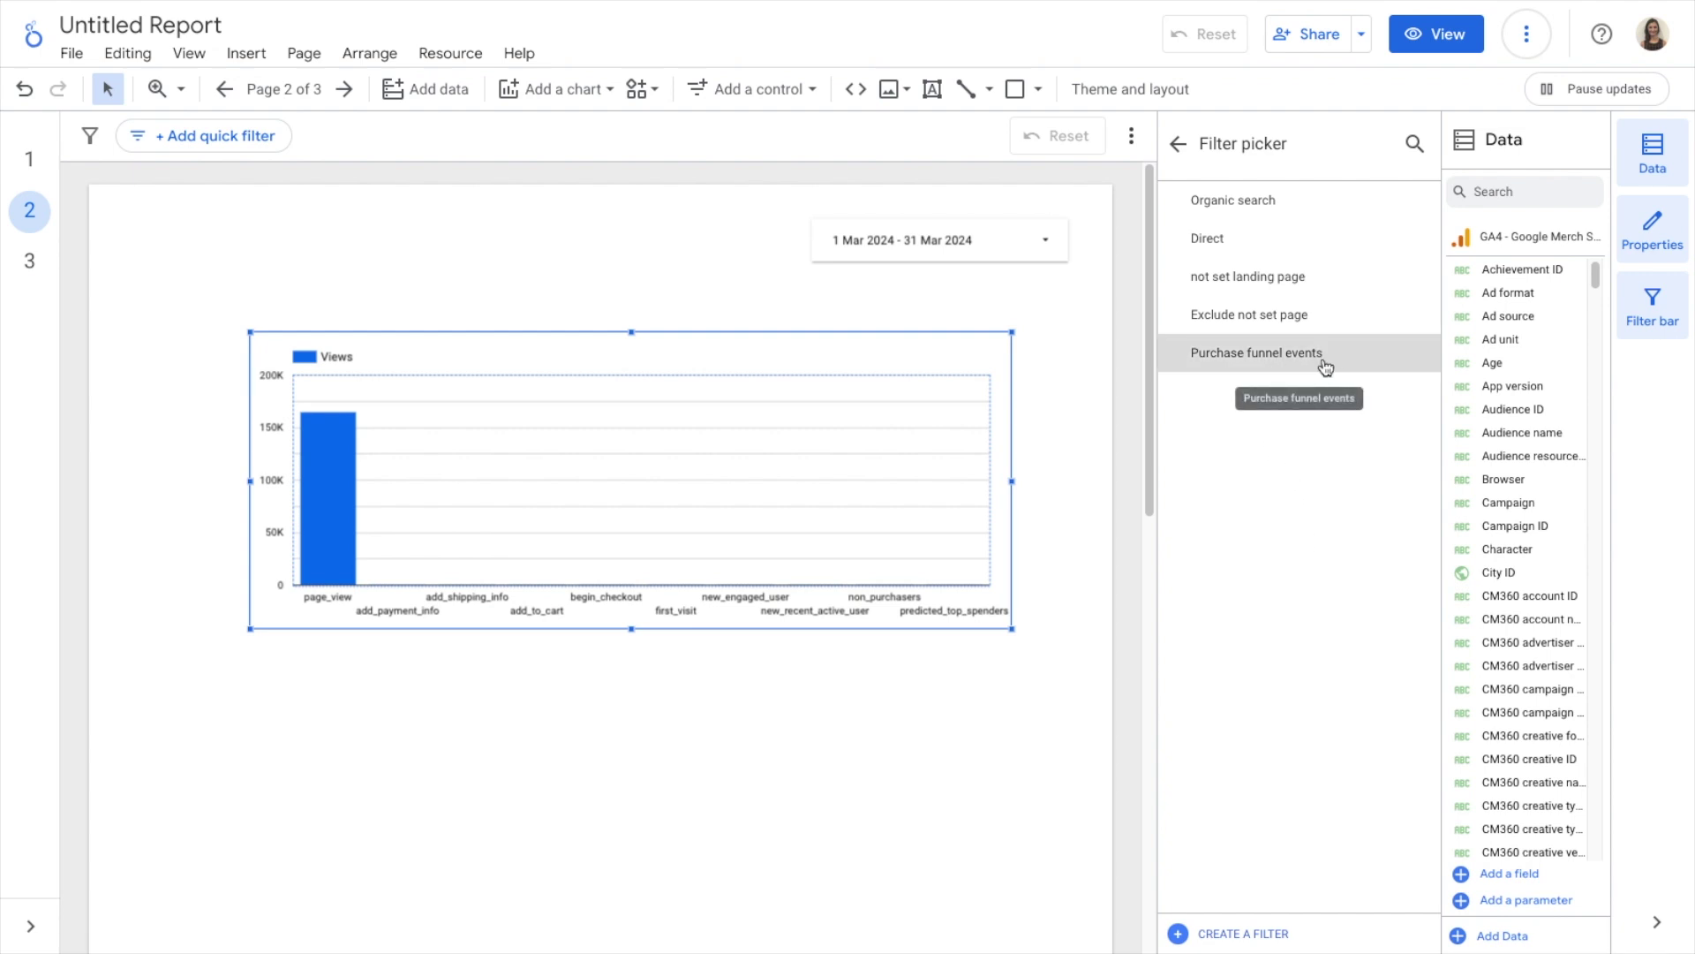
left_click(1359, 363)
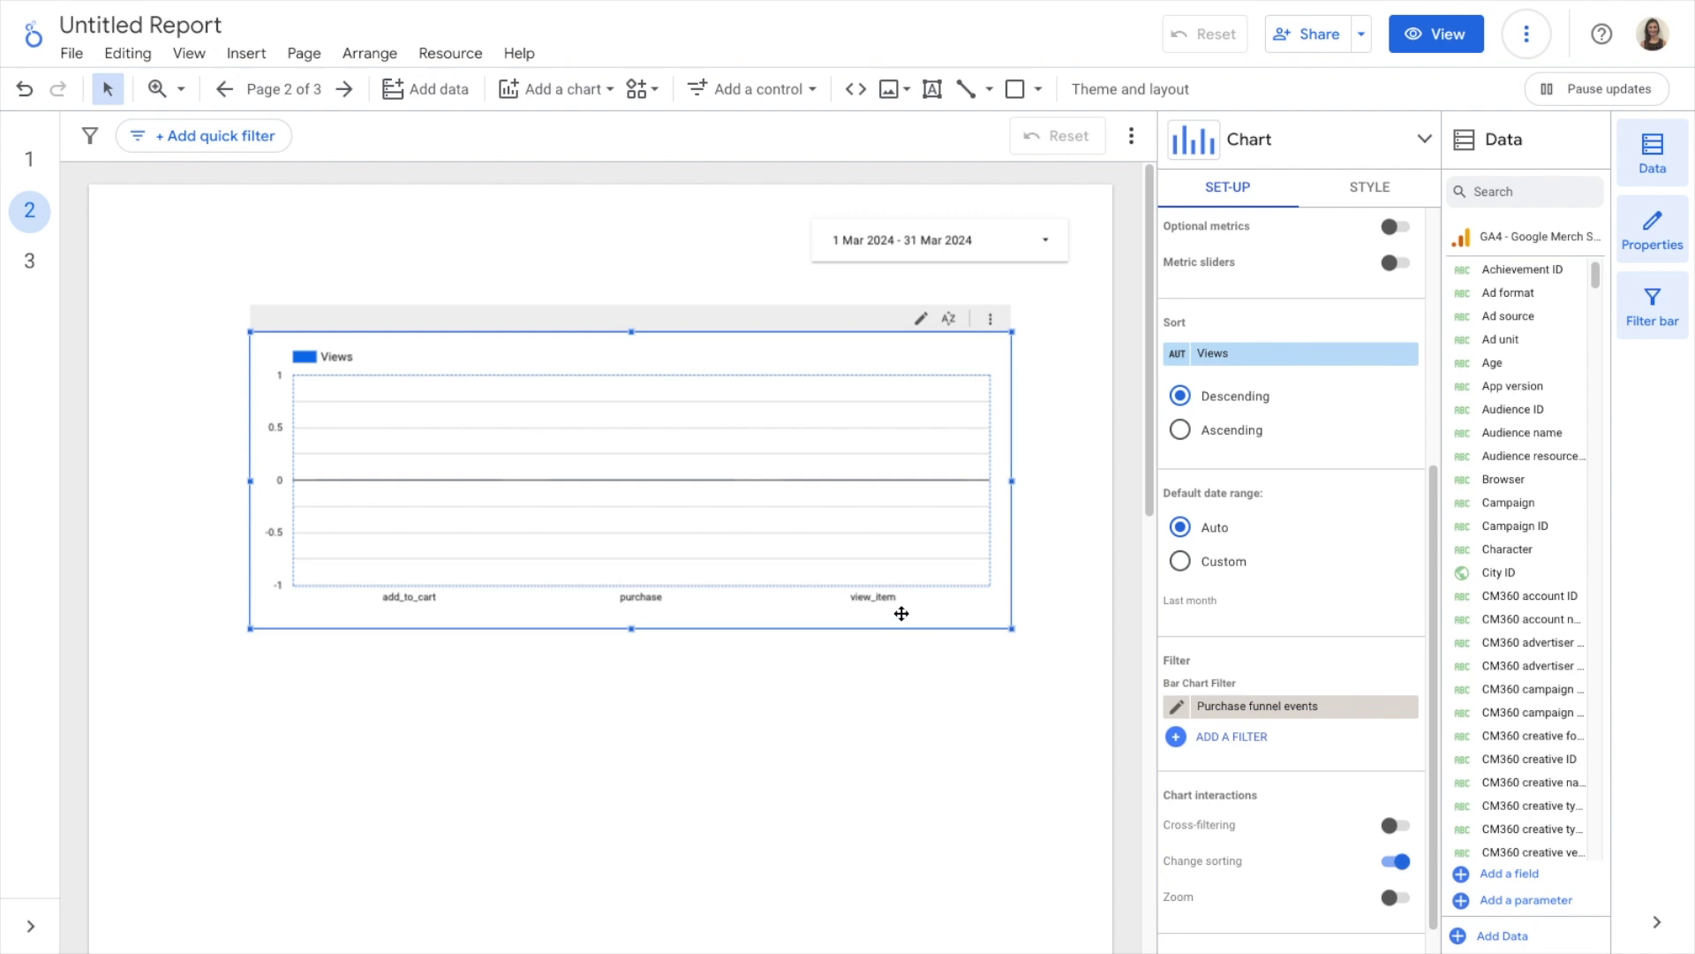
scroll(1317, 595, "up", 3)
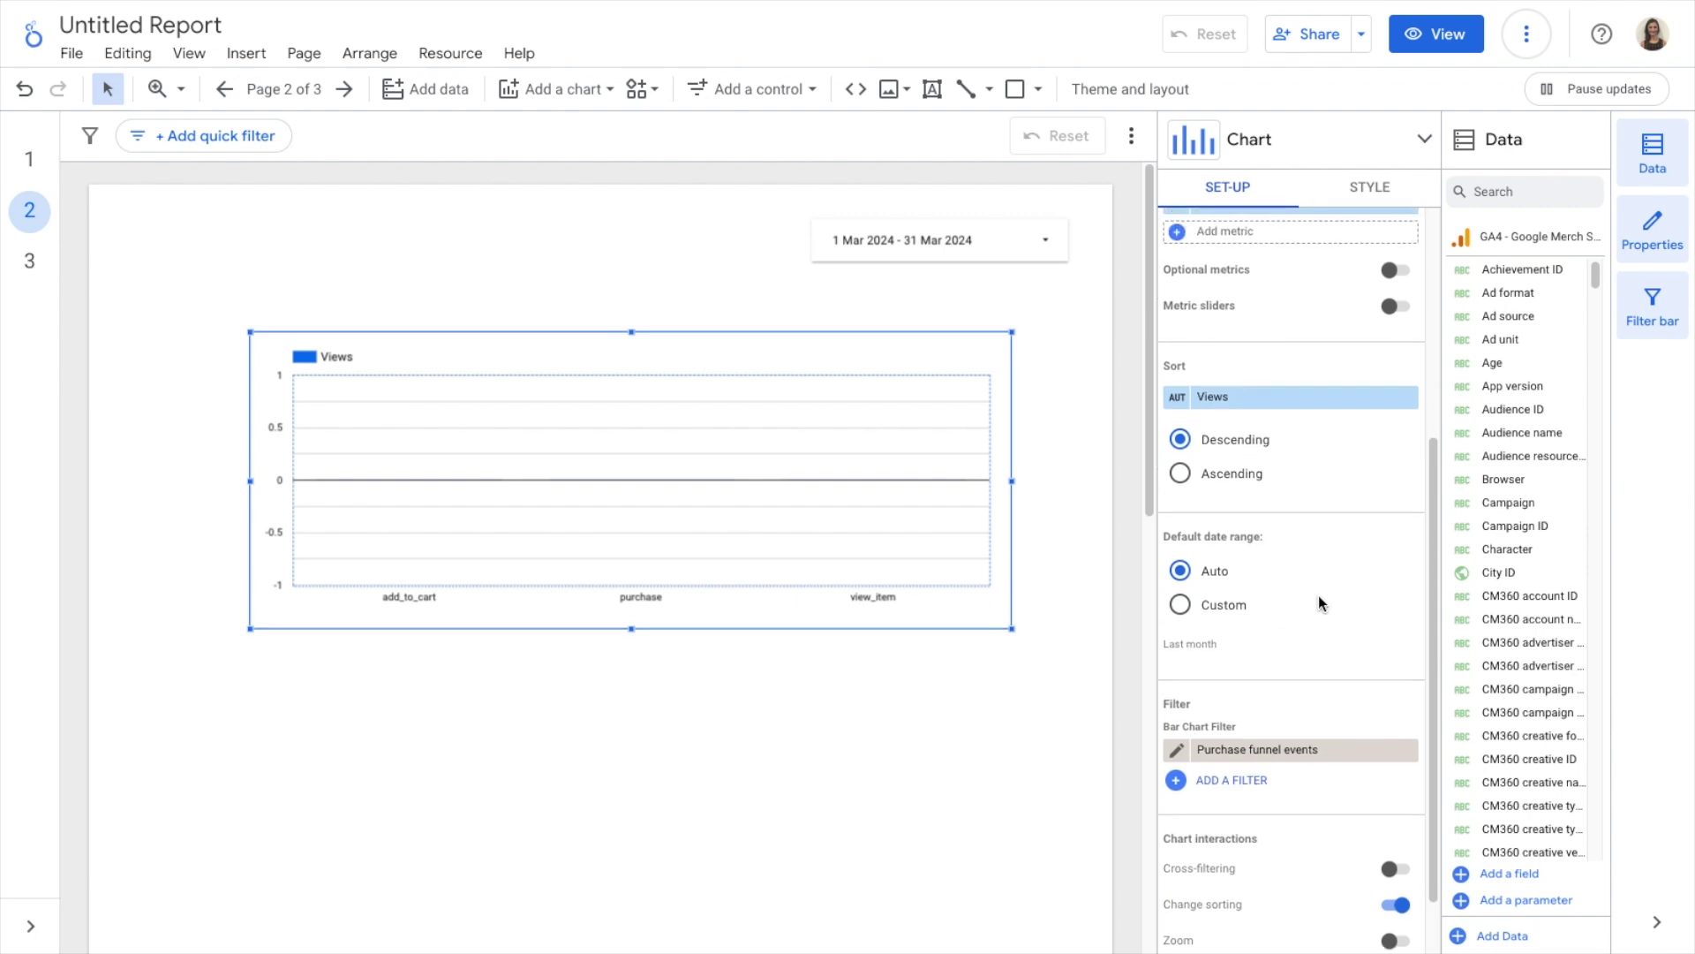
Replace the chart's Views metric with Total users
scroll(1319, 599, "up", 2)
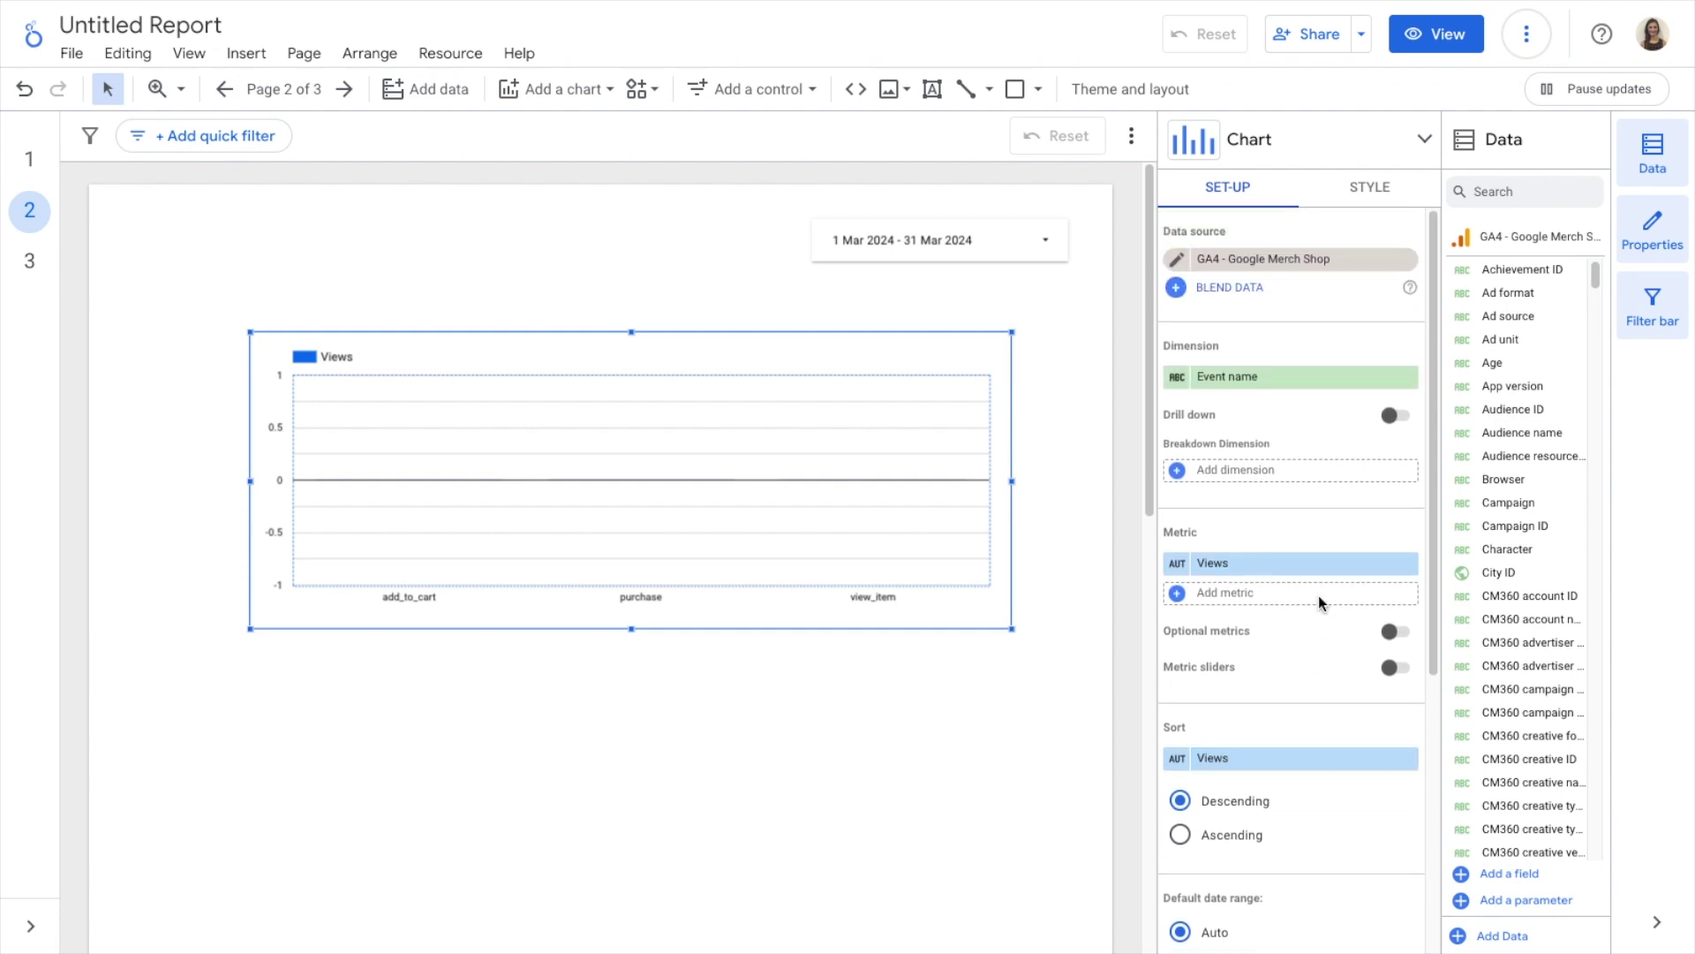
left_click(1242, 565)
type("t")
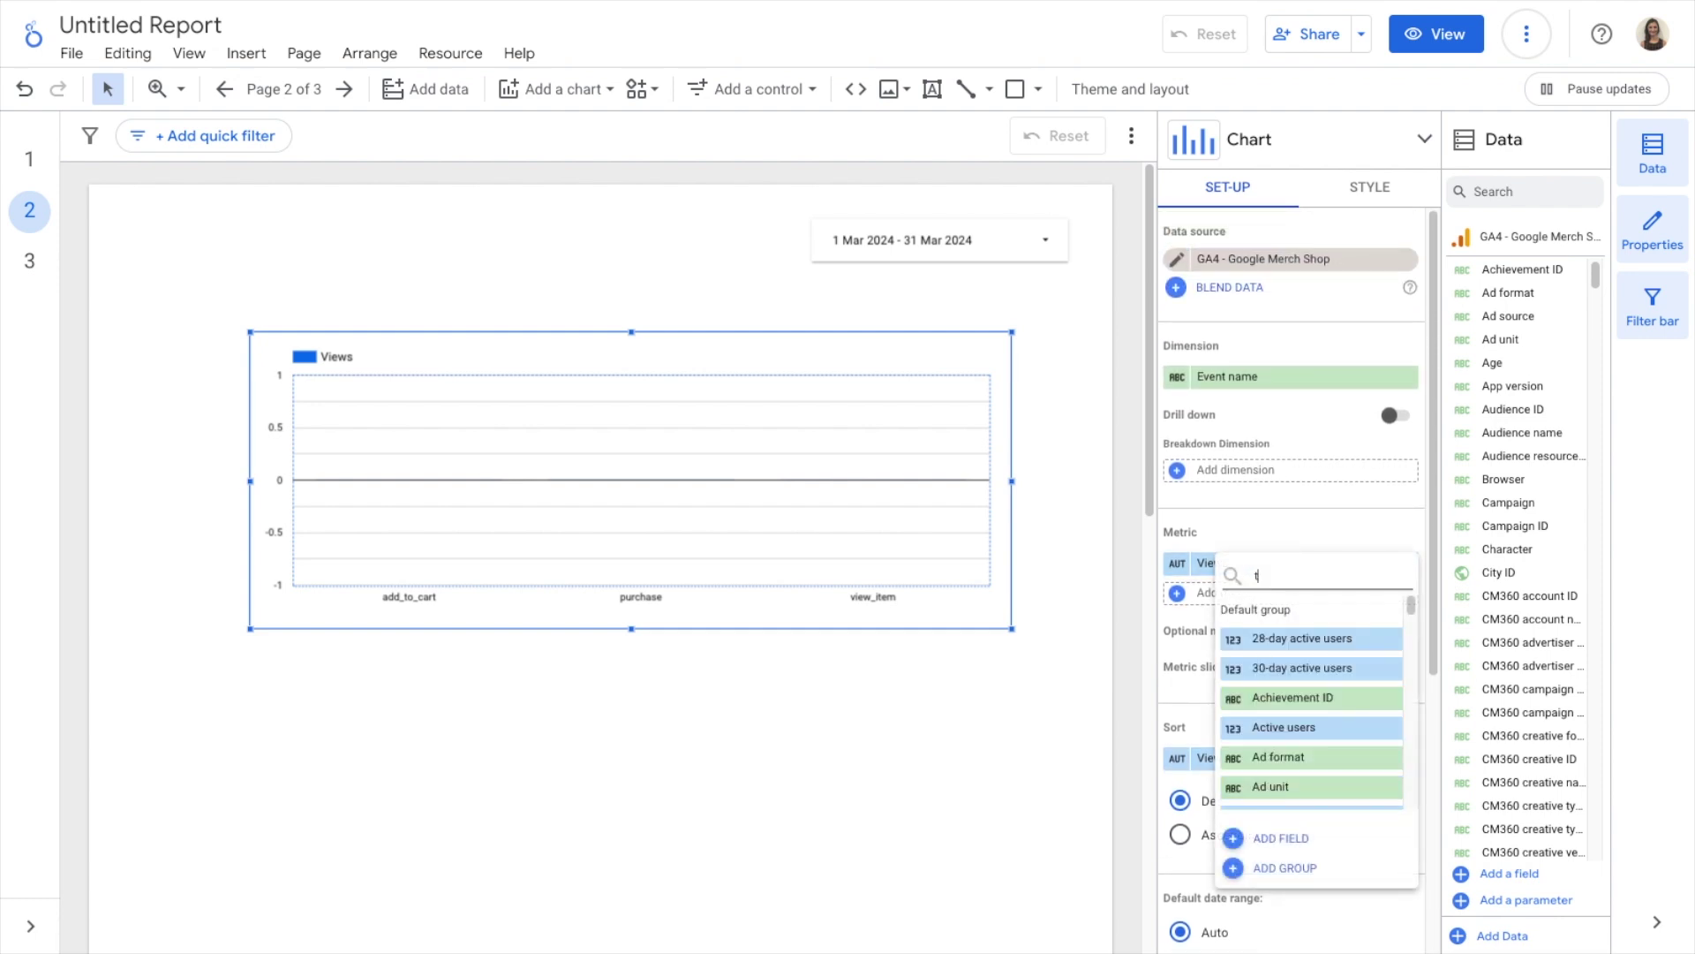
type("otal uswer")
key("BackSpace")
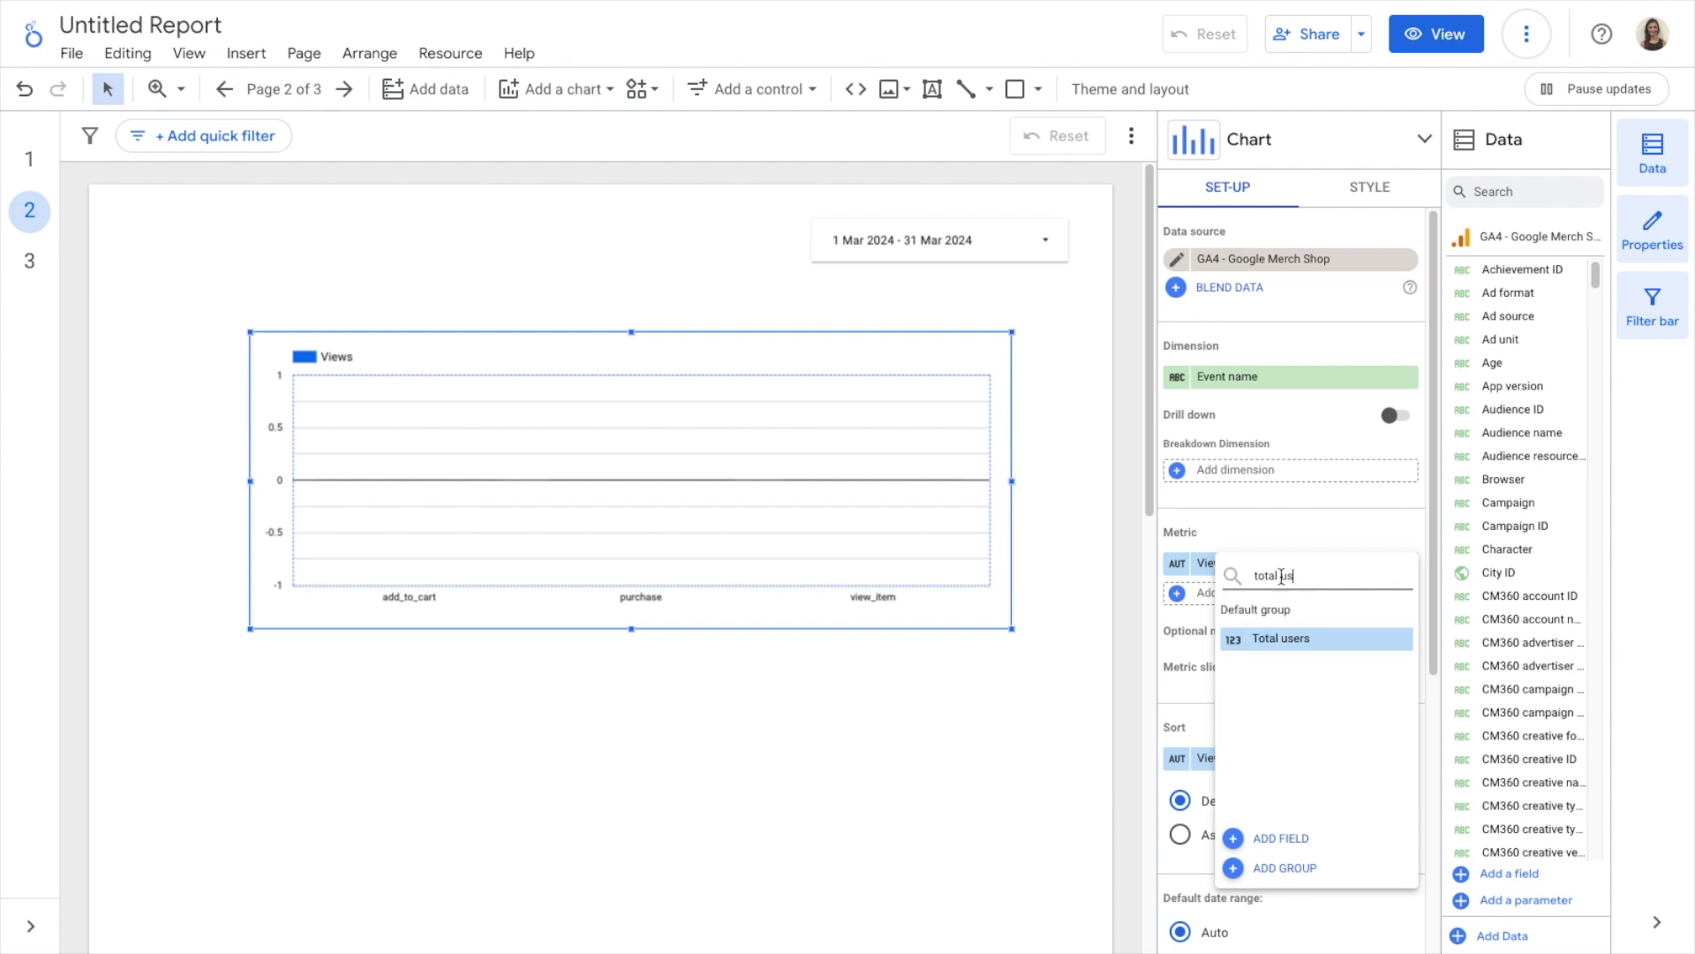
left_click(1291, 650)
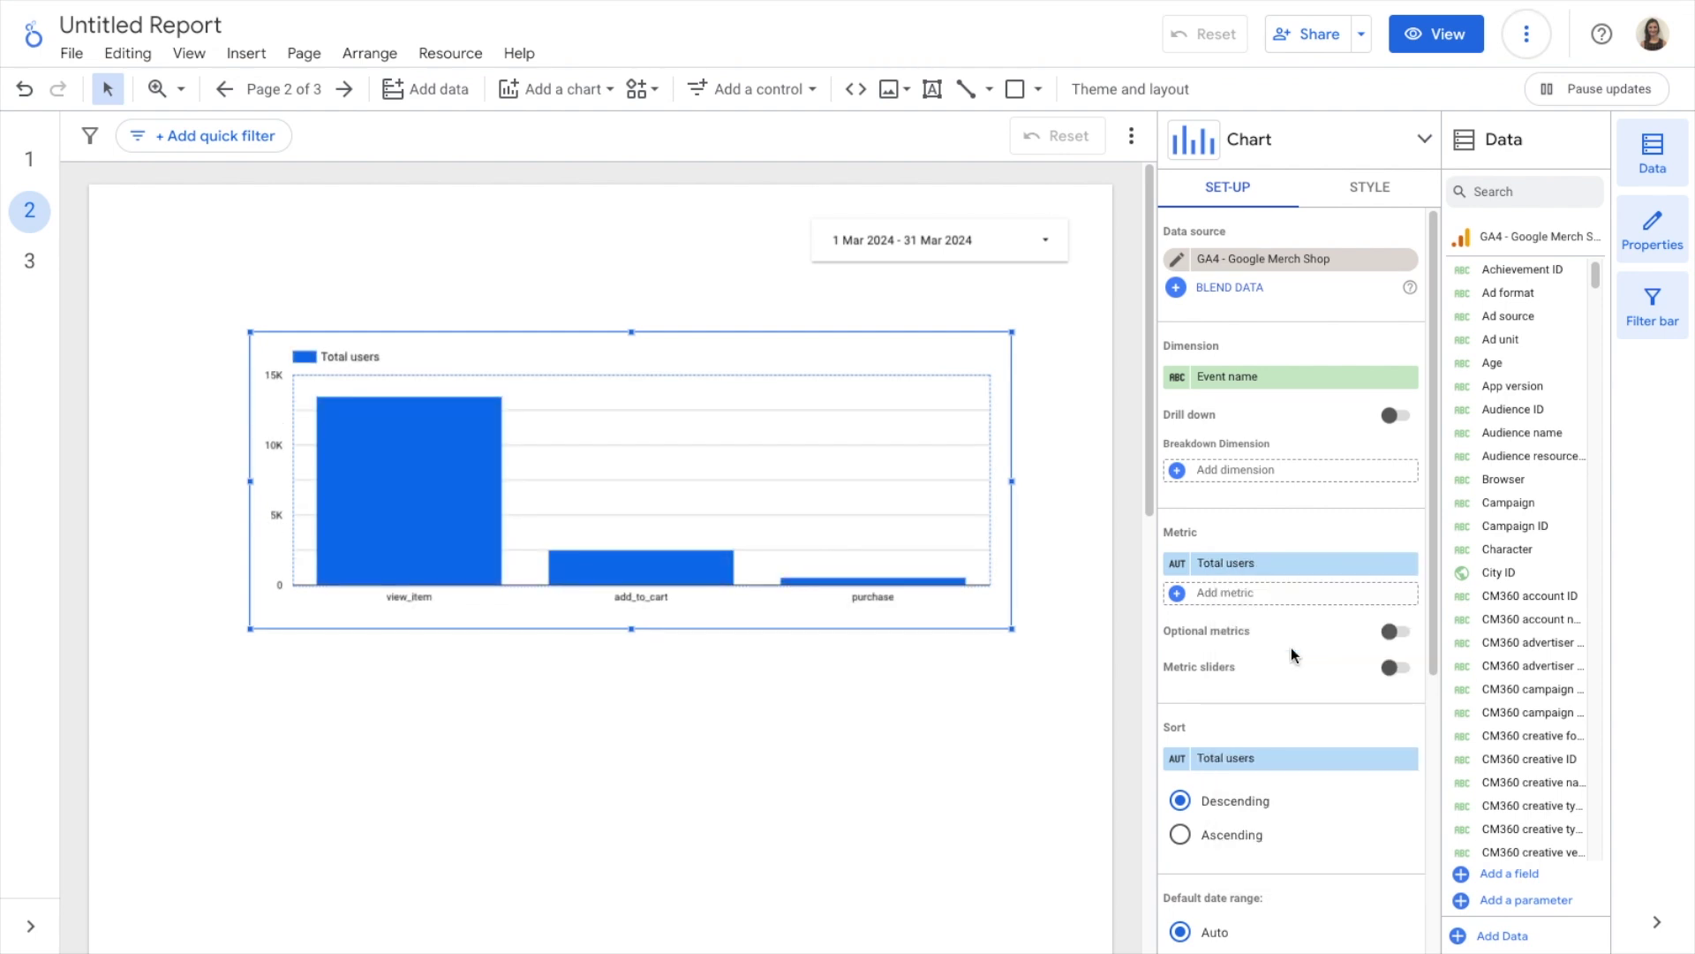
Show data labels on the bars, displaying 13,500, 2,526 and 557
mouse_move(394, 526)
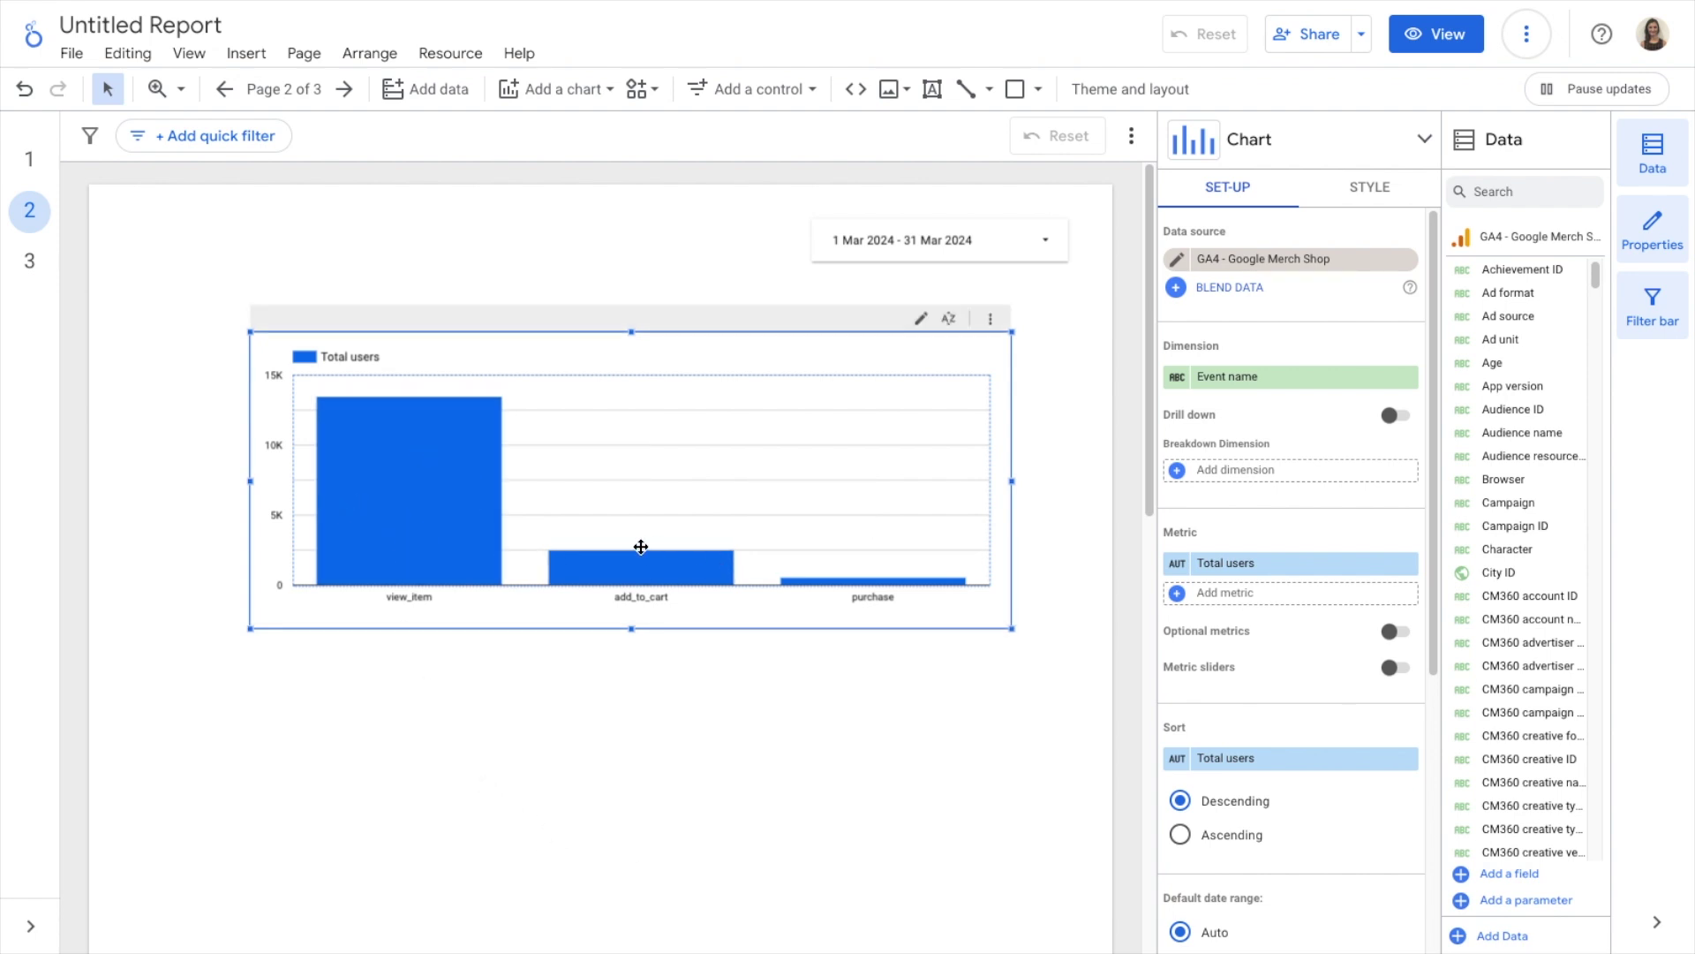
mouse_move(860, 583)
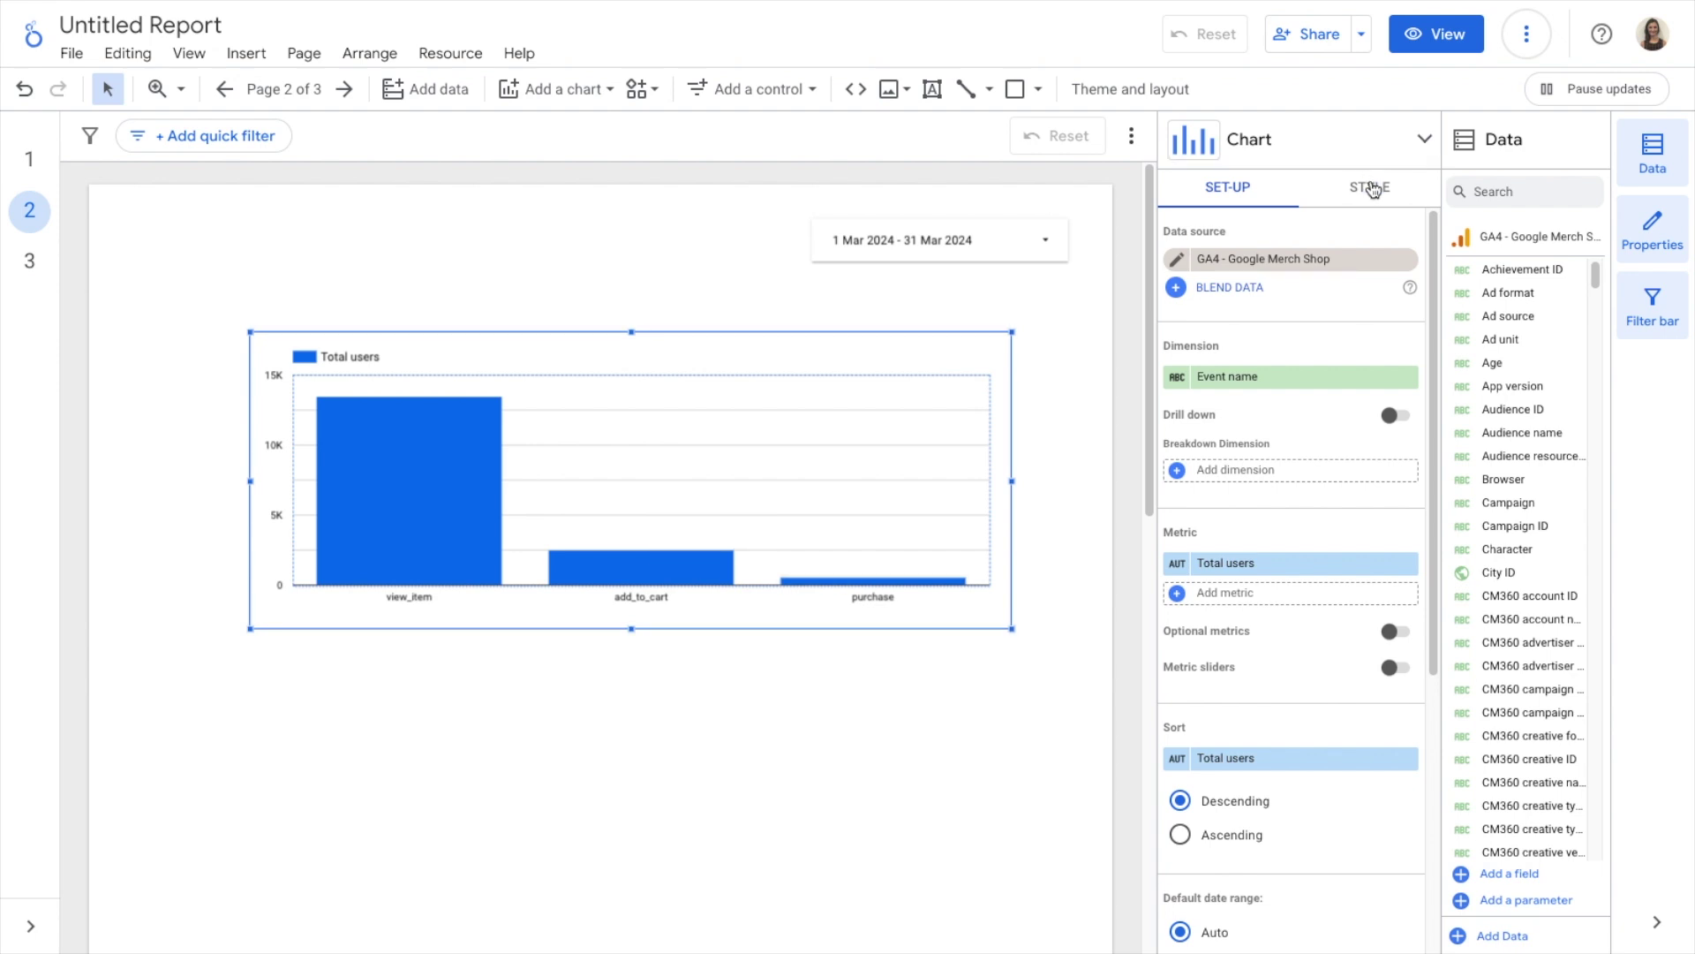
left_click(1370, 187)
left_click(1173, 363)
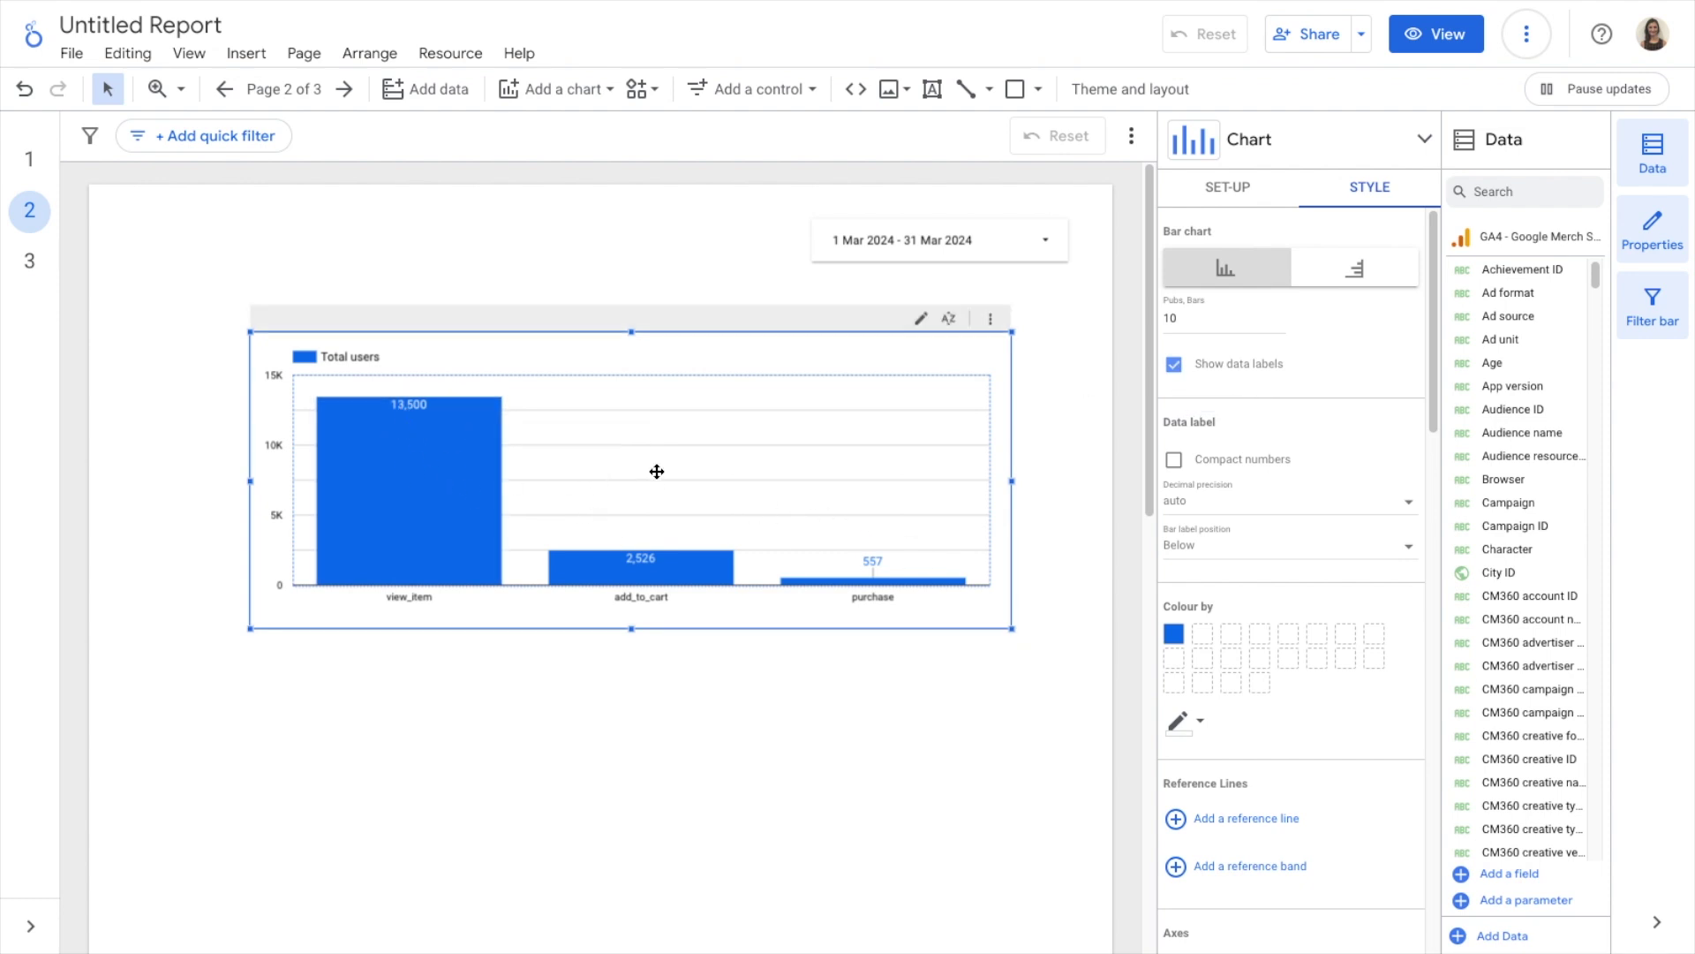
Open the chart's Purchase funnel events filter for editing
left_click(1226, 189)
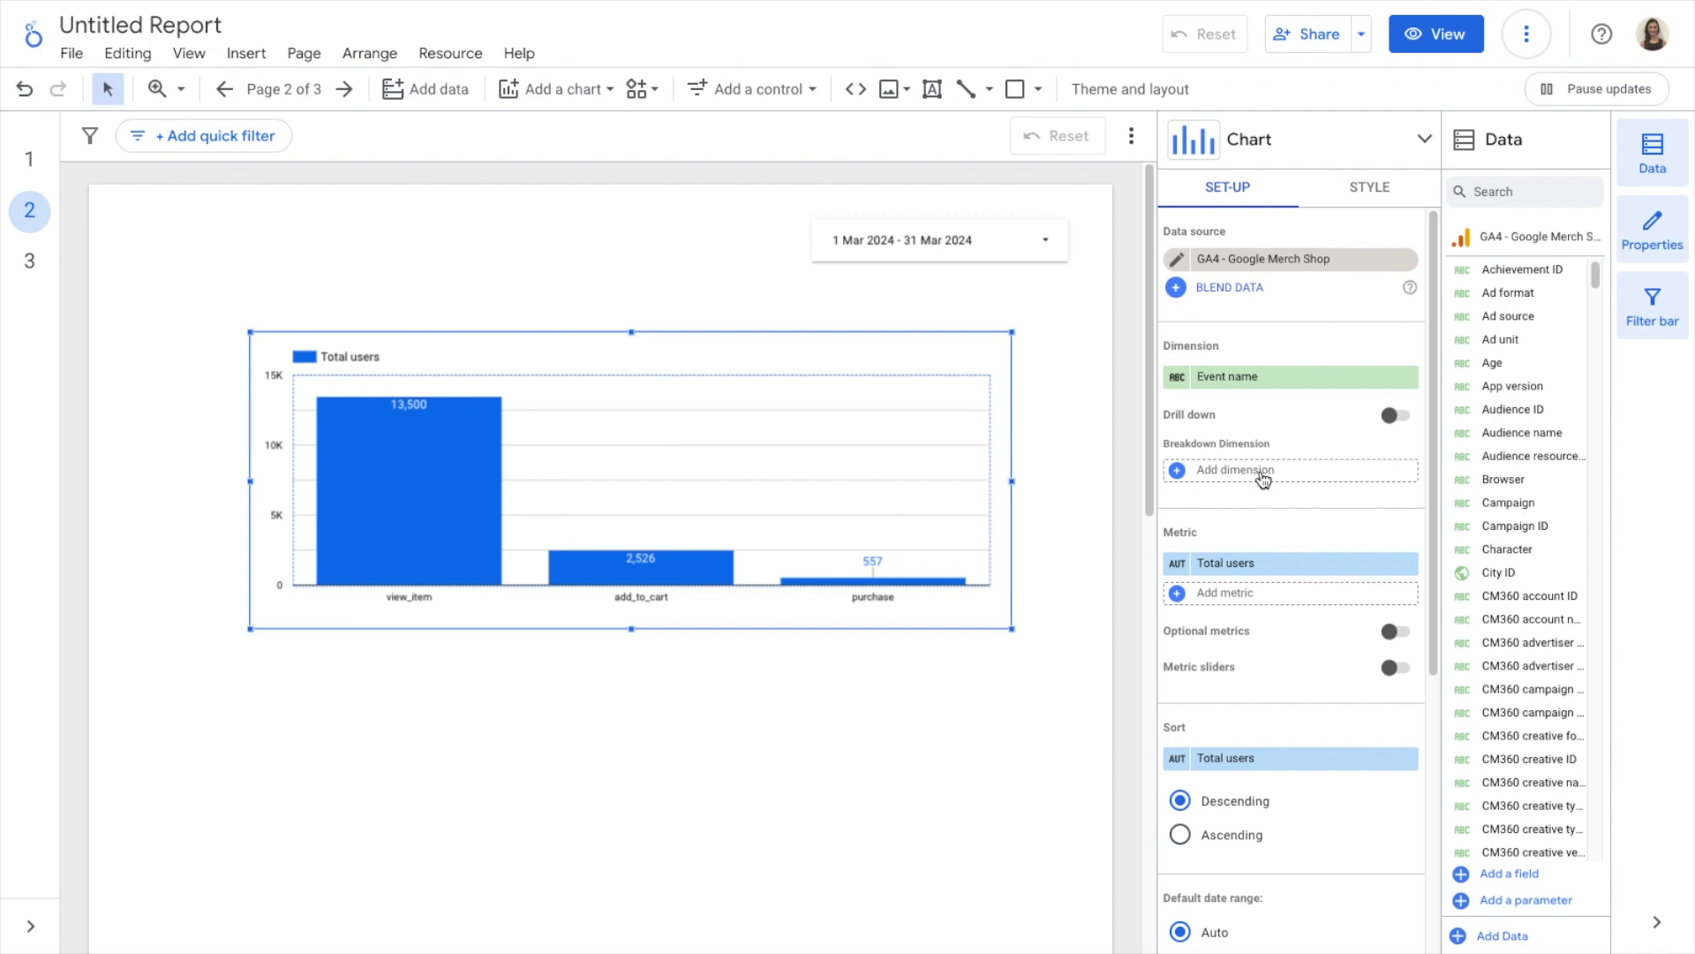
scroll(1263, 476, "down", 5)
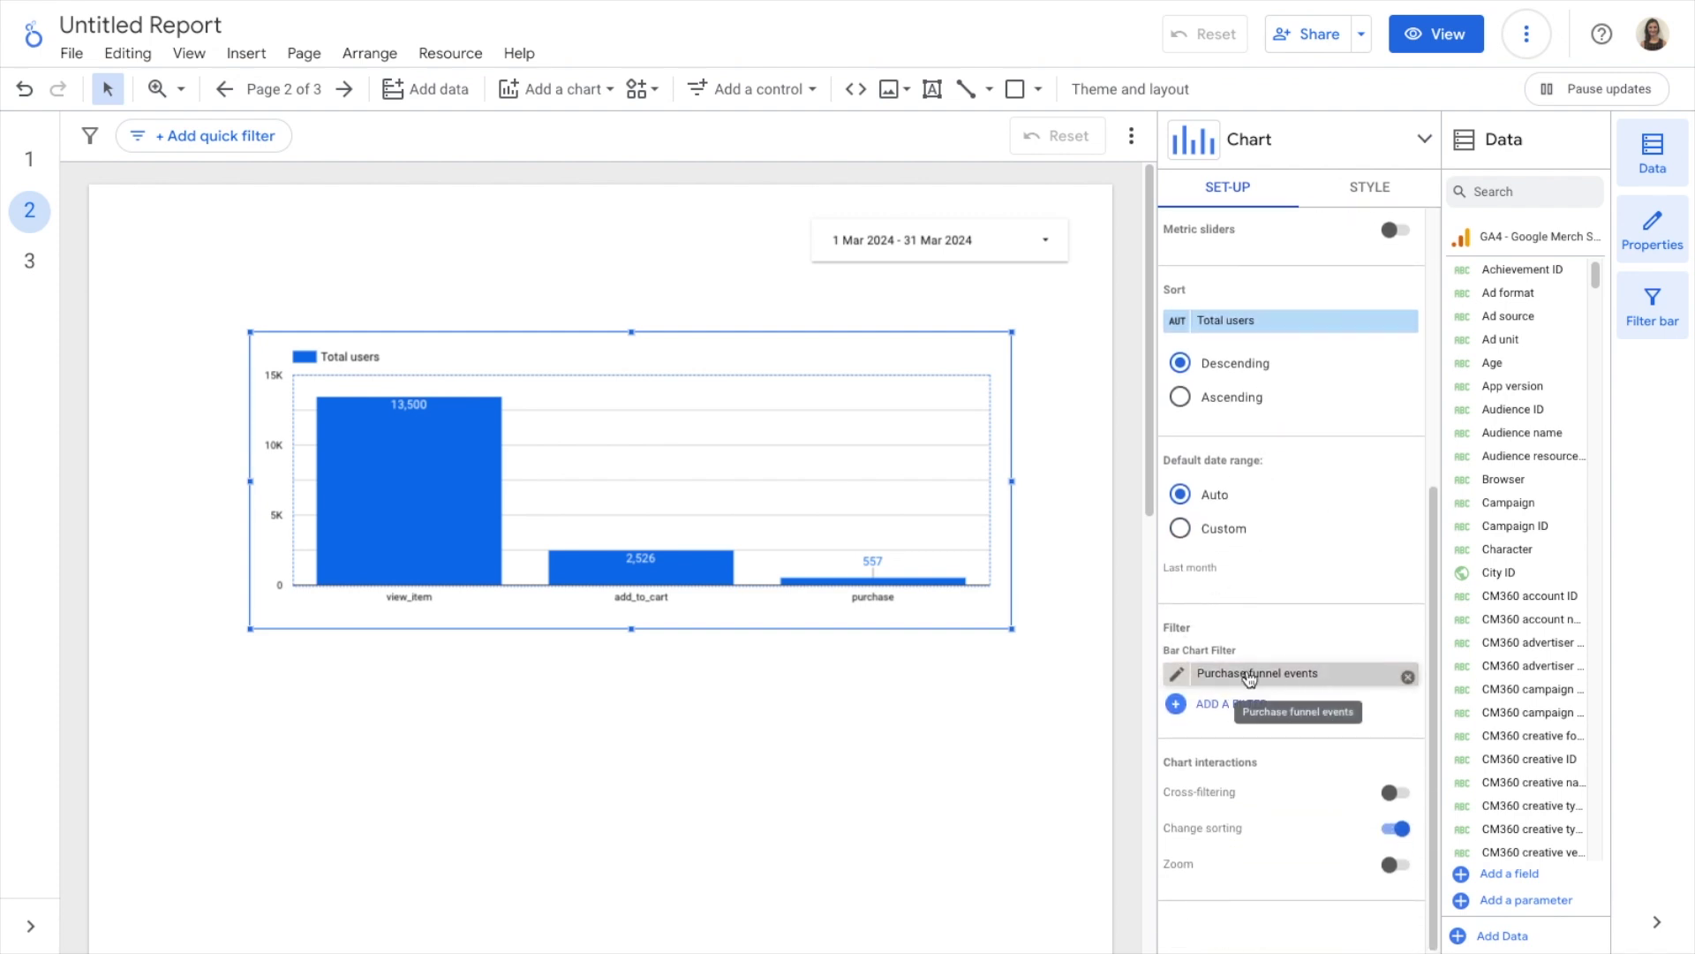
left_click(1173, 674)
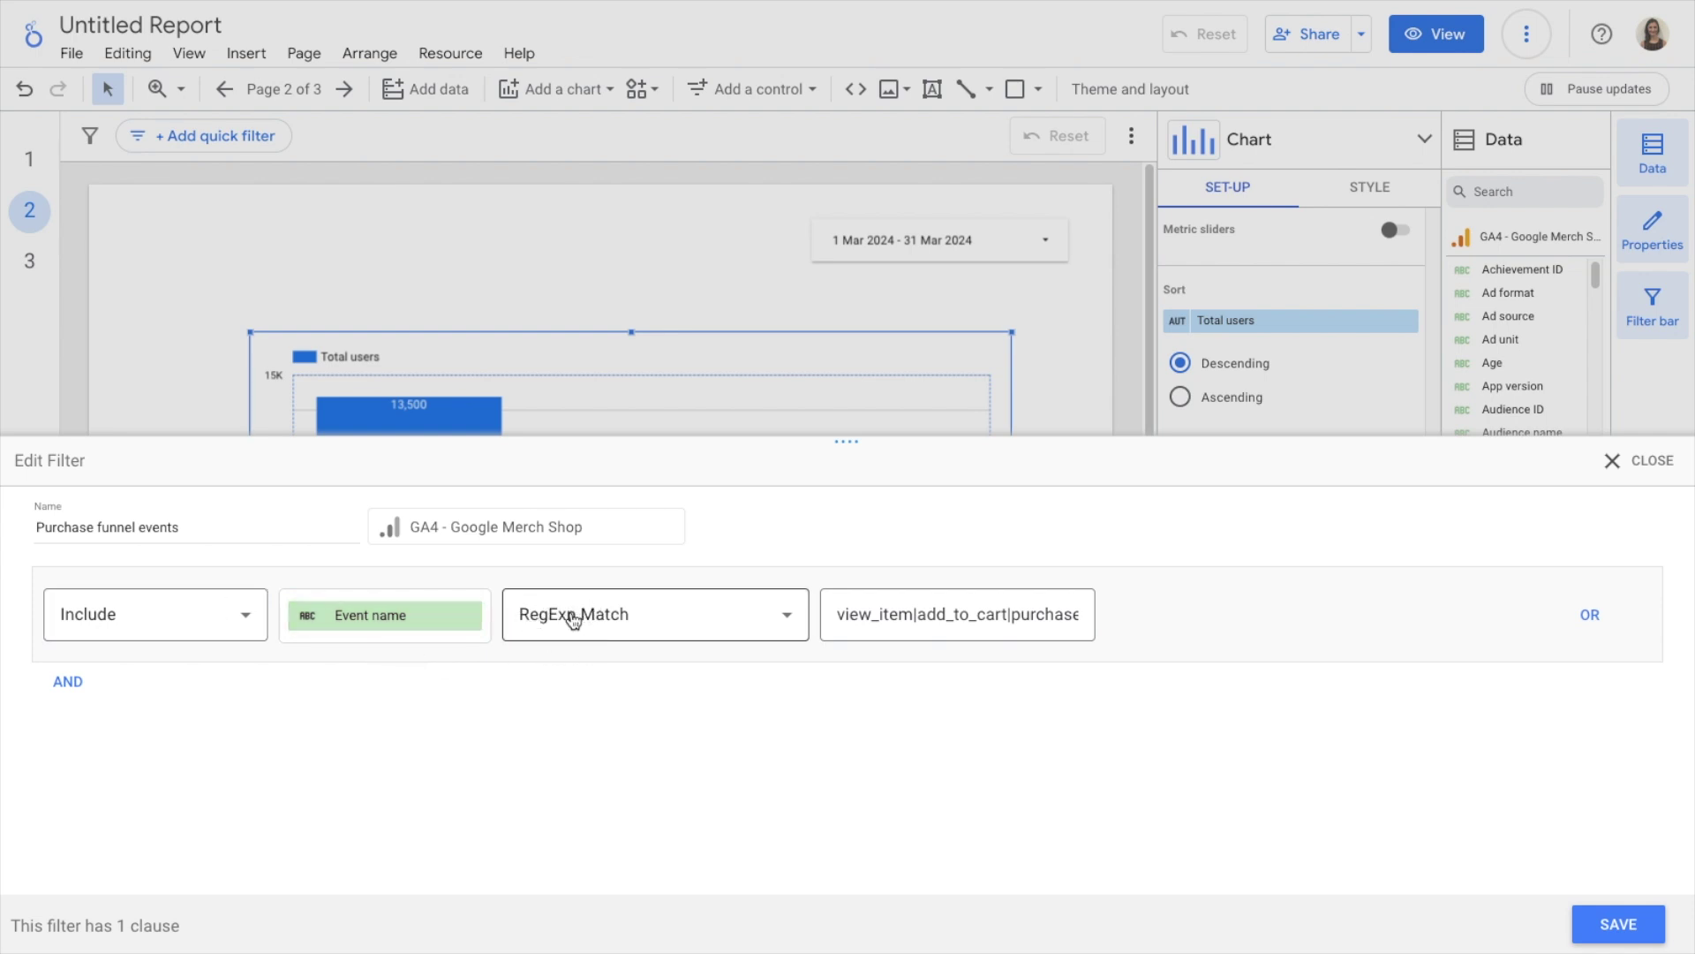
left_click(848, 610)
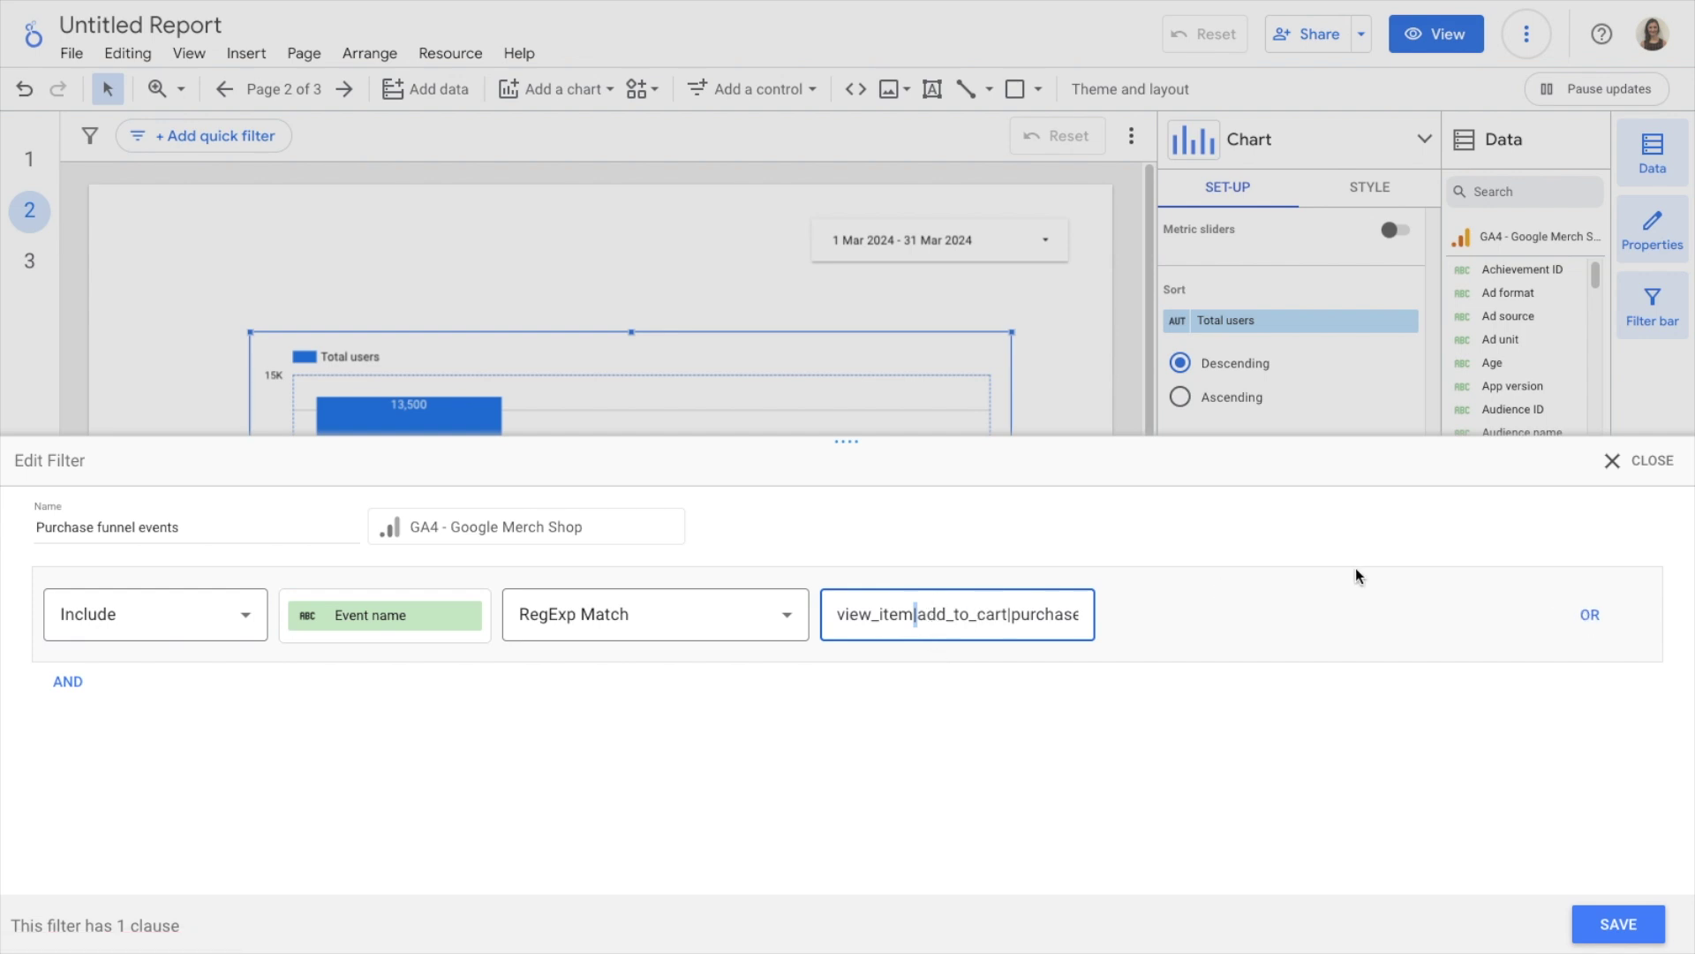
Drop the empty extra clauses, keeping Event name RegExp Match view_item|add_to_cart|purchase, and save
left_click(1591, 612)
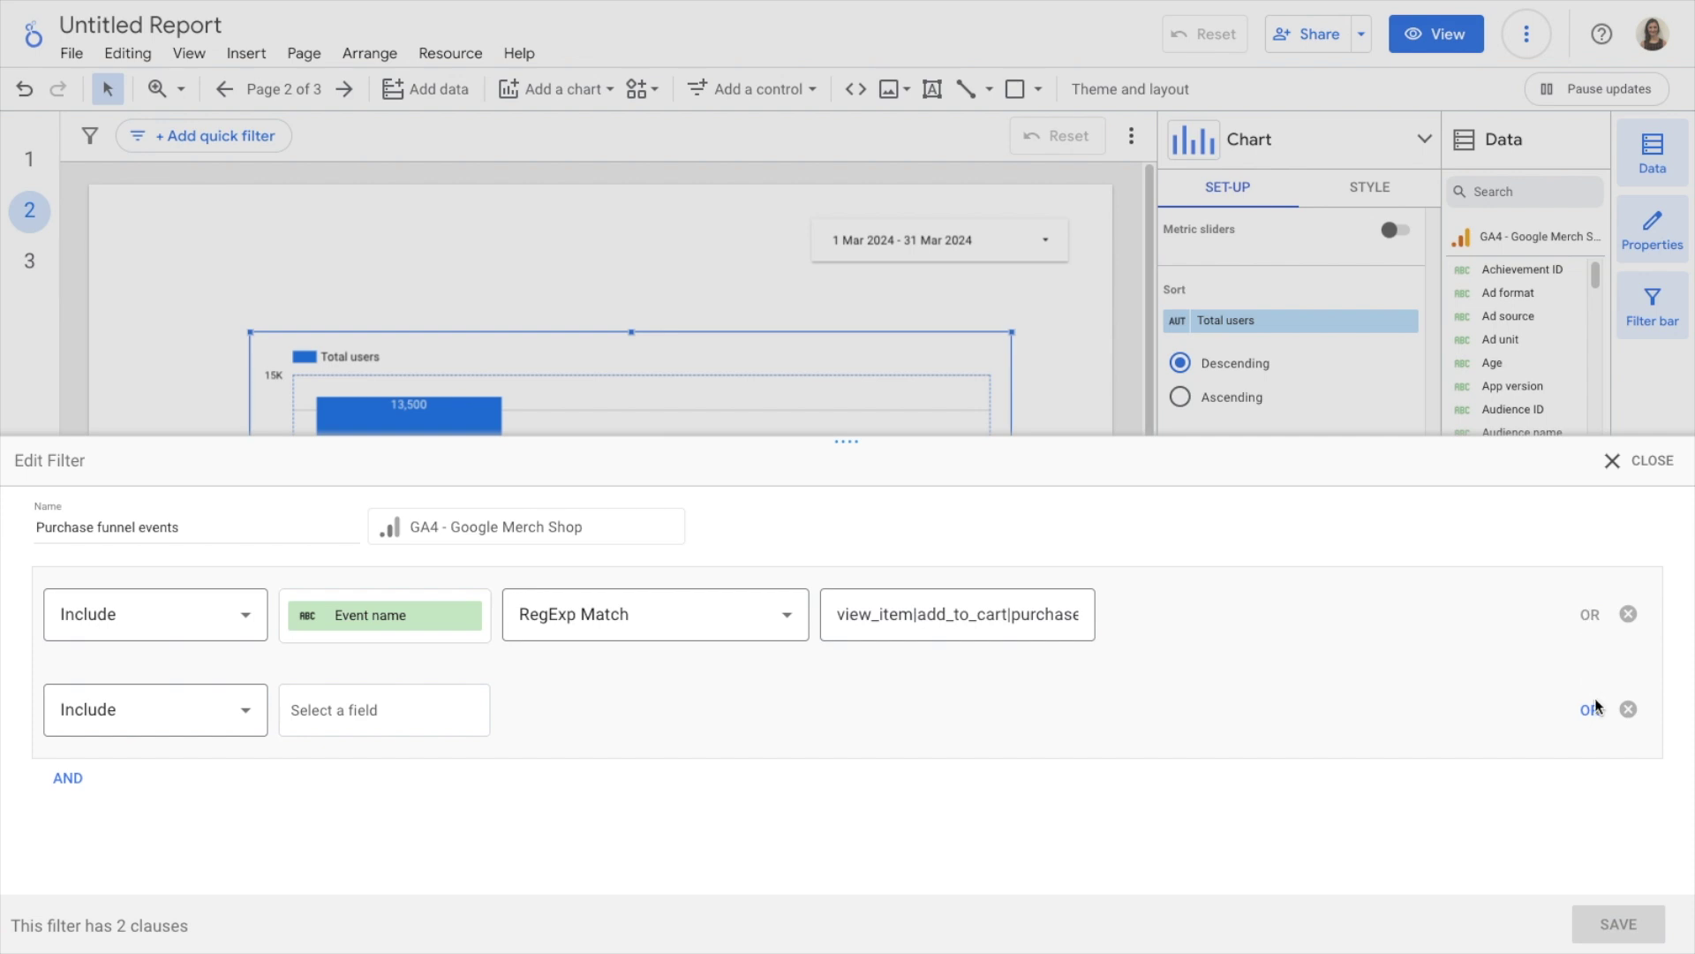
left_click(1591, 709)
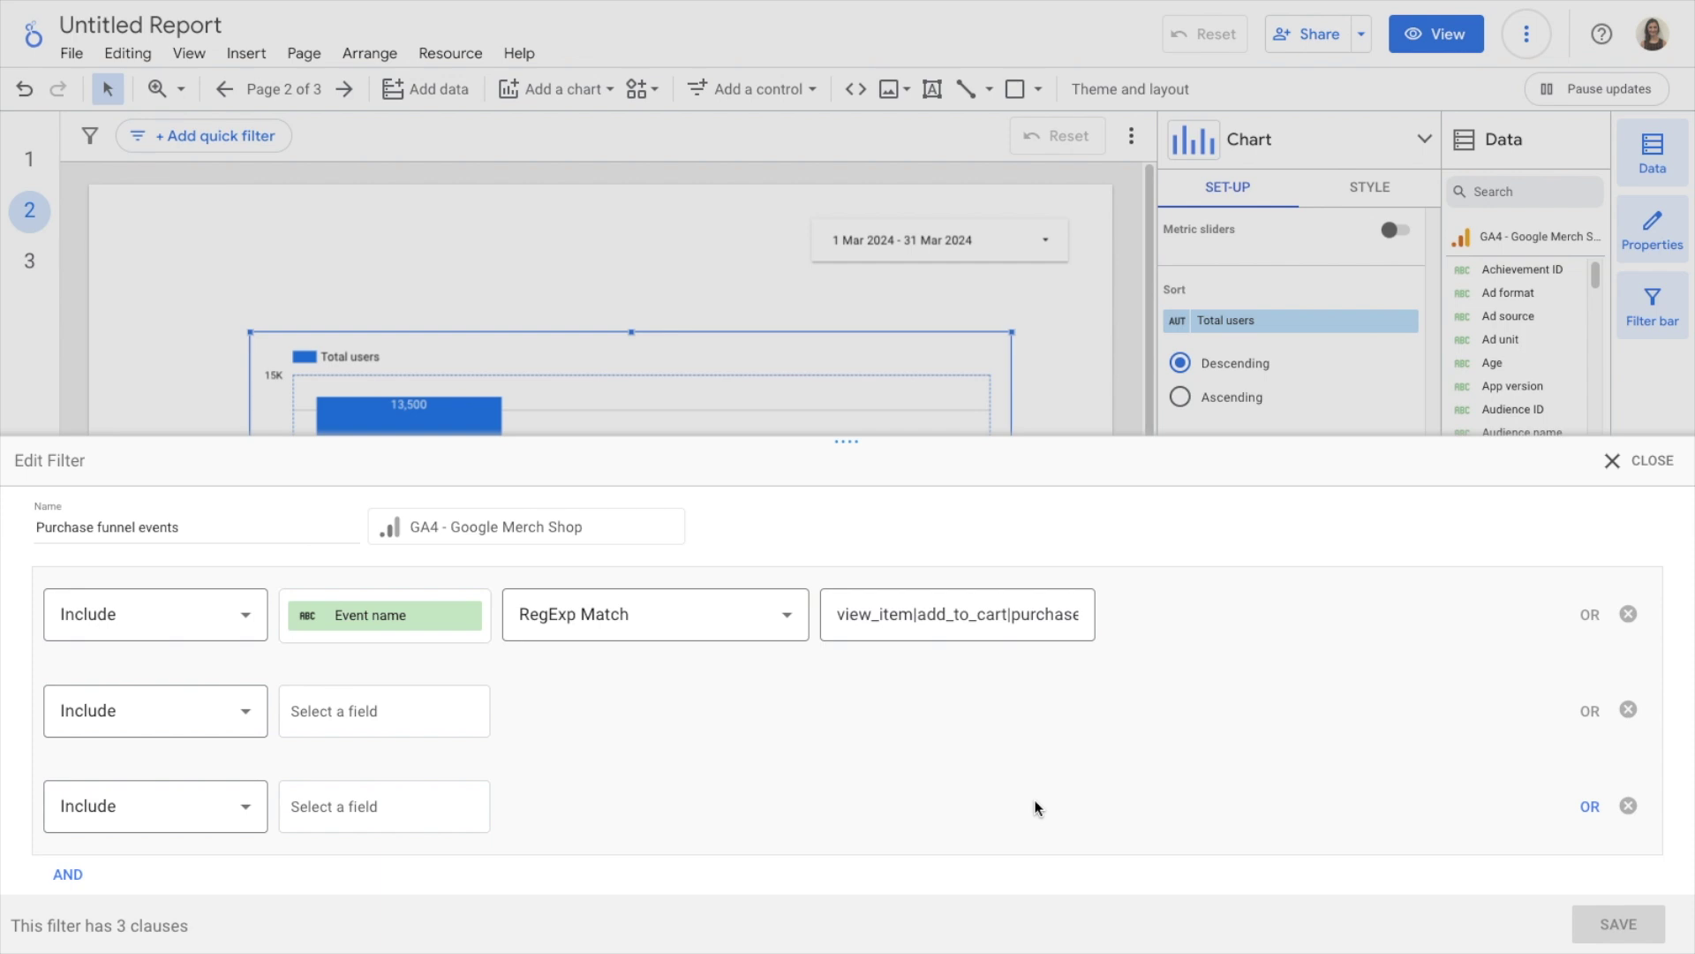
left_click(1628, 806)
left_click(1629, 711)
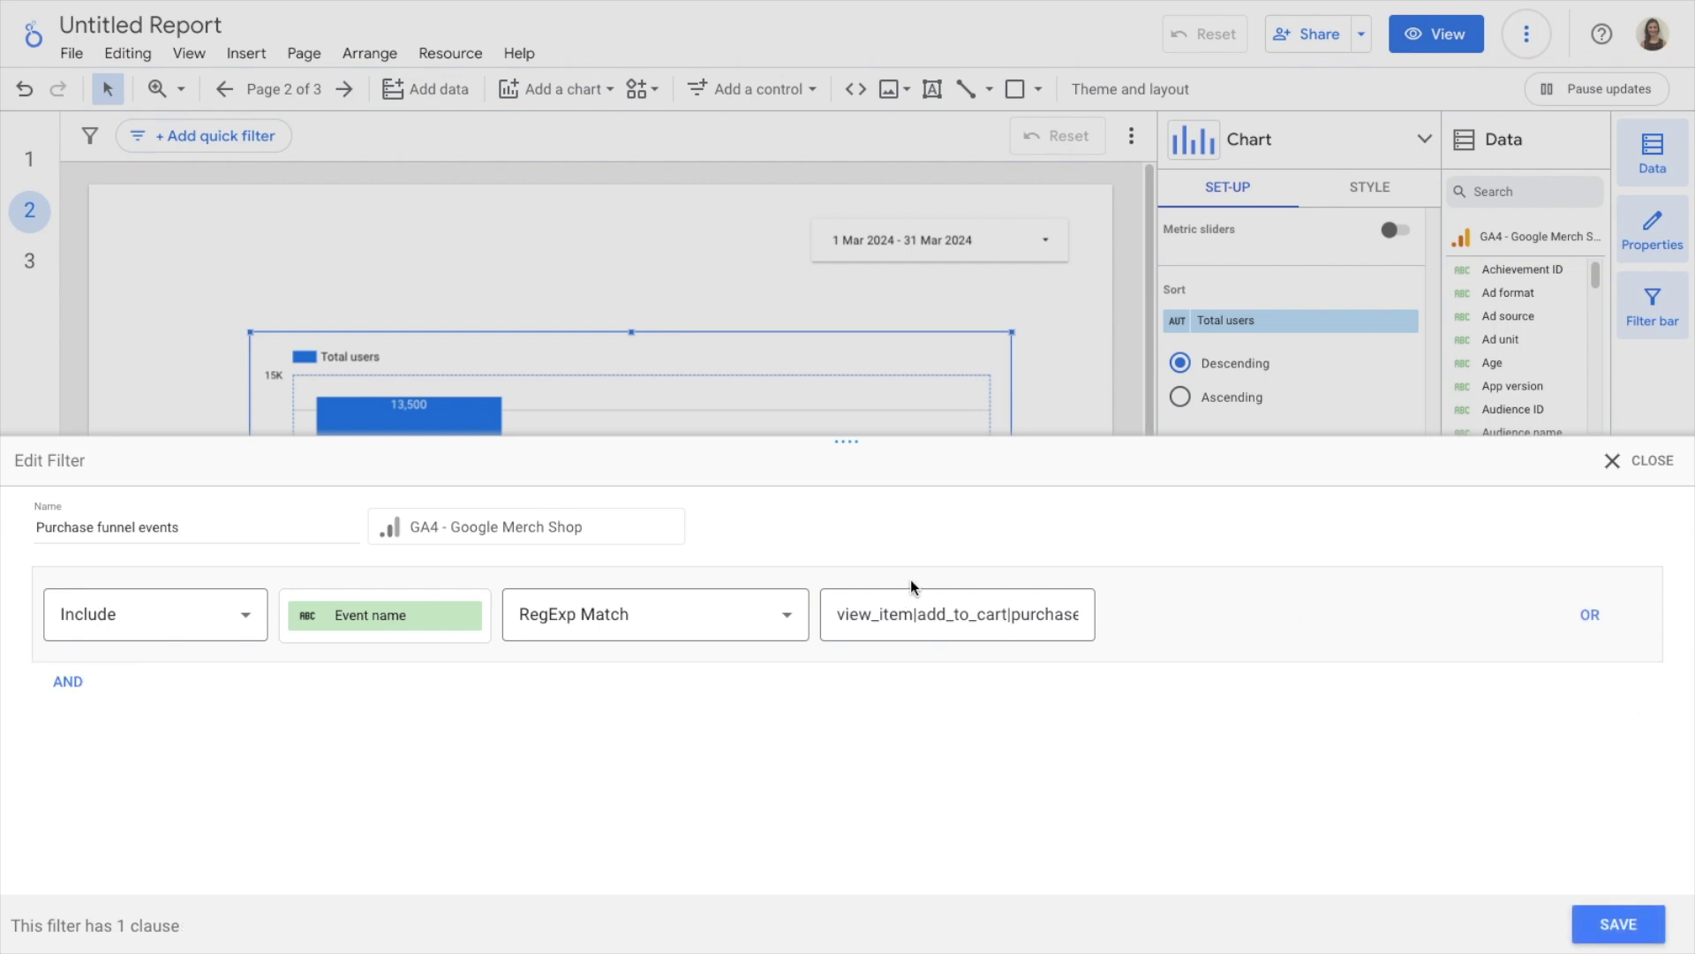
left_click(1058, 624)
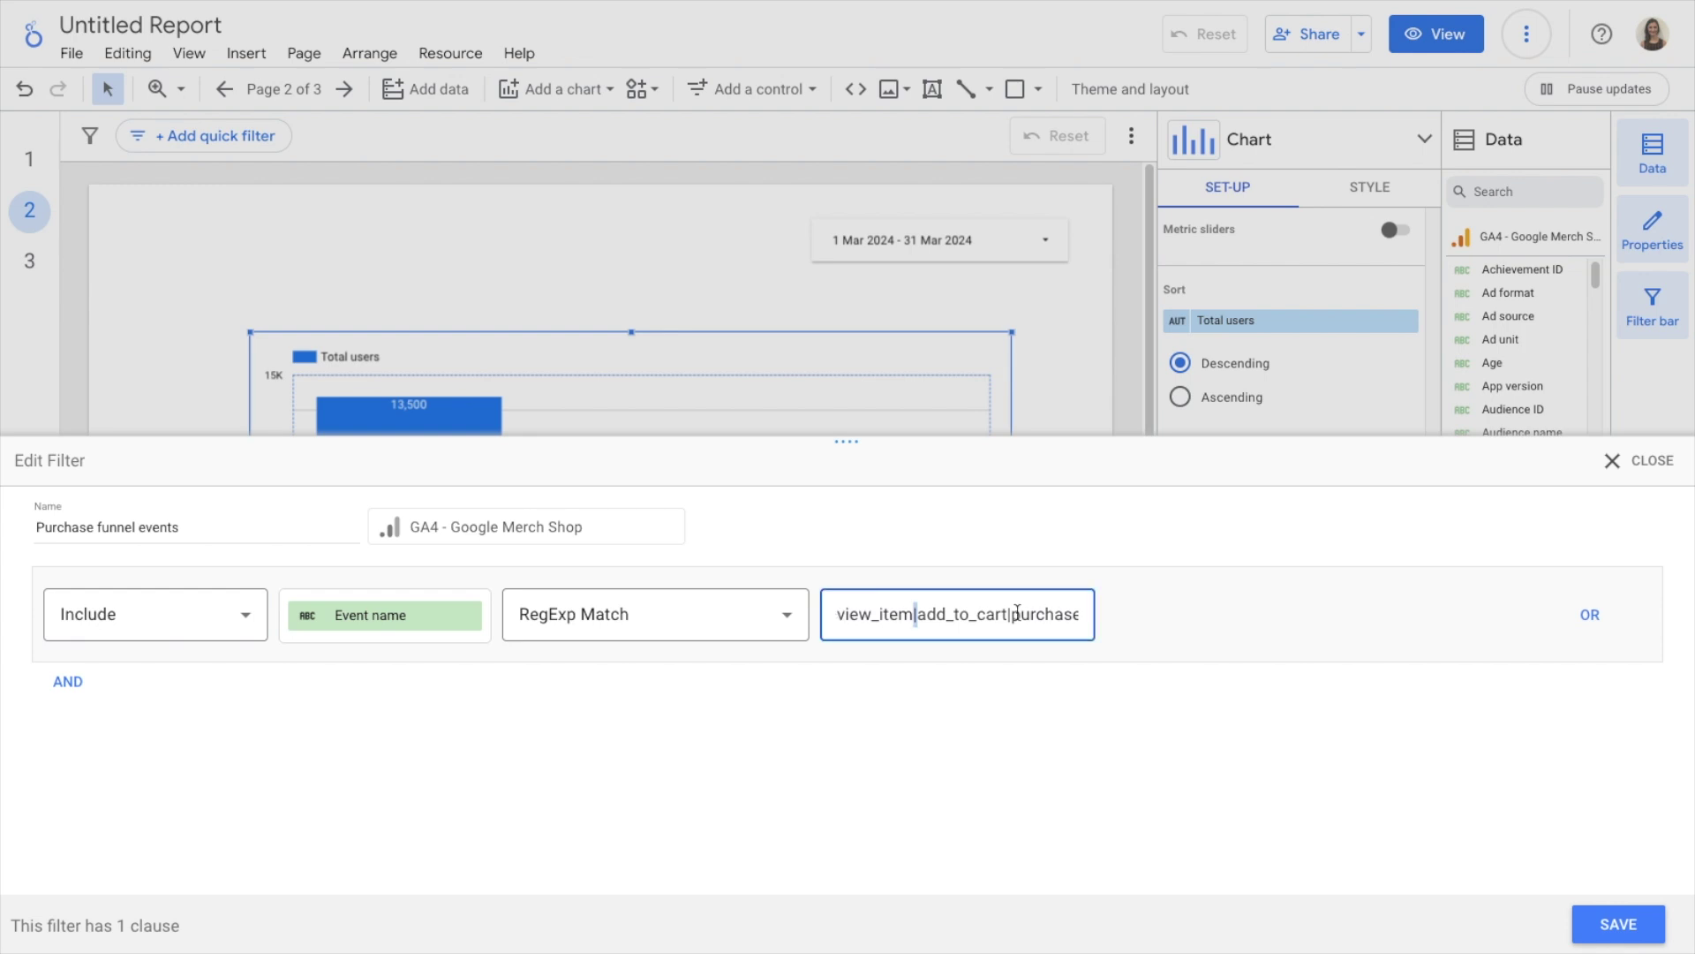
triple_click(1016, 612)
left_click(1014, 614)
left_click(1618, 924)
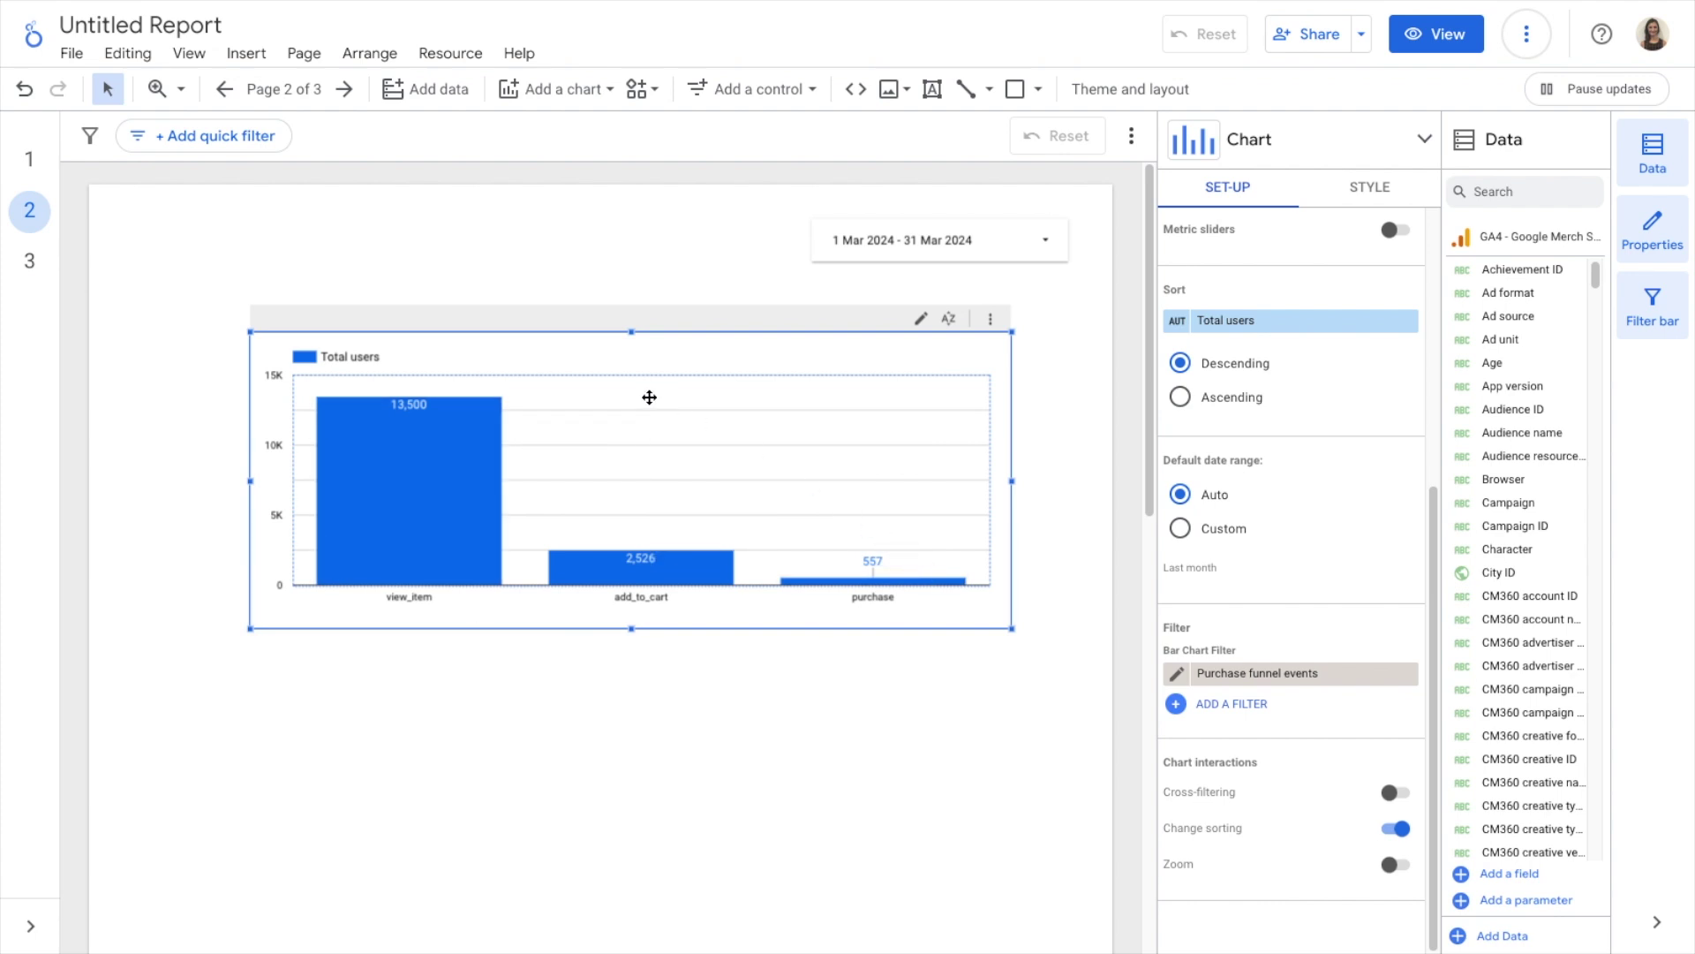
Check the bar values: 13,500 view_item, 2,526 add_to_cart and 557 purchase
mouse_move(379, 495)
mouse_move(362, 451)
mouse_move(683, 562)
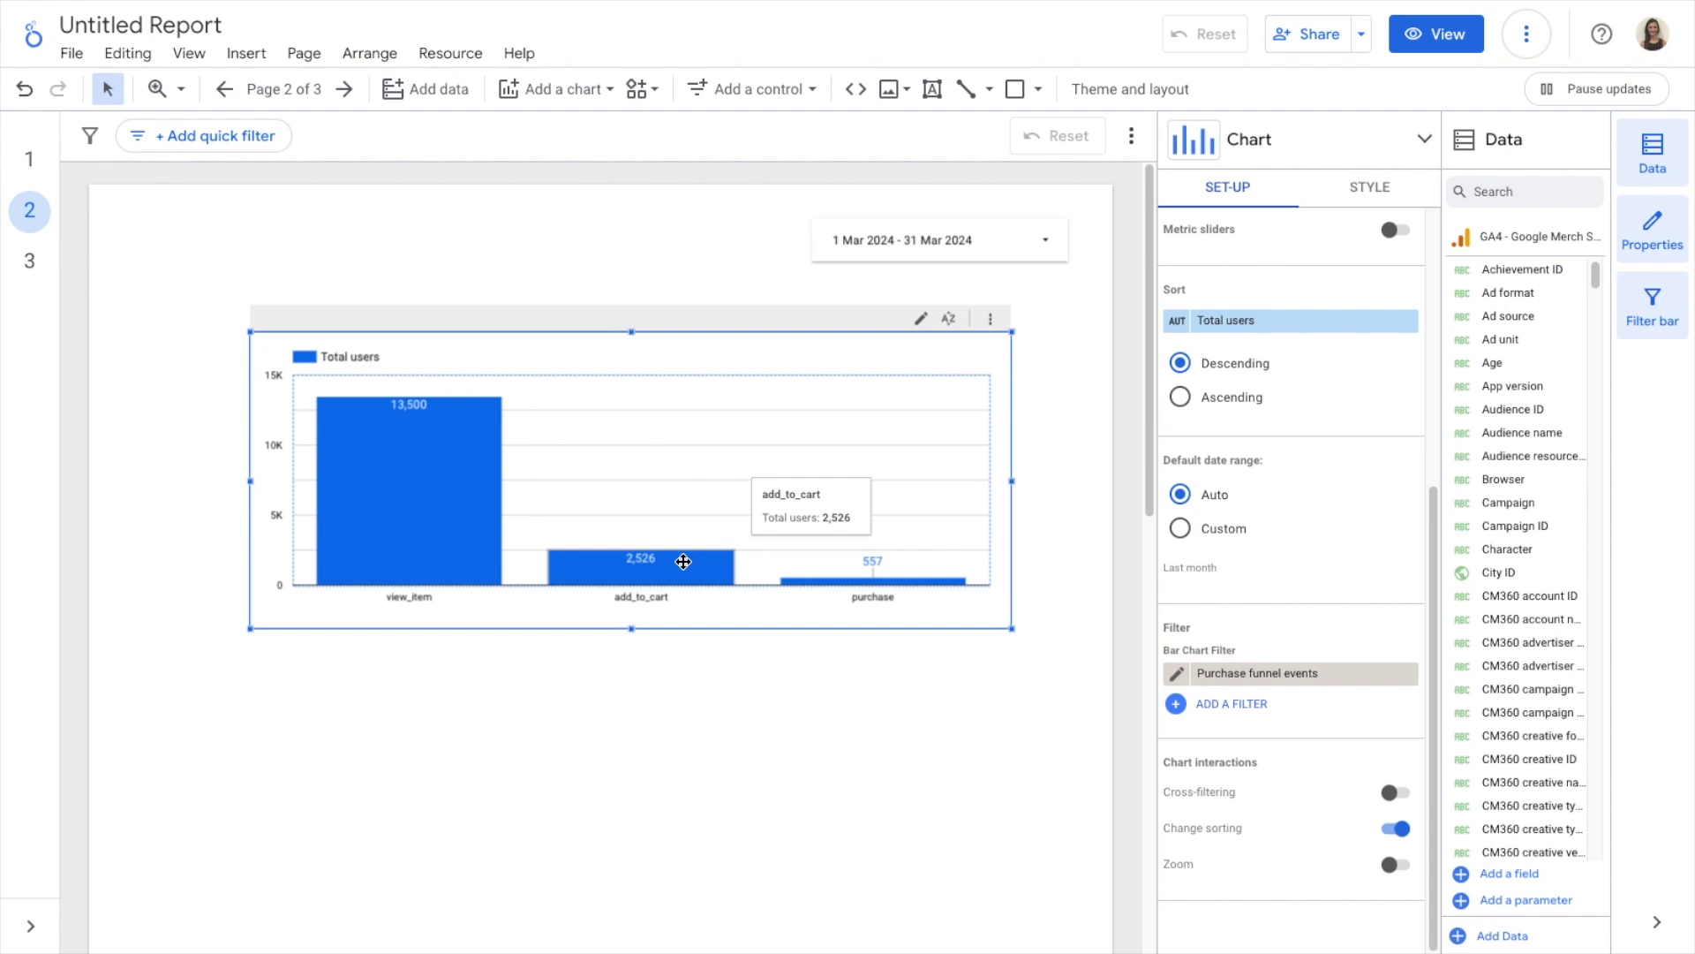
scroll(683, 562, "down", 1)
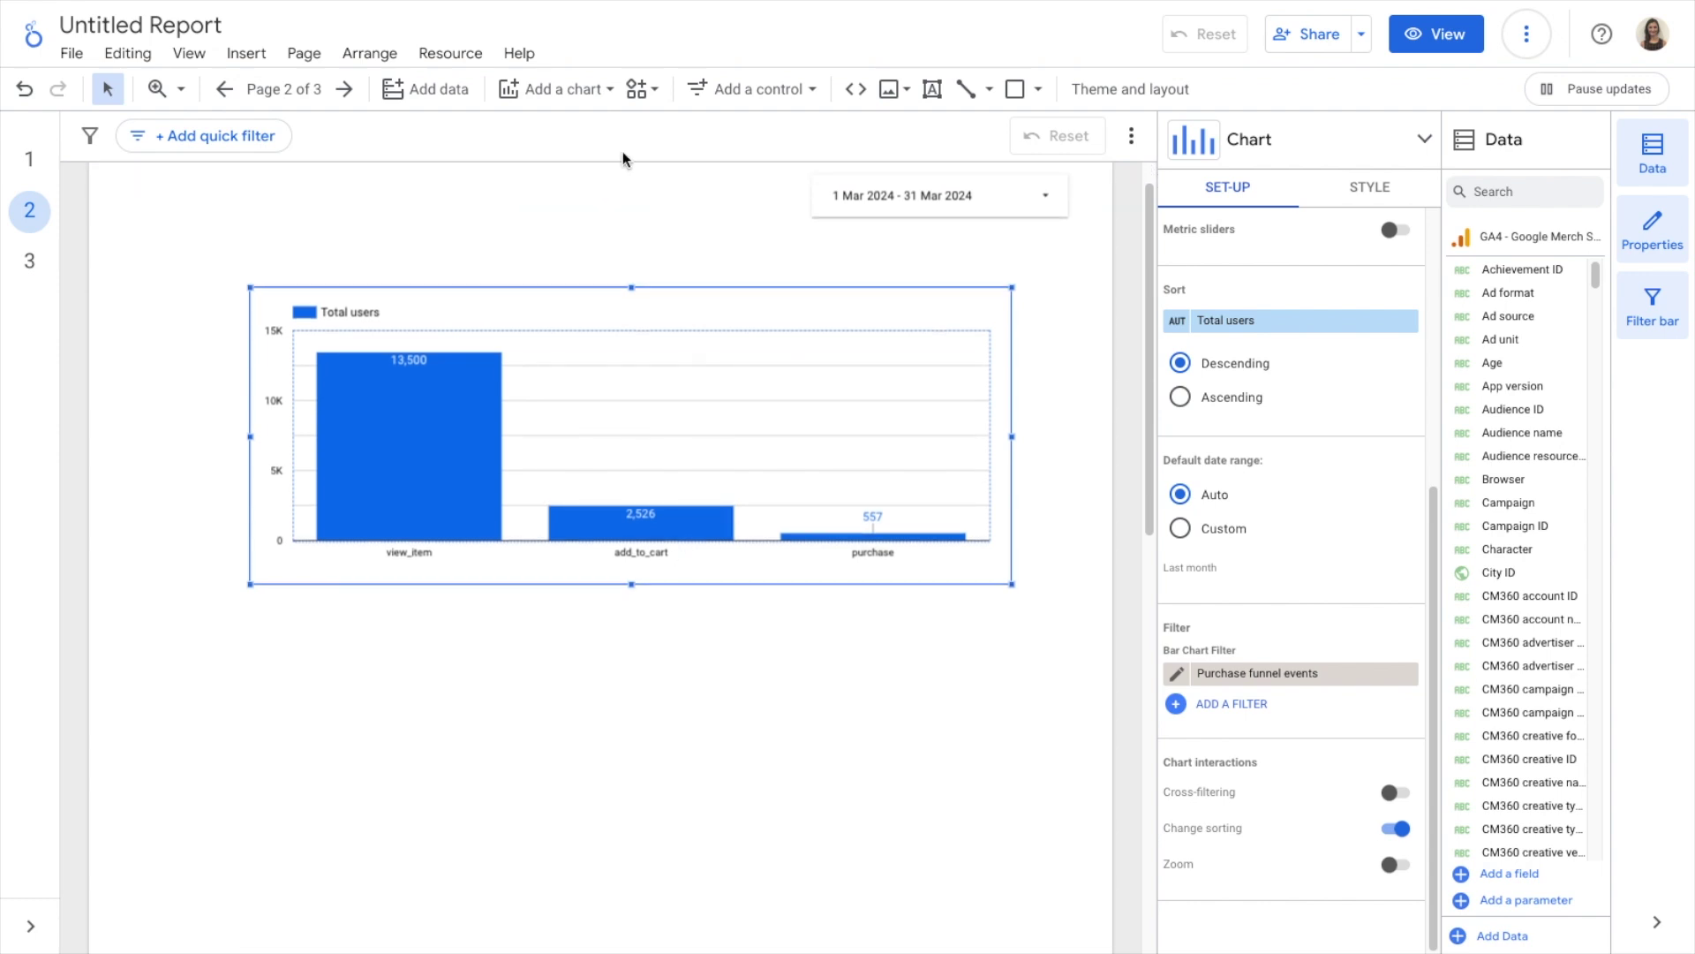
Draw a Total users scorecard (47,548) below the funnel chart and begin adding a filter
left_click(577, 92)
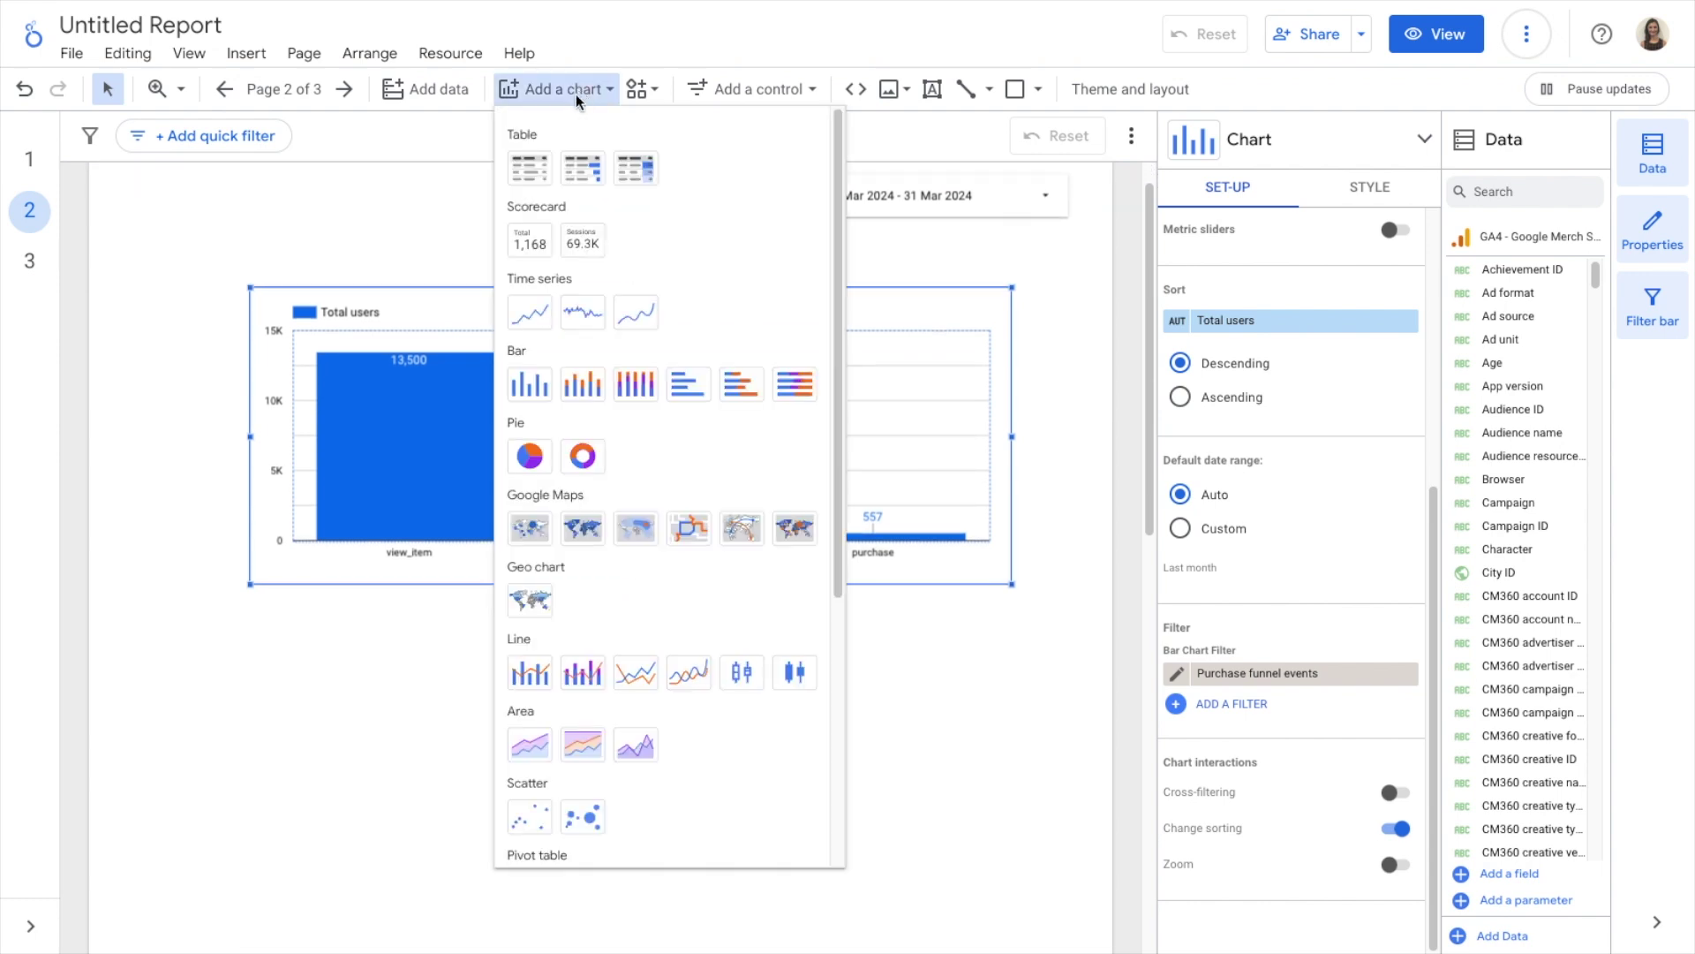
left_click(547, 240)
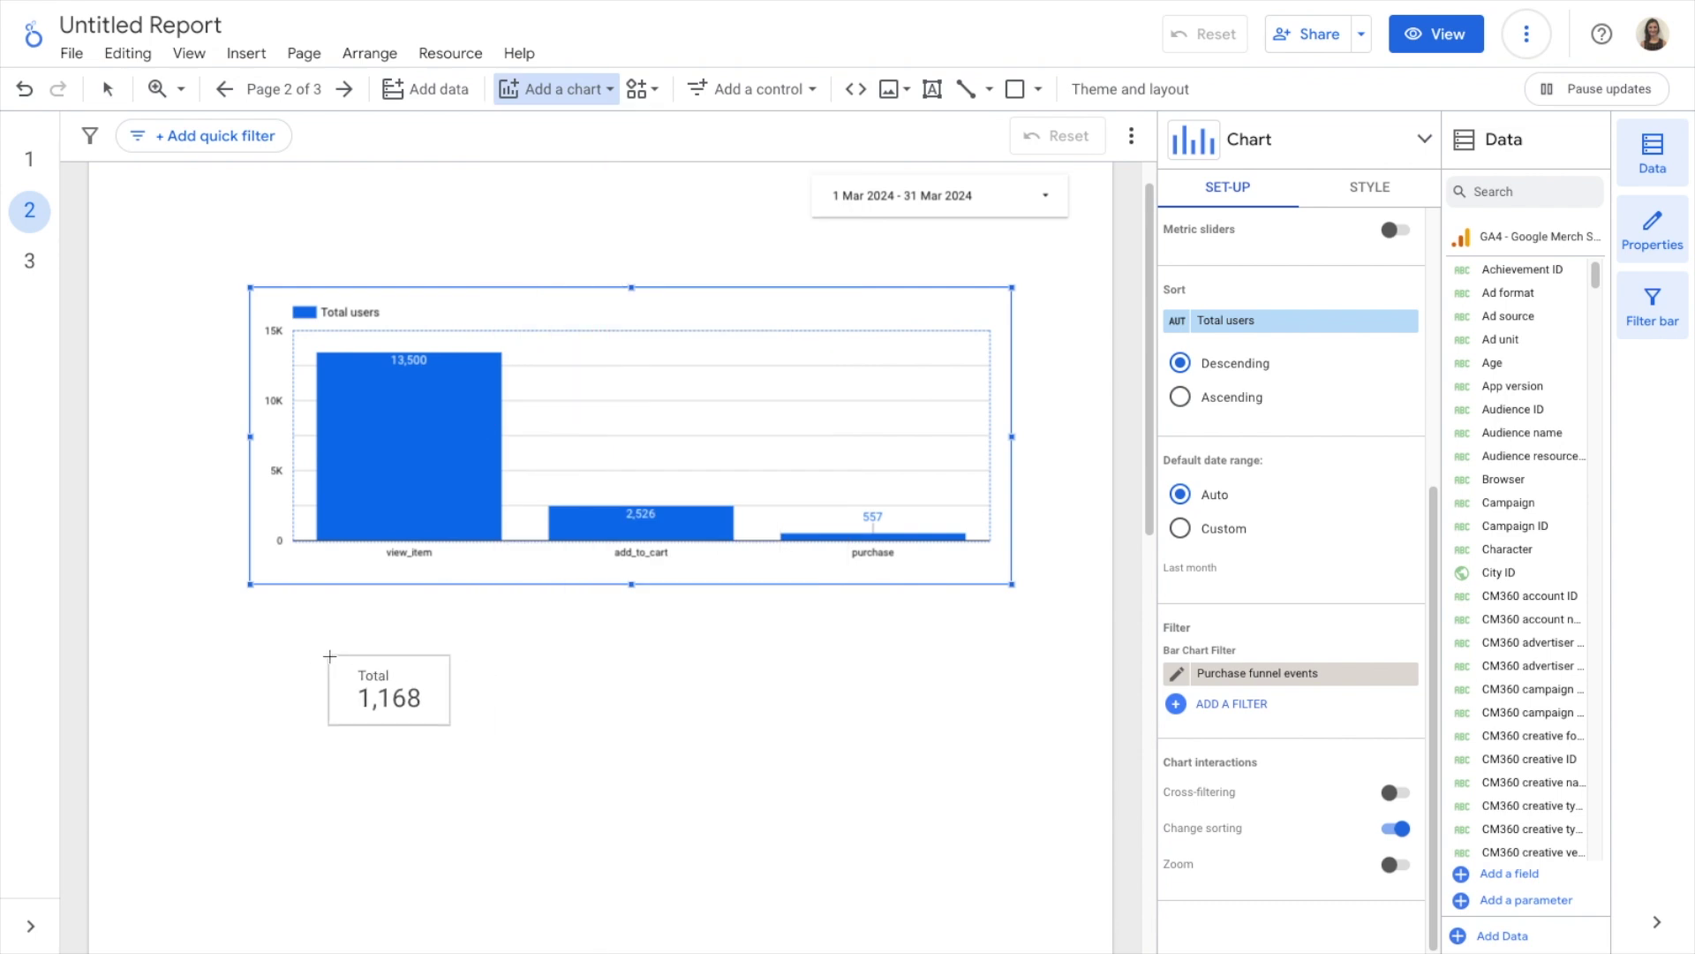
left_click_drag(329, 655, 475, 749)
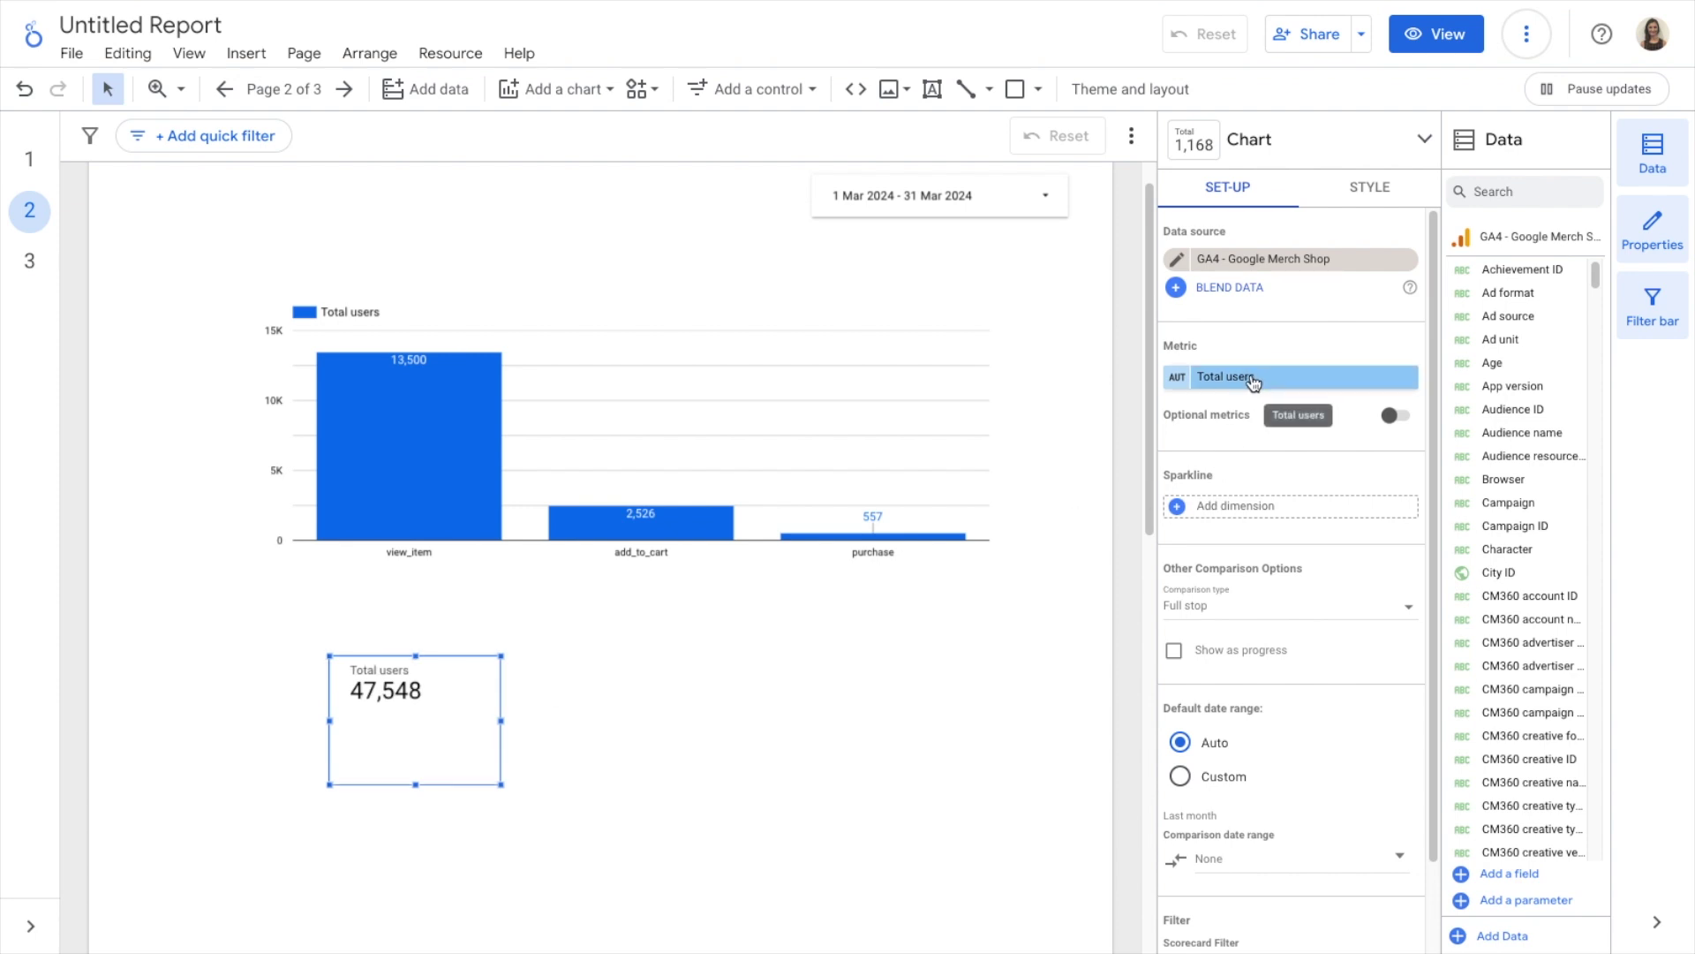
scroll(1252, 381, "down", 1)
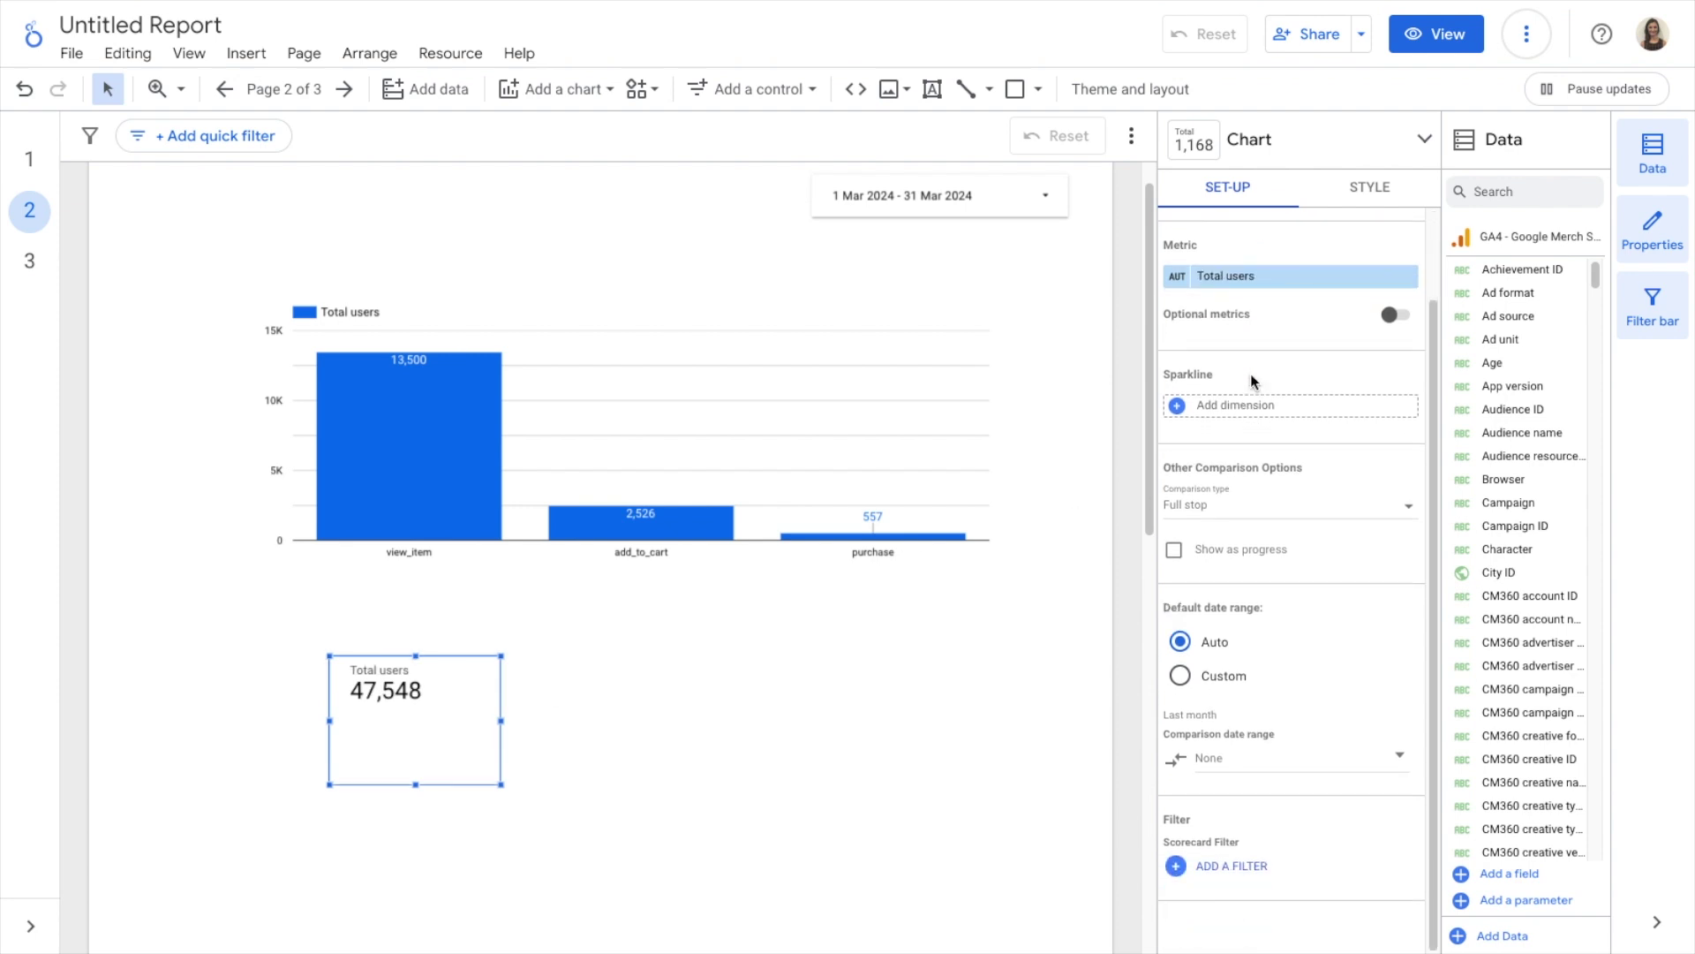
left_click(1236, 866)
mouse_move(1317, 910)
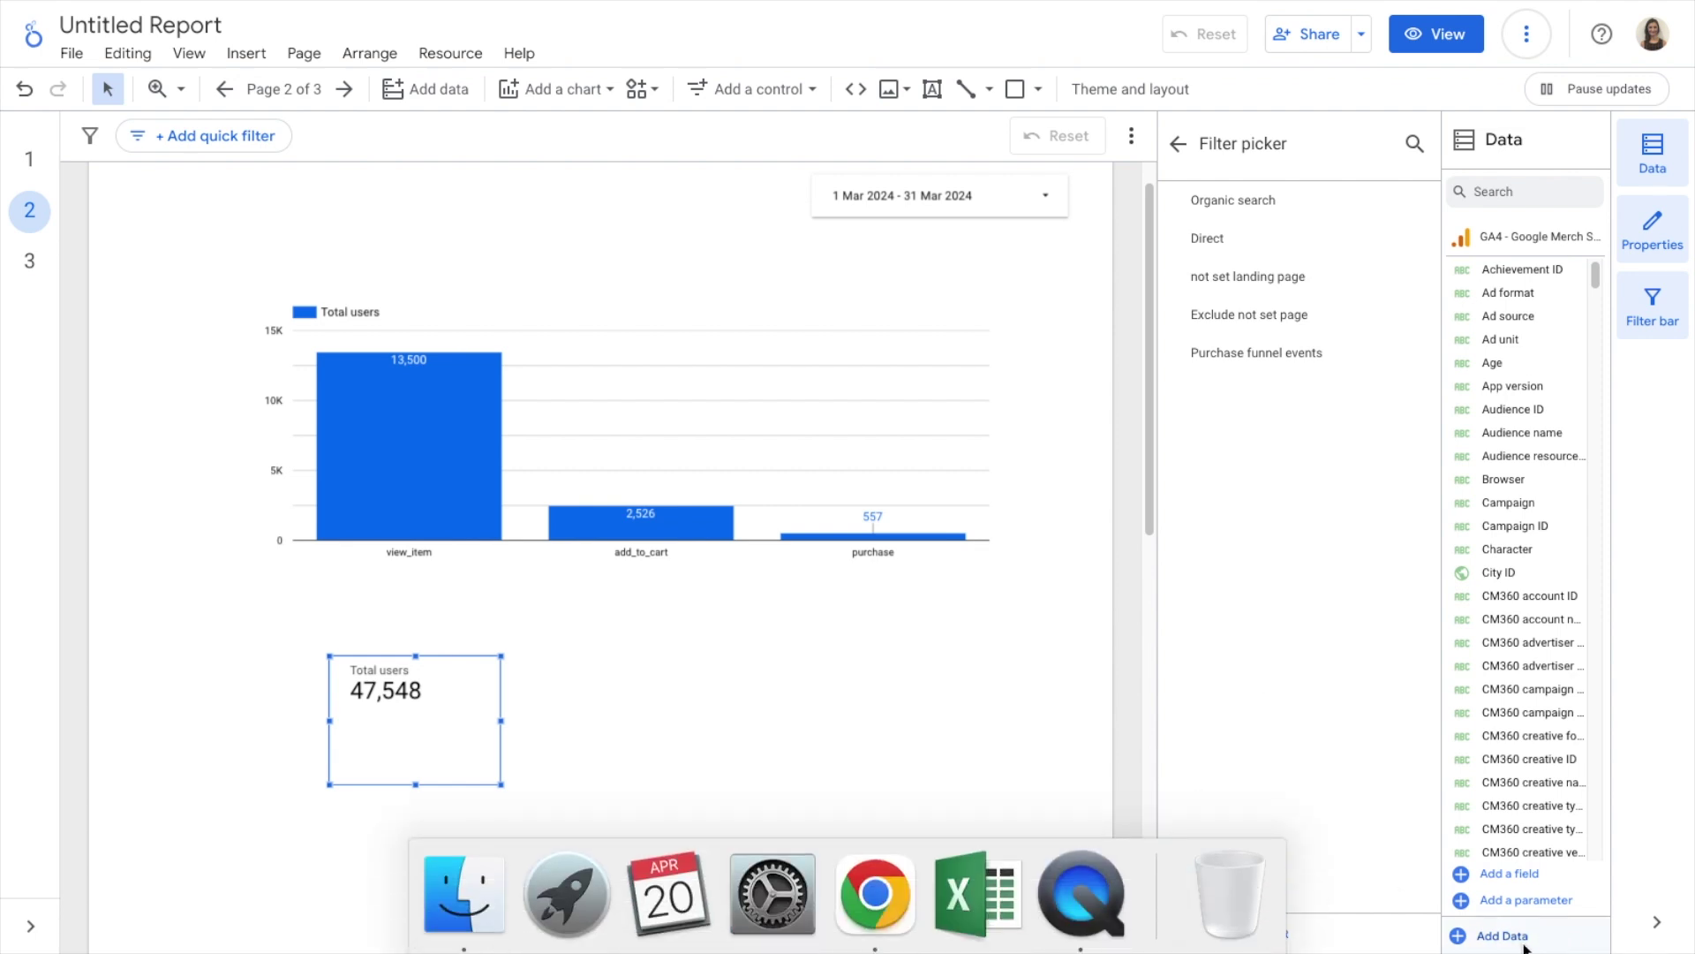
Create a view_item filter (Event name Equal to view_item) so the scorecard reads 13,500
left_click(1316, 943)
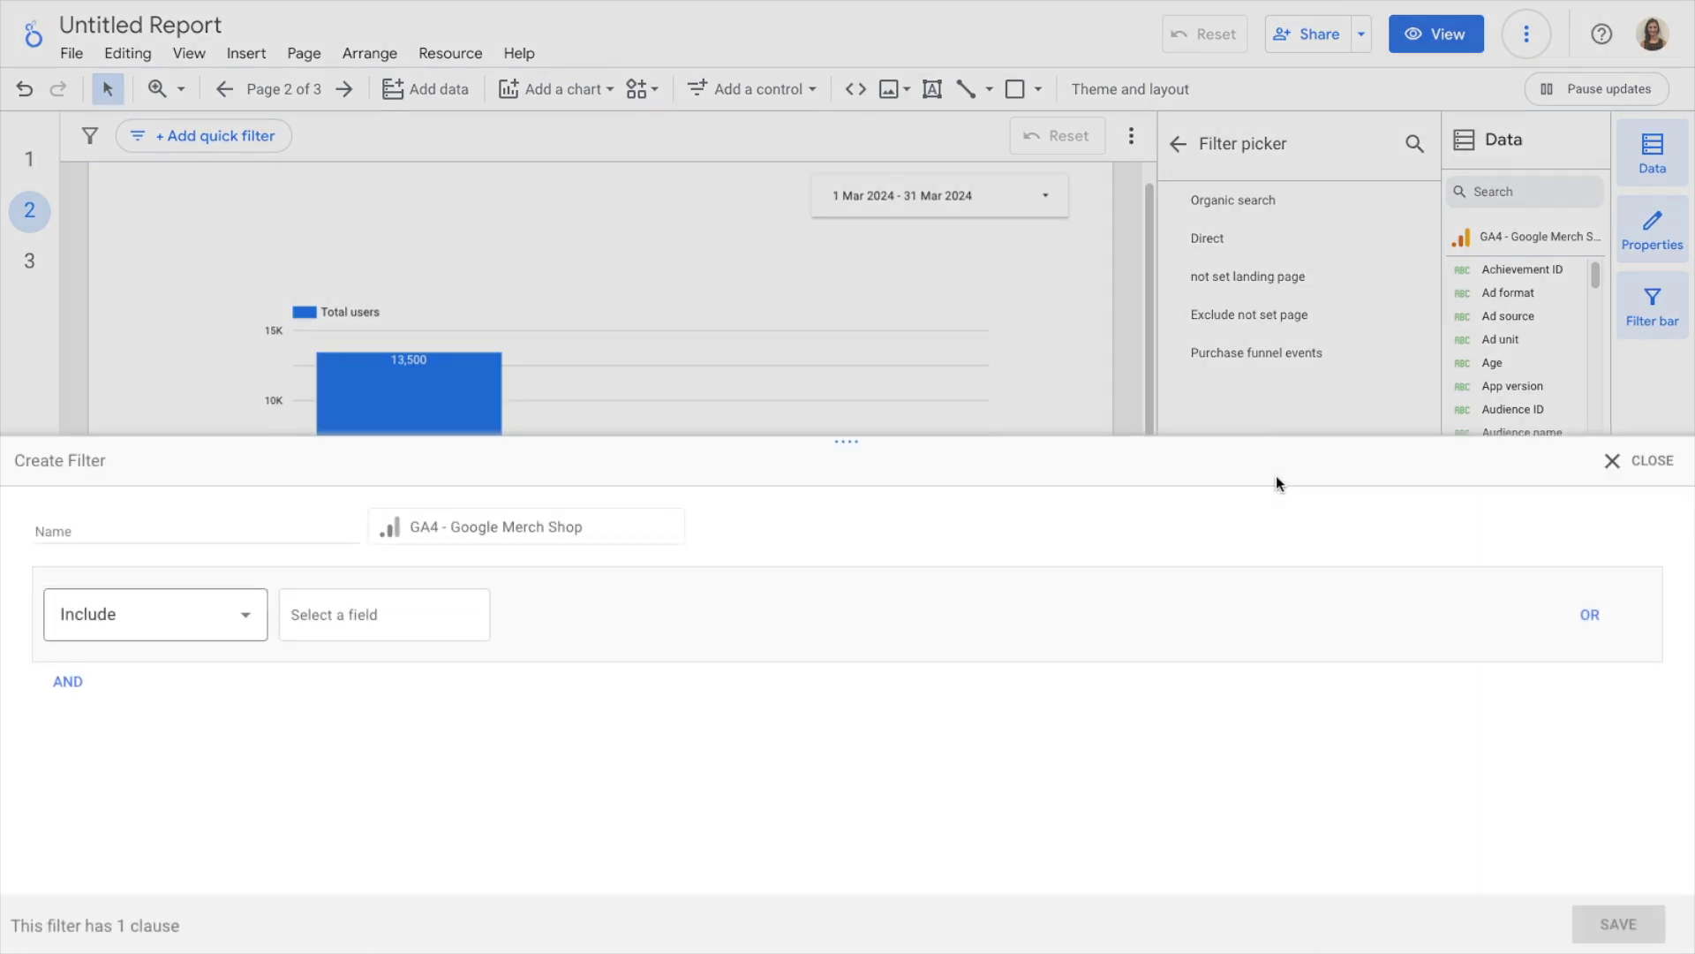
left_click(140, 522)
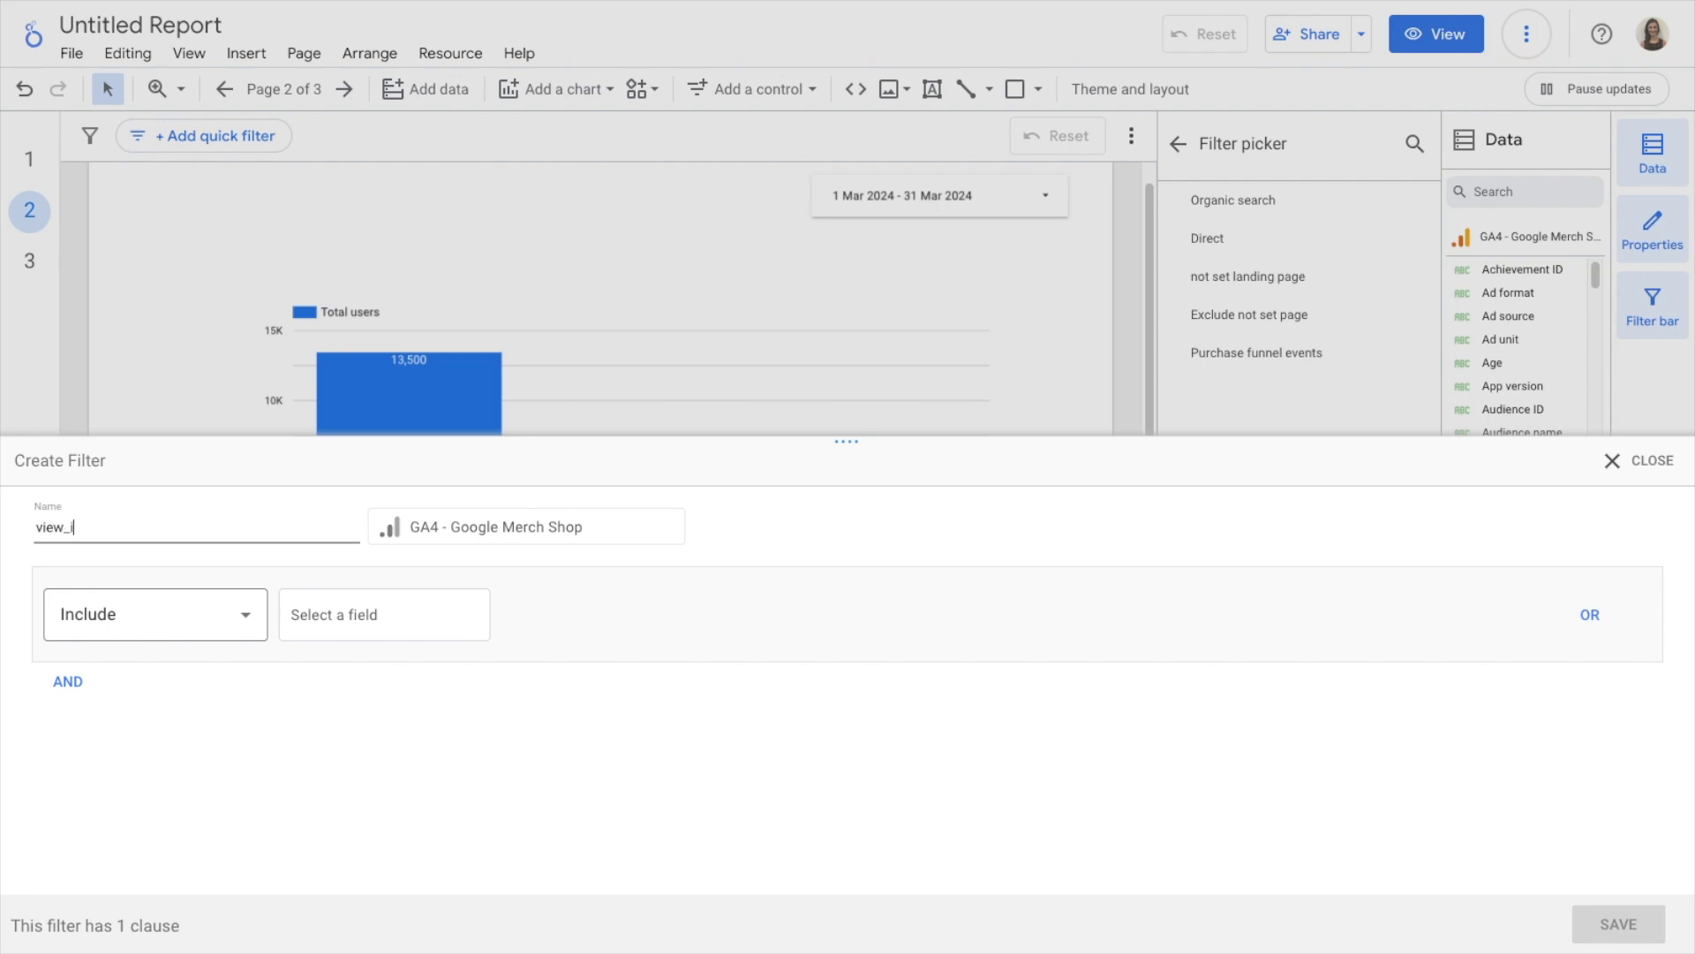
type("view_item")
double_click(91, 523)
key("ctrl+c")
left_click(316, 607)
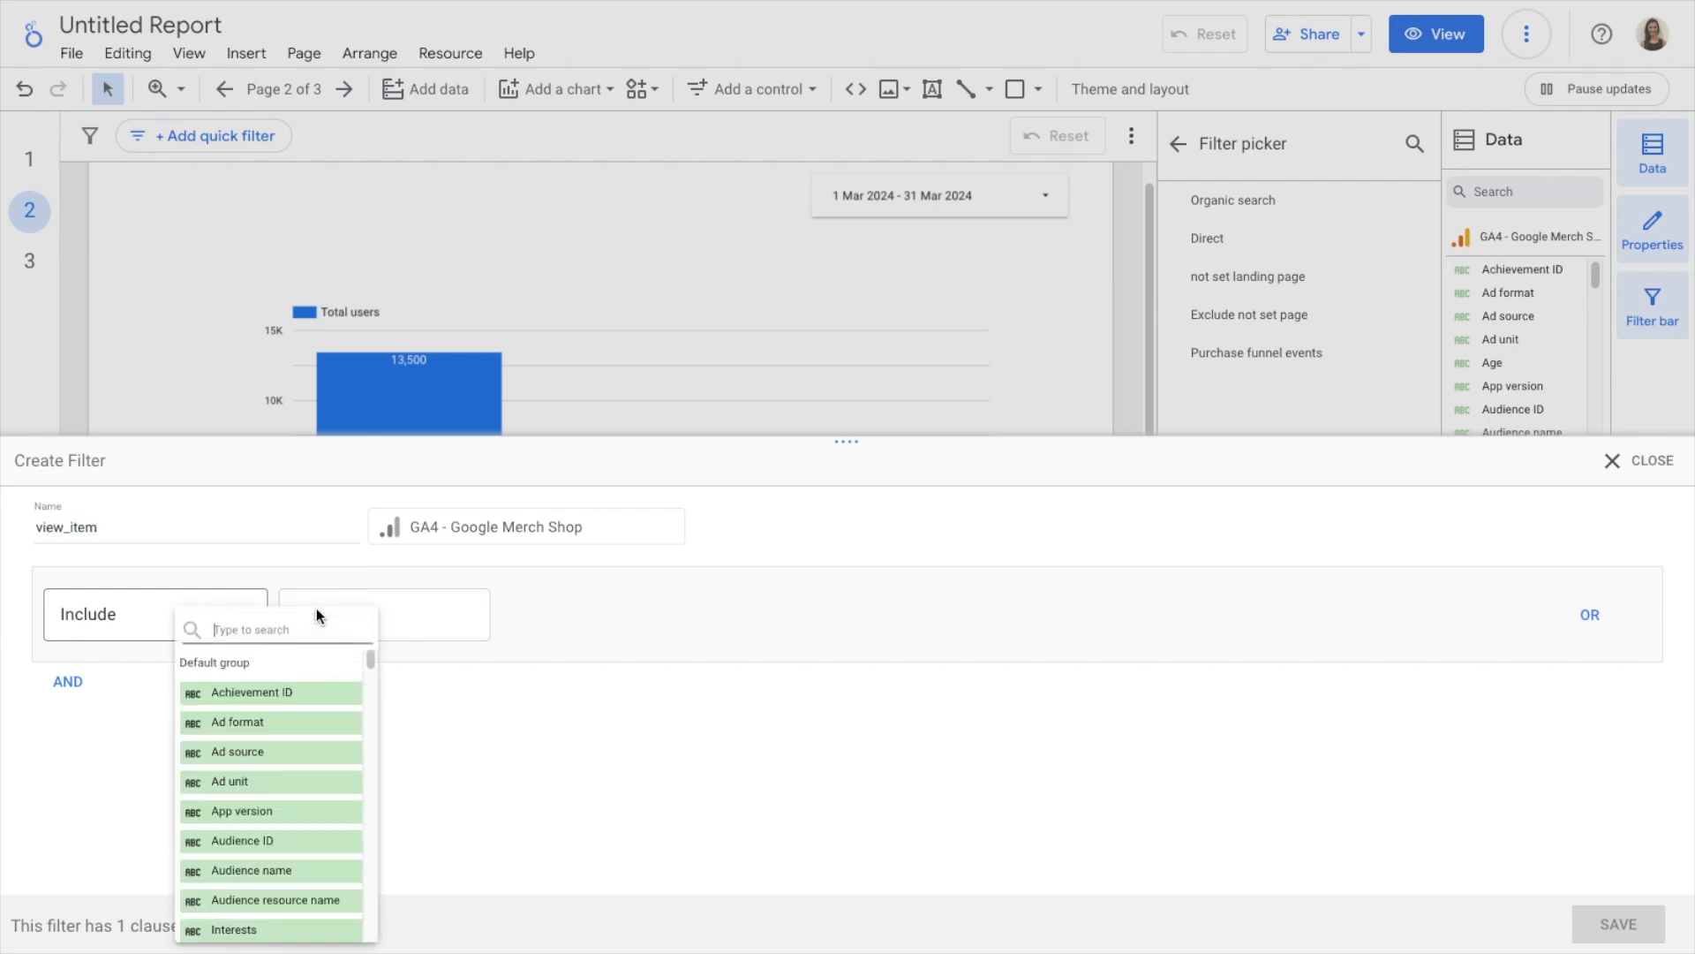
type("event")
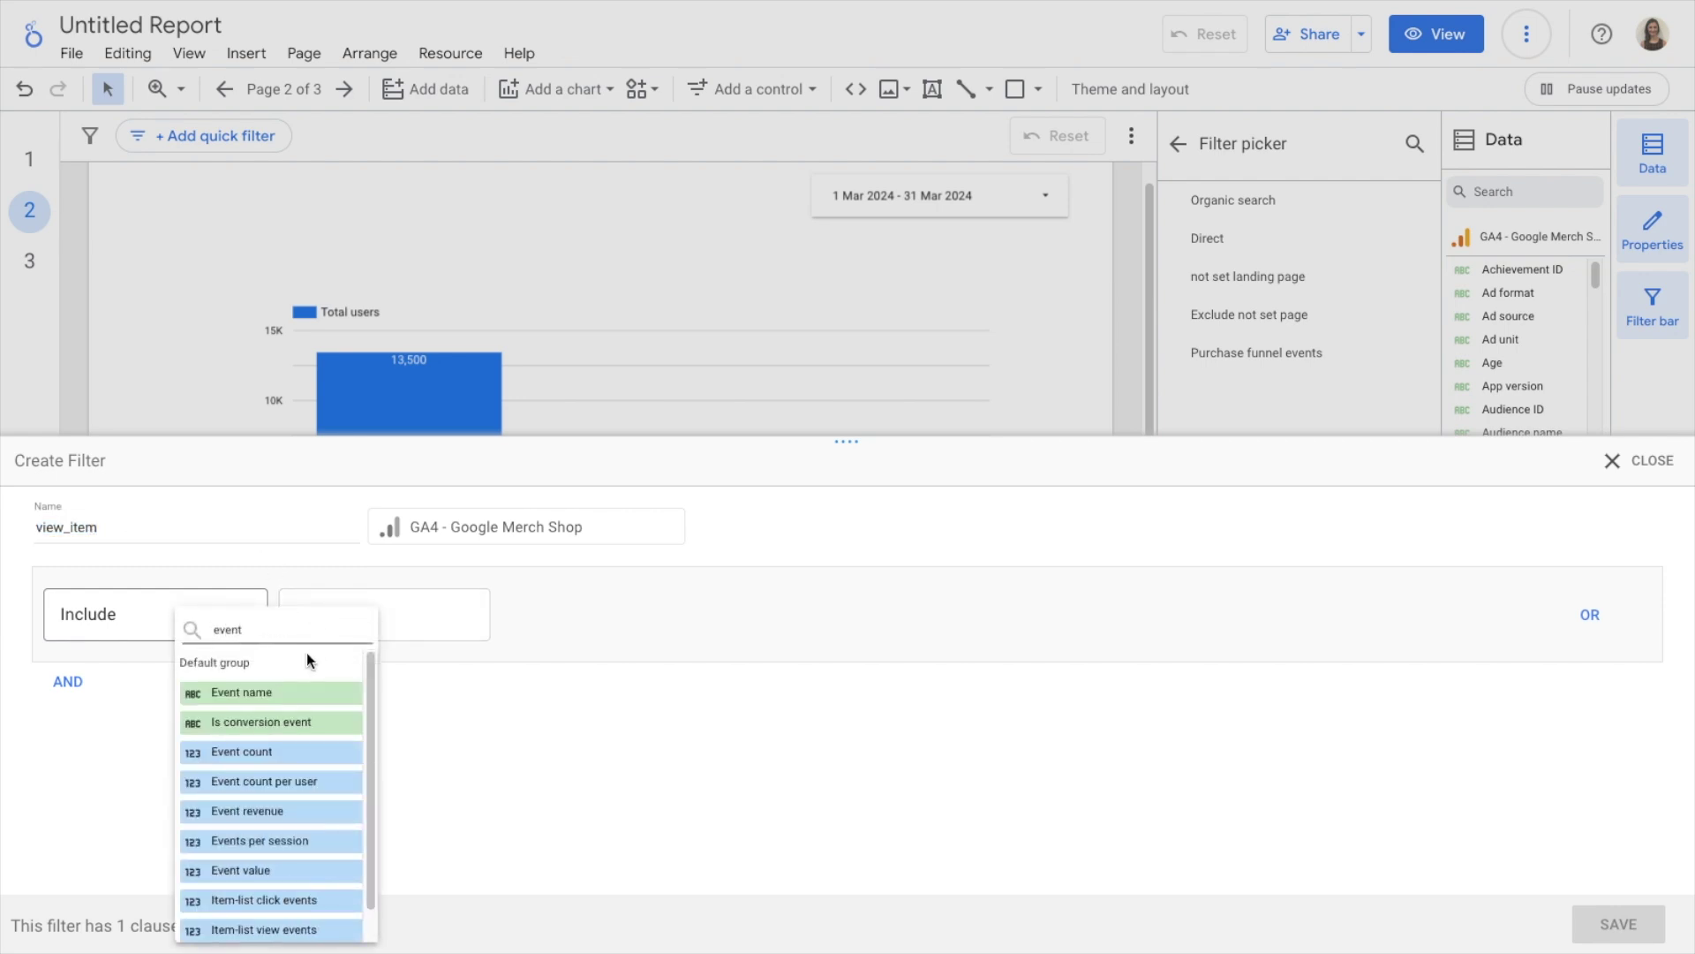
left_click(285, 691)
left_click(574, 626)
left_click(560, 674)
left_click(977, 613)
key("ctrl+v")
left_click(1618, 923)
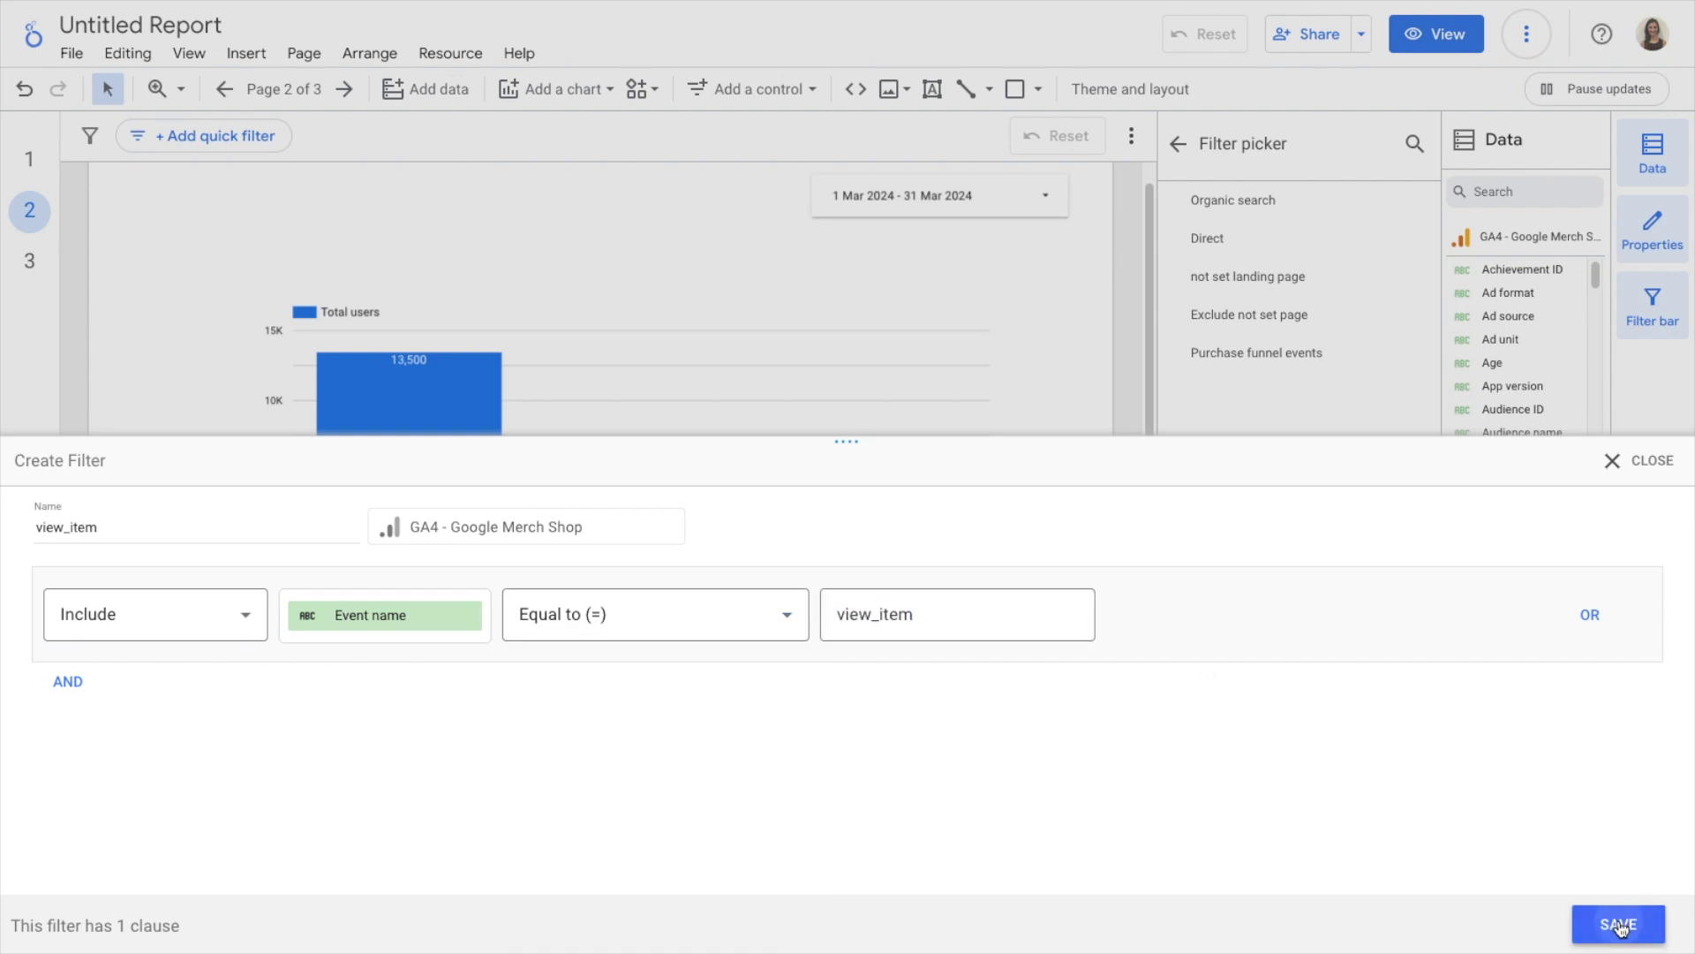
Move the scorecard just under the chart, shrink it, and duplicate it to the right
left_click_drag(444, 713, 450, 653)
left_click_drag(506, 723, 452, 679)
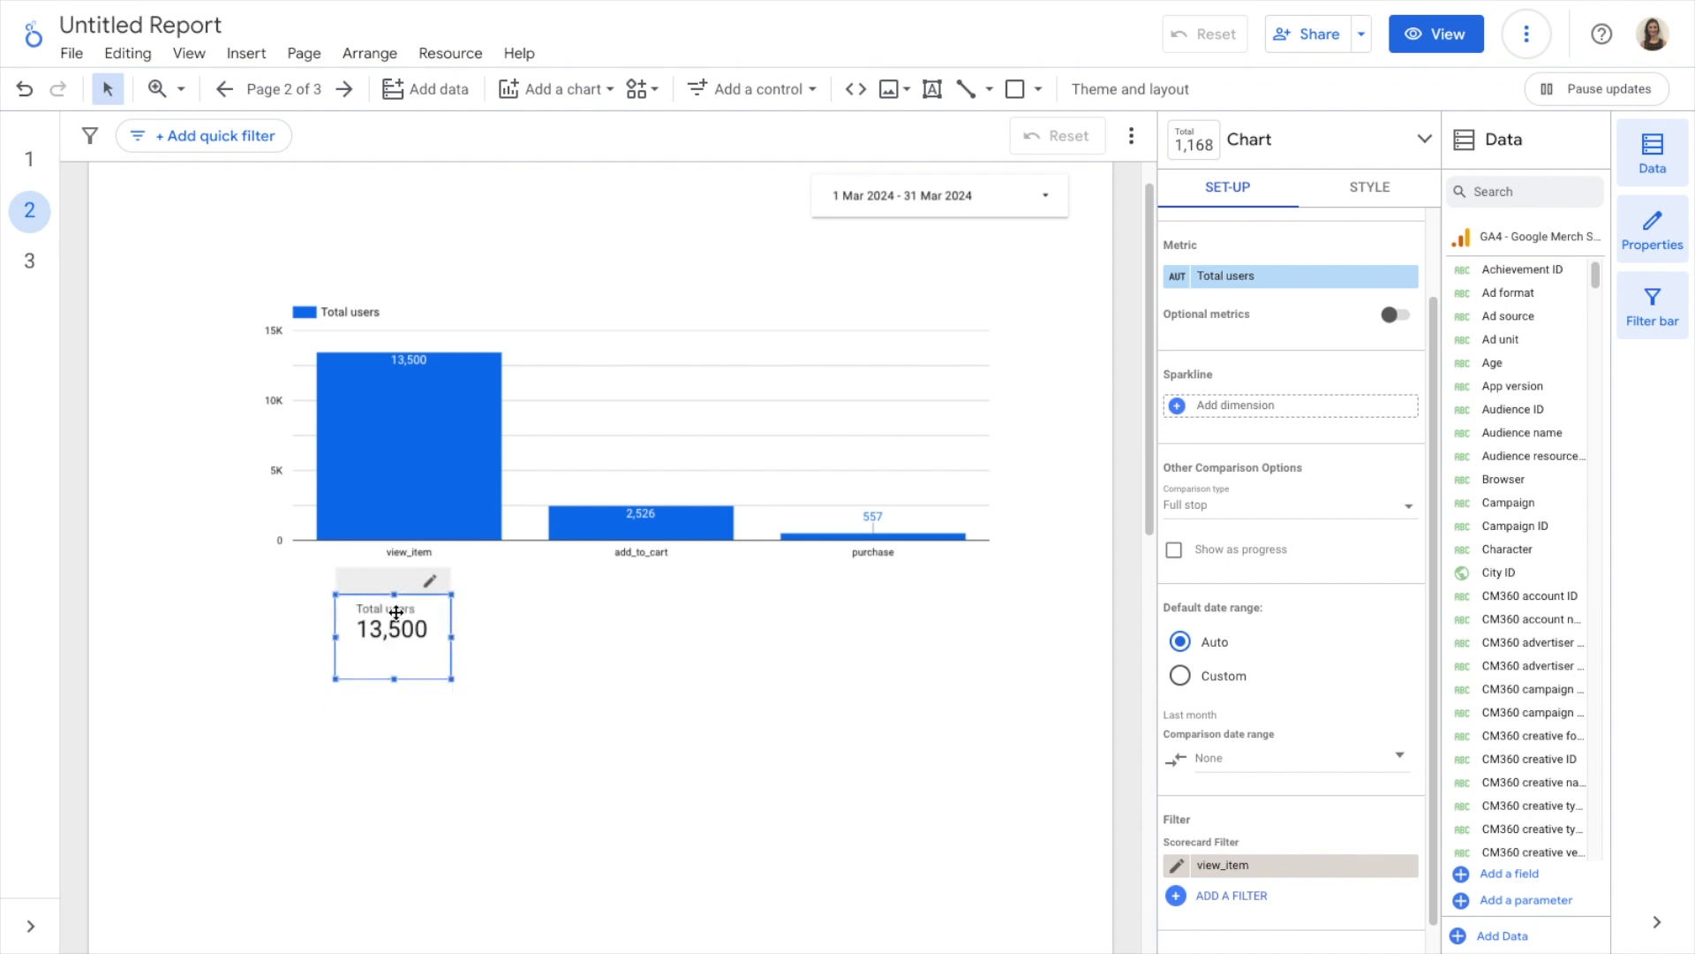
right_click(396, 612)
left_click_drag(397, 649, 644, 639)
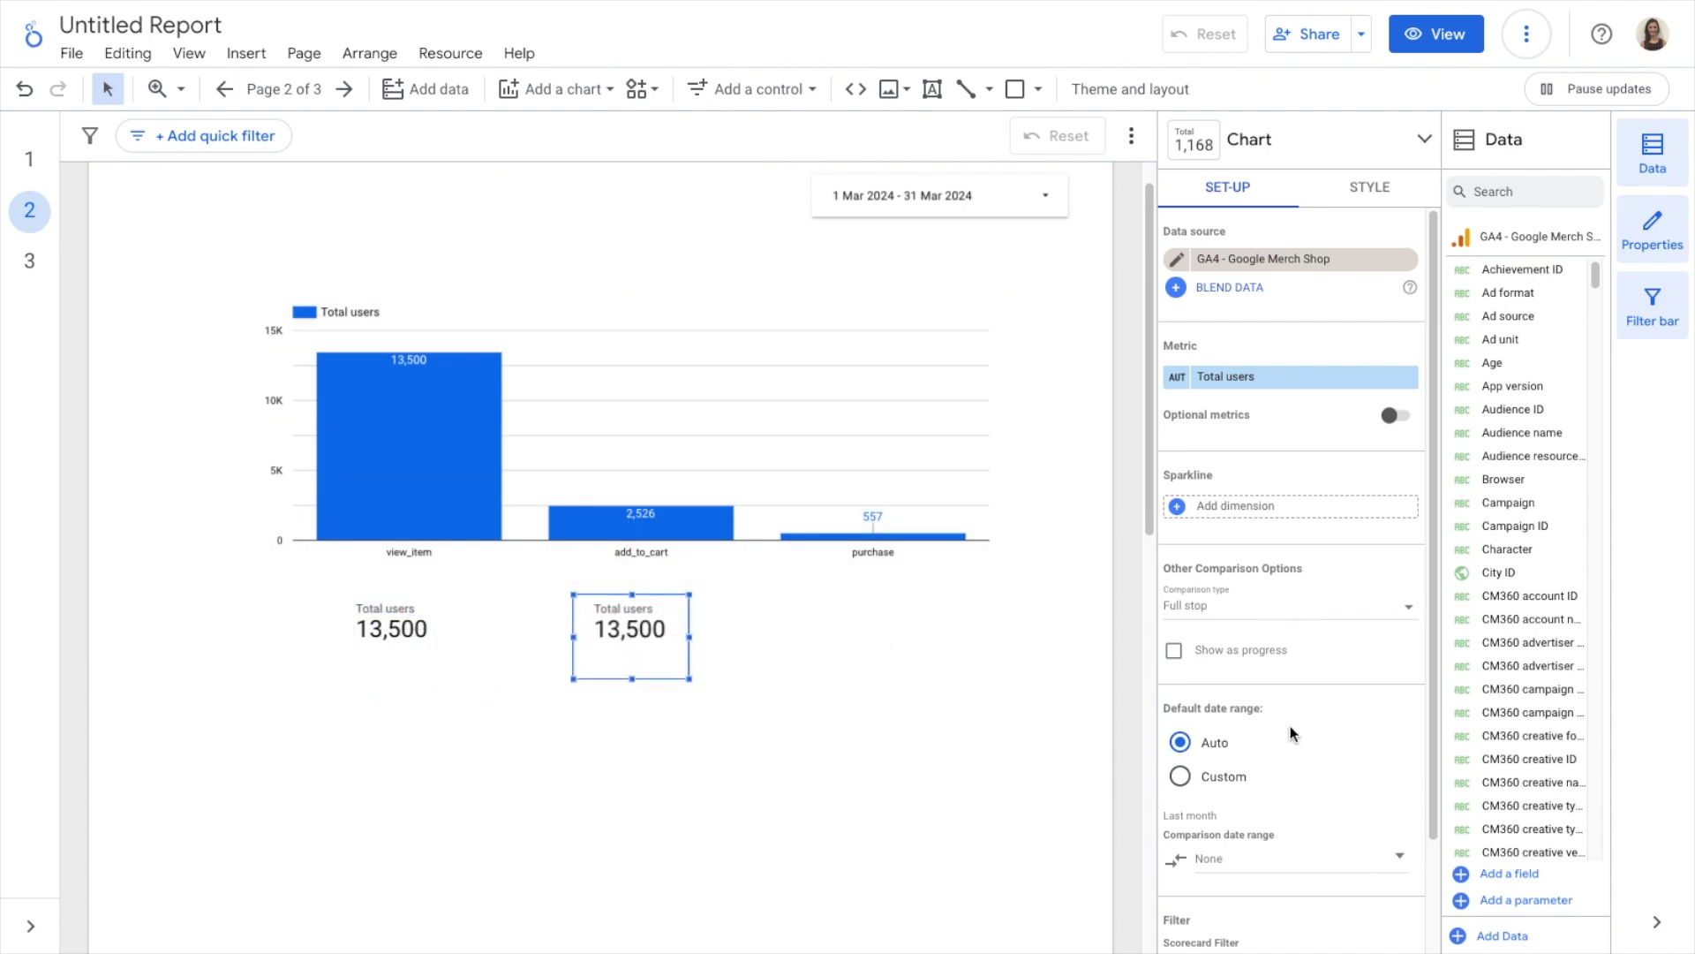
Remove the copied scorecard's view_item filter and start a new filter for it
scroll(1291, 734, "down", 3)
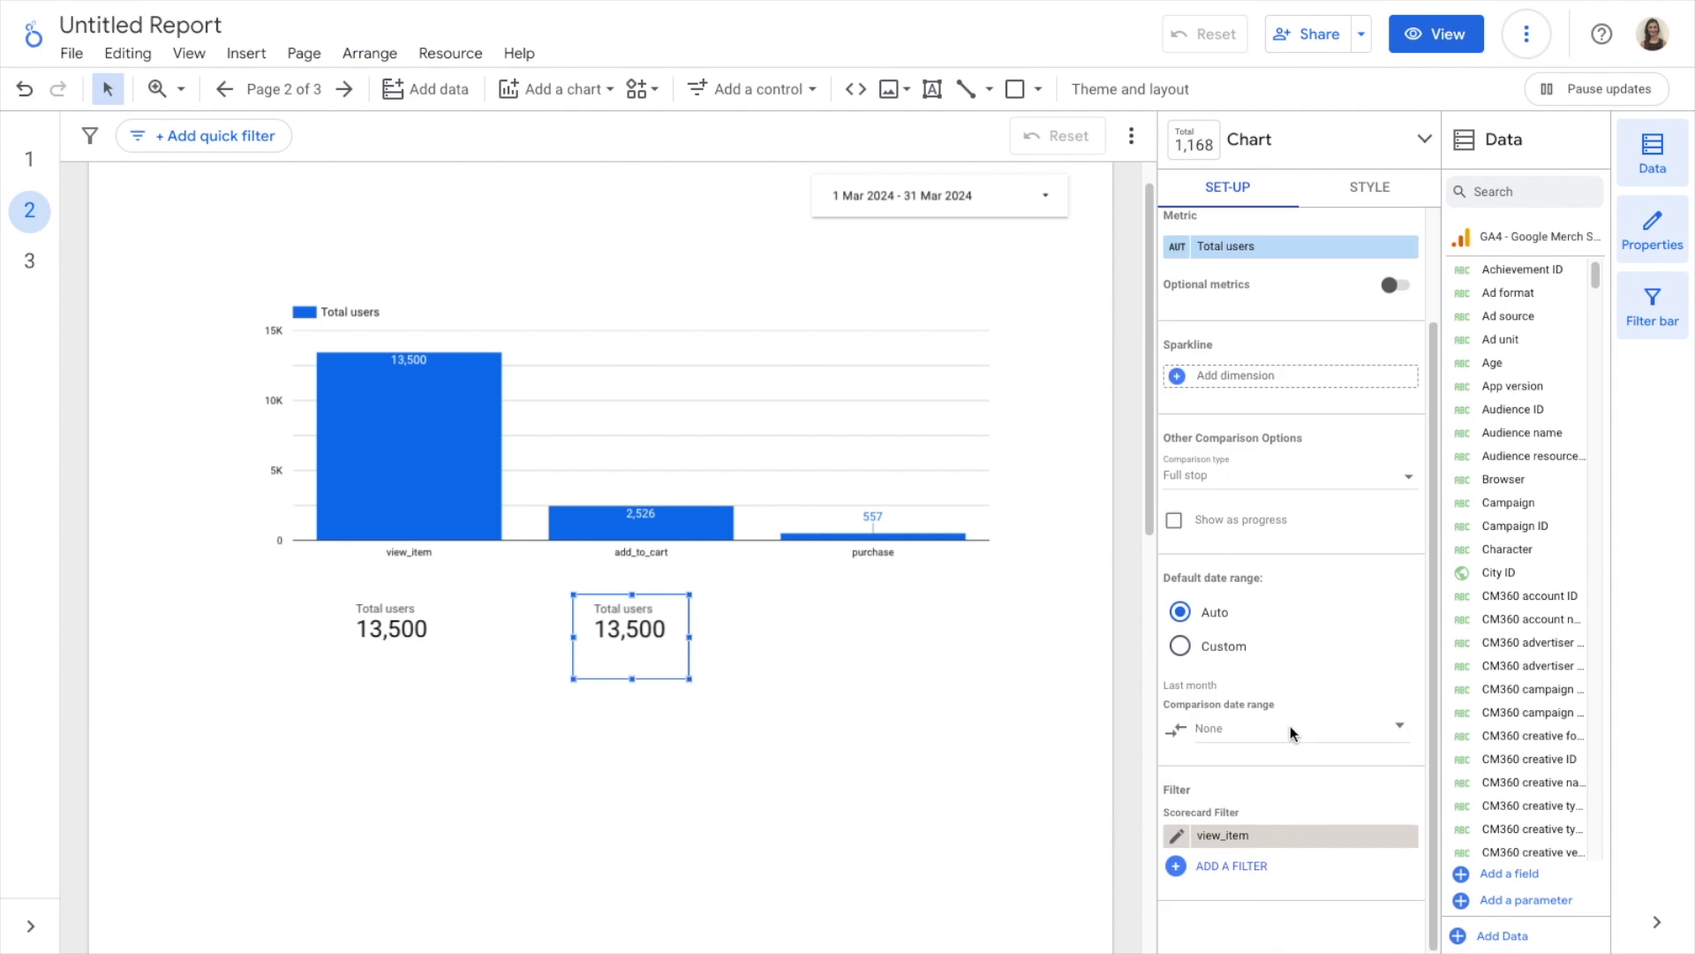
left_click(1408, 842)
left_click(1243, 865)
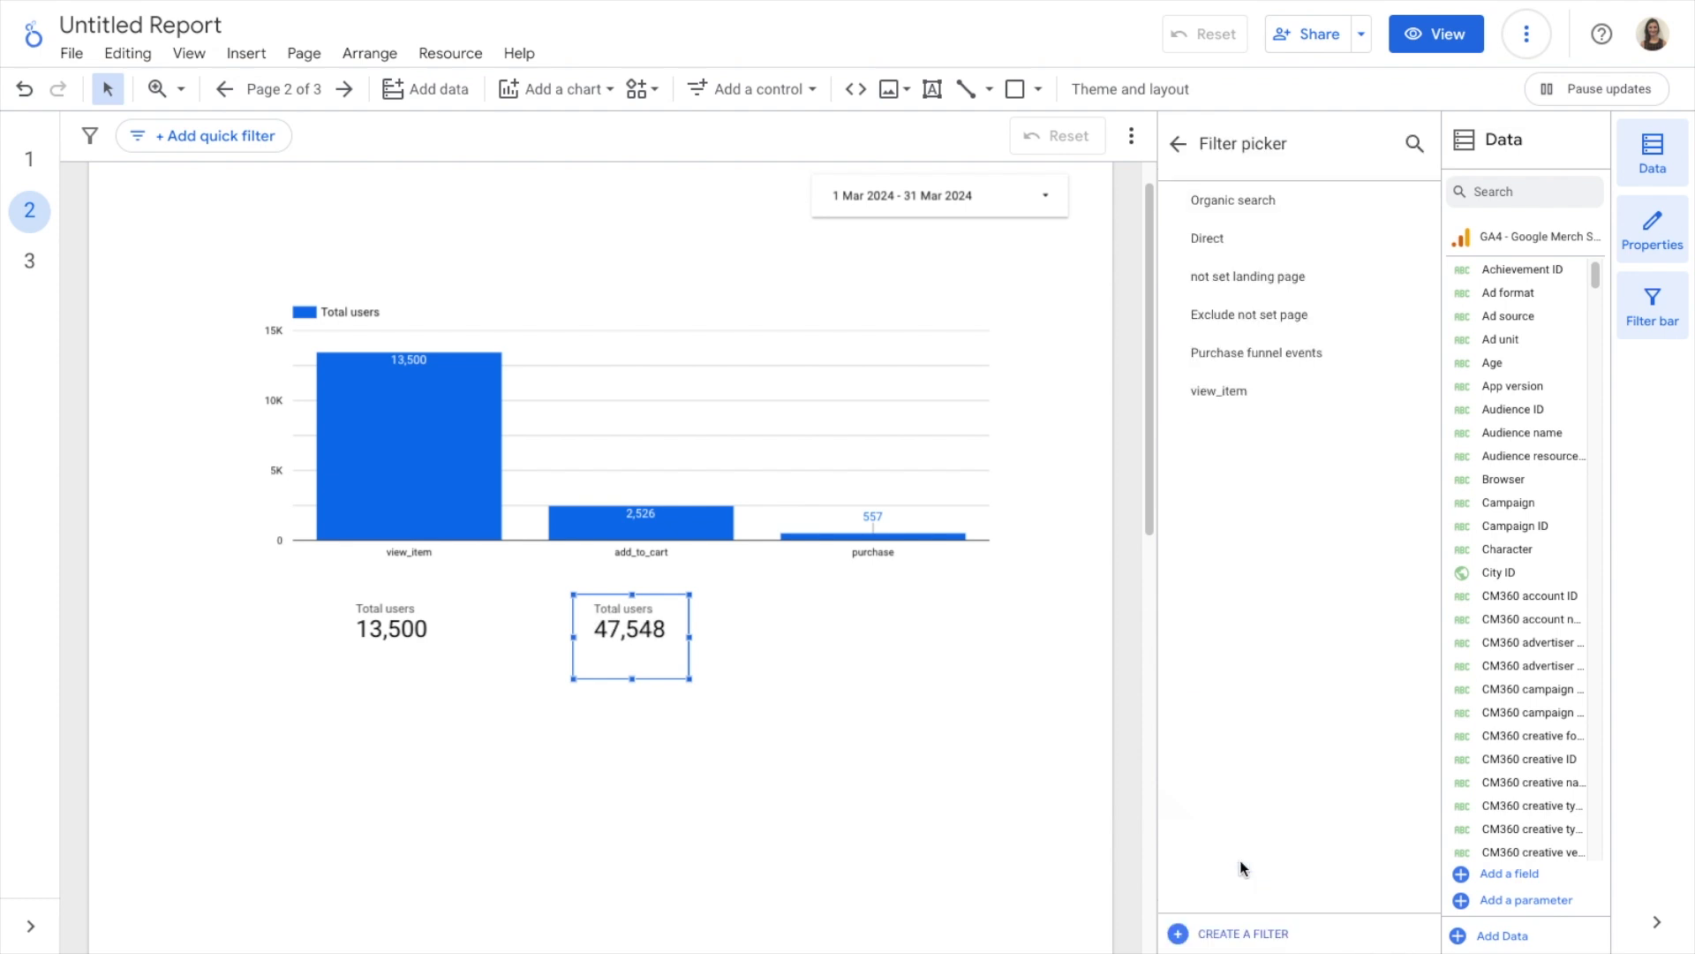
left_click(1271, 934)
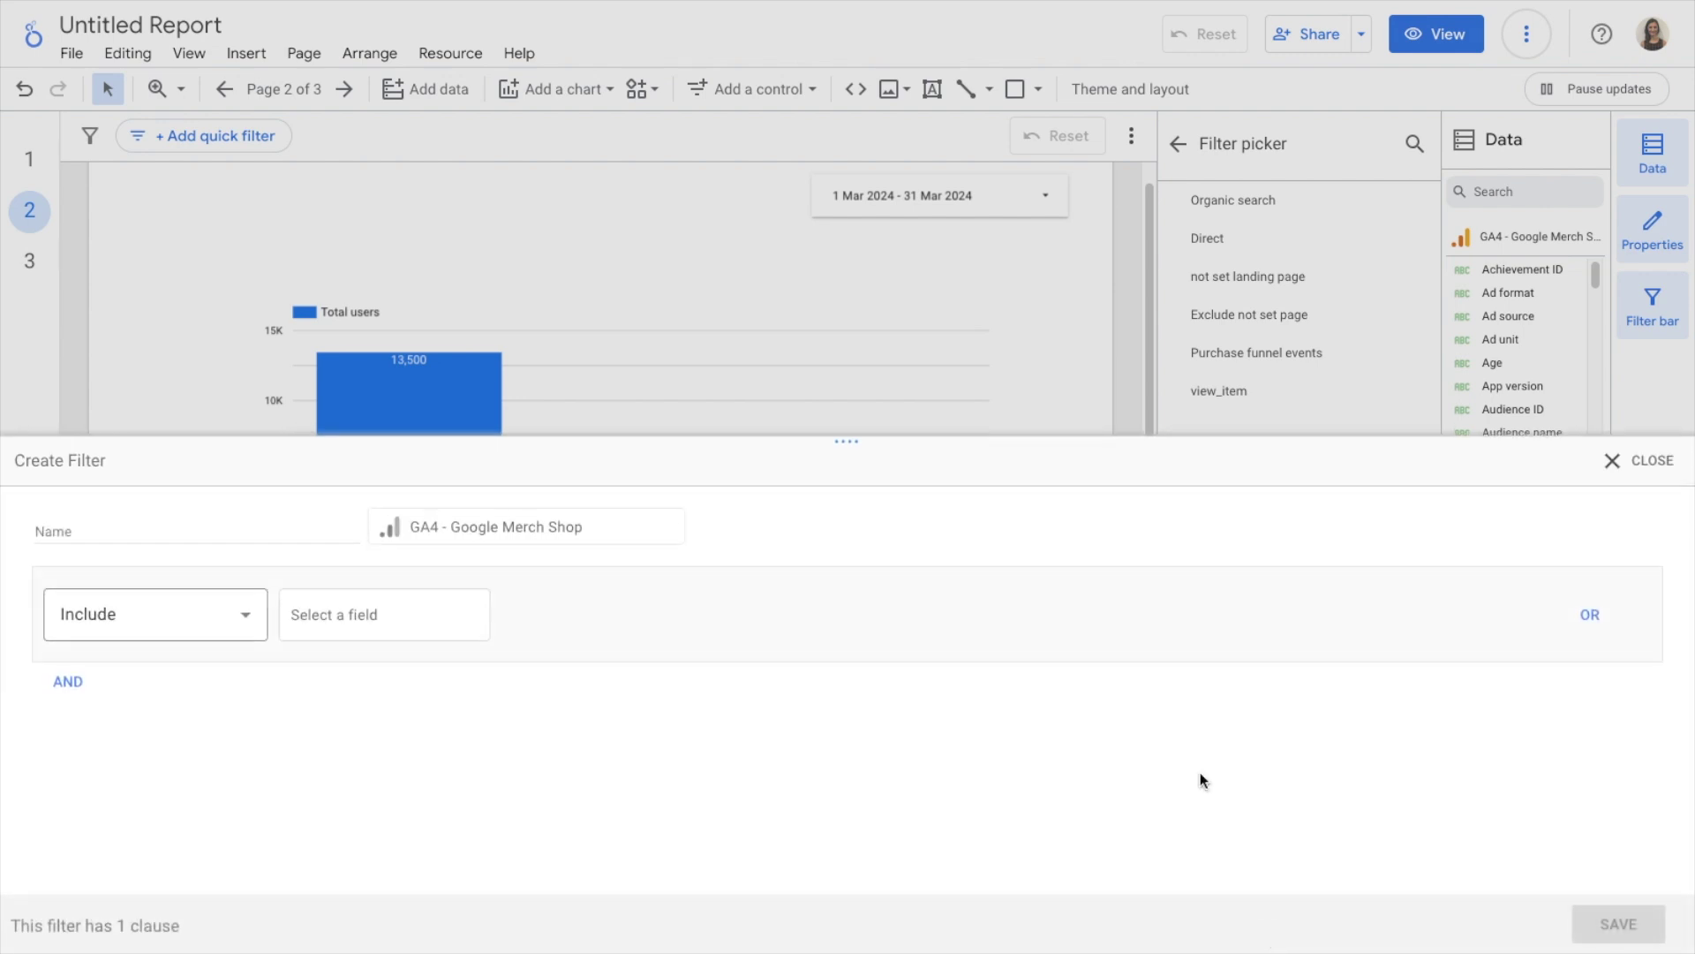
Create an add_to_cart filter (Event name Equal to add_to_cart) so the card reads 2,526
left_click(214, 535)
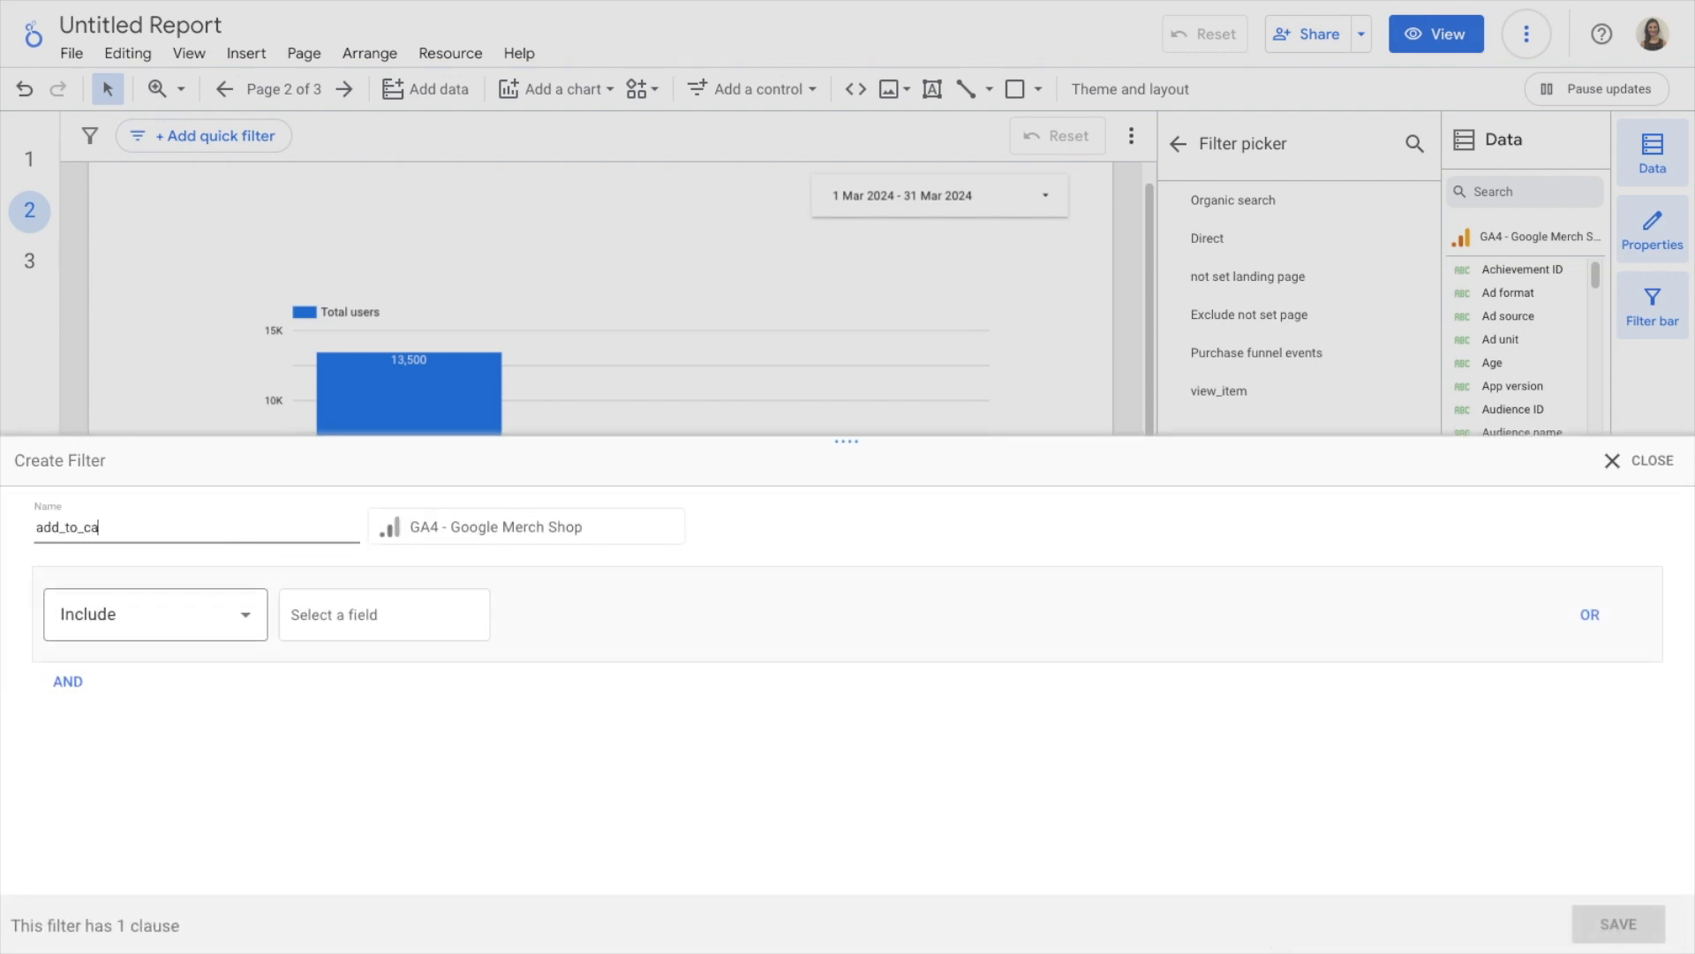
left_click(384, 610)
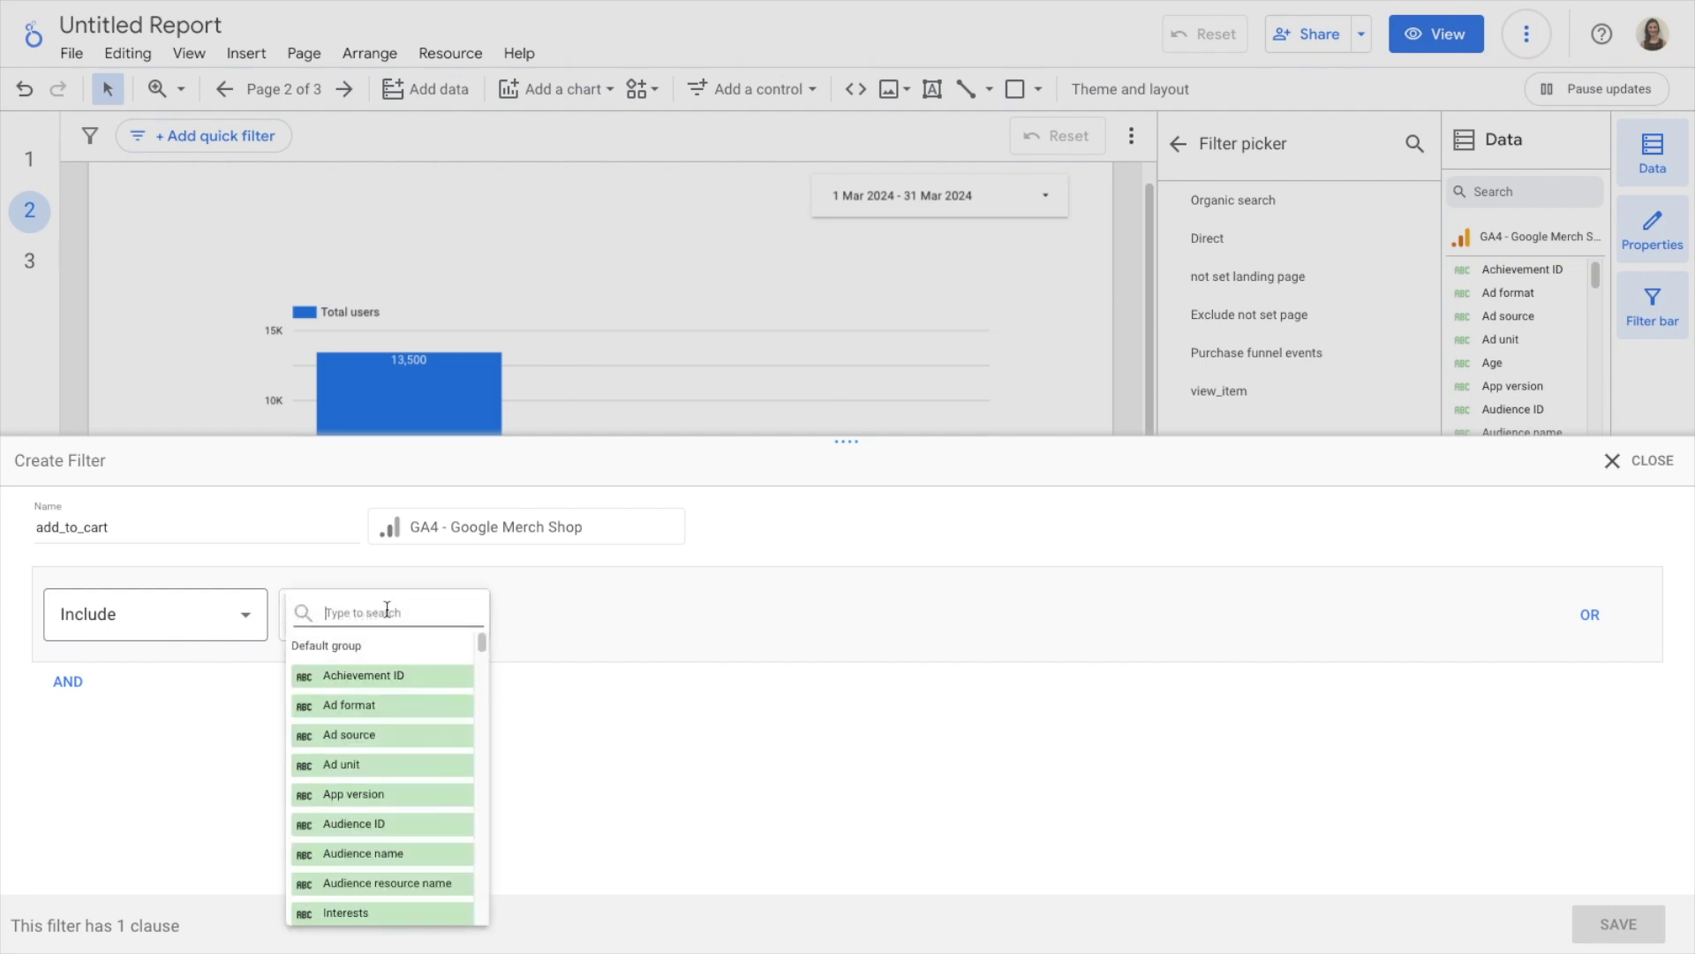
type("event")
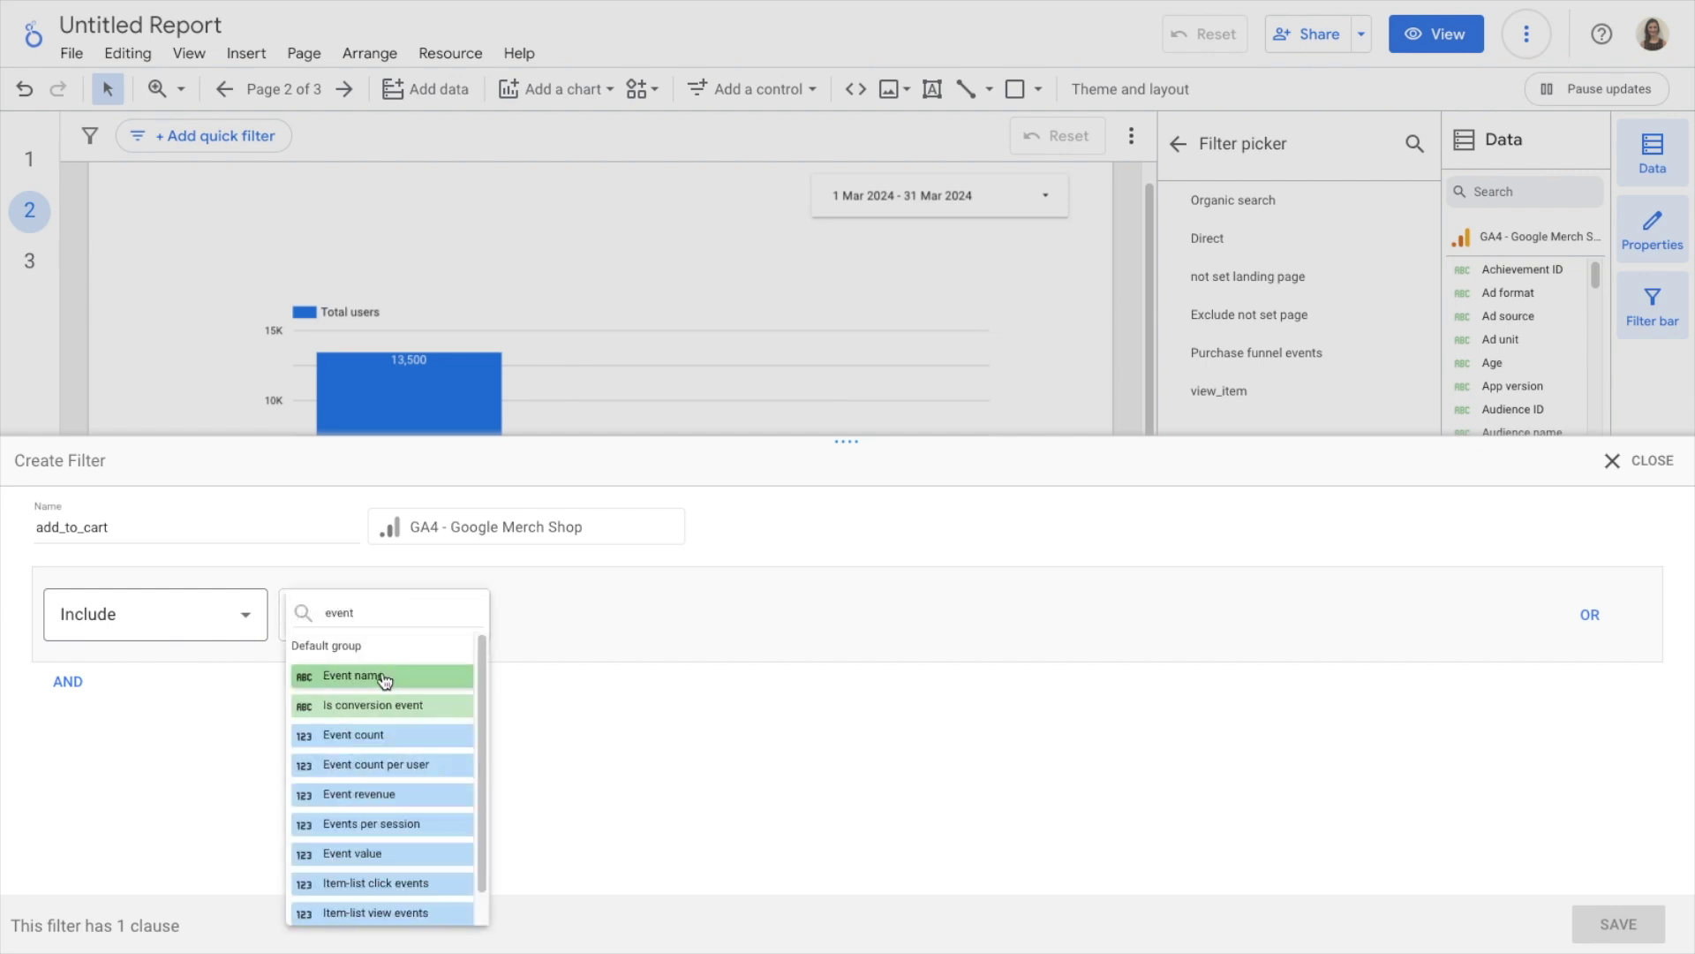
left_click(383, 677)
left_click(671, 637)
left_click(718, 659)
left_click(880, 619)
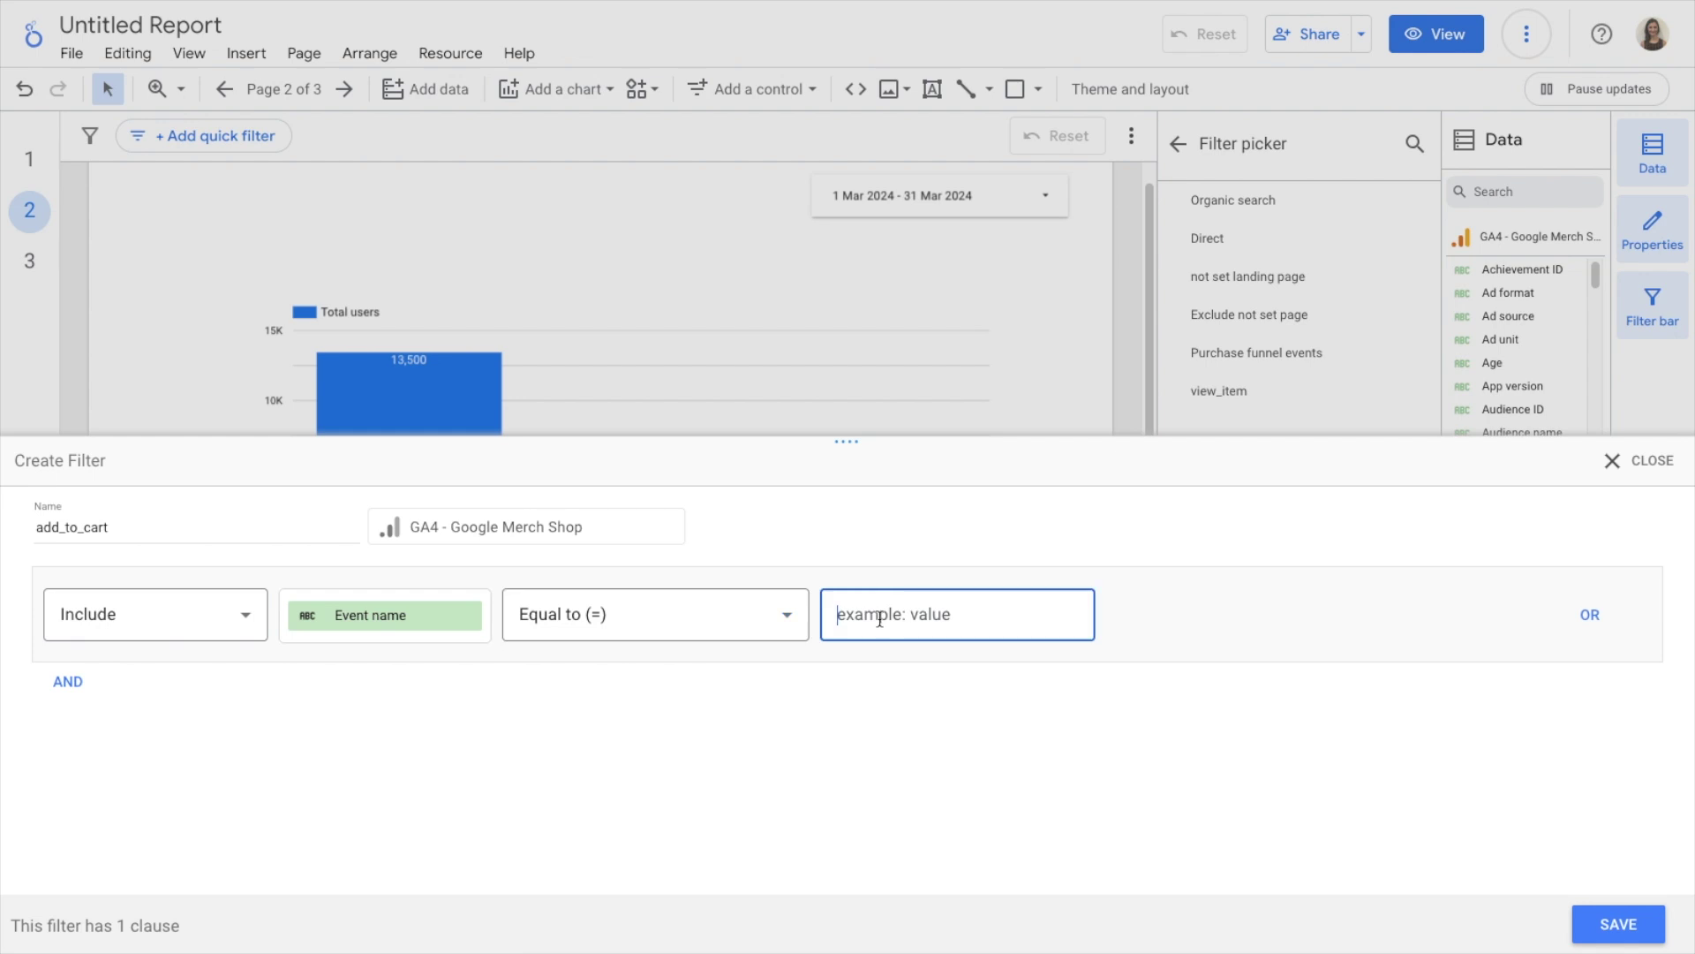
type("add_to_cart")
left_click(1619, 925)
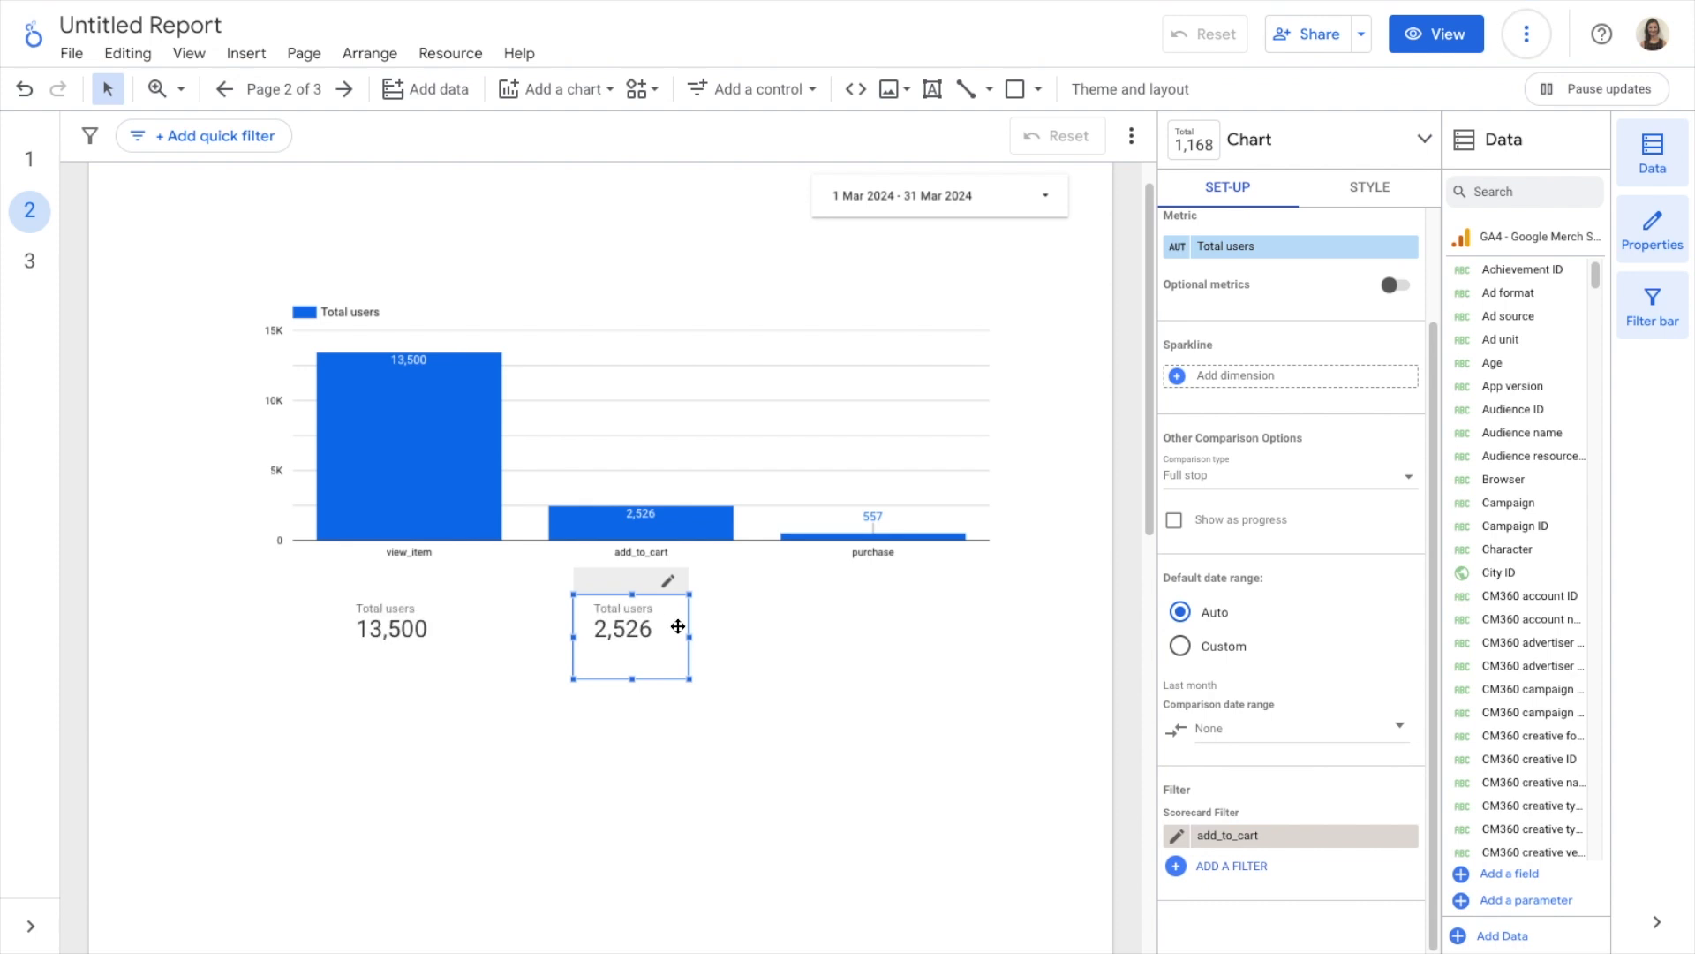
Duplicate the add_to_cart scorecard, line the copy up on the right, and remove its add_to_cart filter
right_click(631, 633)
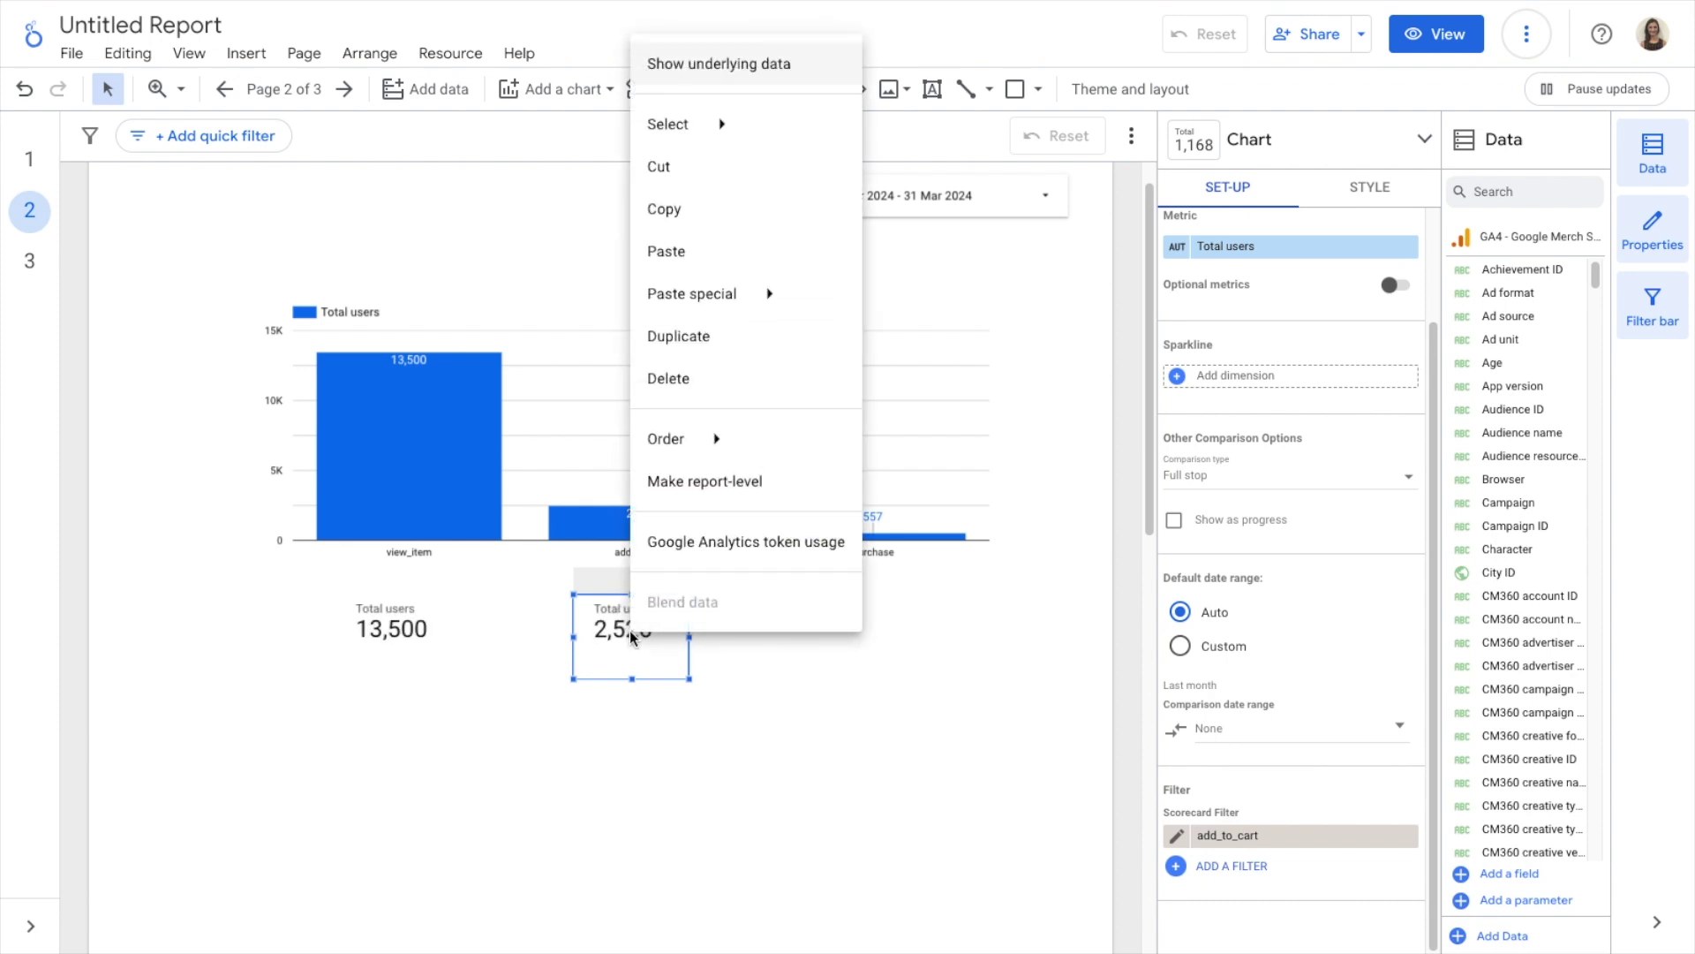
left_click(683, 334)
left_click_drag(671, 665, 884, 633)
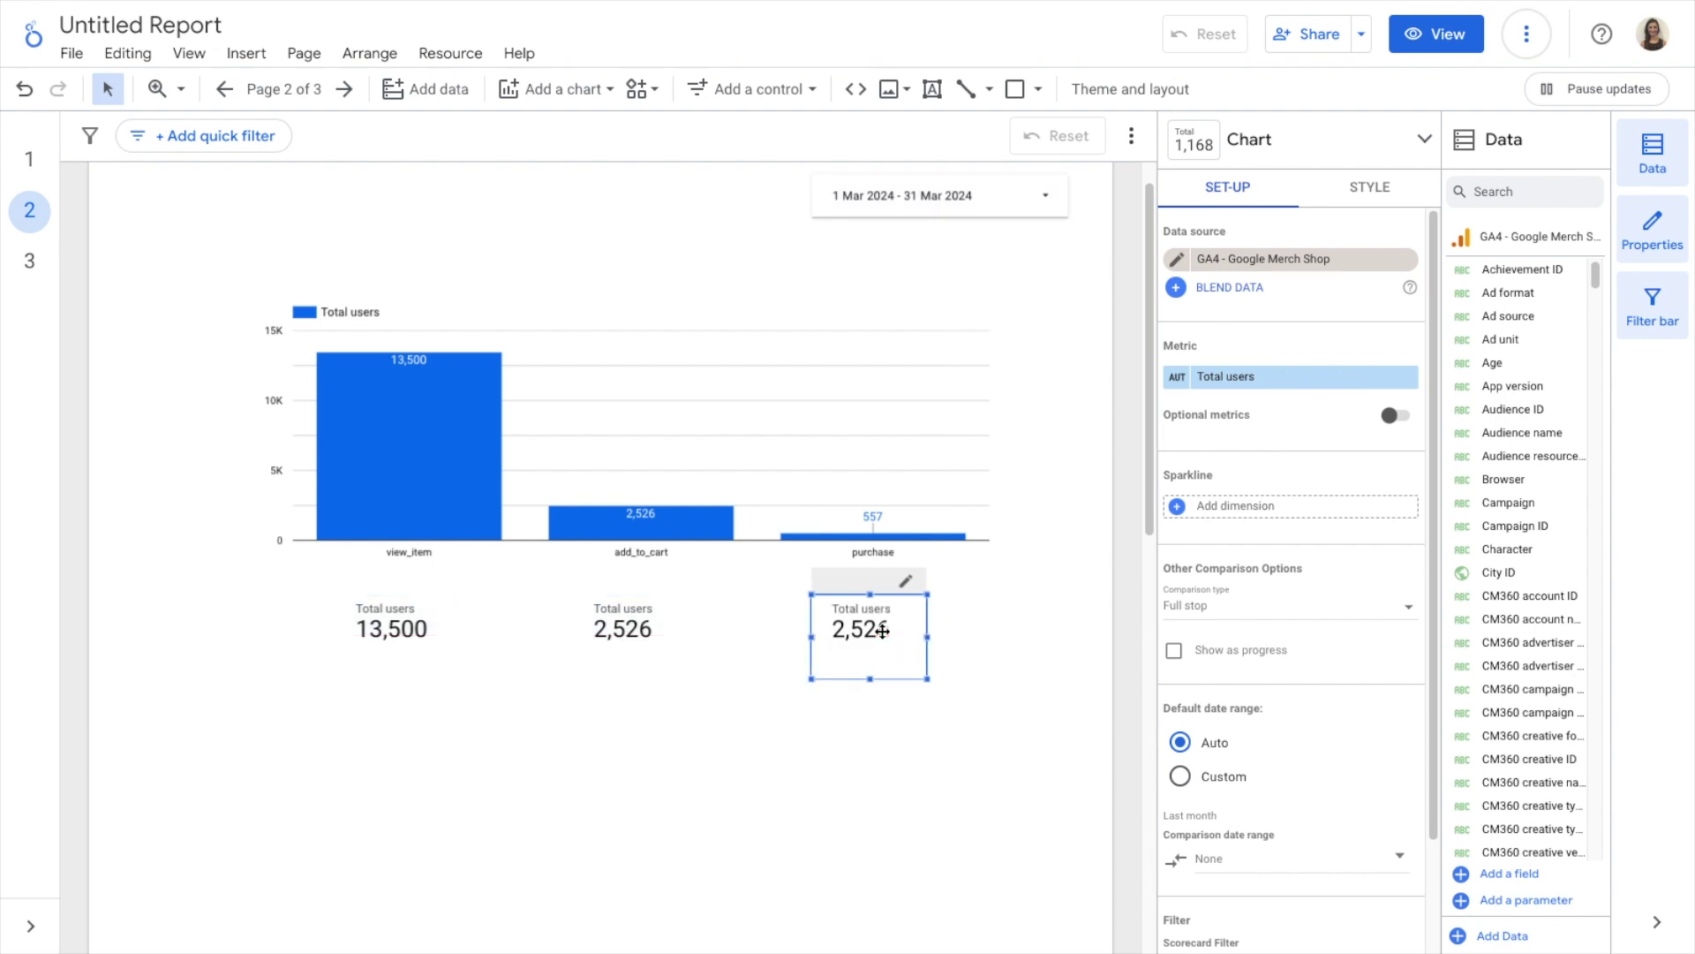
scroll(1423, 725, "down", 2)
left_click(1411, 839)
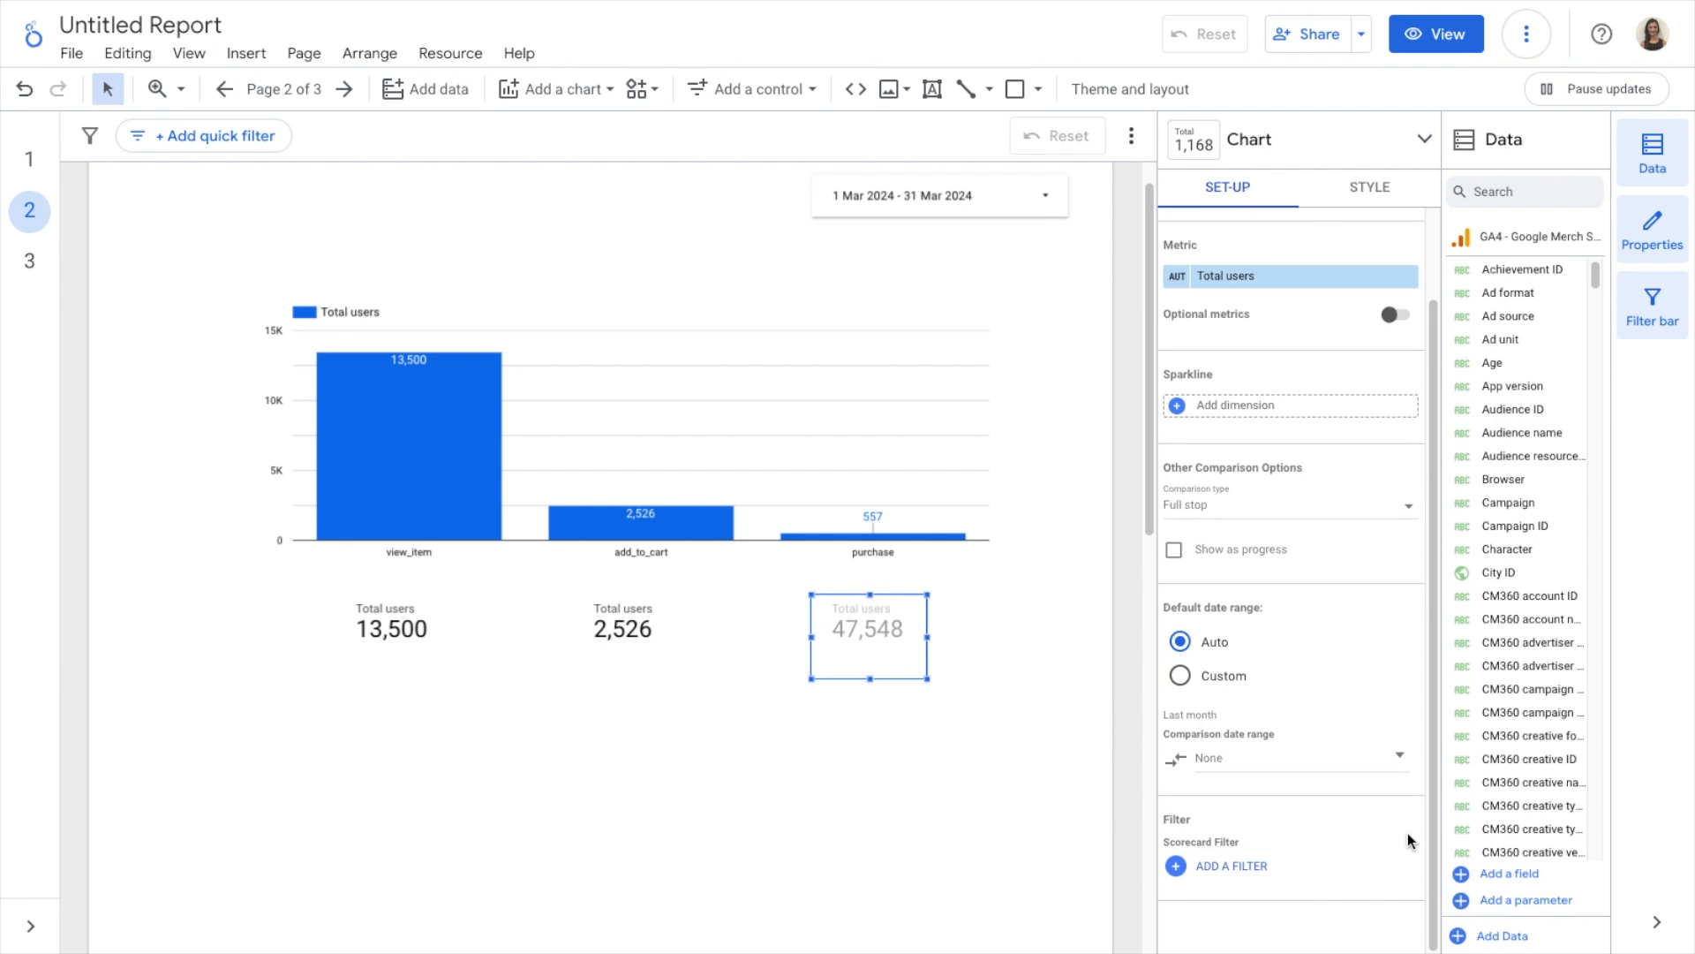
Give the copy a new filter named 'purchase': Include Event name Equal to purchase
left_click(1246, 865)
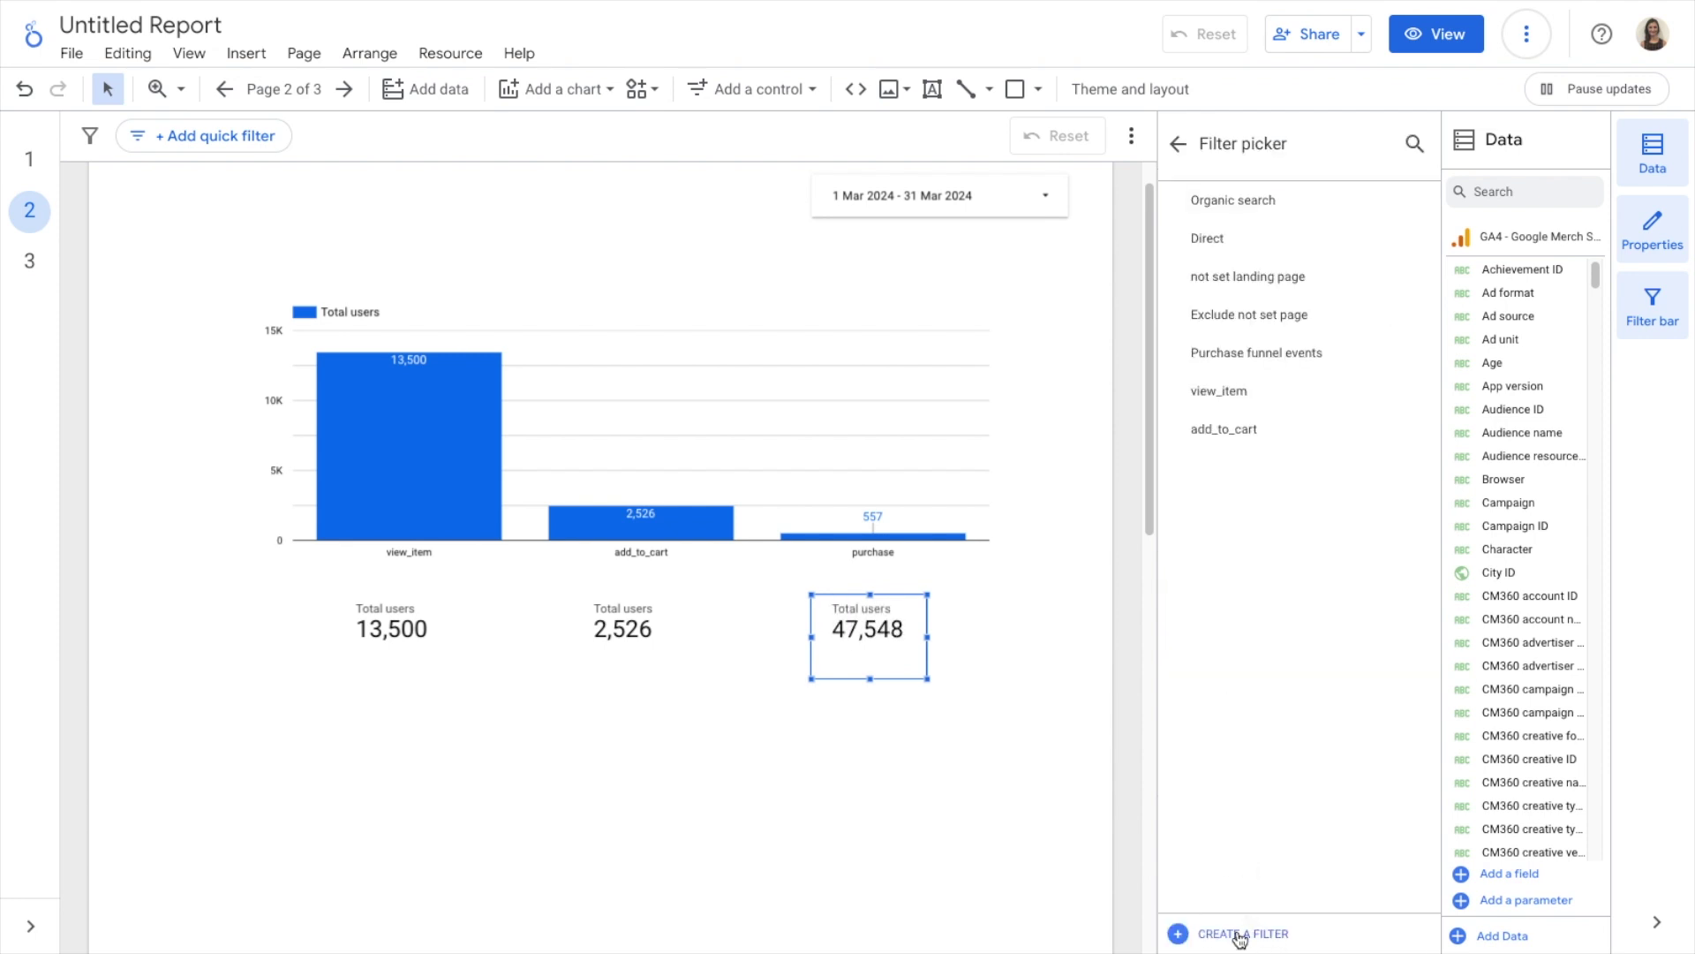
left_click(1229, 936)
left_click(238, 535)
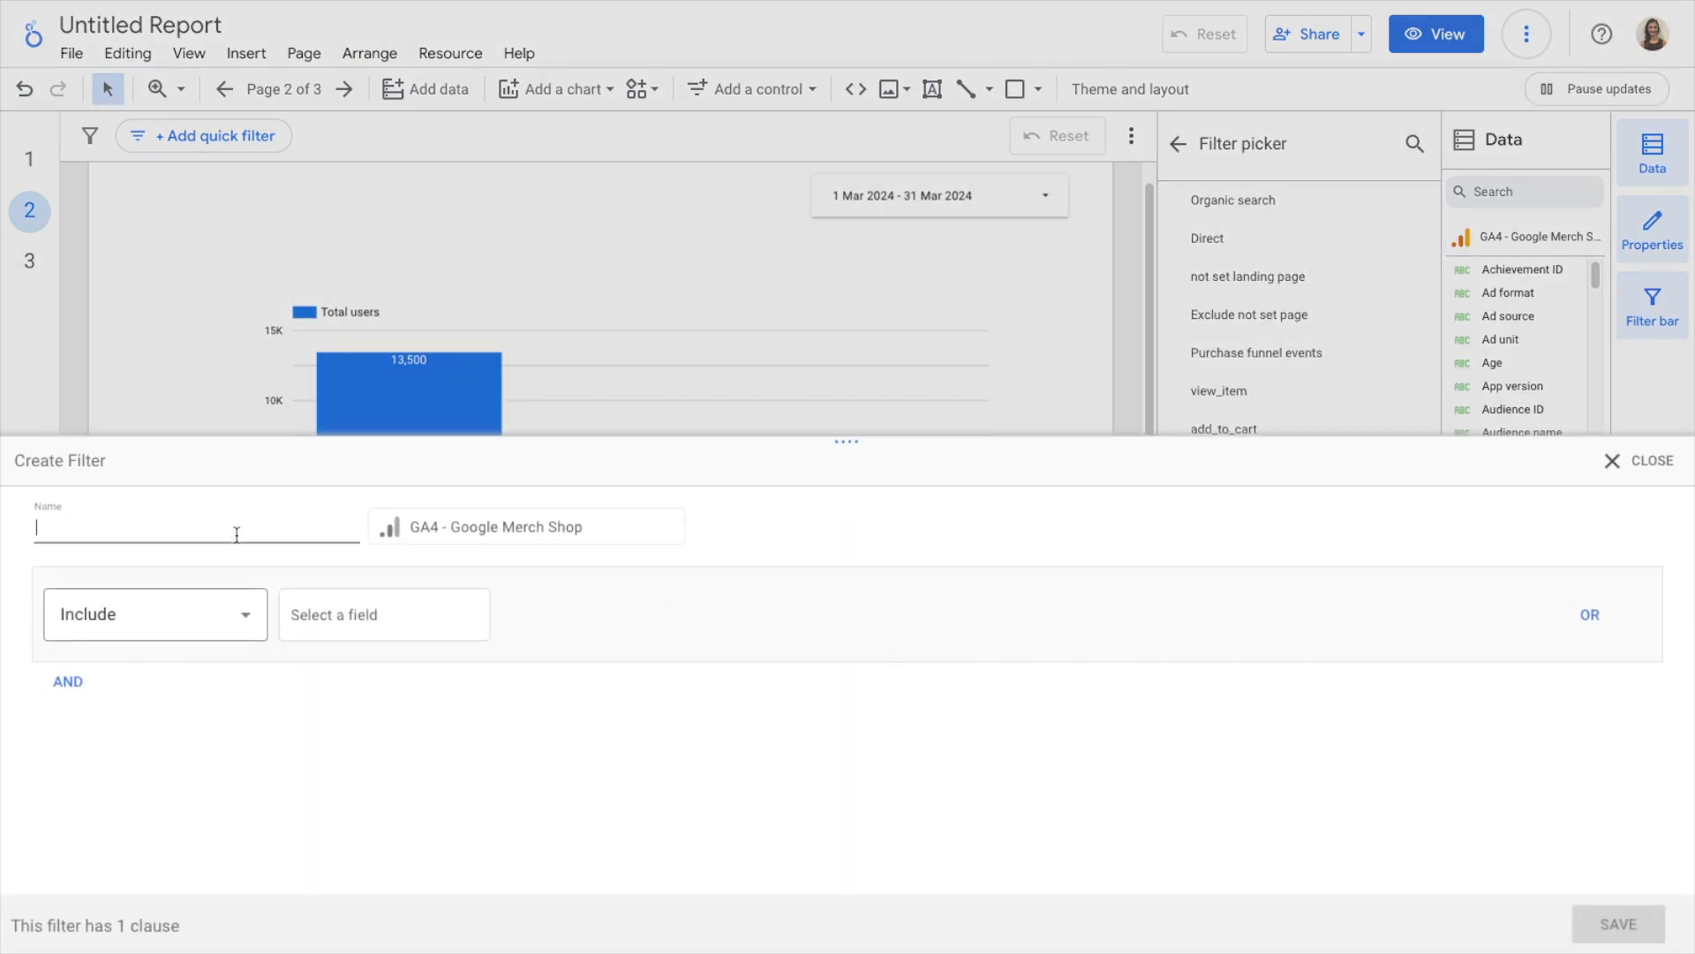
type("purchase")
left_click(348, 609)
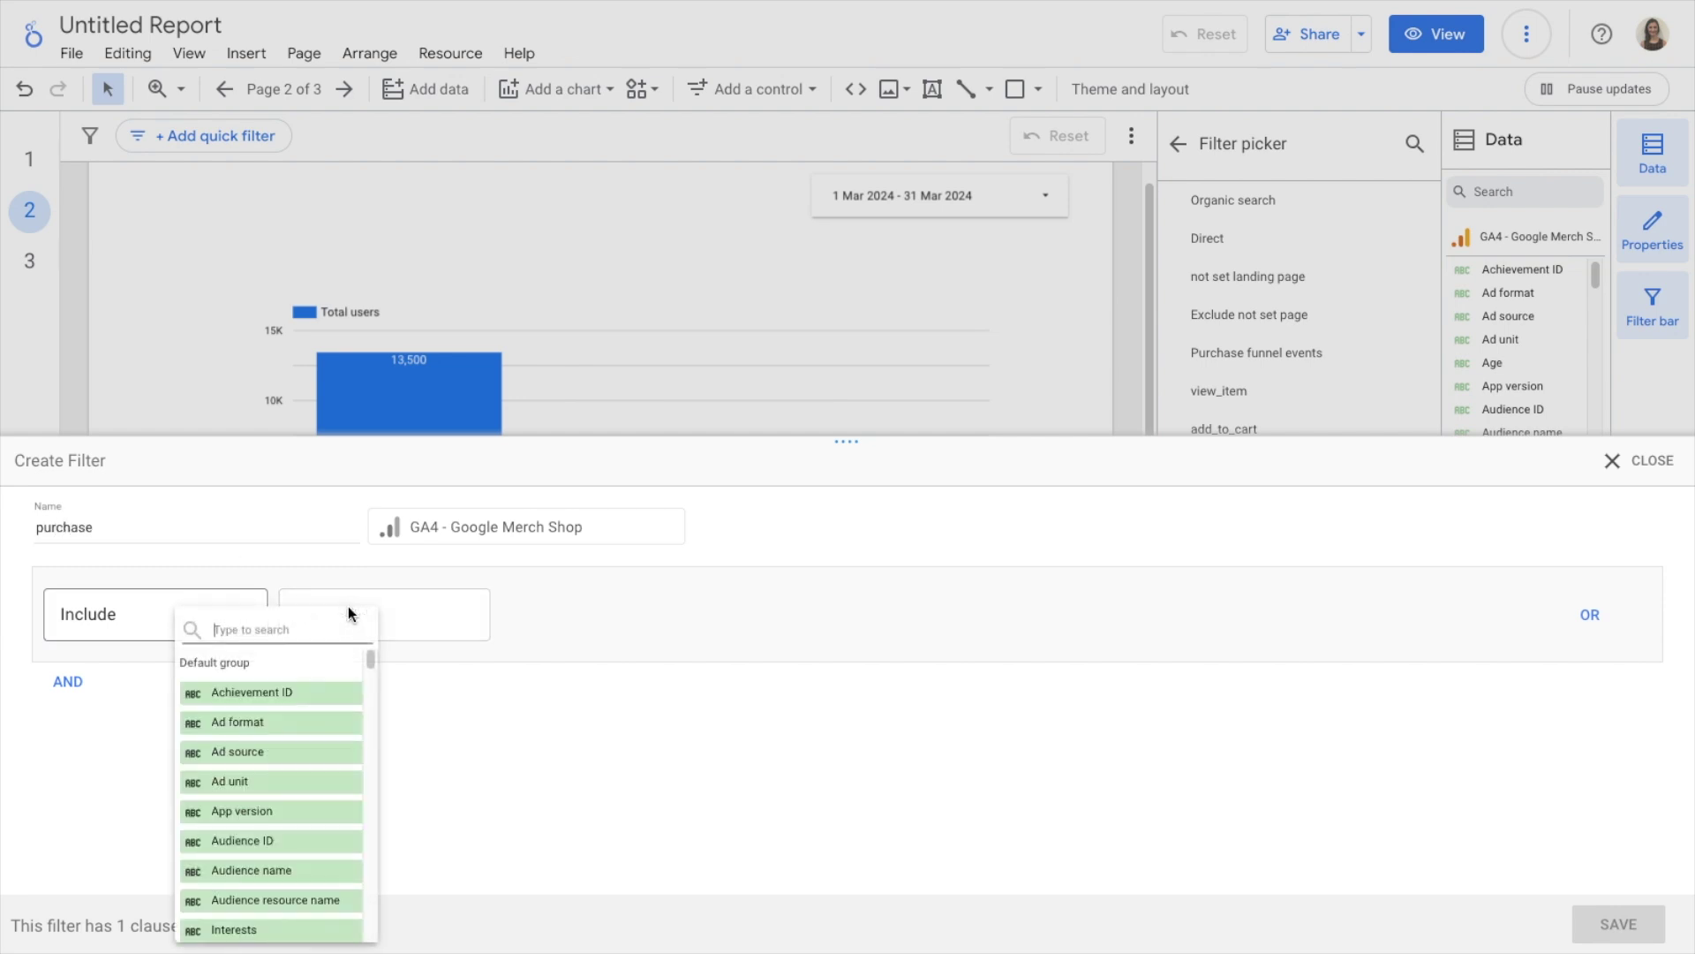
type("event na")
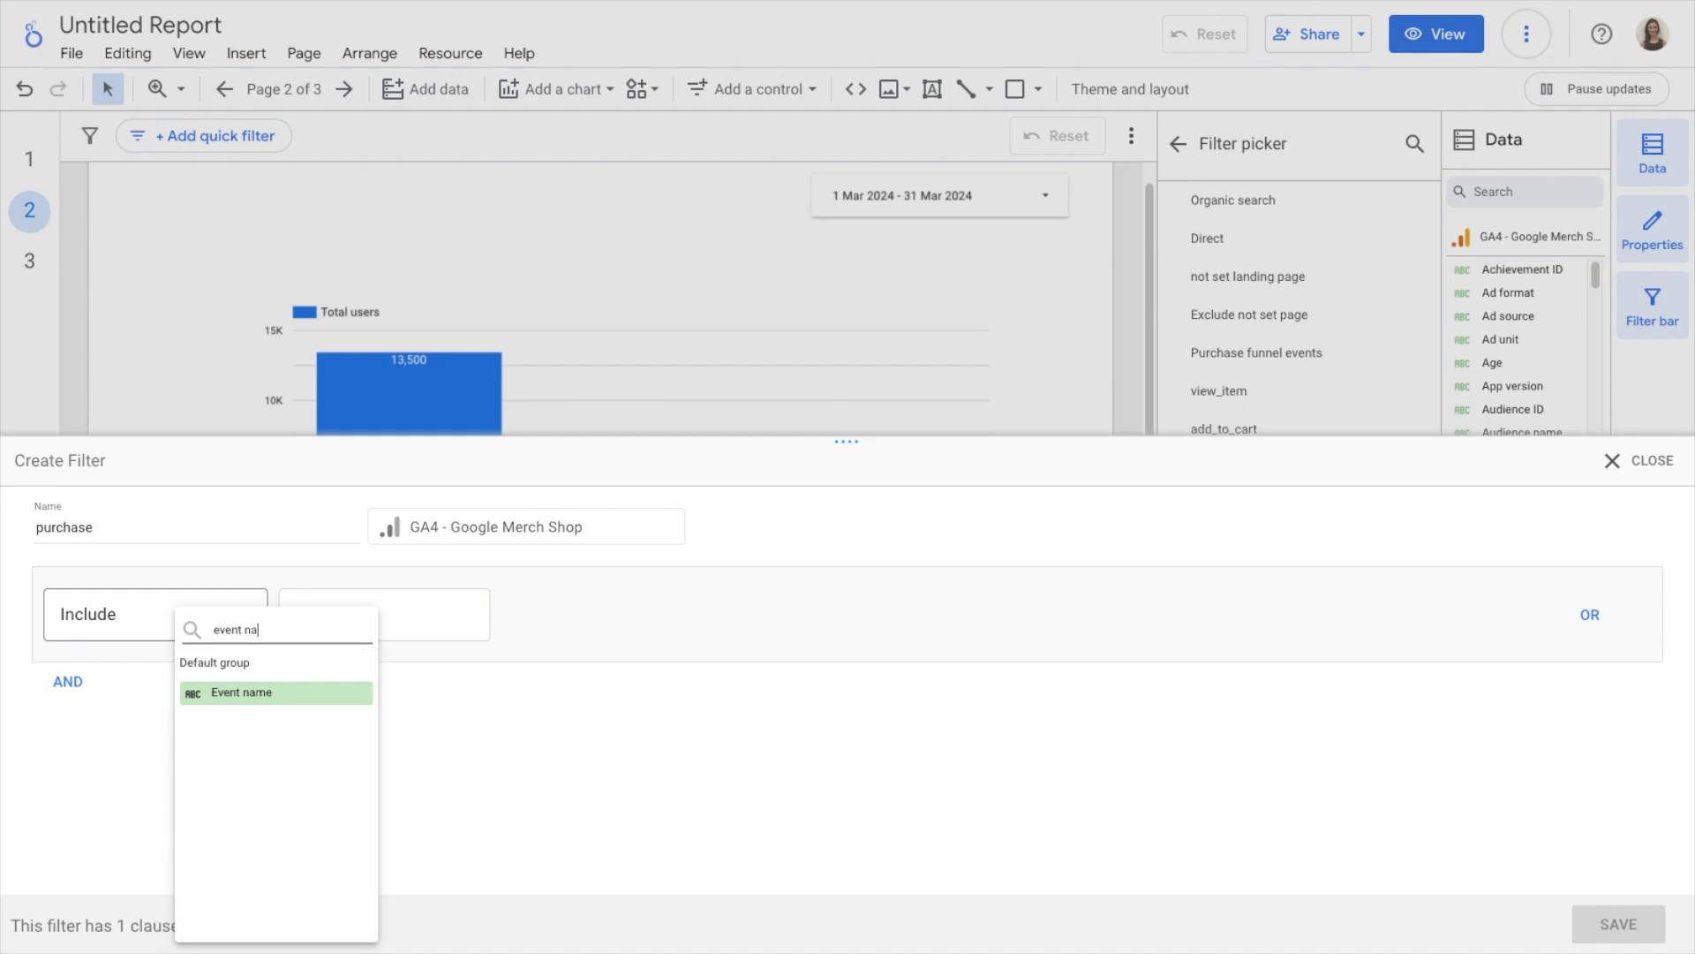
left_click(311, 692)
left_click(670, 617)
left_click(665, 667)
left_click(939, 616)
type("purchase")
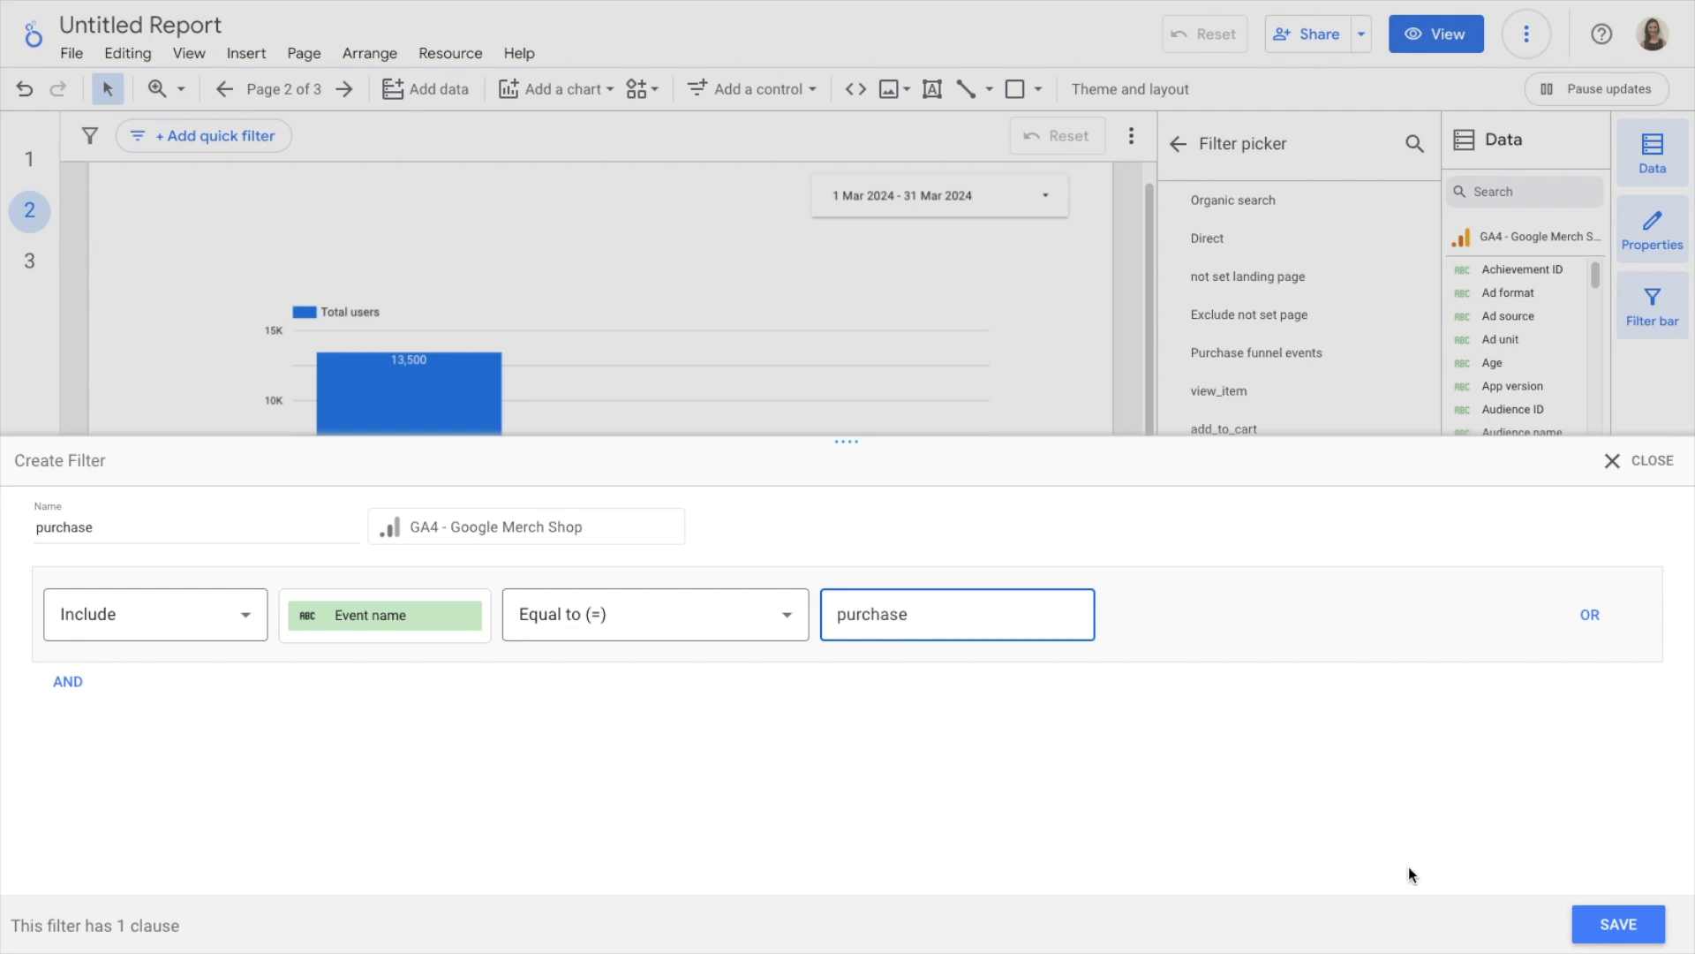
left_click(1617, 923)
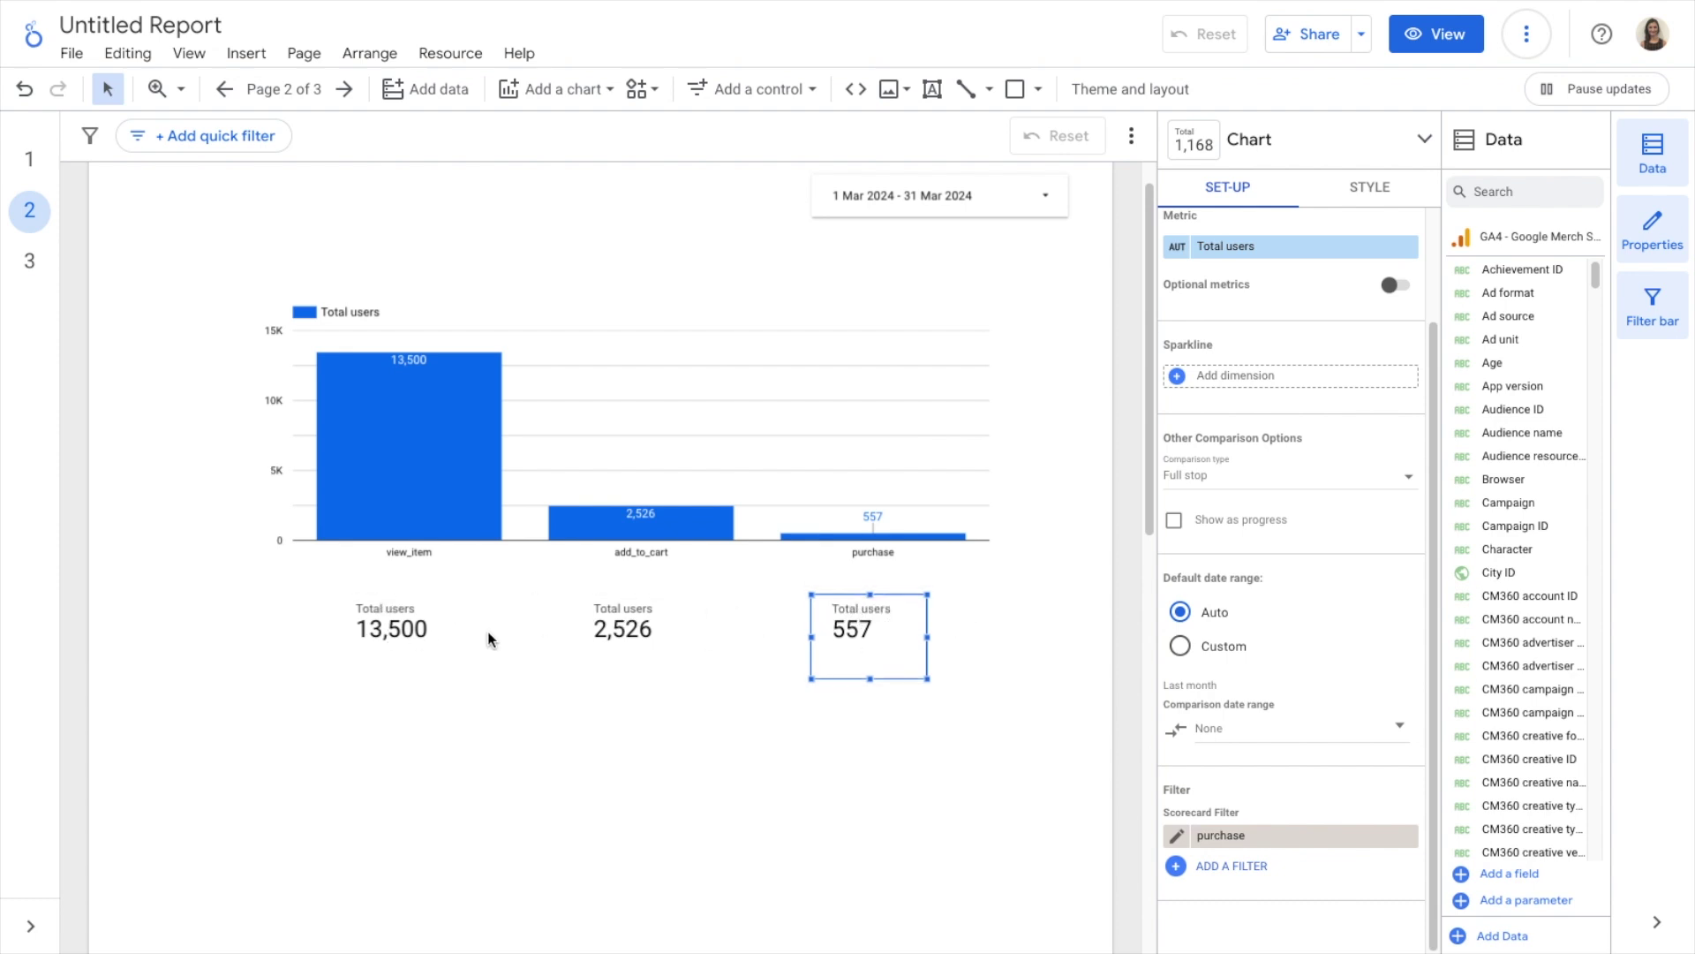
left_click(433, 628)
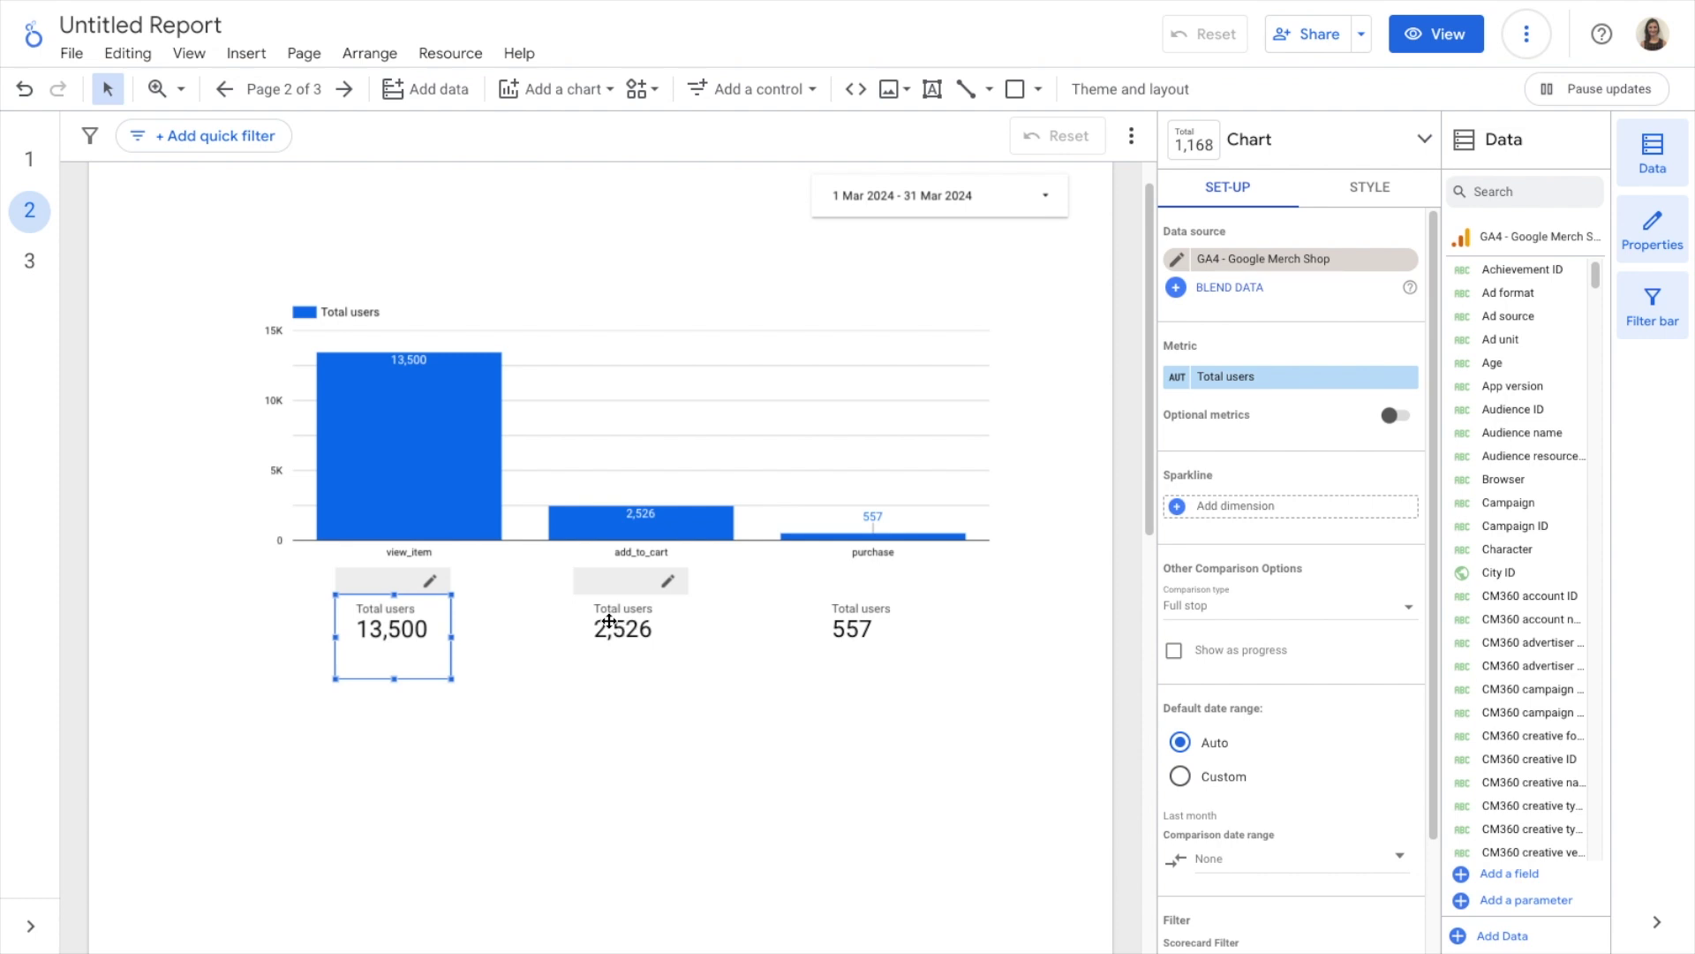
Blend the 13,500 view_item and 2,526 add_to_cart scorecards into a new scorecard placed below the row
left_click(611, 624, "shift")
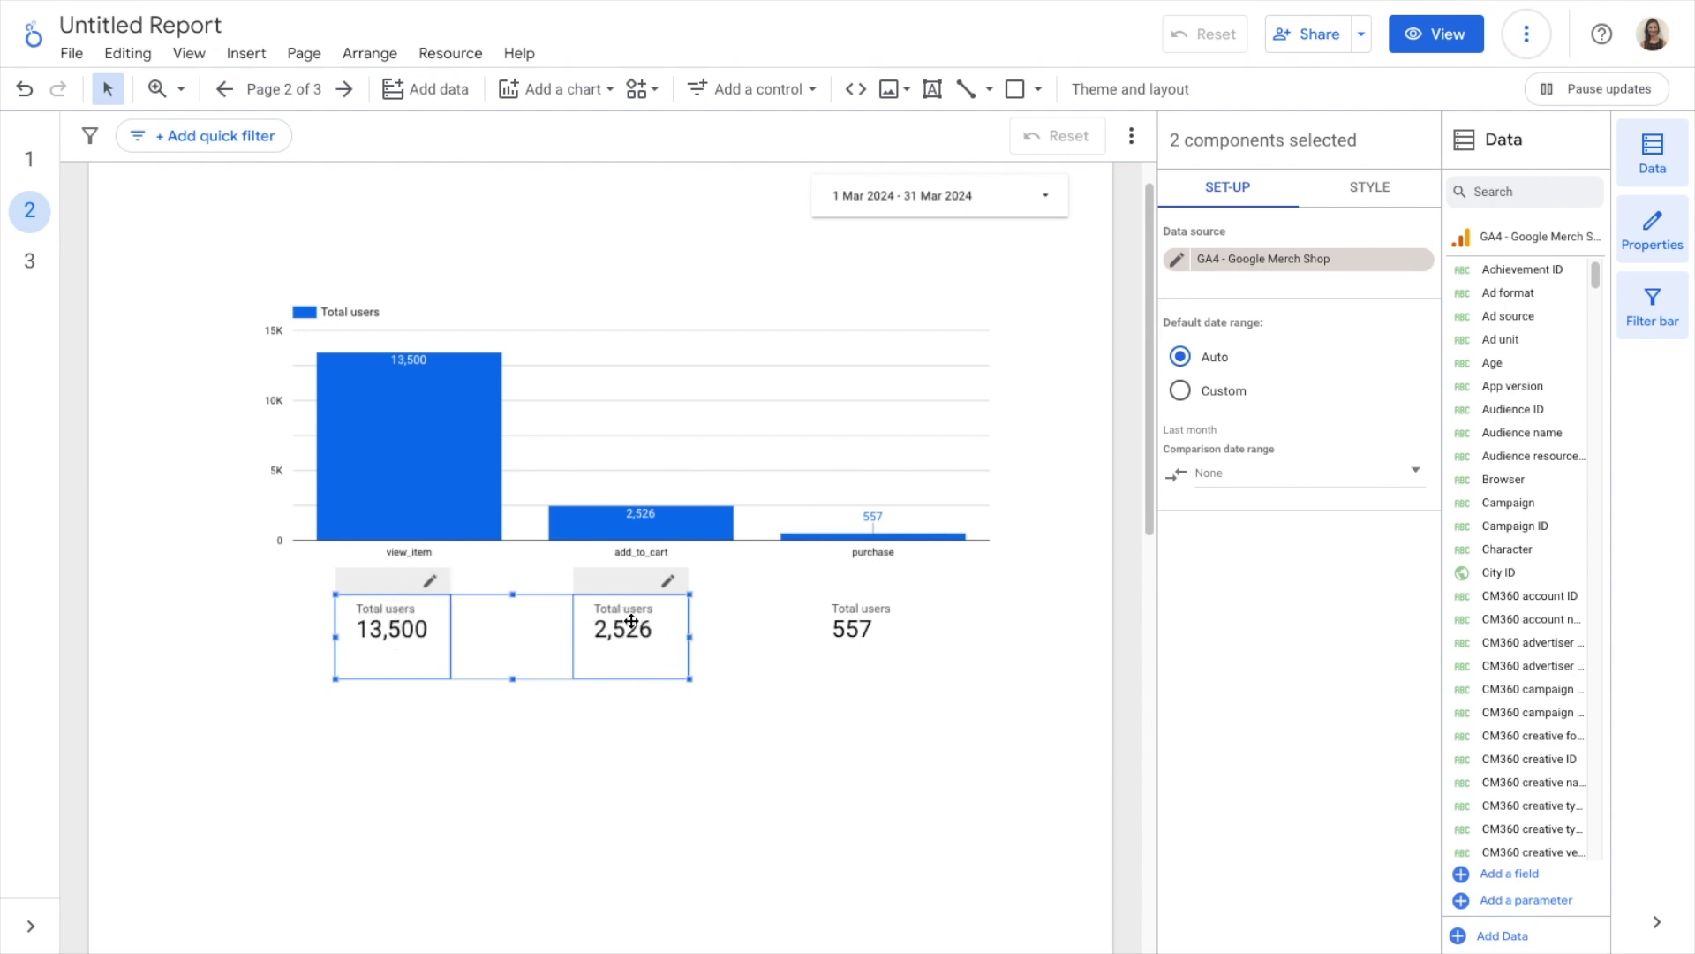
right_click(390, 630)
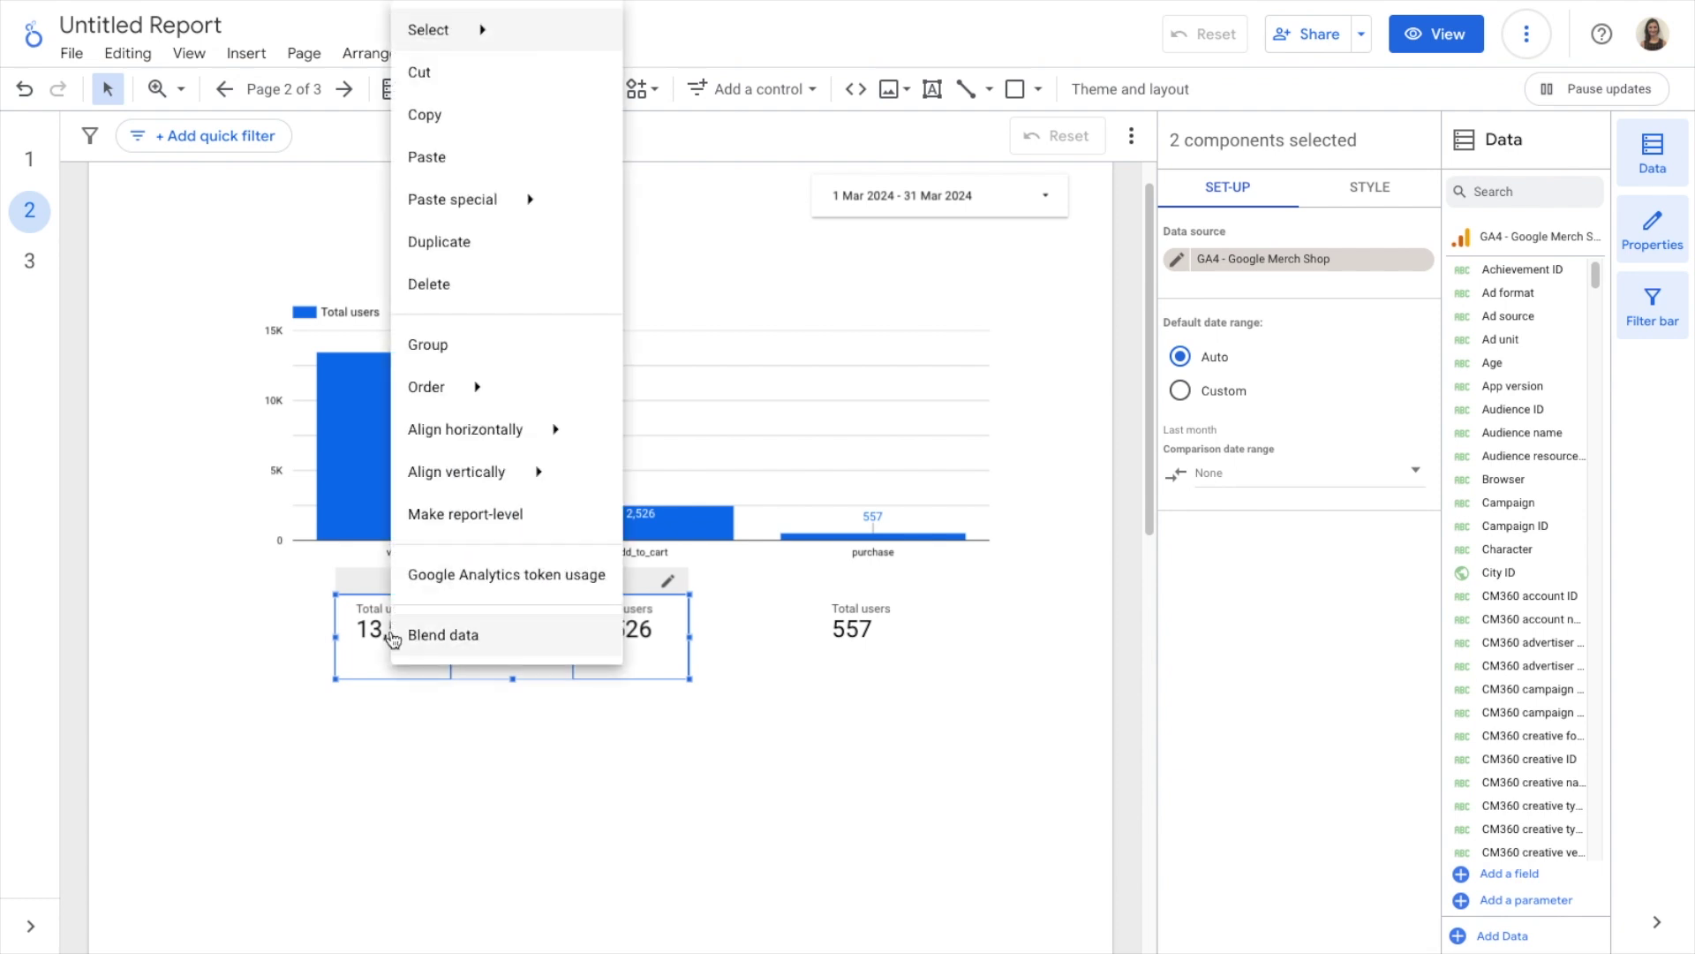
left_click(554, 638)
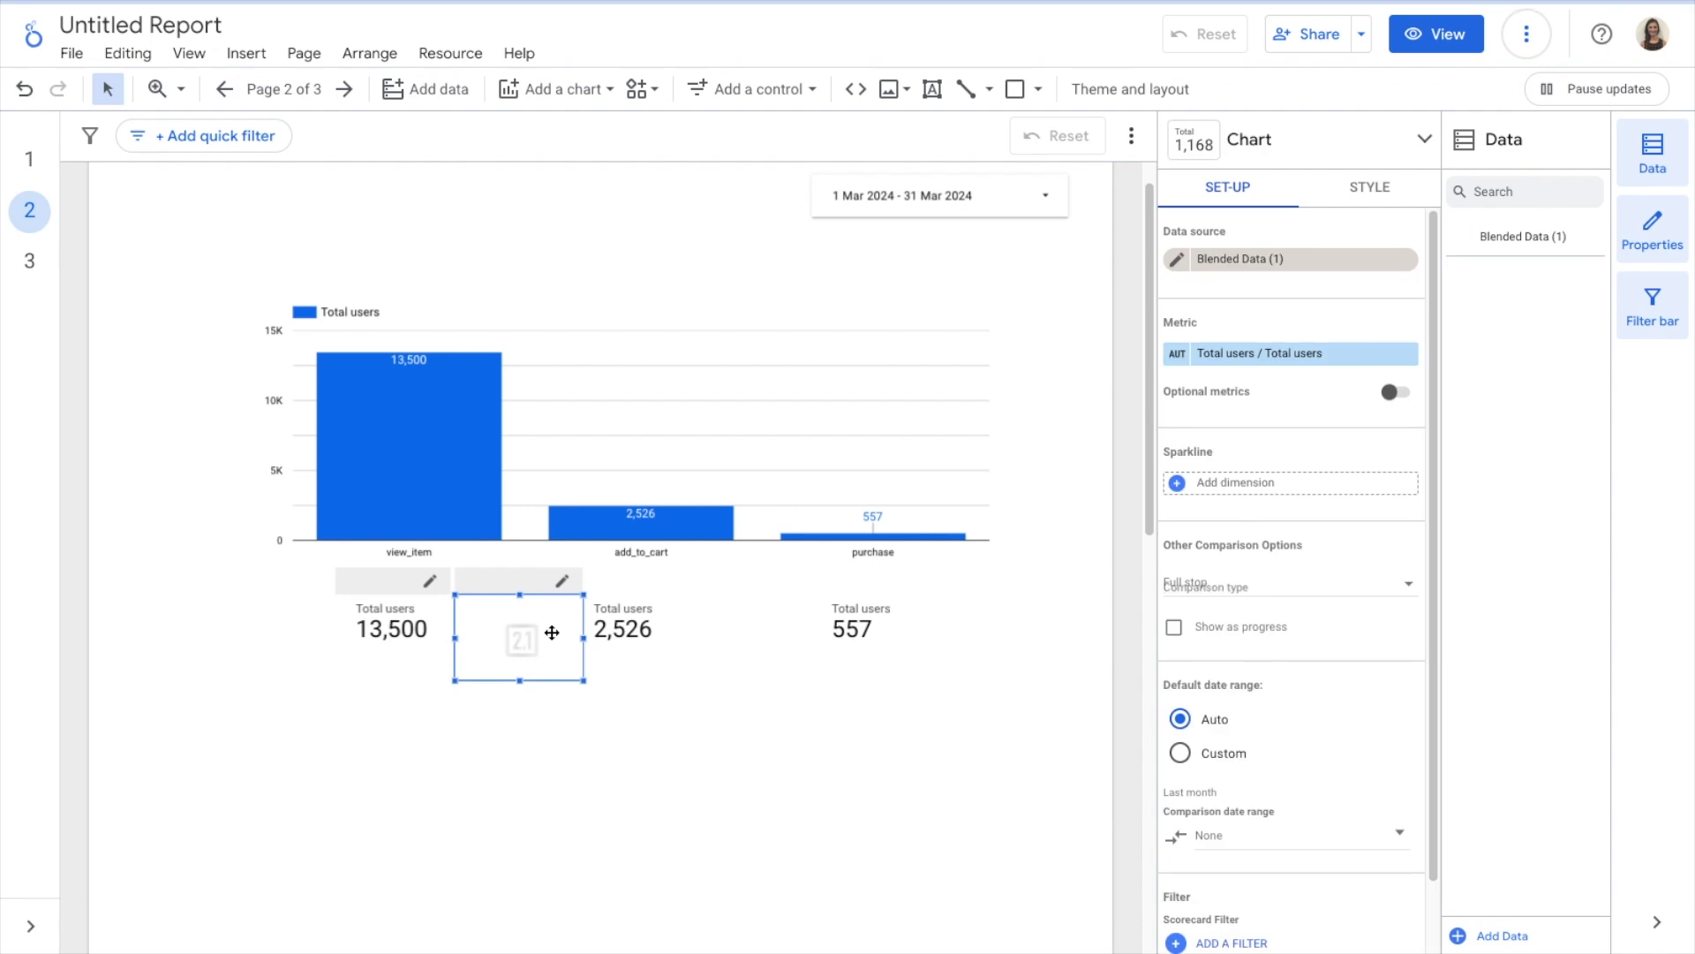
left_click_drag(552, 632, 541, 740)
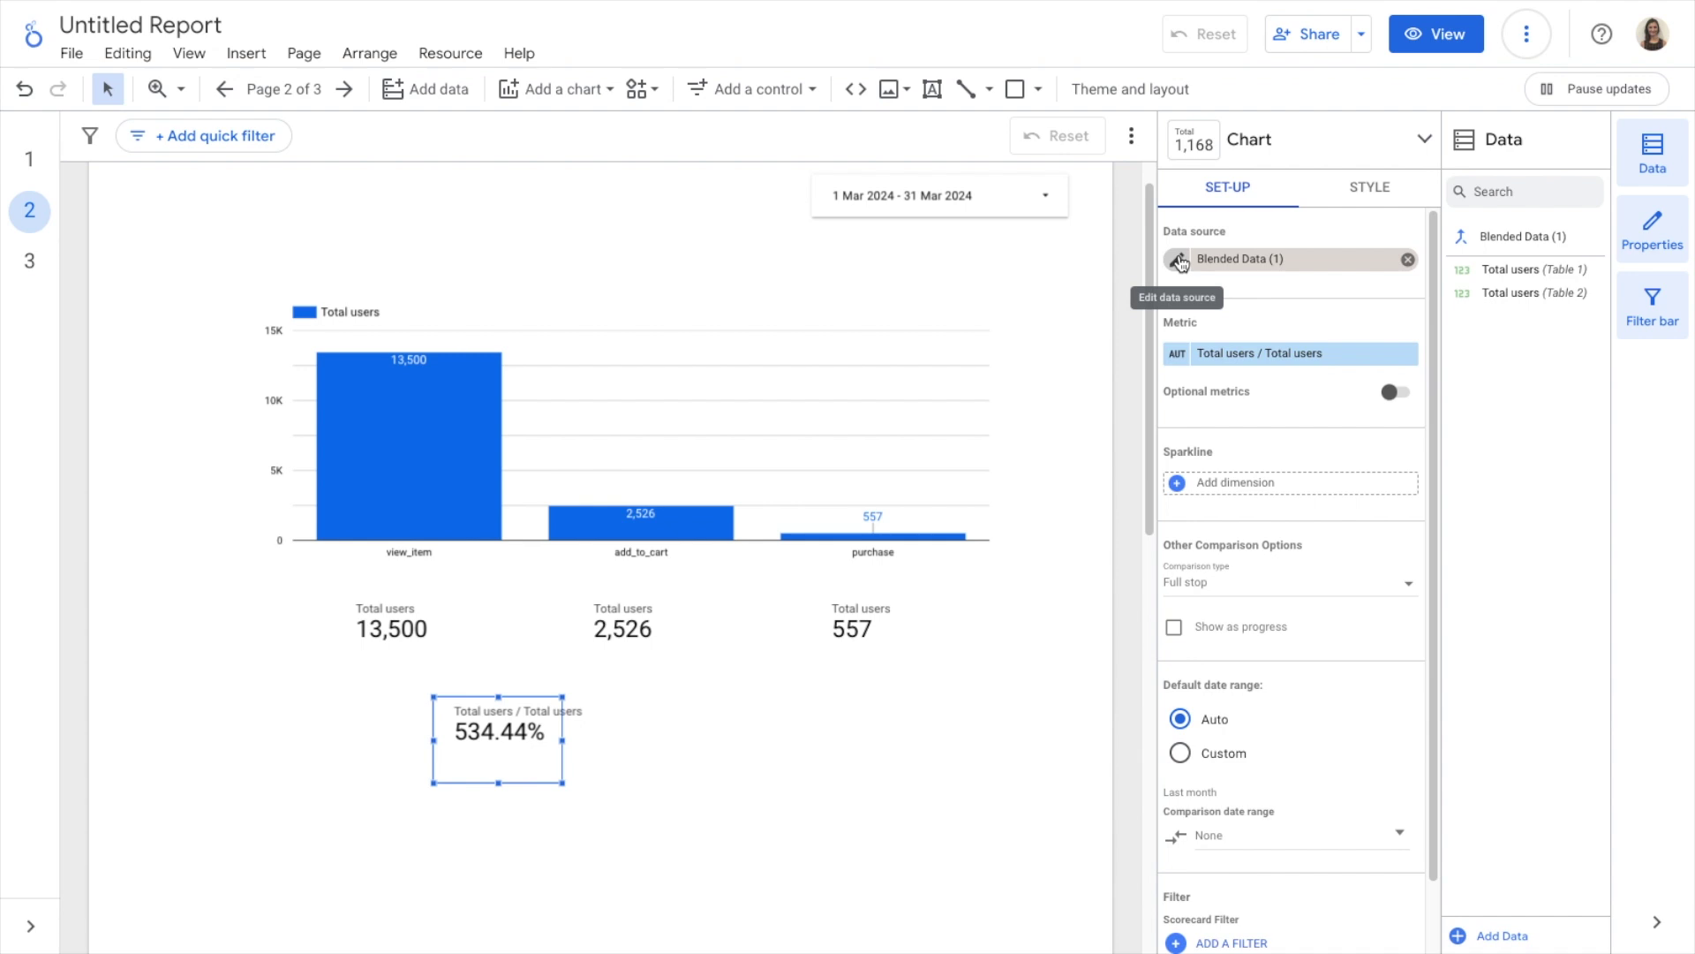
left_click(1179, 260)
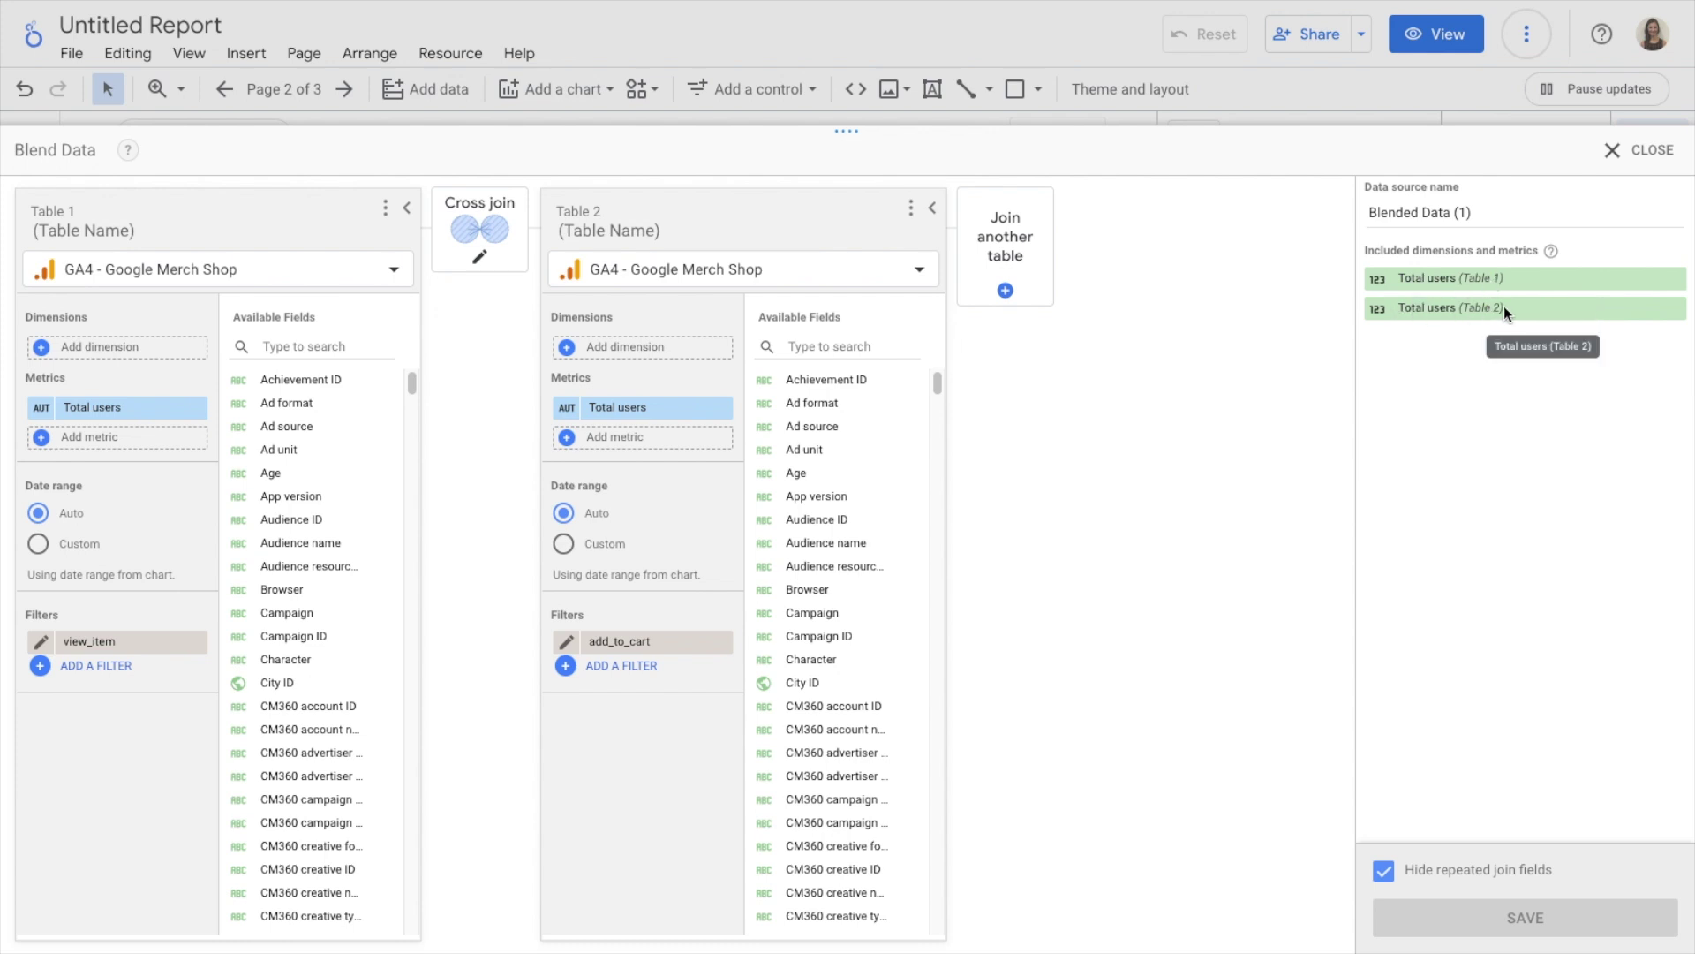
Rename Table 1's Total users to 'view_item users' and Table 2's to 'add_to_cart users'
left_click(43, 408)
type("vi")
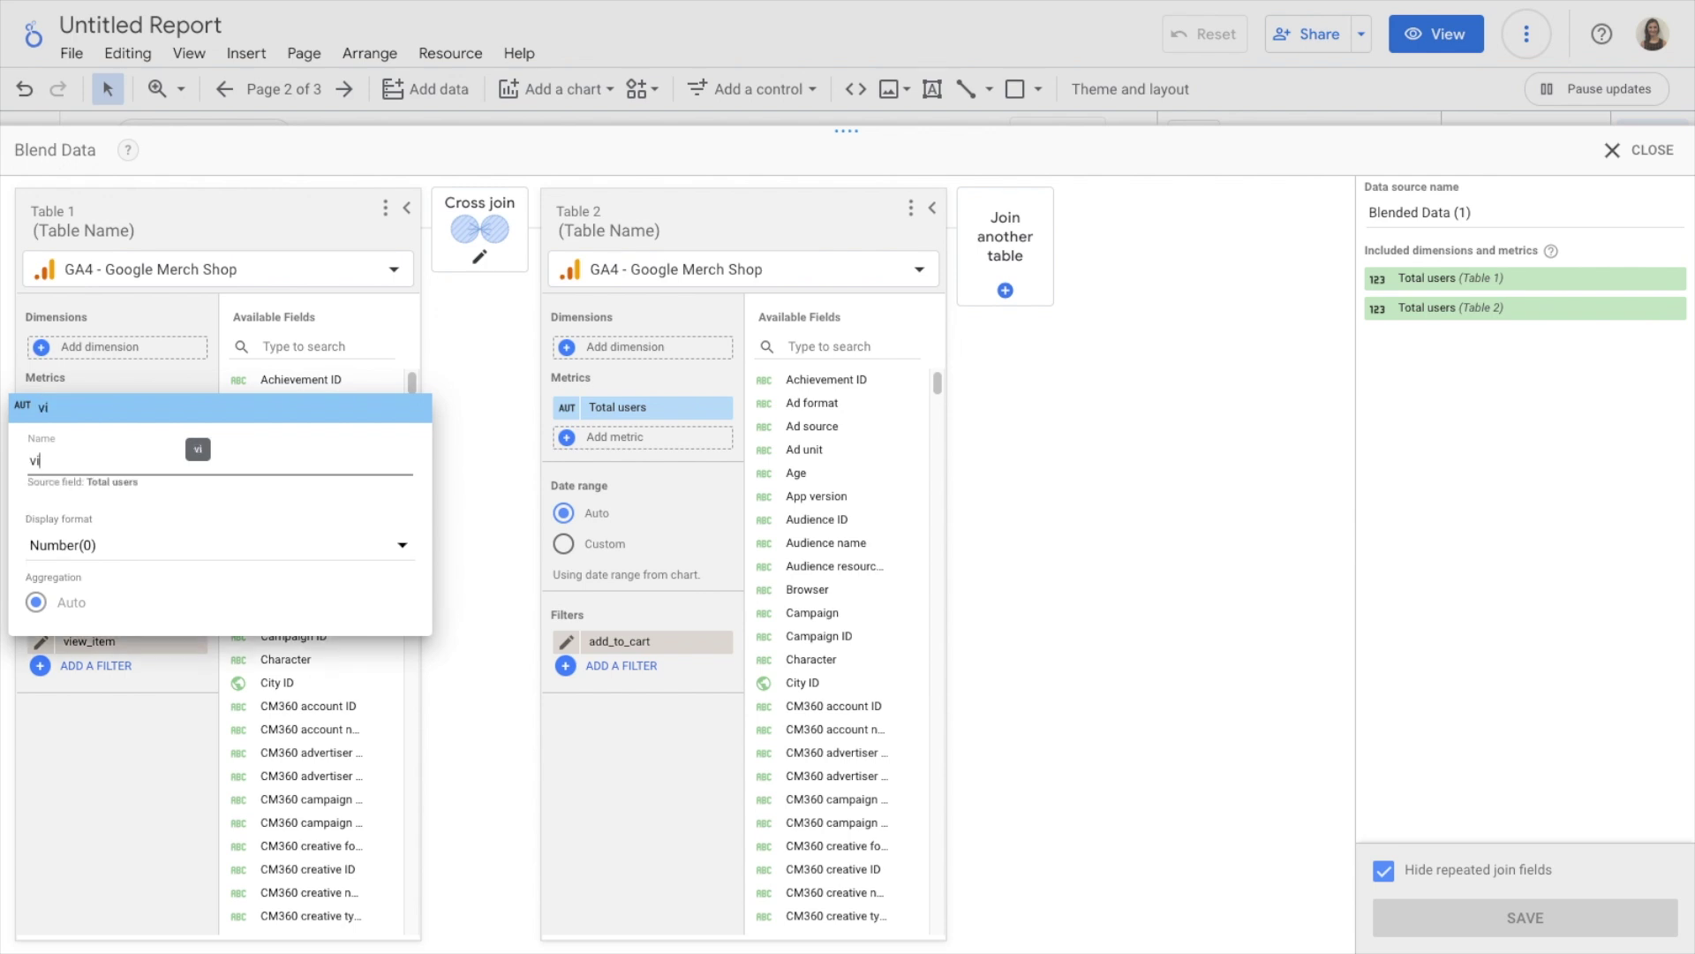
type("ew_item users")
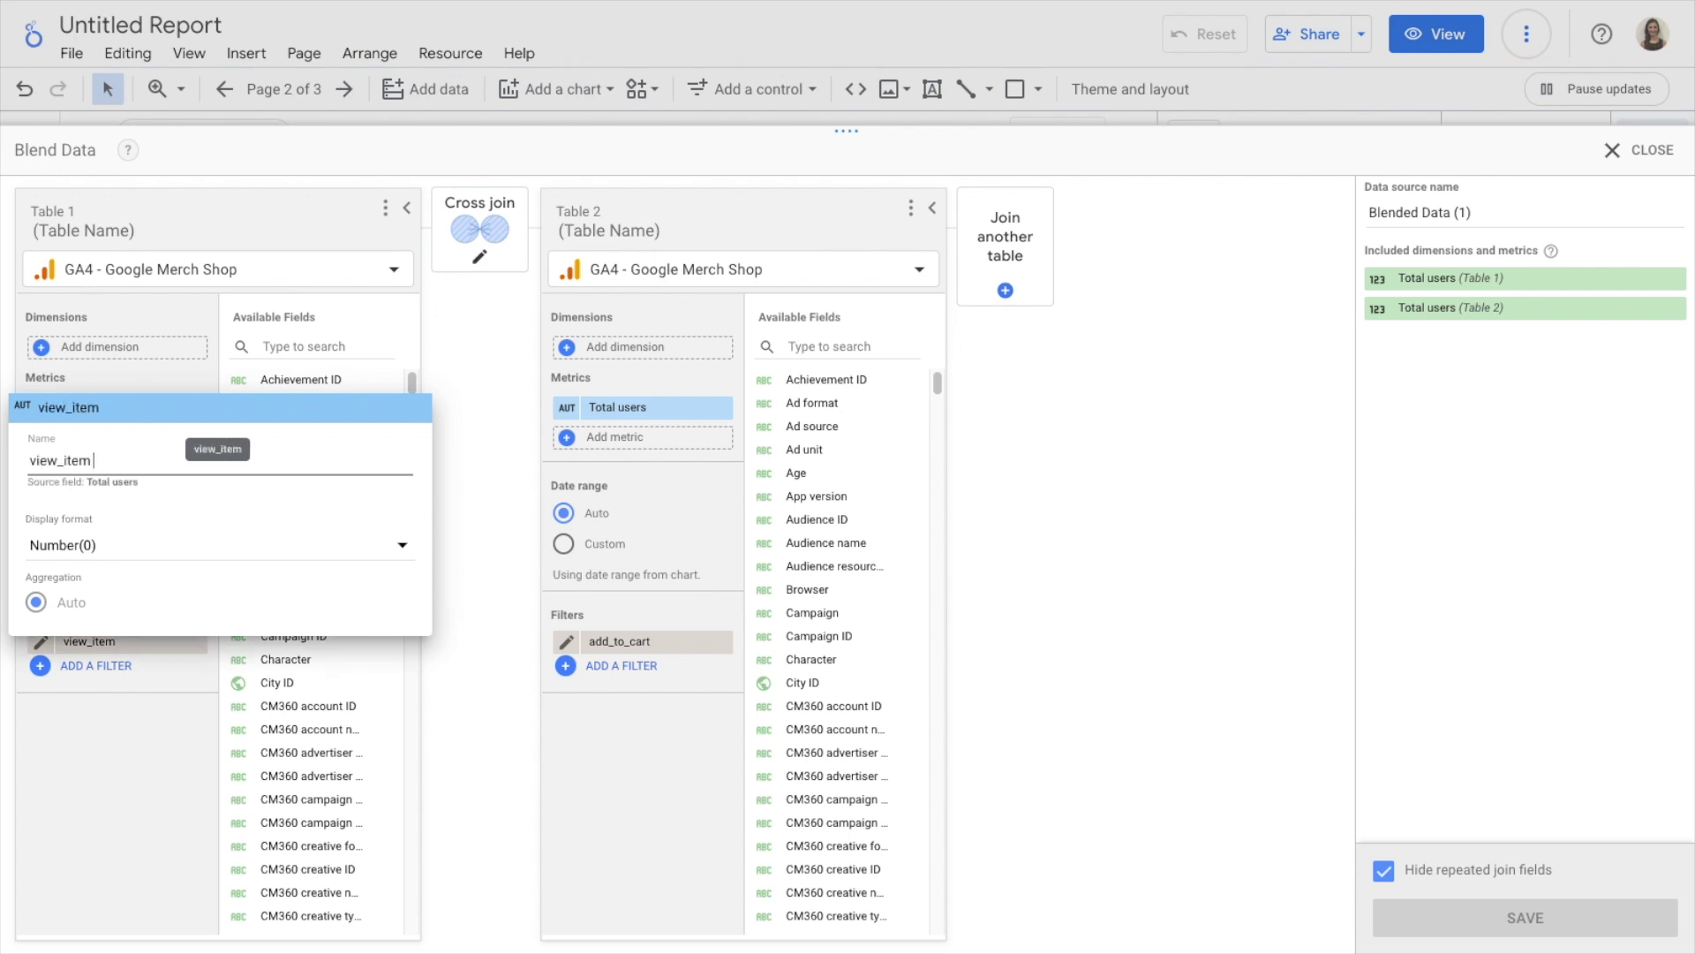
left_click(509, 403)
left_click(569, 411)
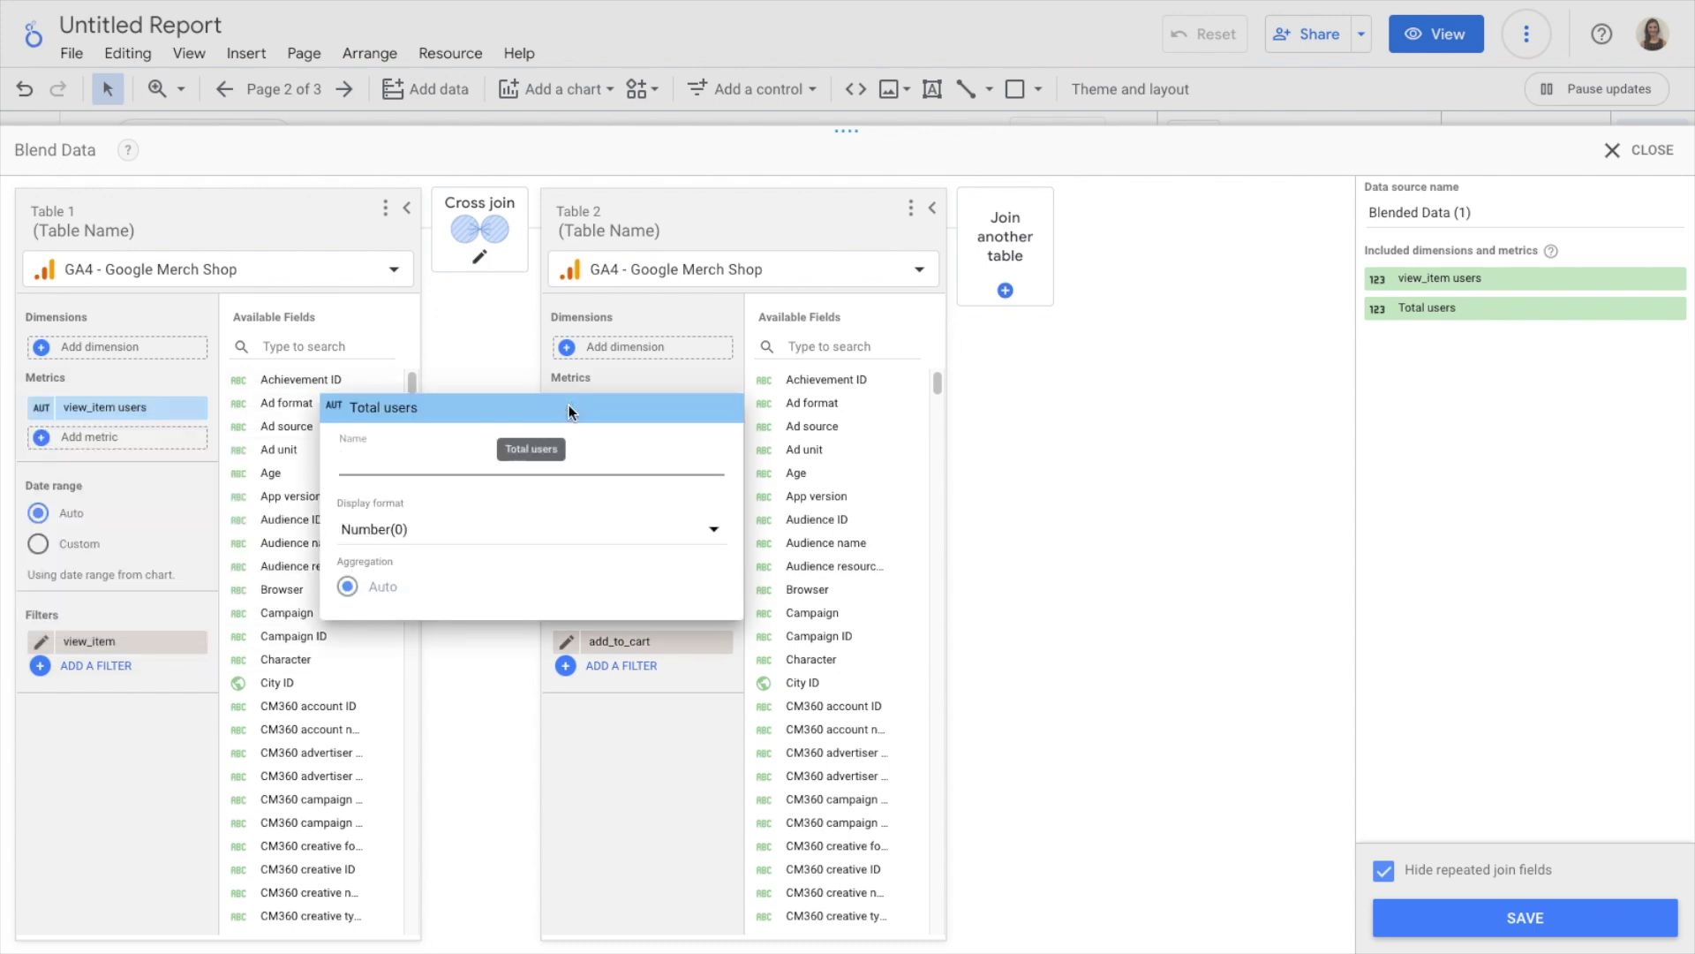
type("addl_")
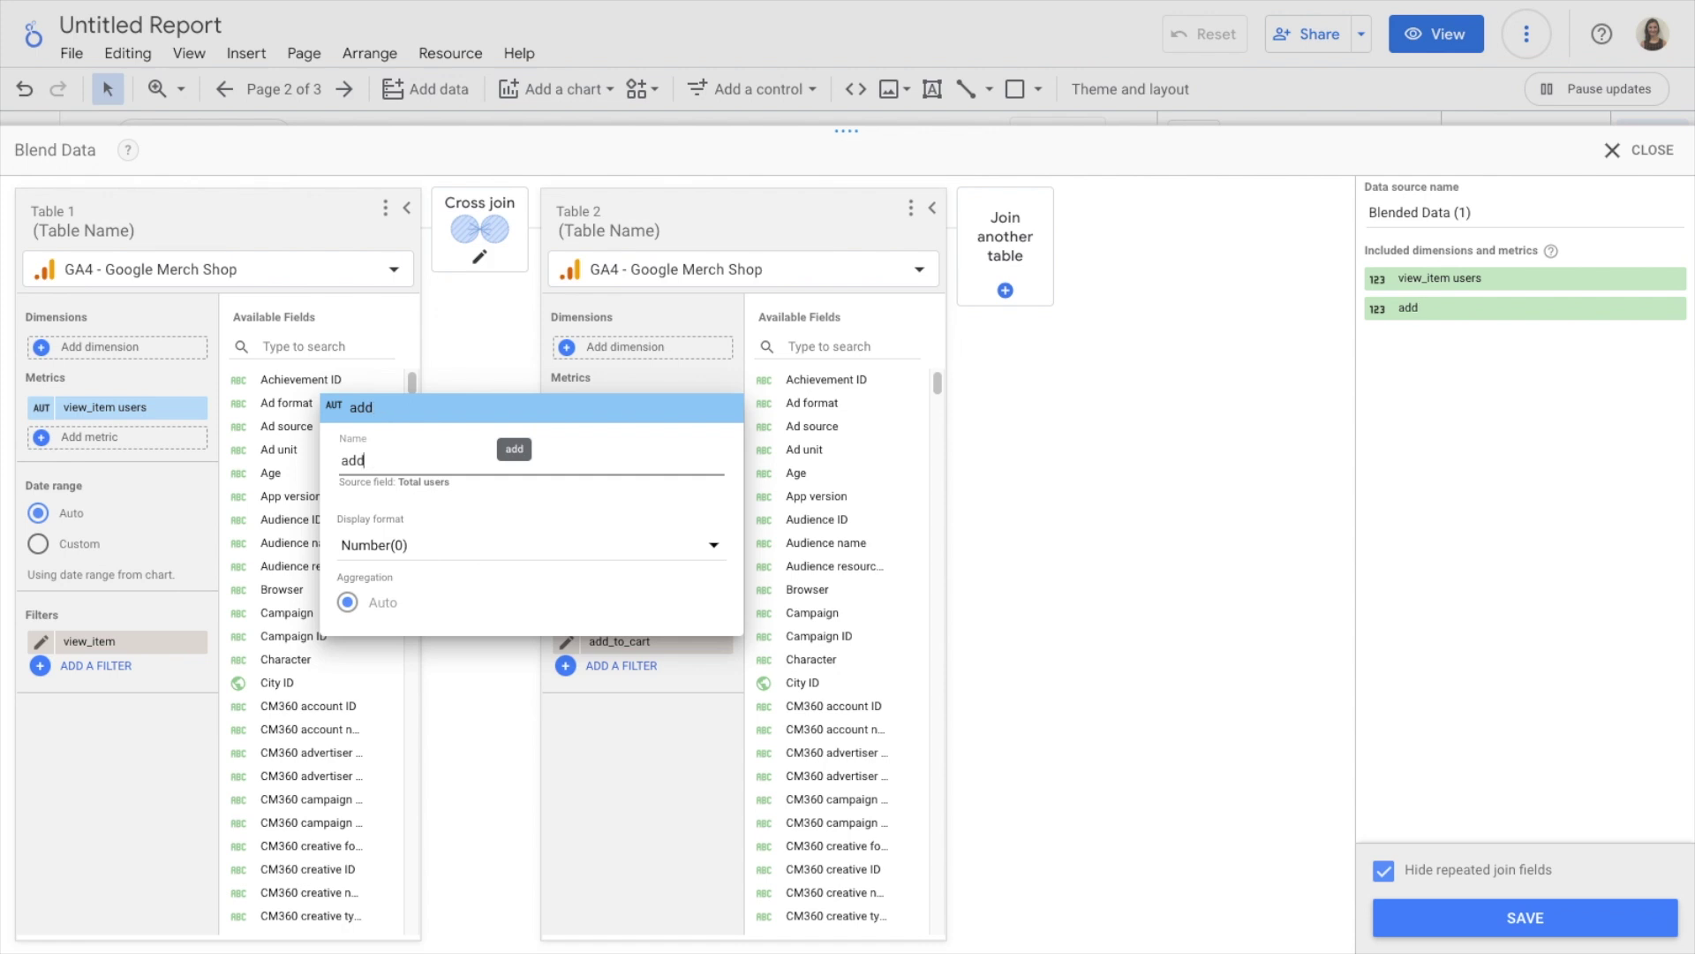
type("_to_cart users")
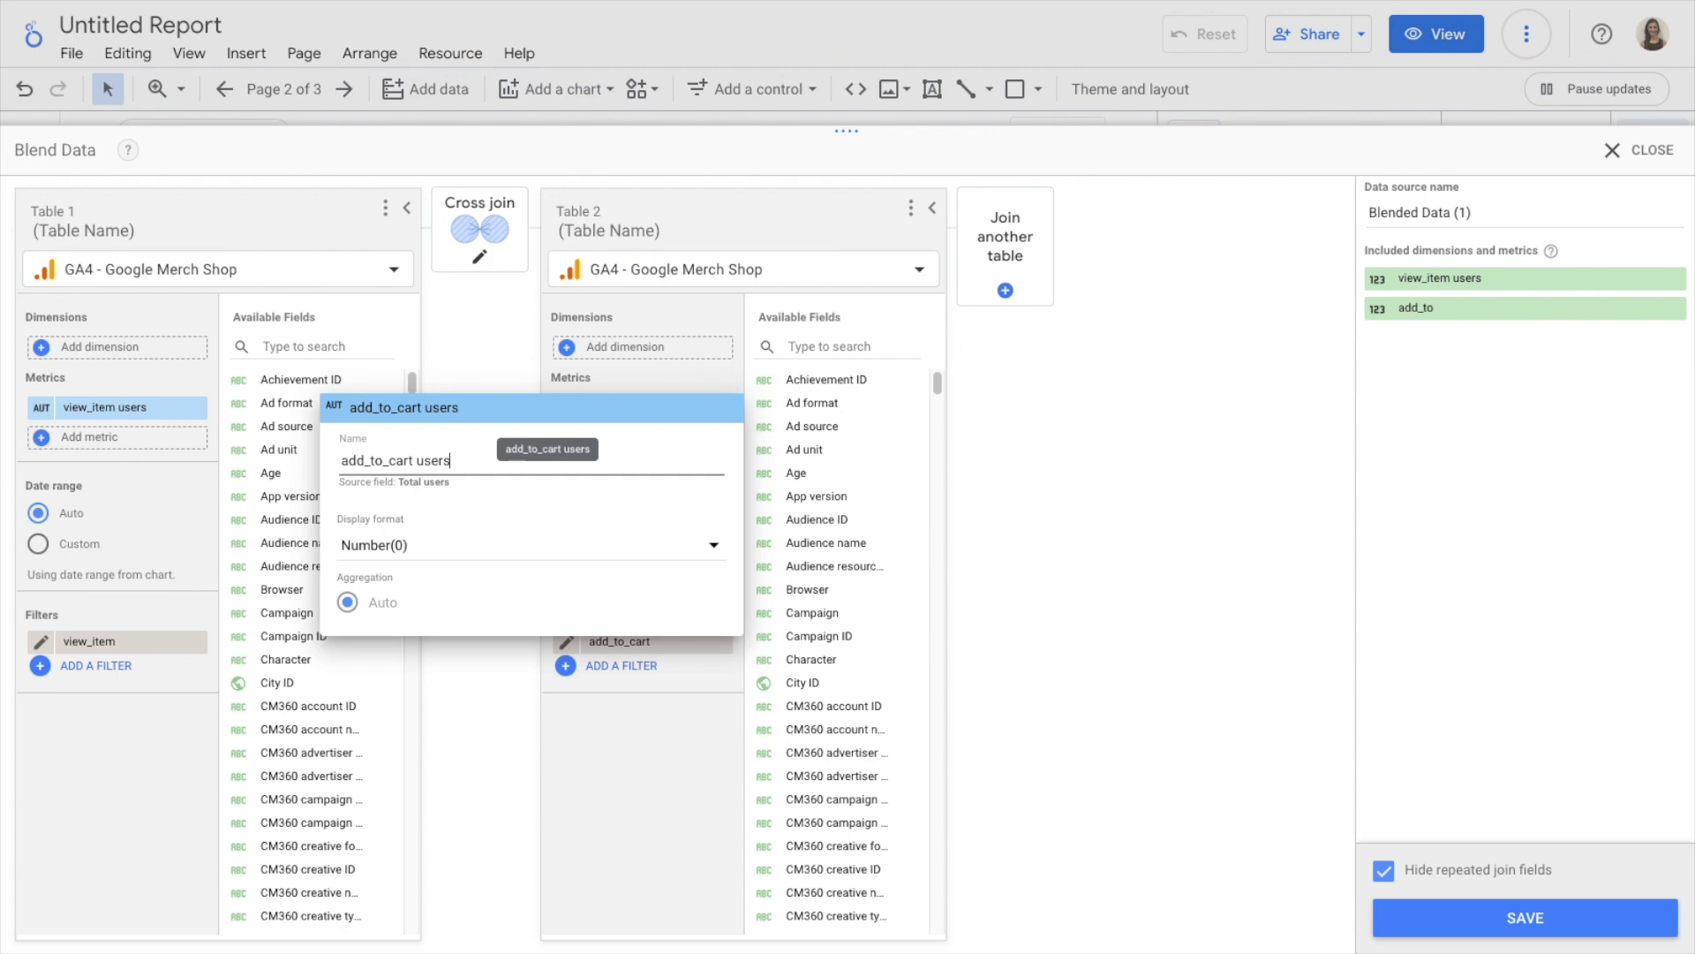
left_click(454, 346)
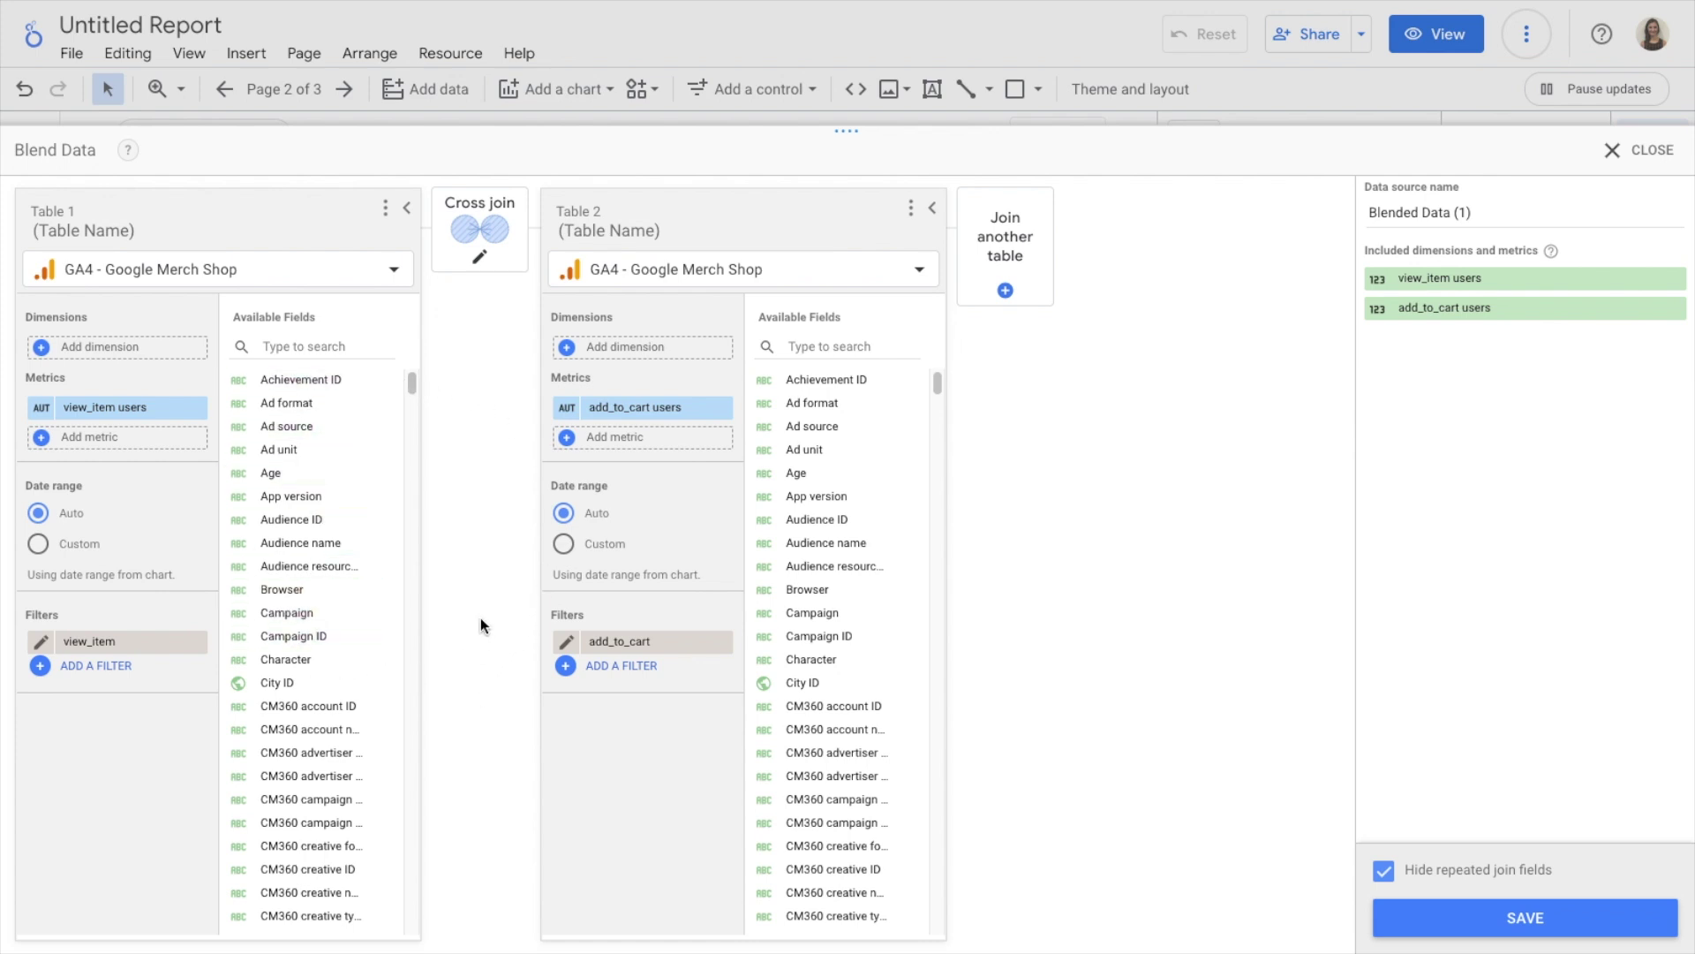
Confirm the cross join between both tables, rename the blend 'Purchase funnel', save and close the editor
left_click(482, 226)
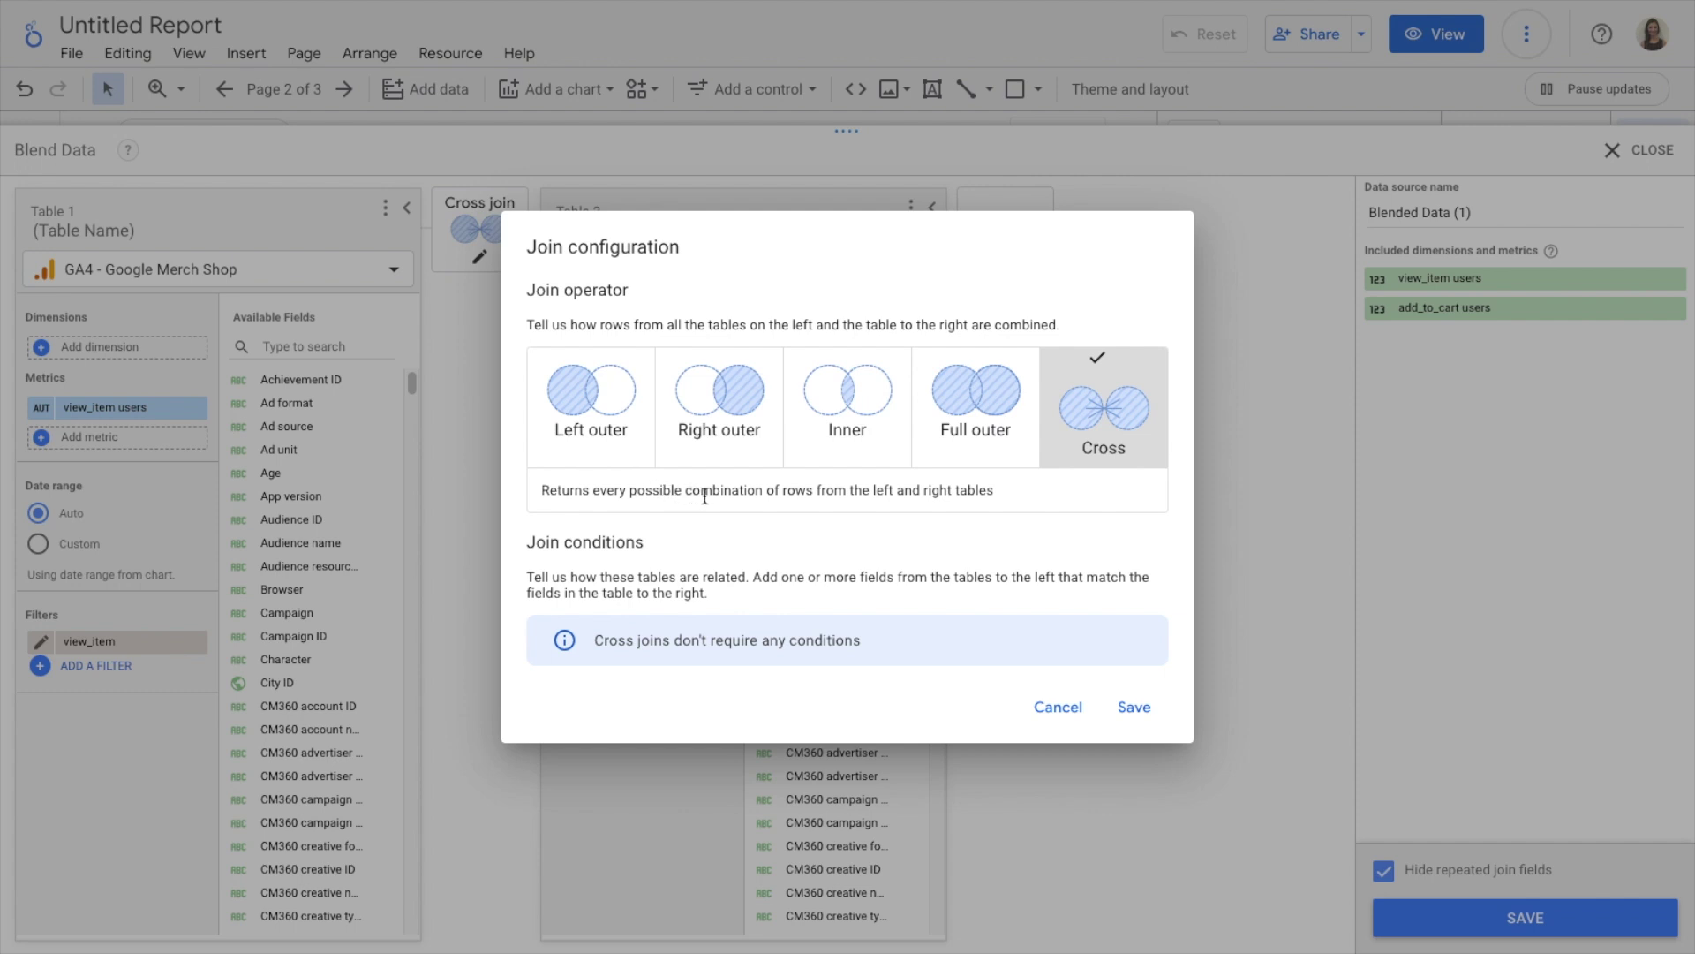
left_click(1134, 706)
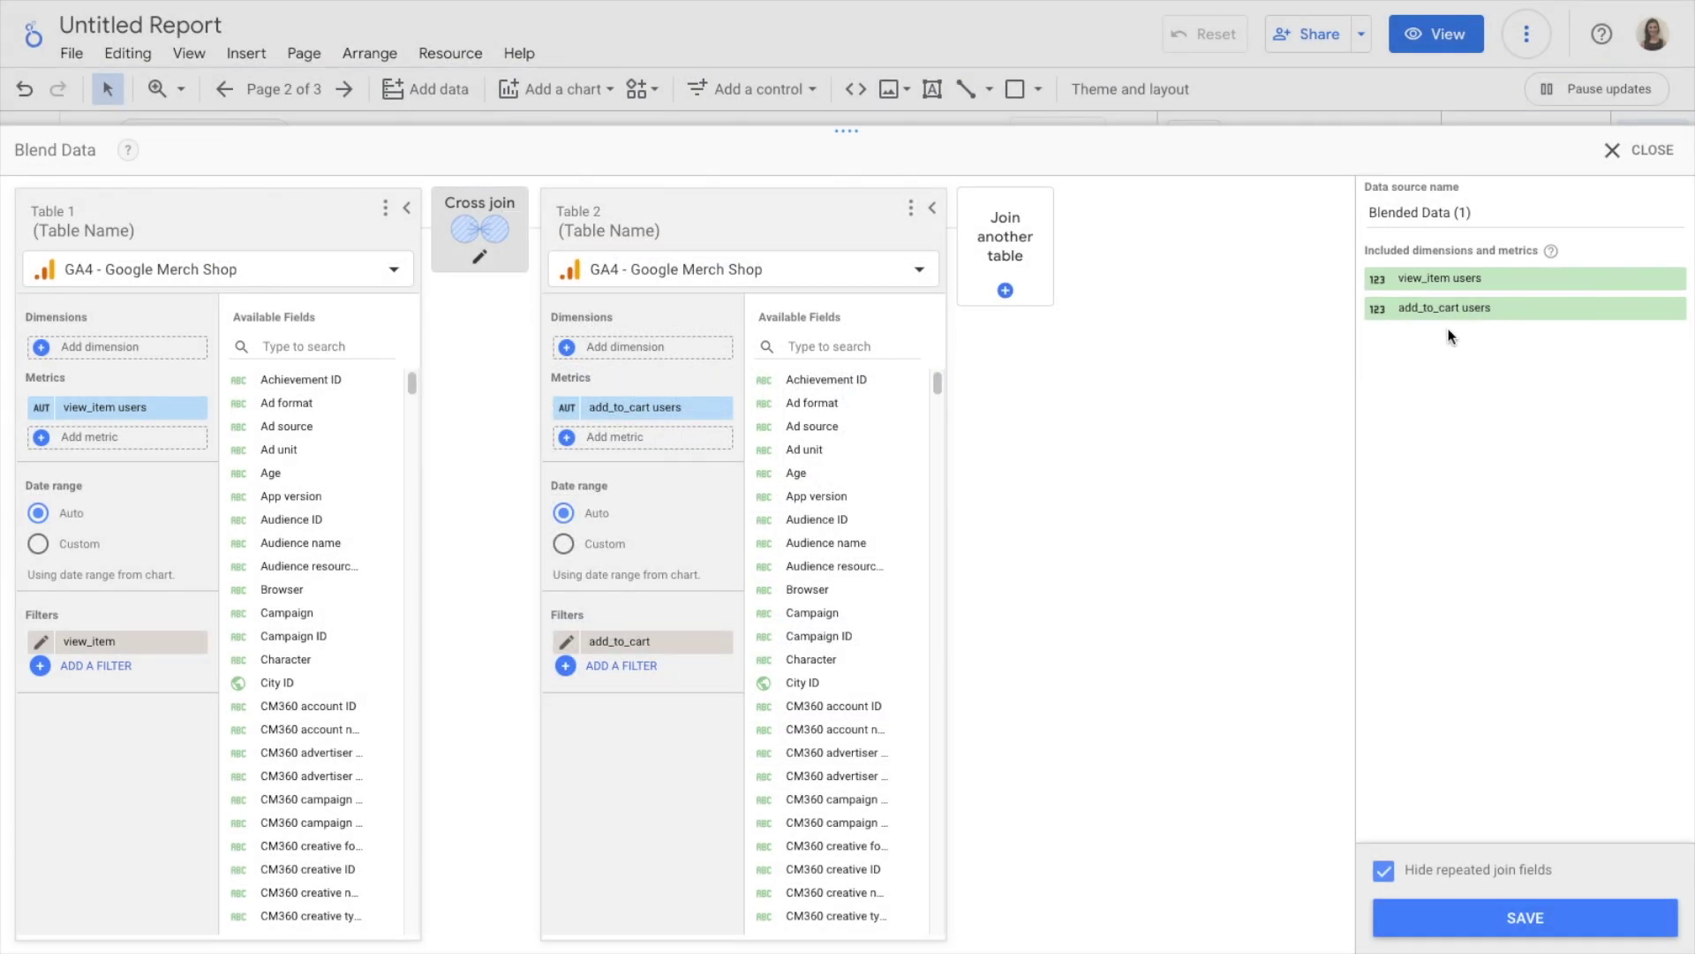
triple_click(1479, 212)
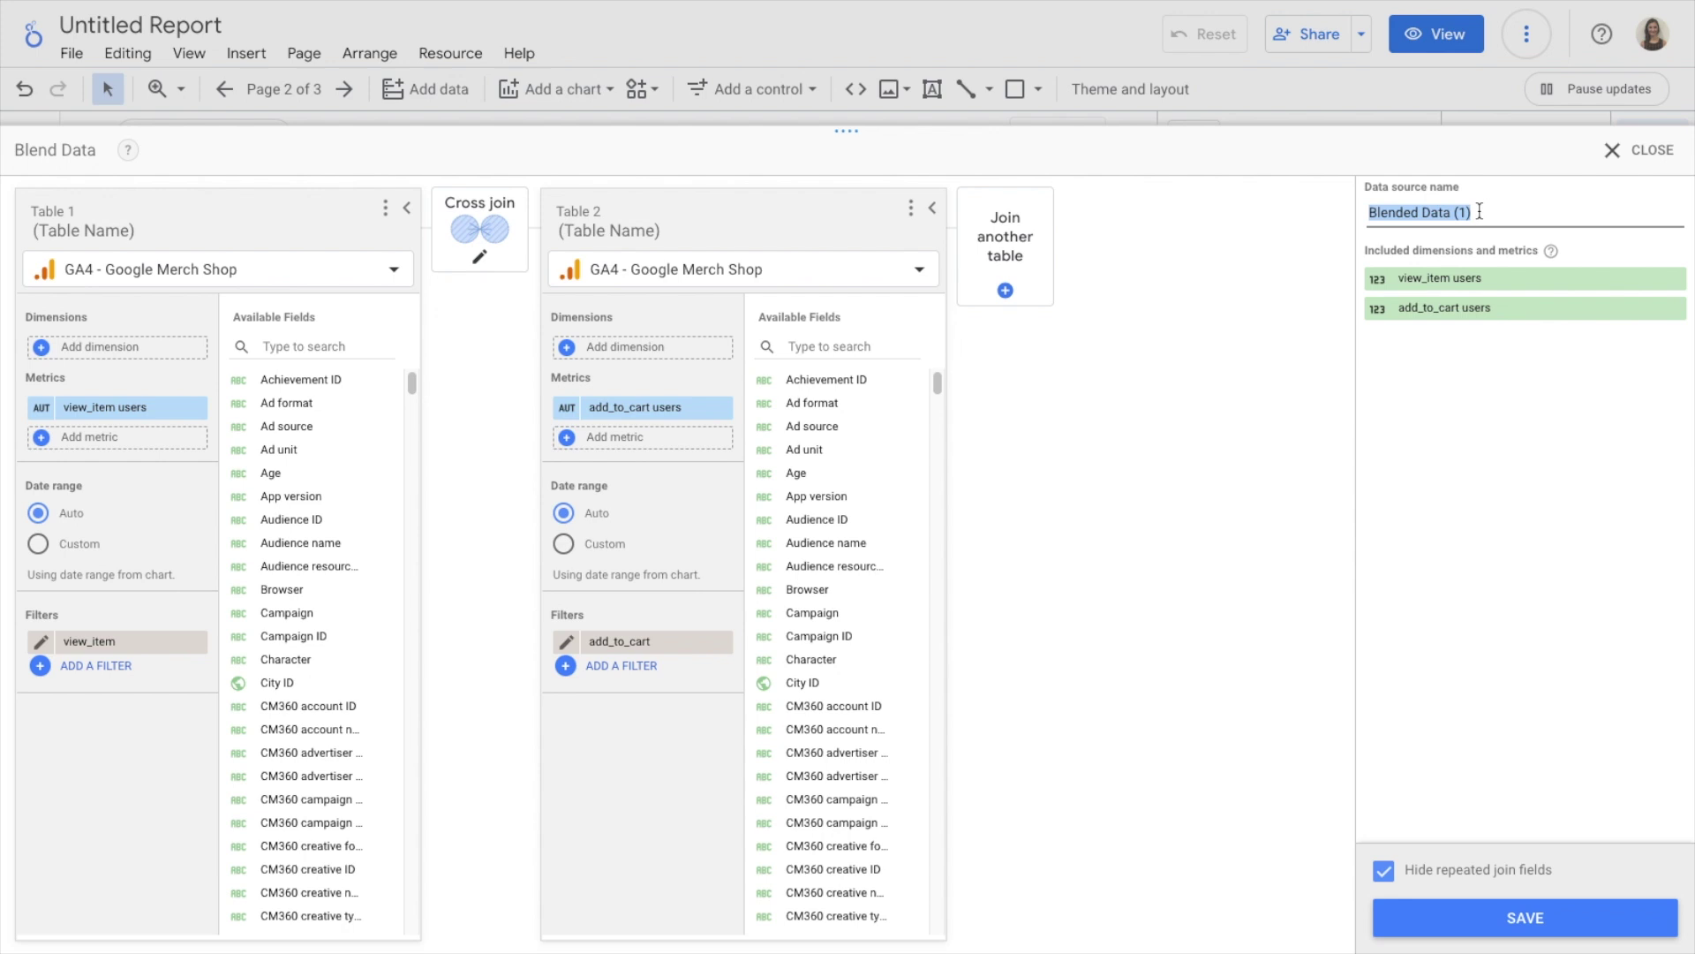
type("Purcha")
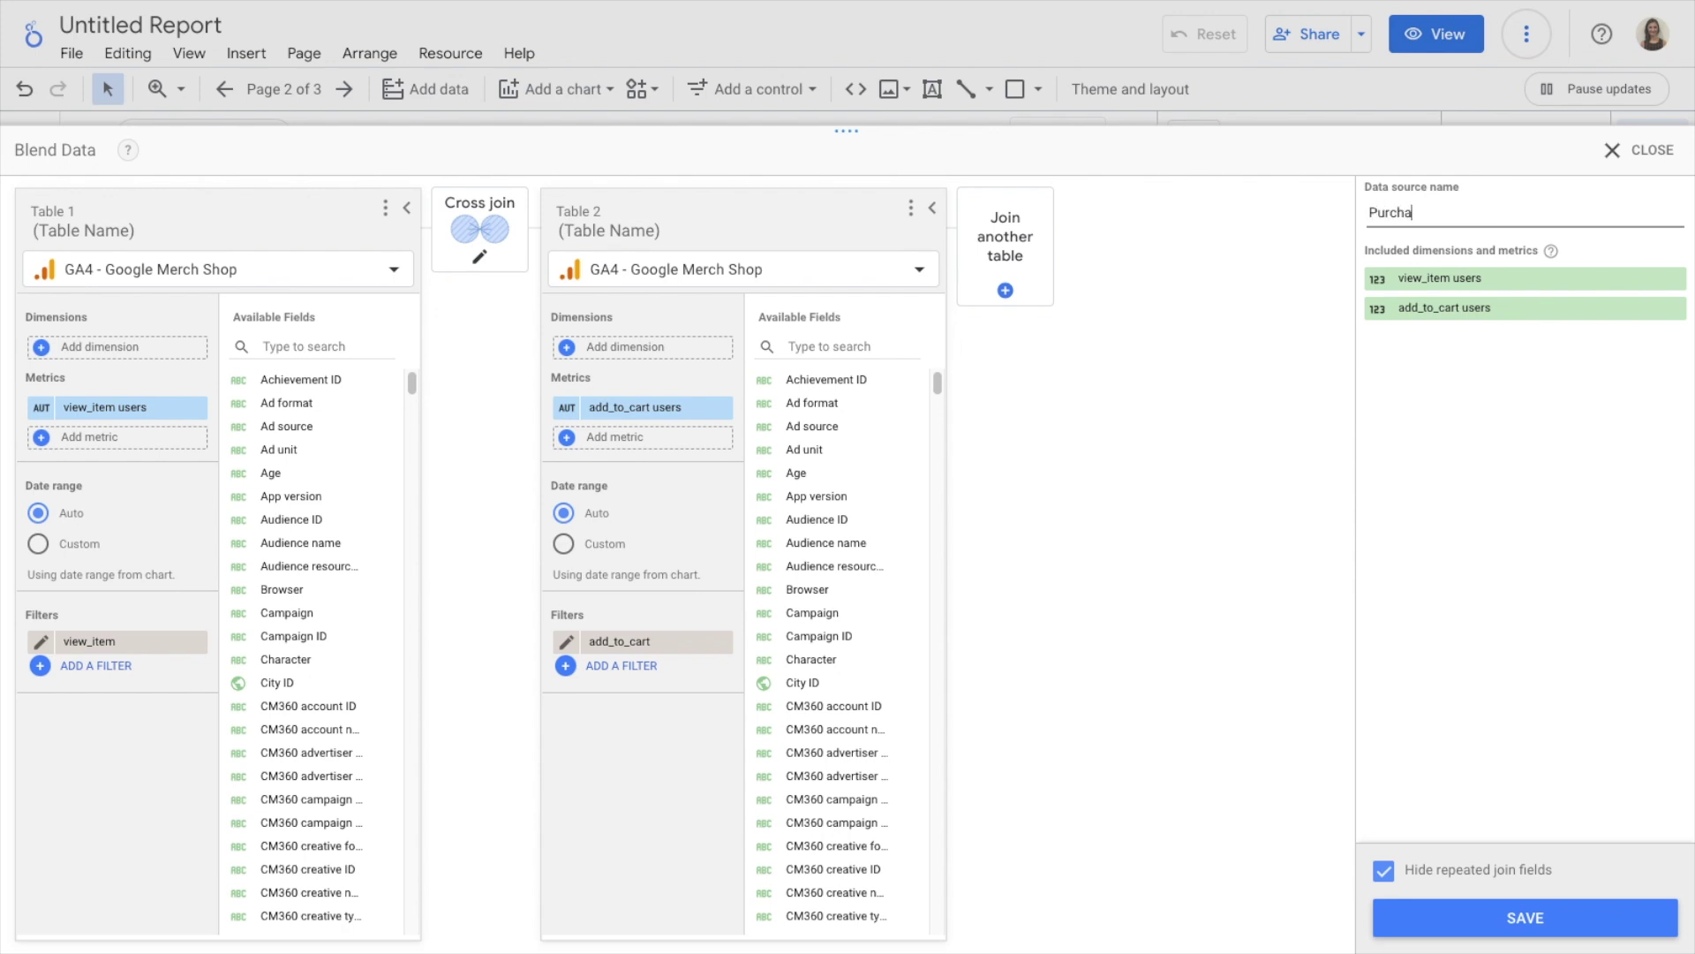
type("se funnel")
left_click(1486, 905)
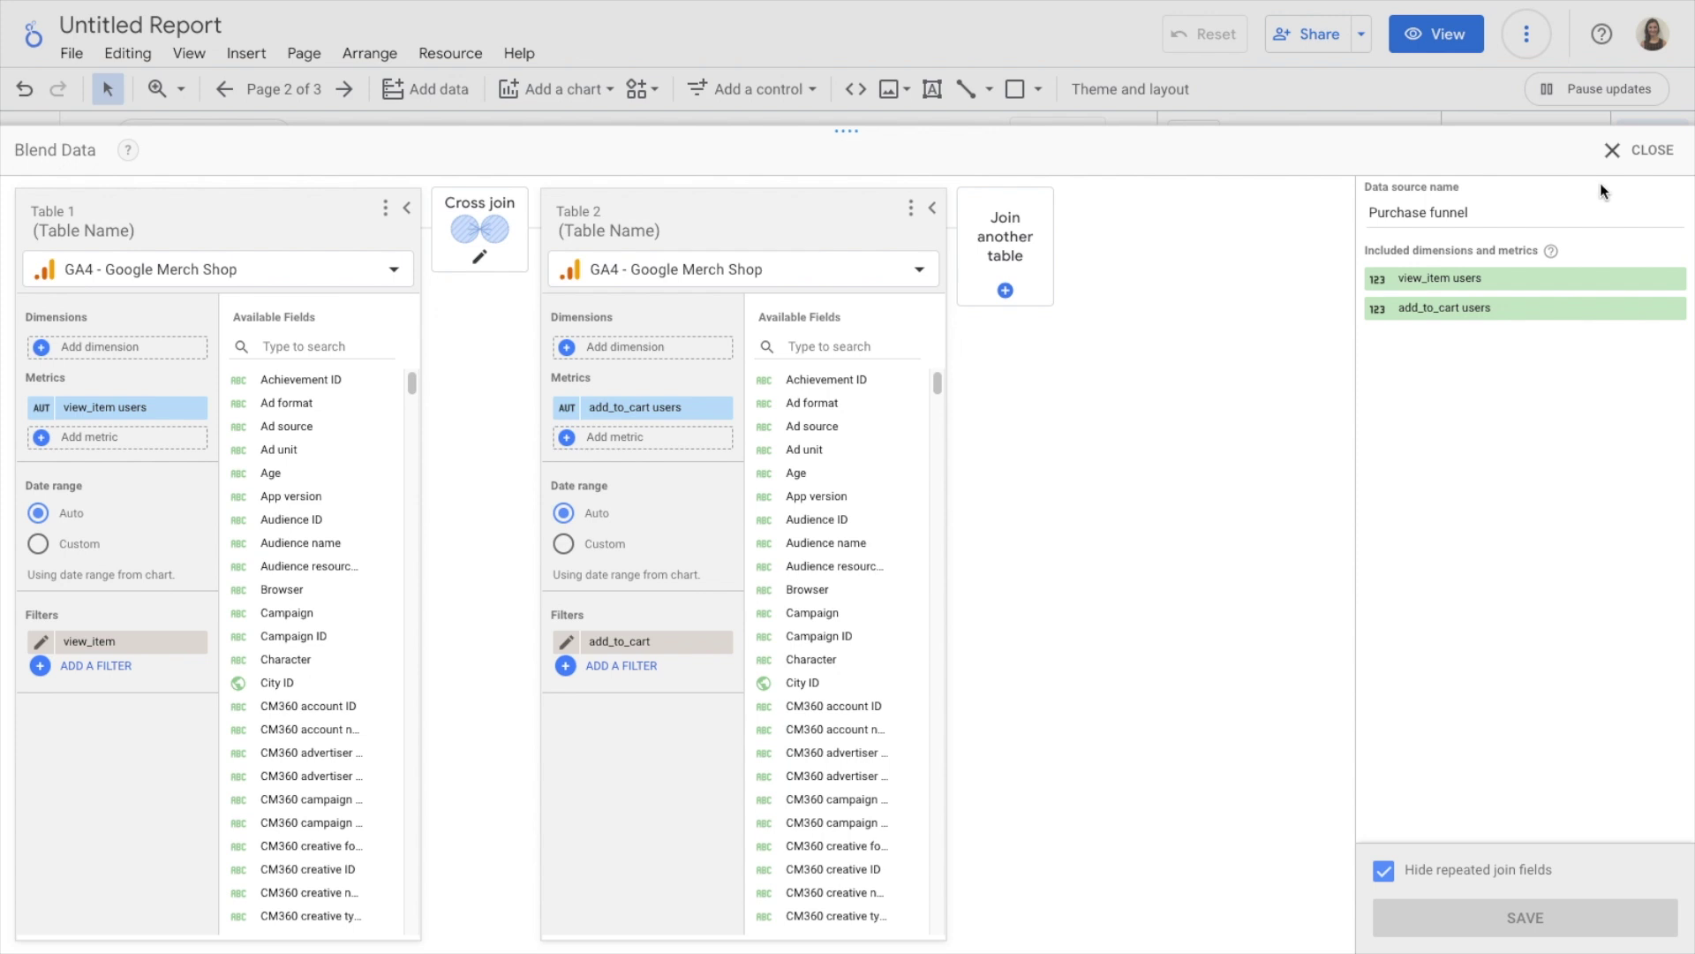
left_click(1633, 151)
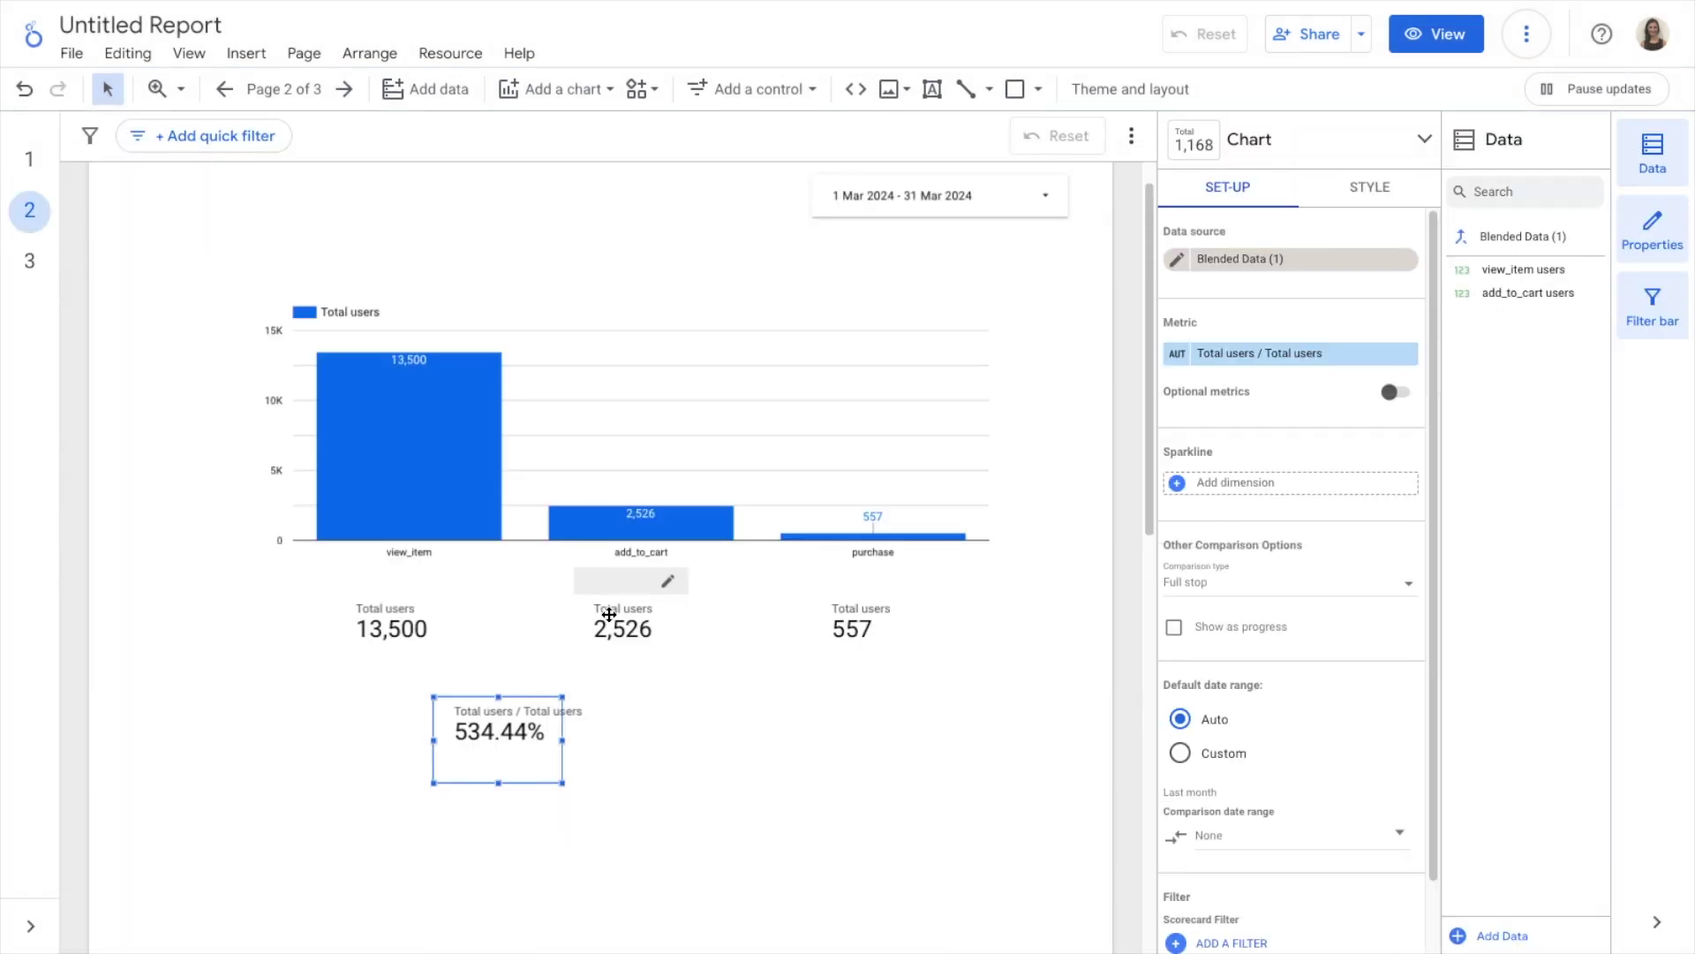
Keep Total users / Total users as the blended scorecard's metric, discarding a started calculated field
mouse_move(485, 770)
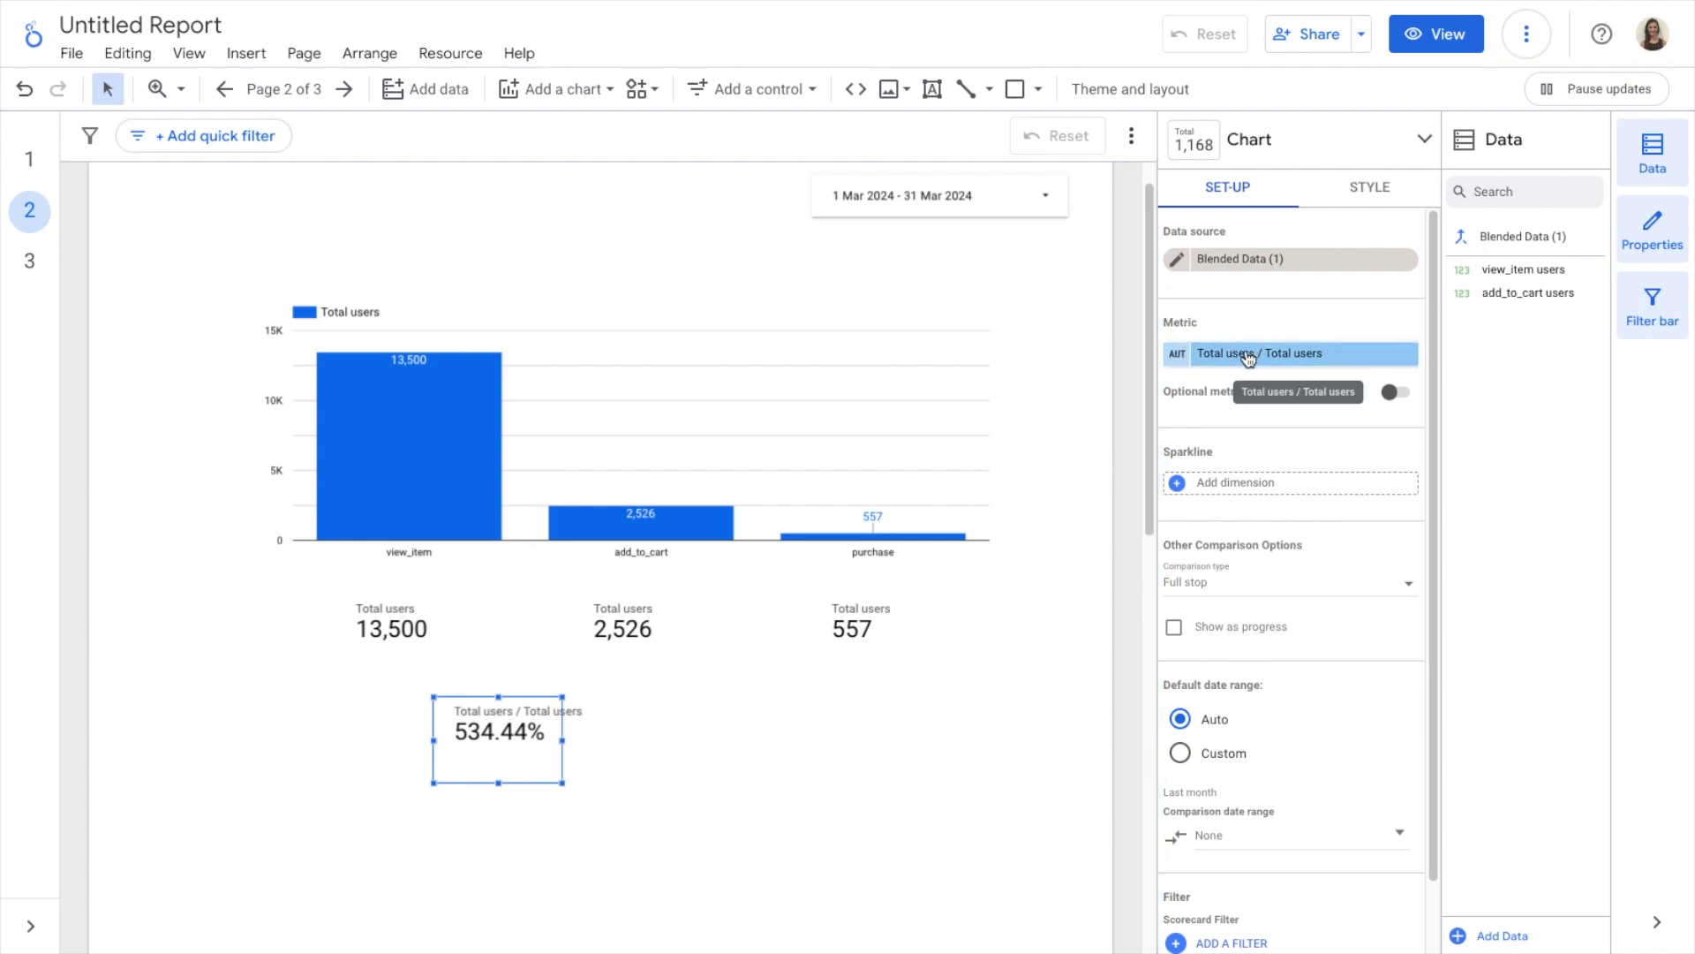
left_click(1248, 355)
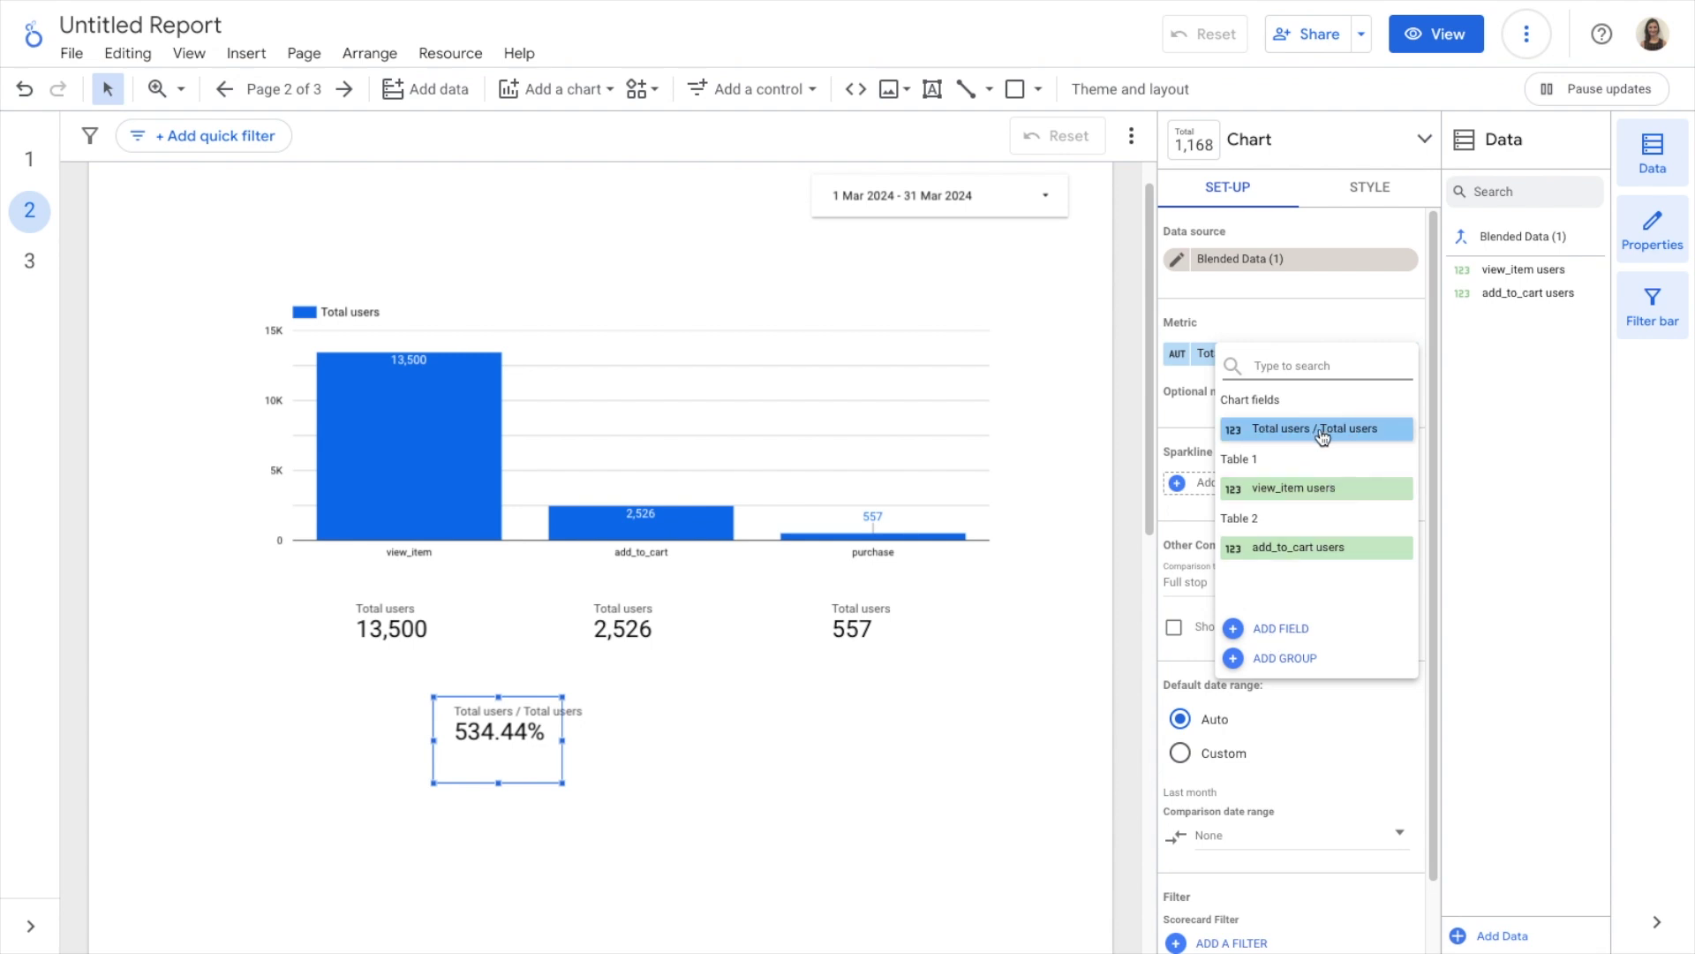
left_click(1280, 629)
left_click(1121, 470)
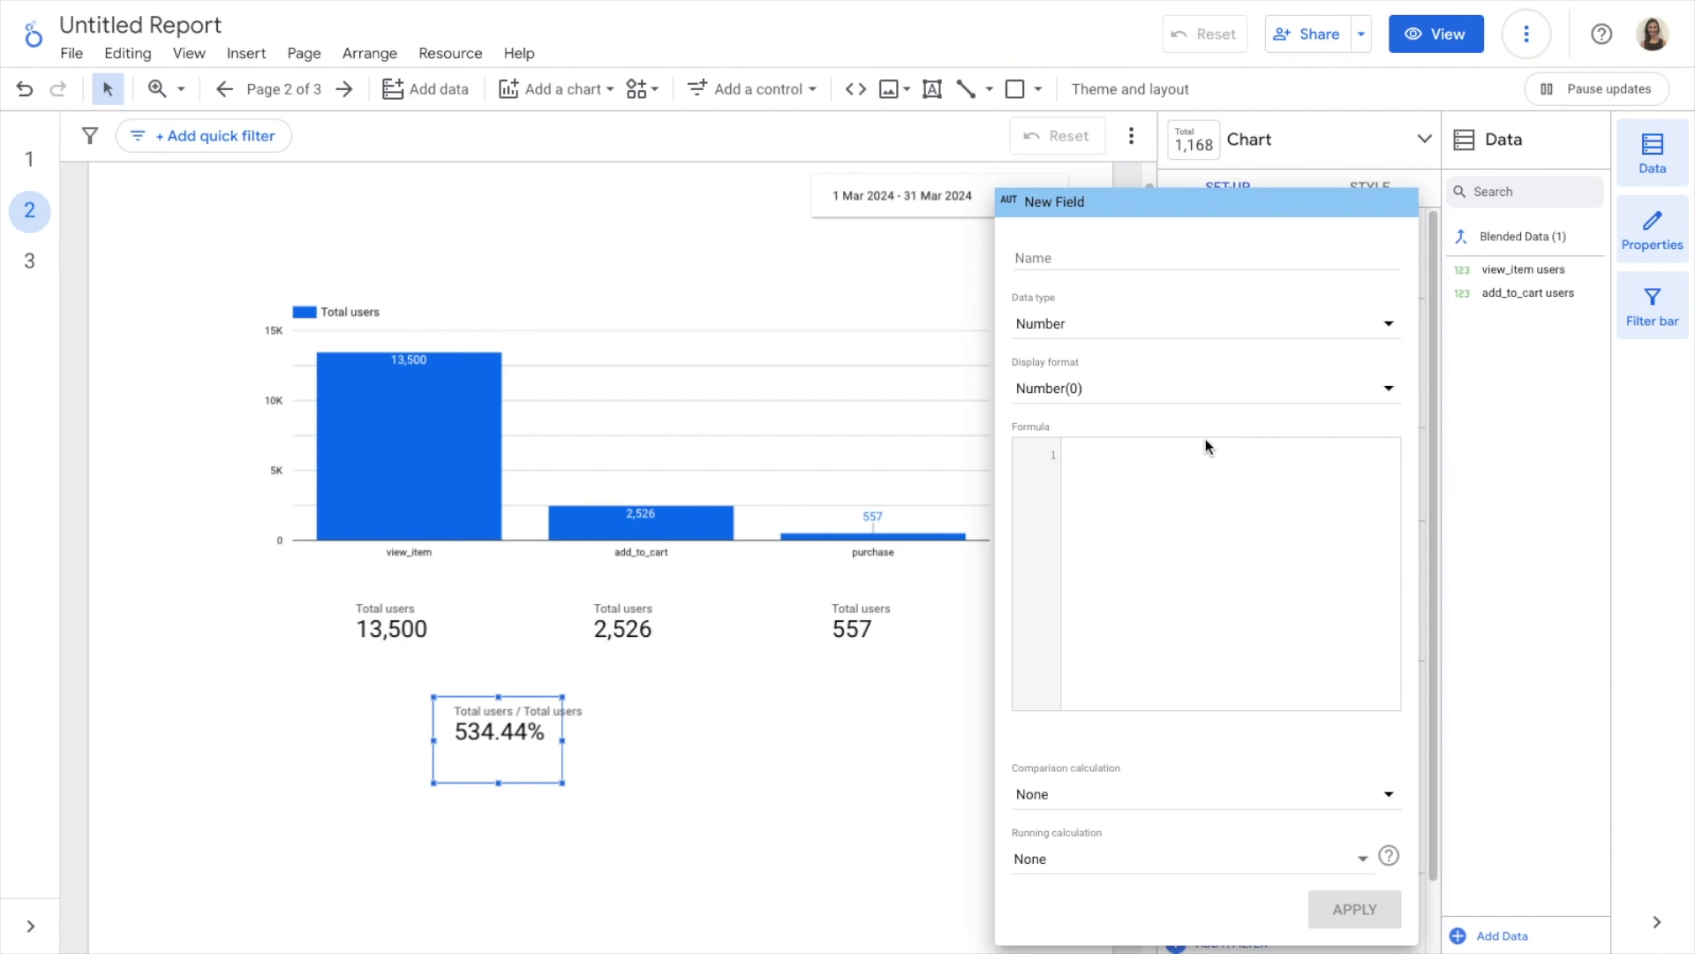
left_click(1482, 465)
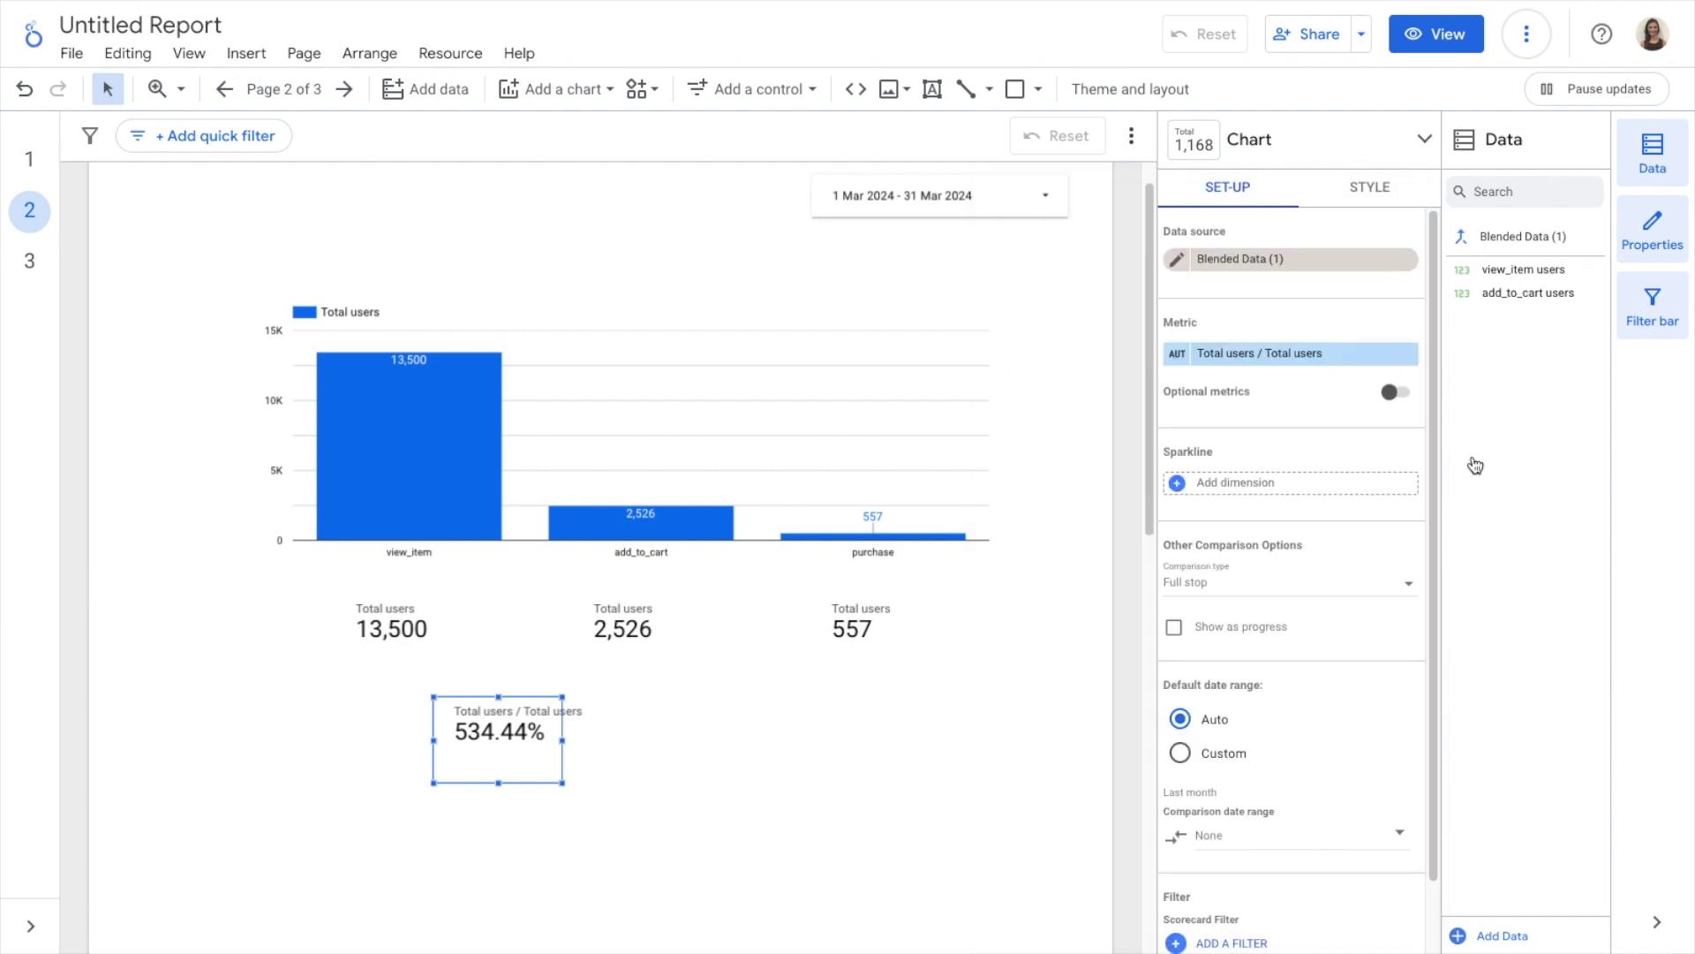
left_click(1227, 353)
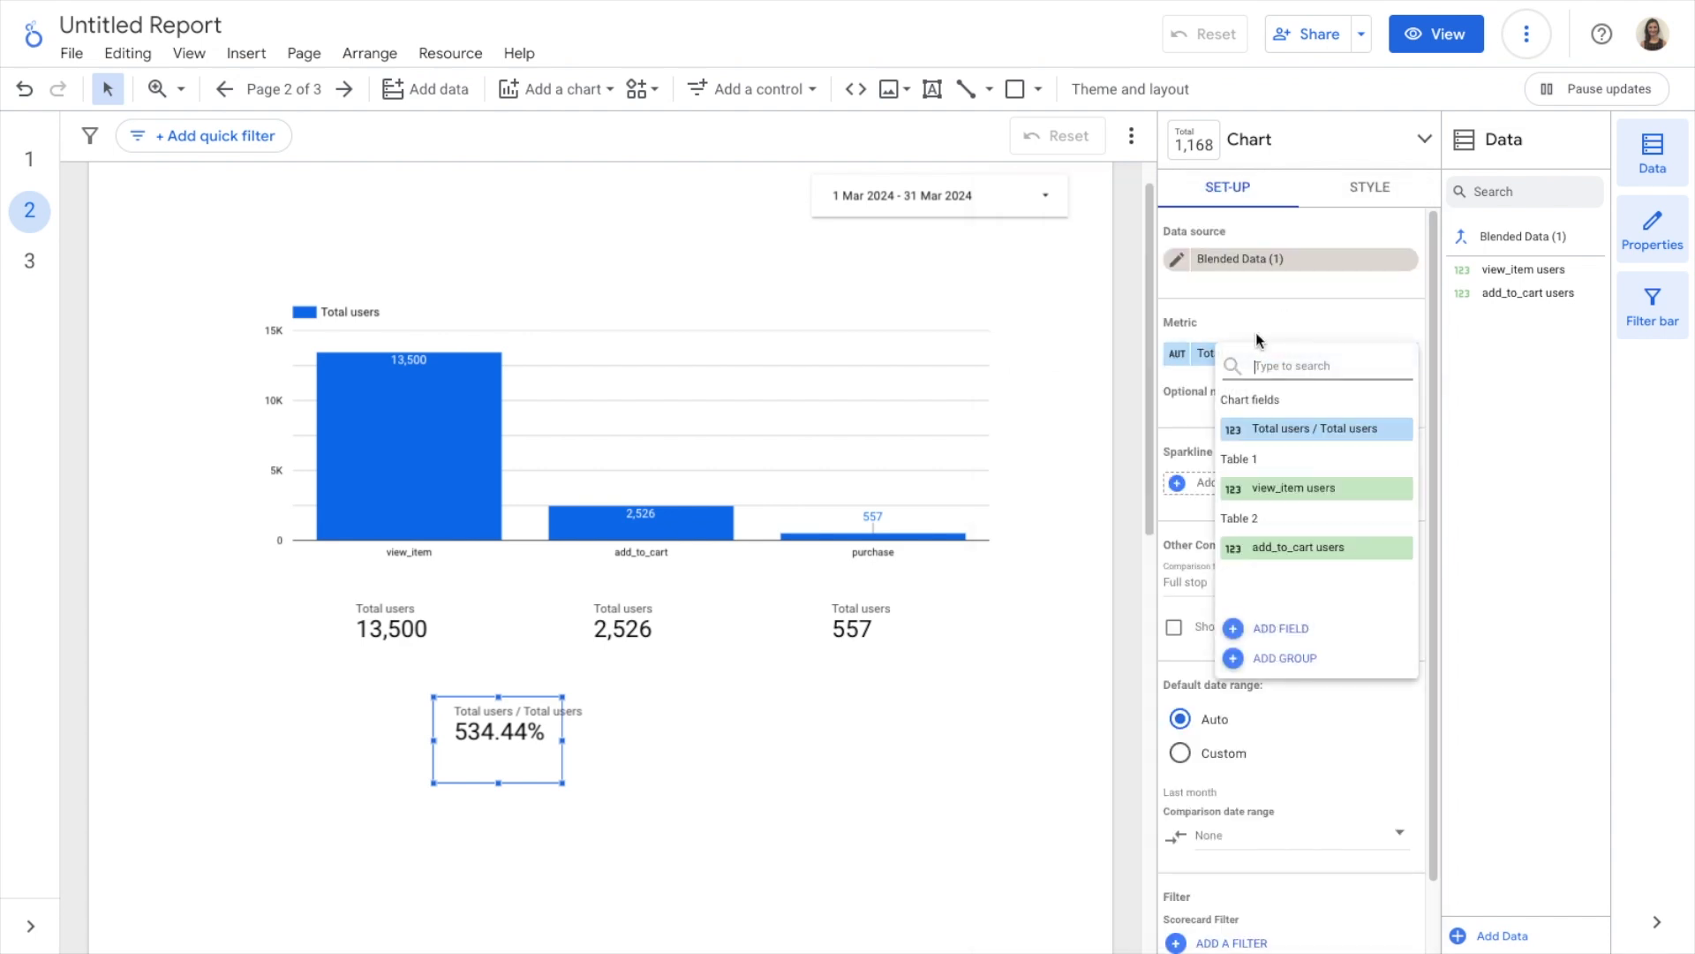
left_click(1320, 428)
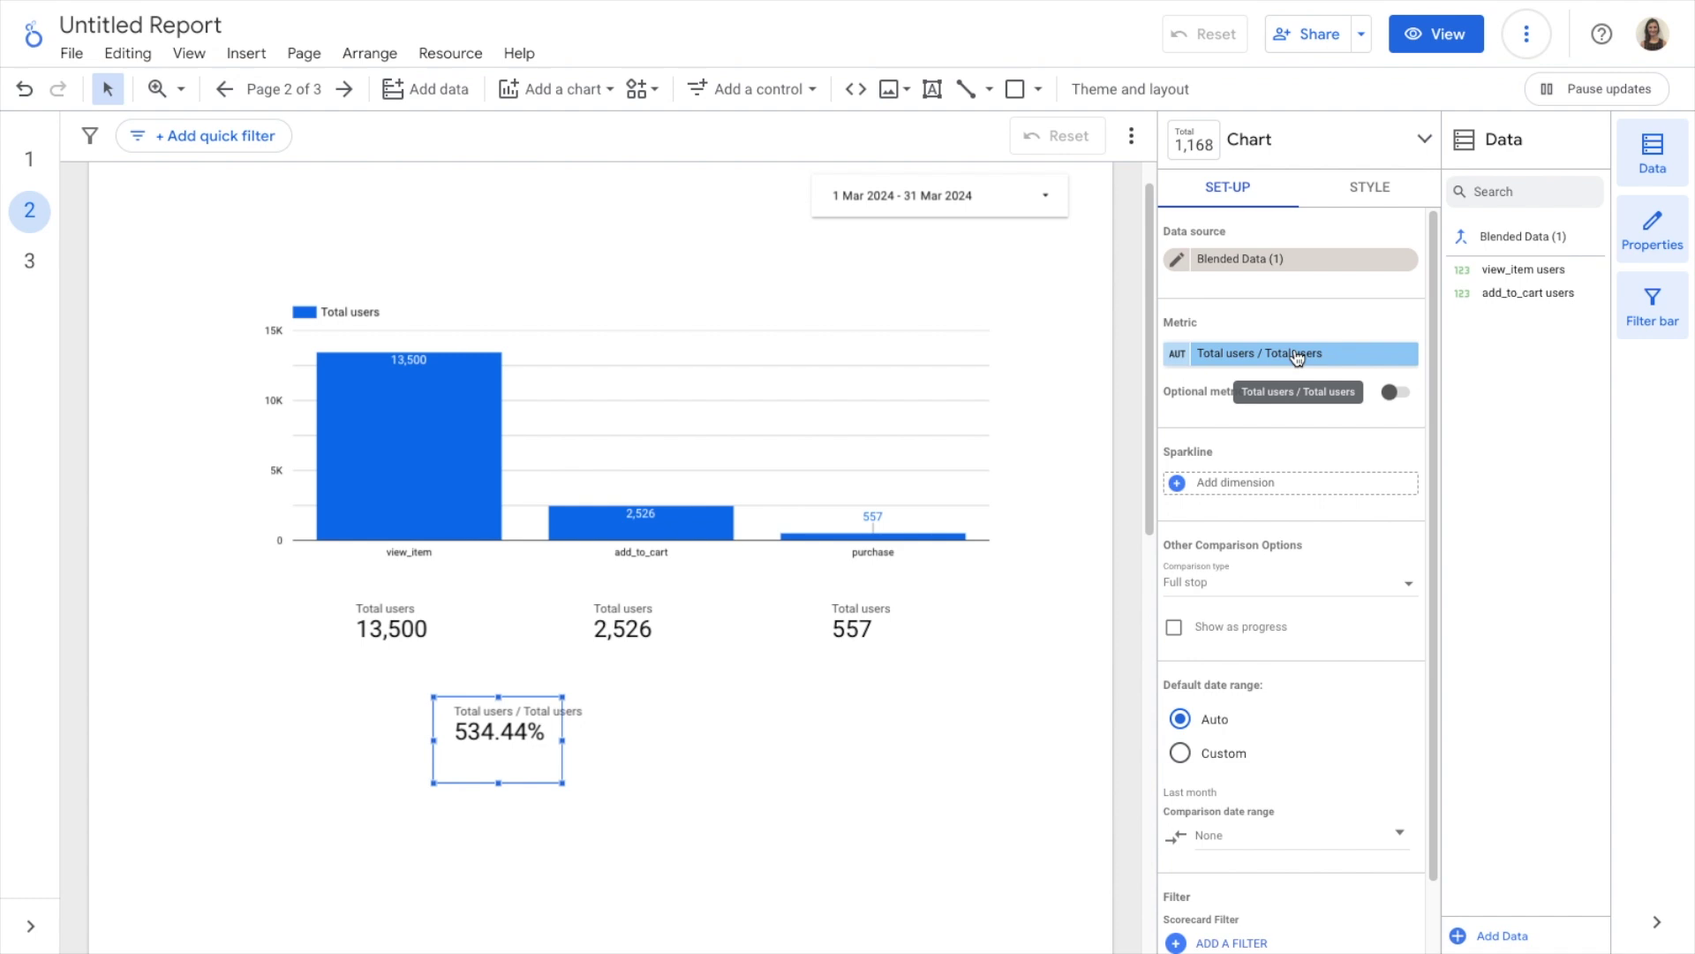
left_click(1177, 354)
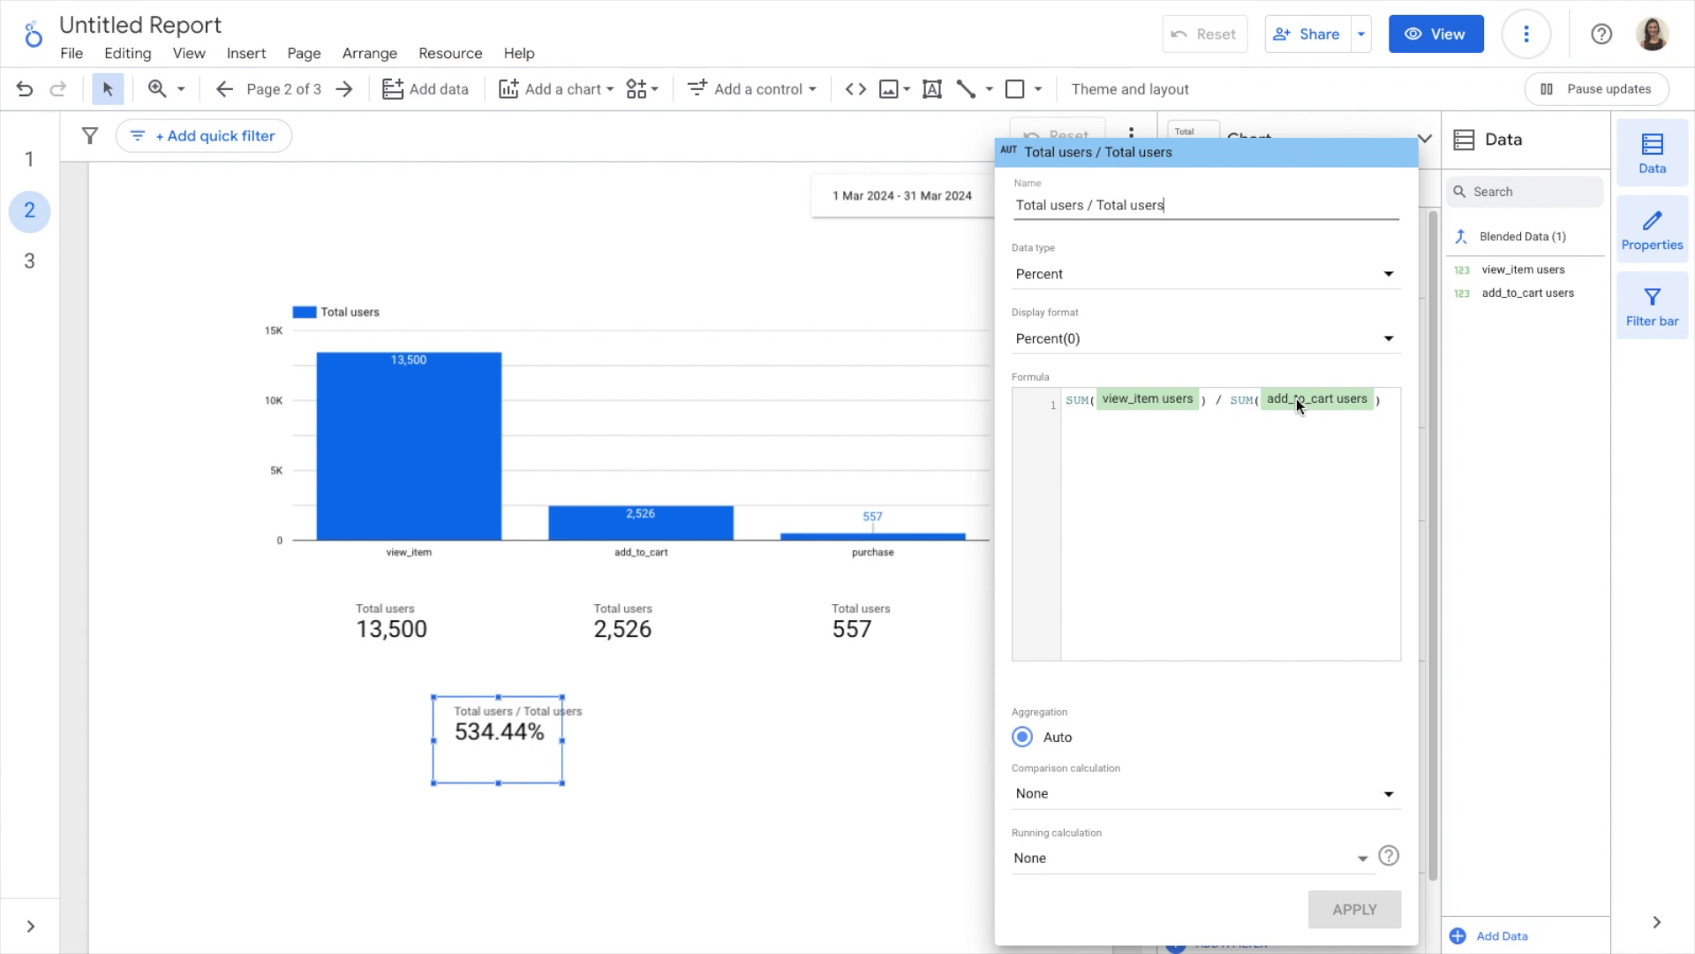
Rewrite the metric formula to SUM(add_to_cart users) / SUM(view_item users)
left_click(1210, 402)
key("Left")
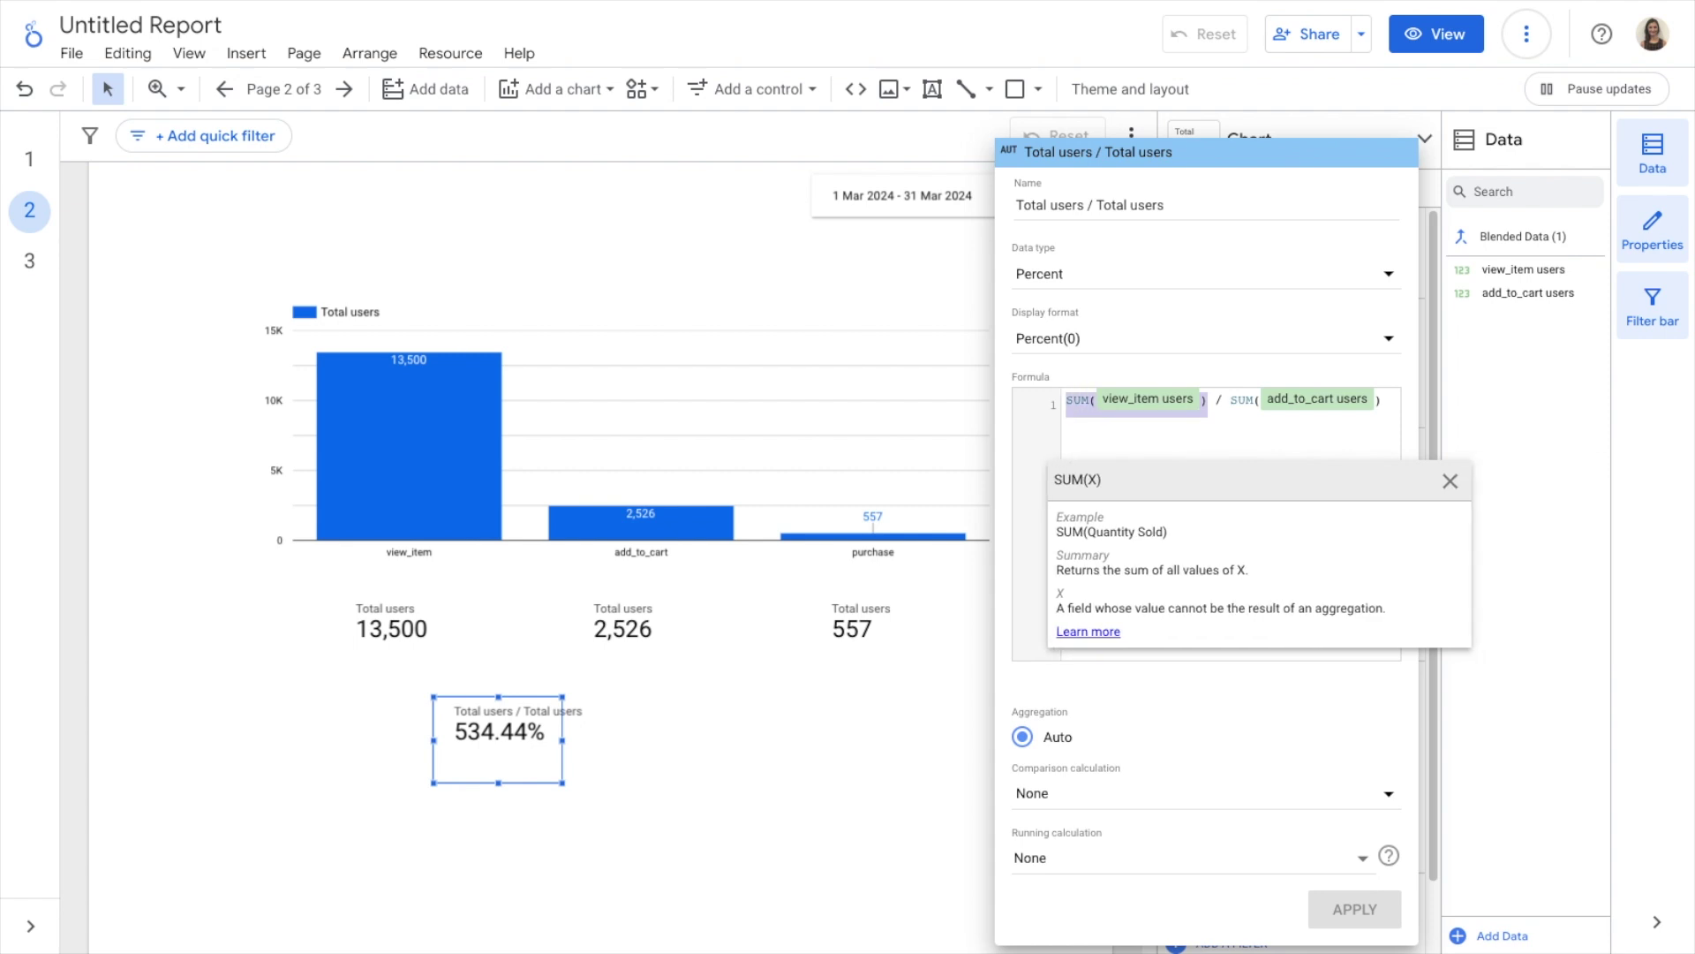
key("BackSpace")
key("BackSpace")
key("BackSpace")
key("BackSpace")
key("BackSpace")
key("BackSpace")
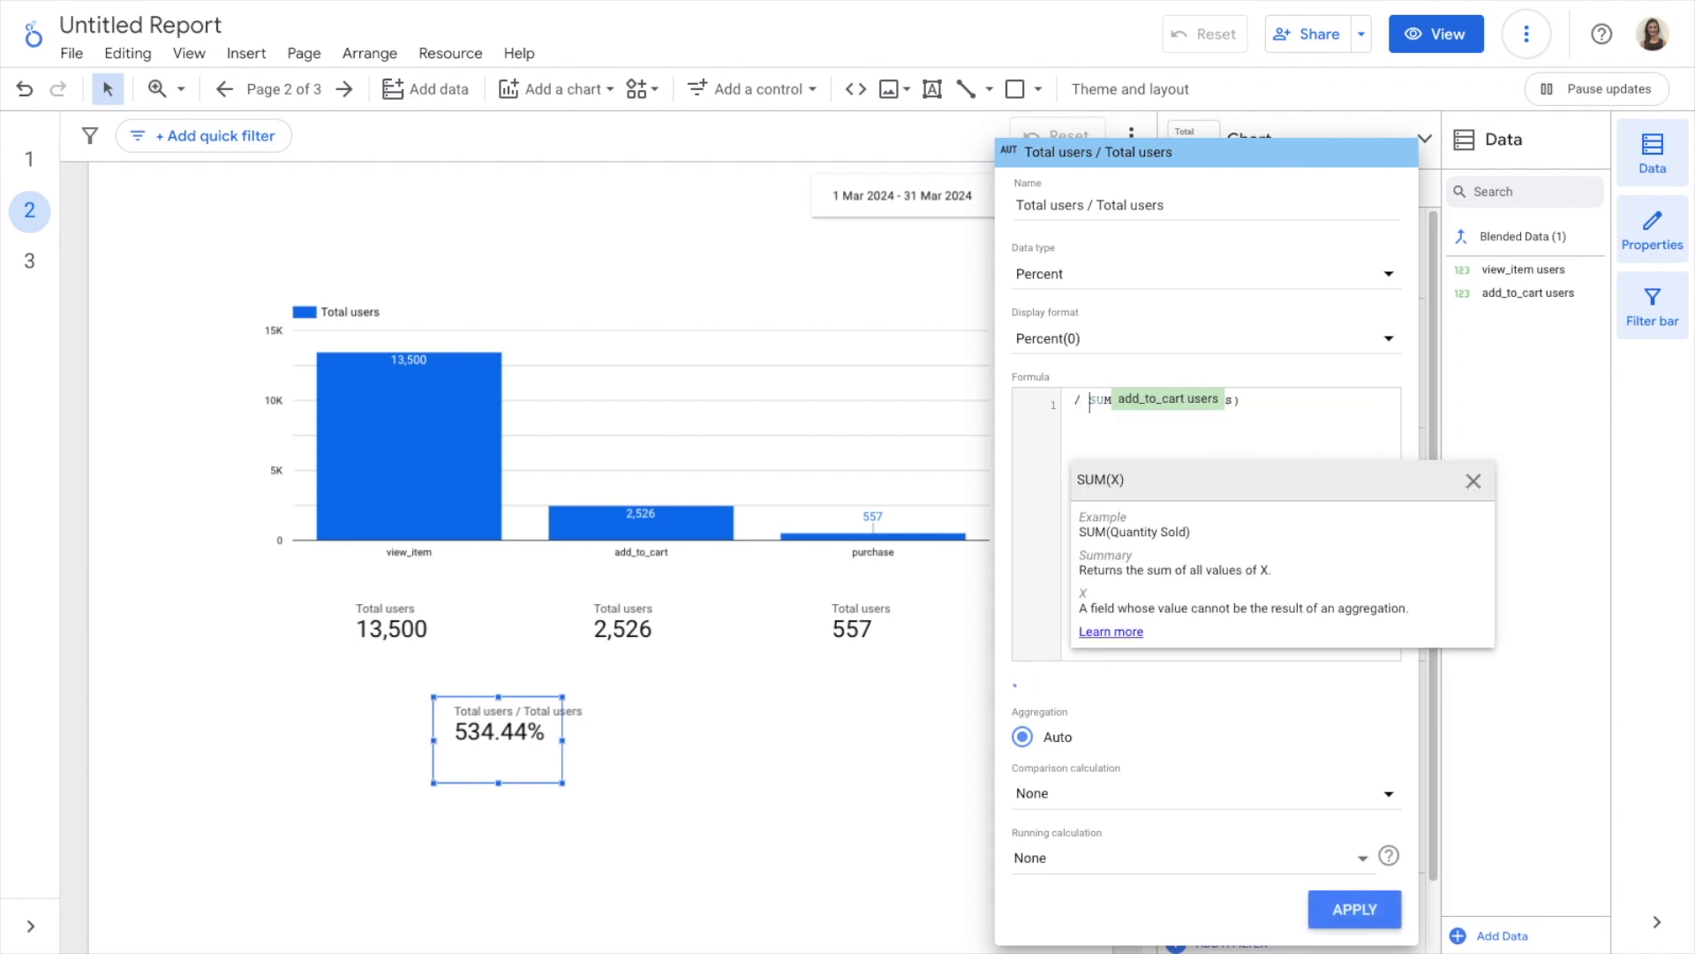
key("BackSpace")
left_click(1301, 403)
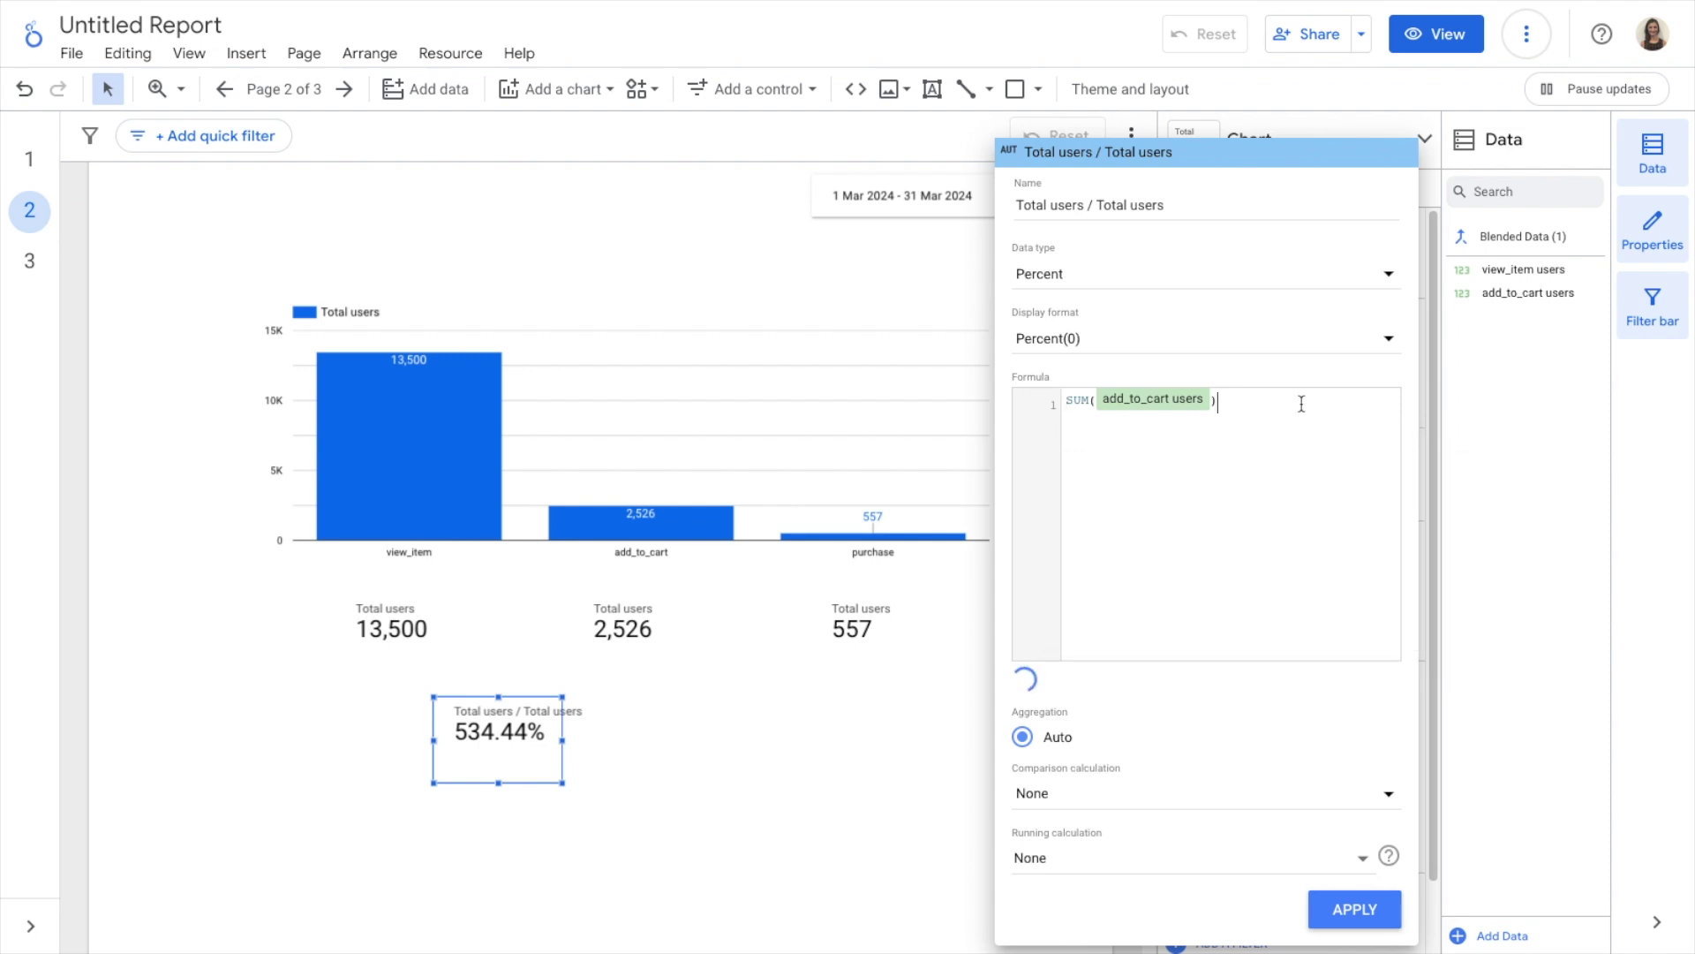
type("/ v")
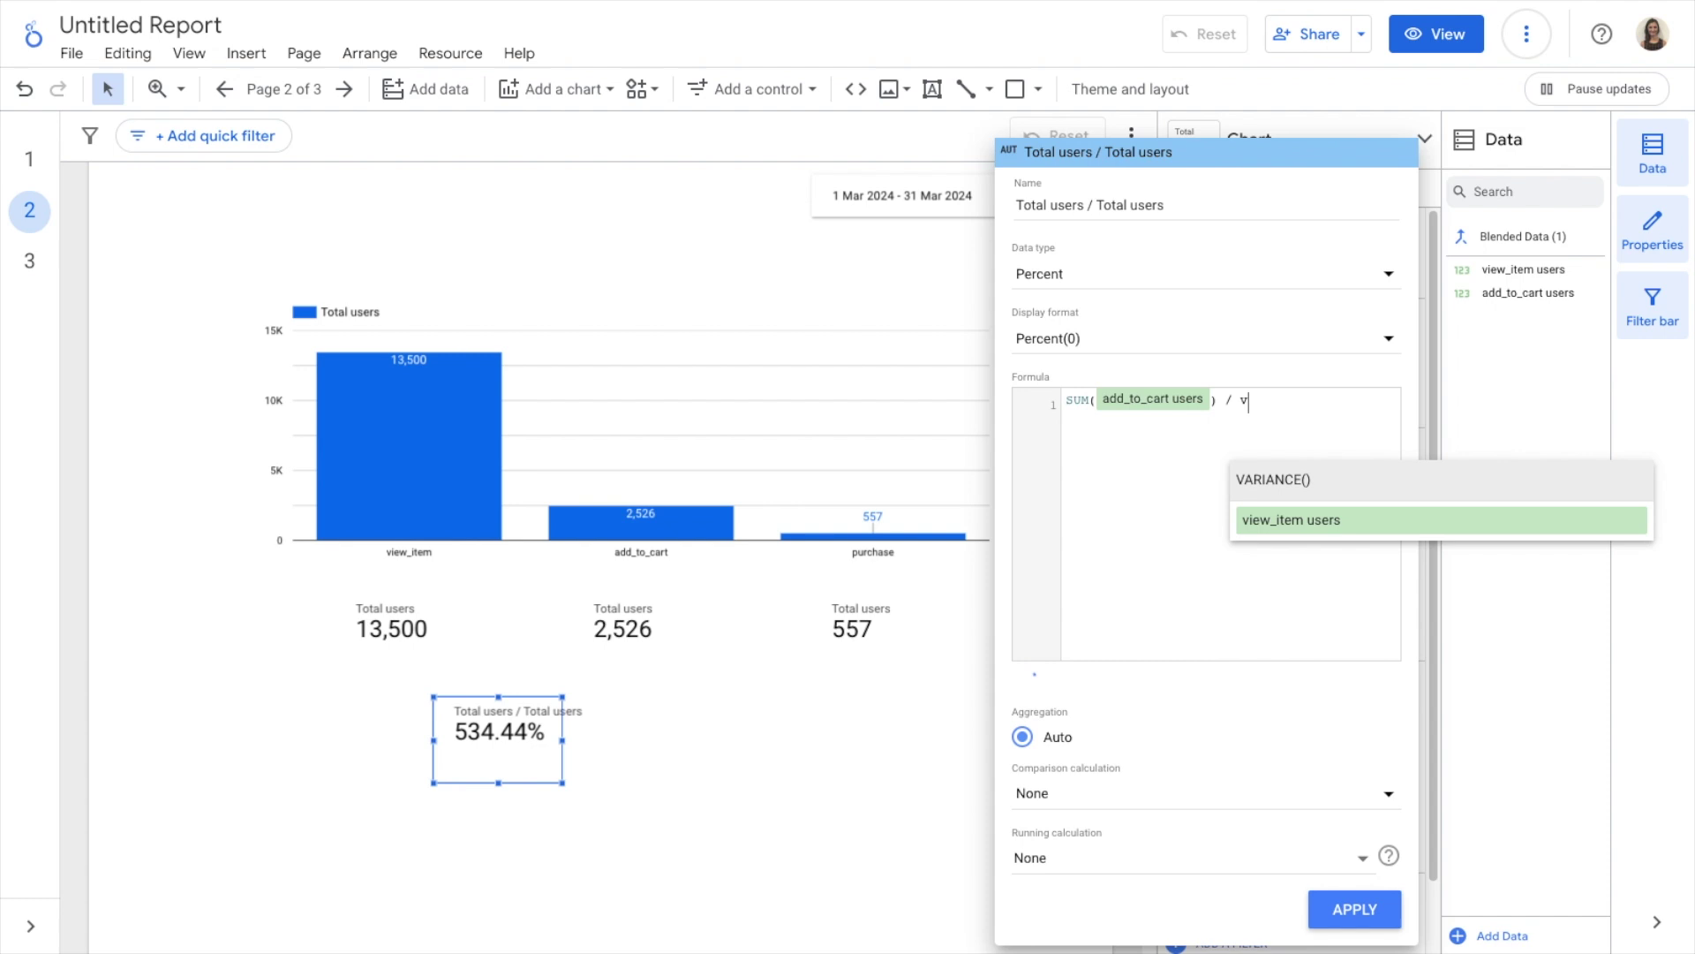
key("Return")
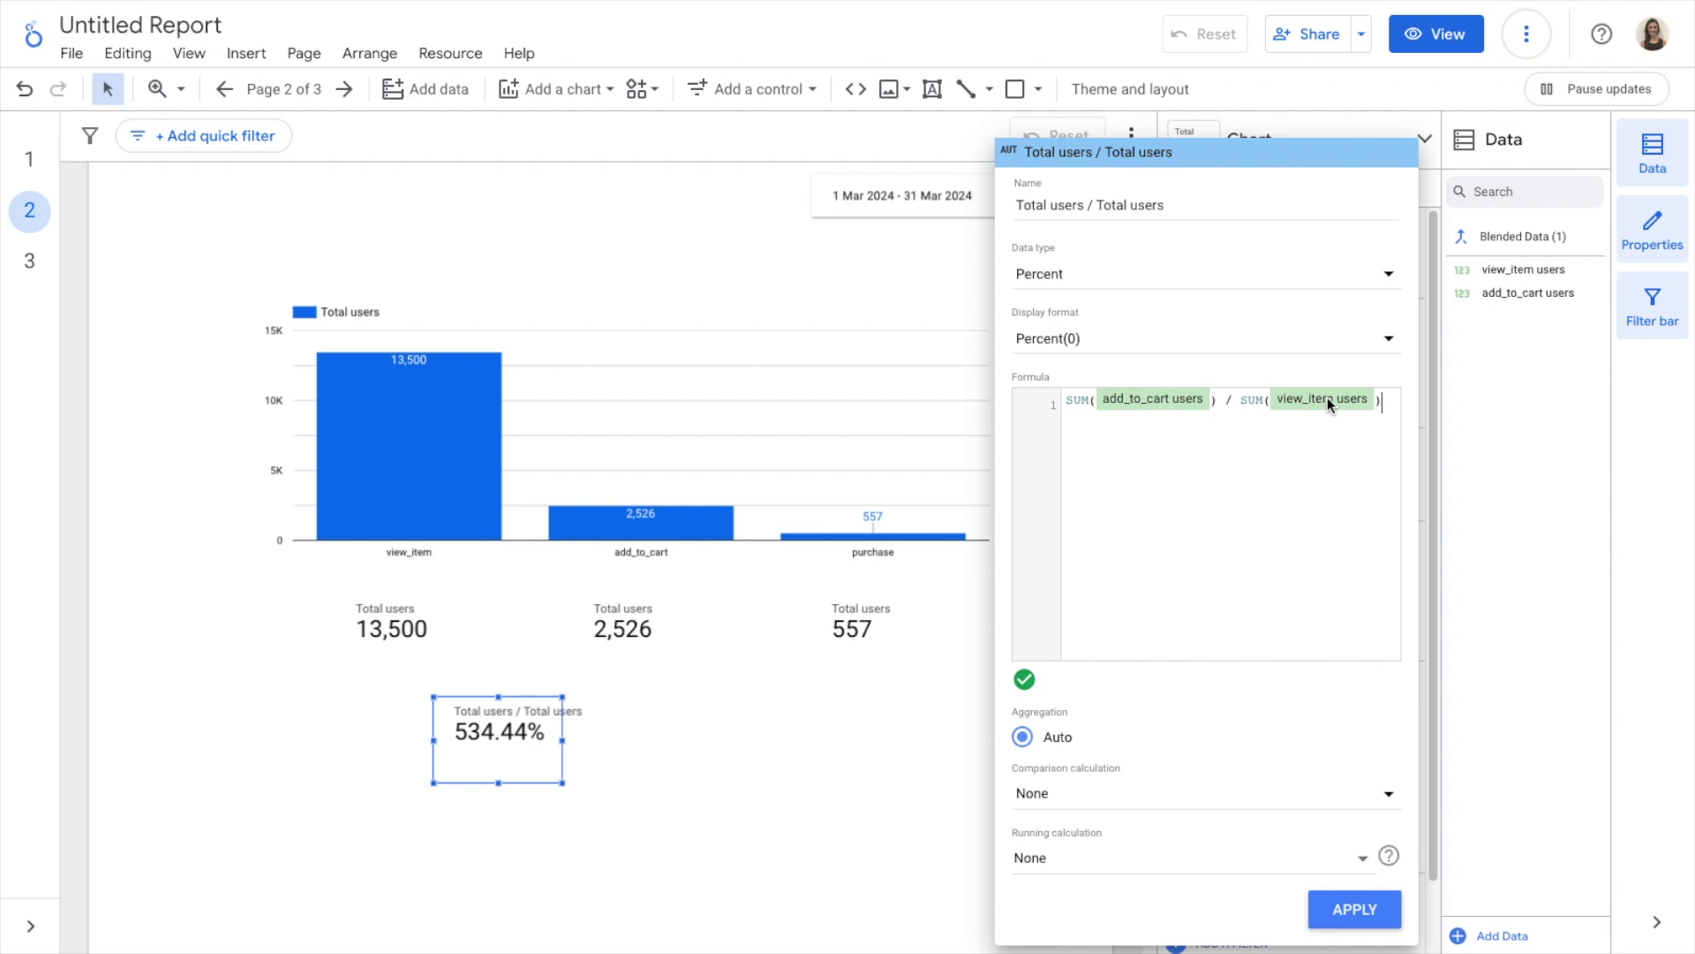
Rename the metric '% users that add to cart', set it to Percent with one decimal, and apply
triple_click(1174, 198)
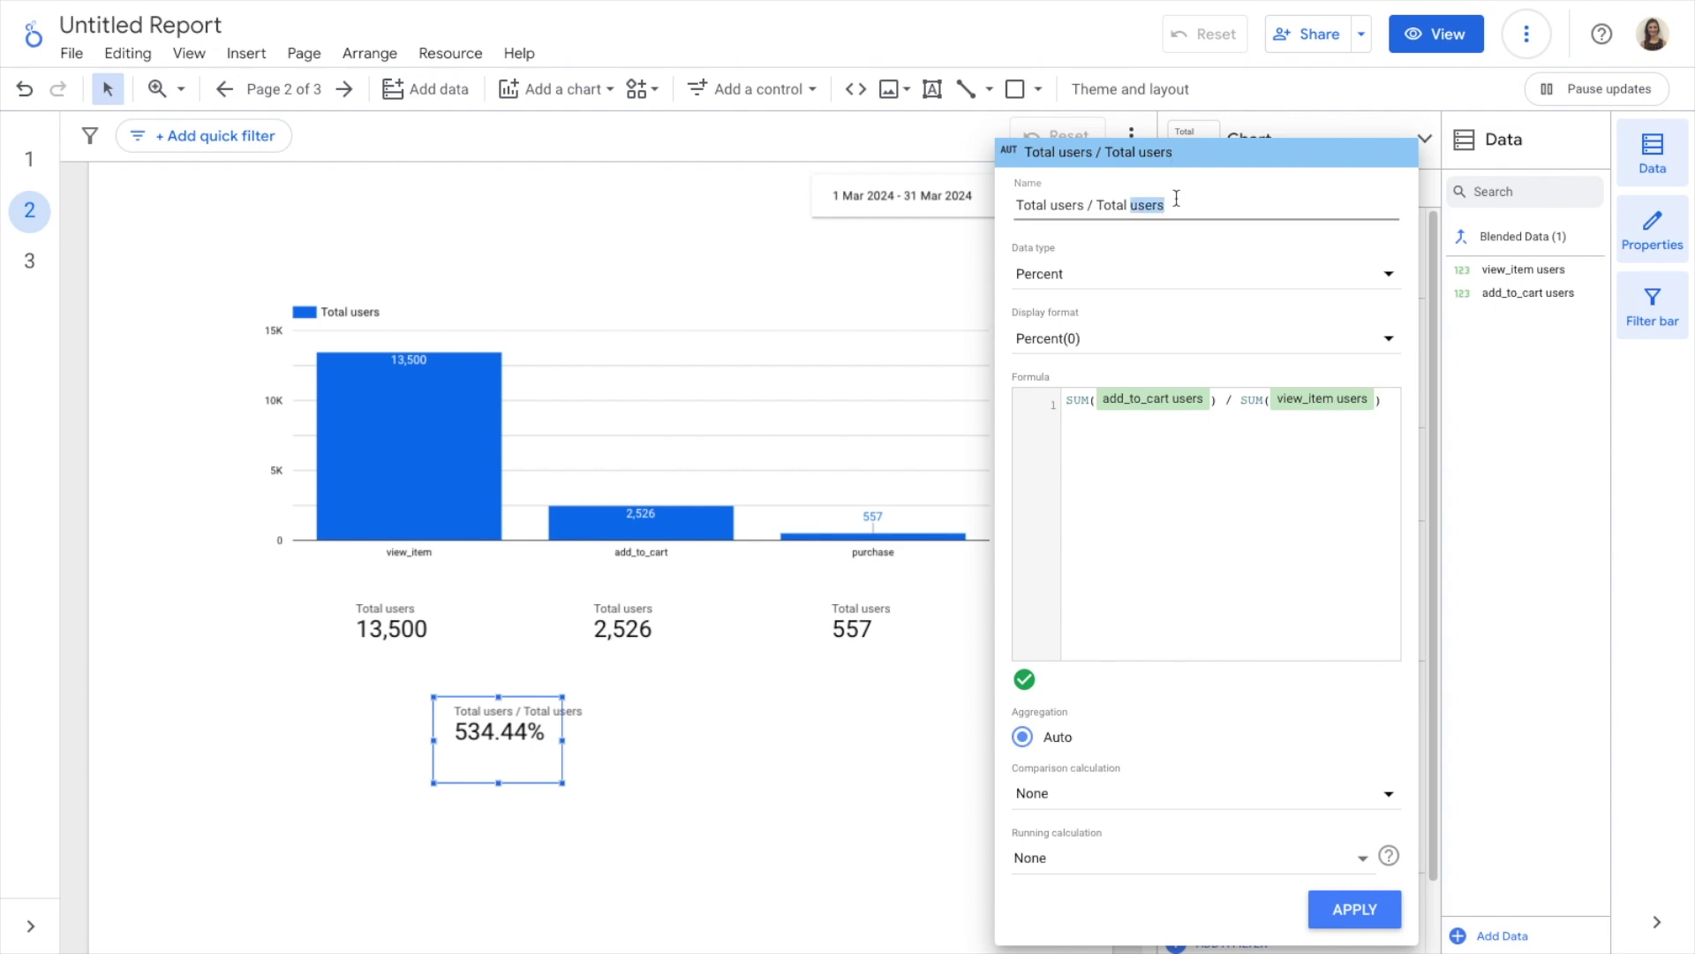
type("%")
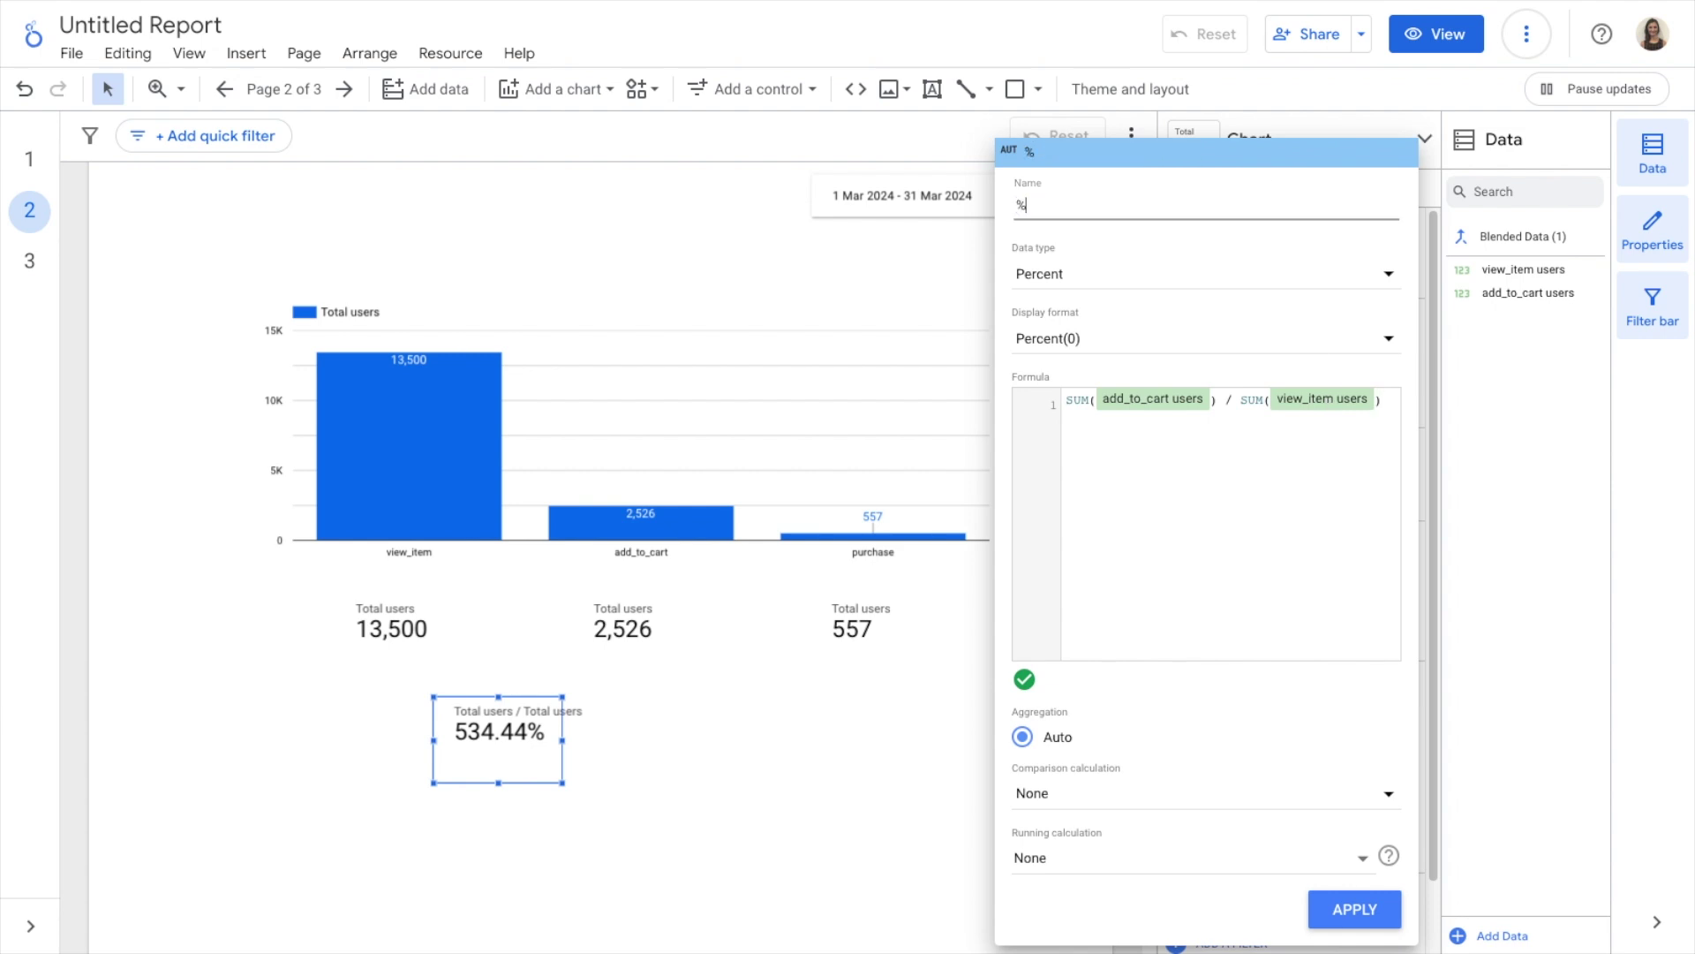
type(" users that add")
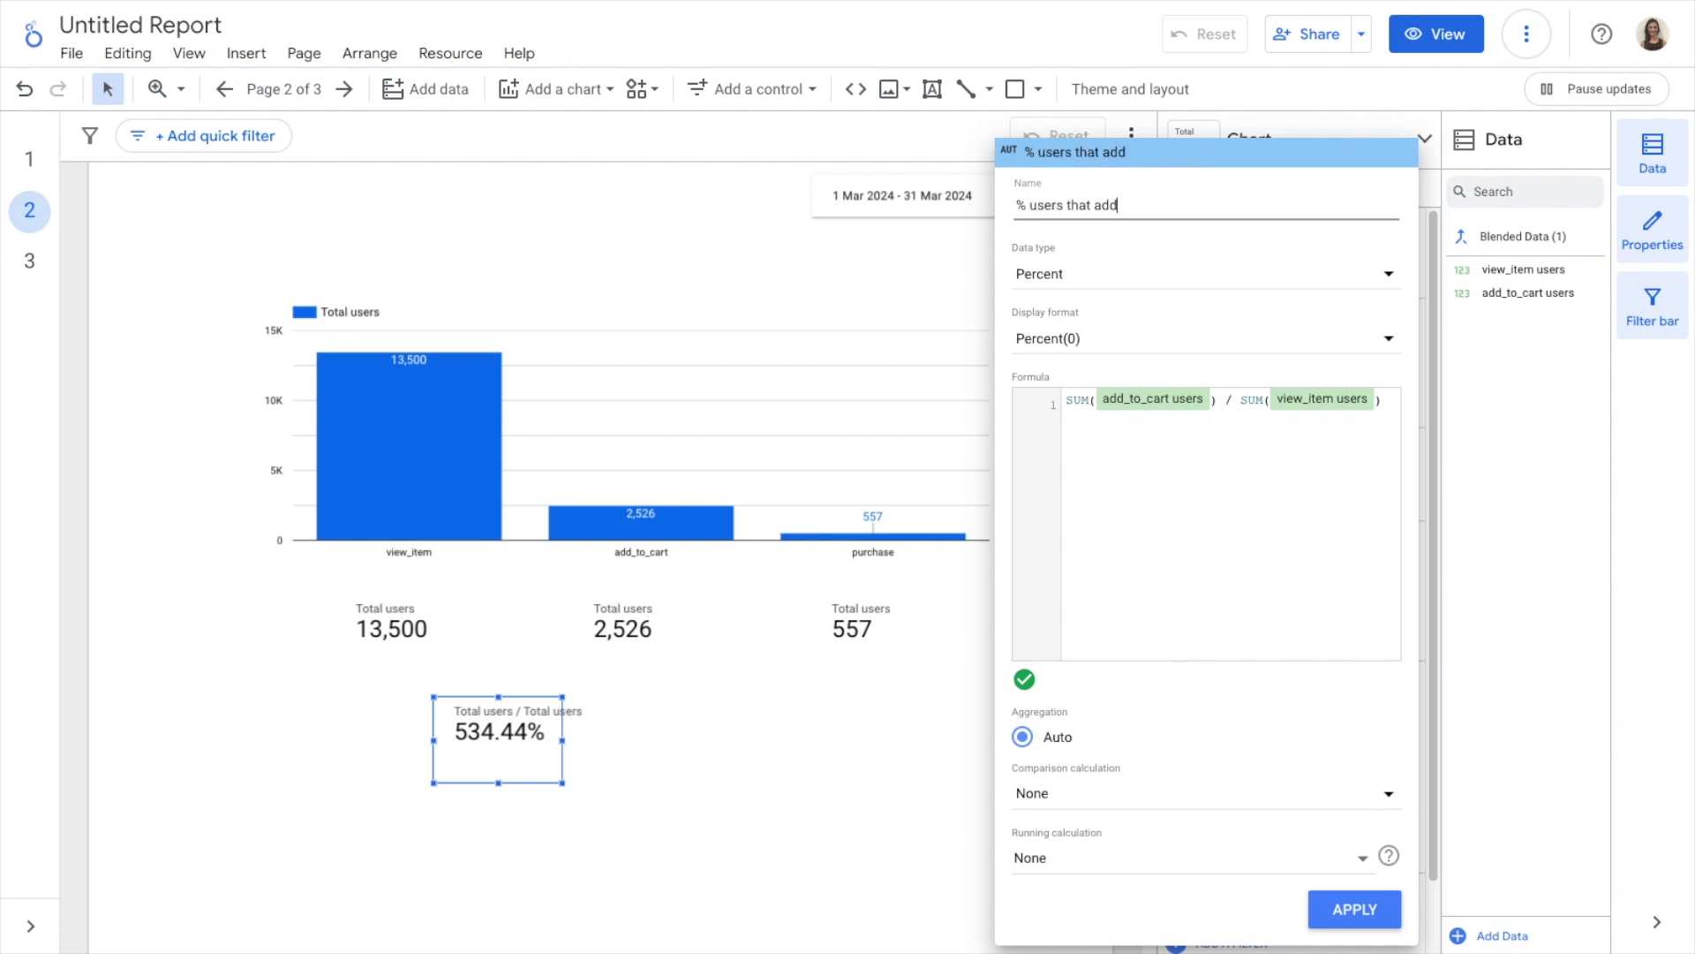
type(" to ca")
left_click(1084, 280)
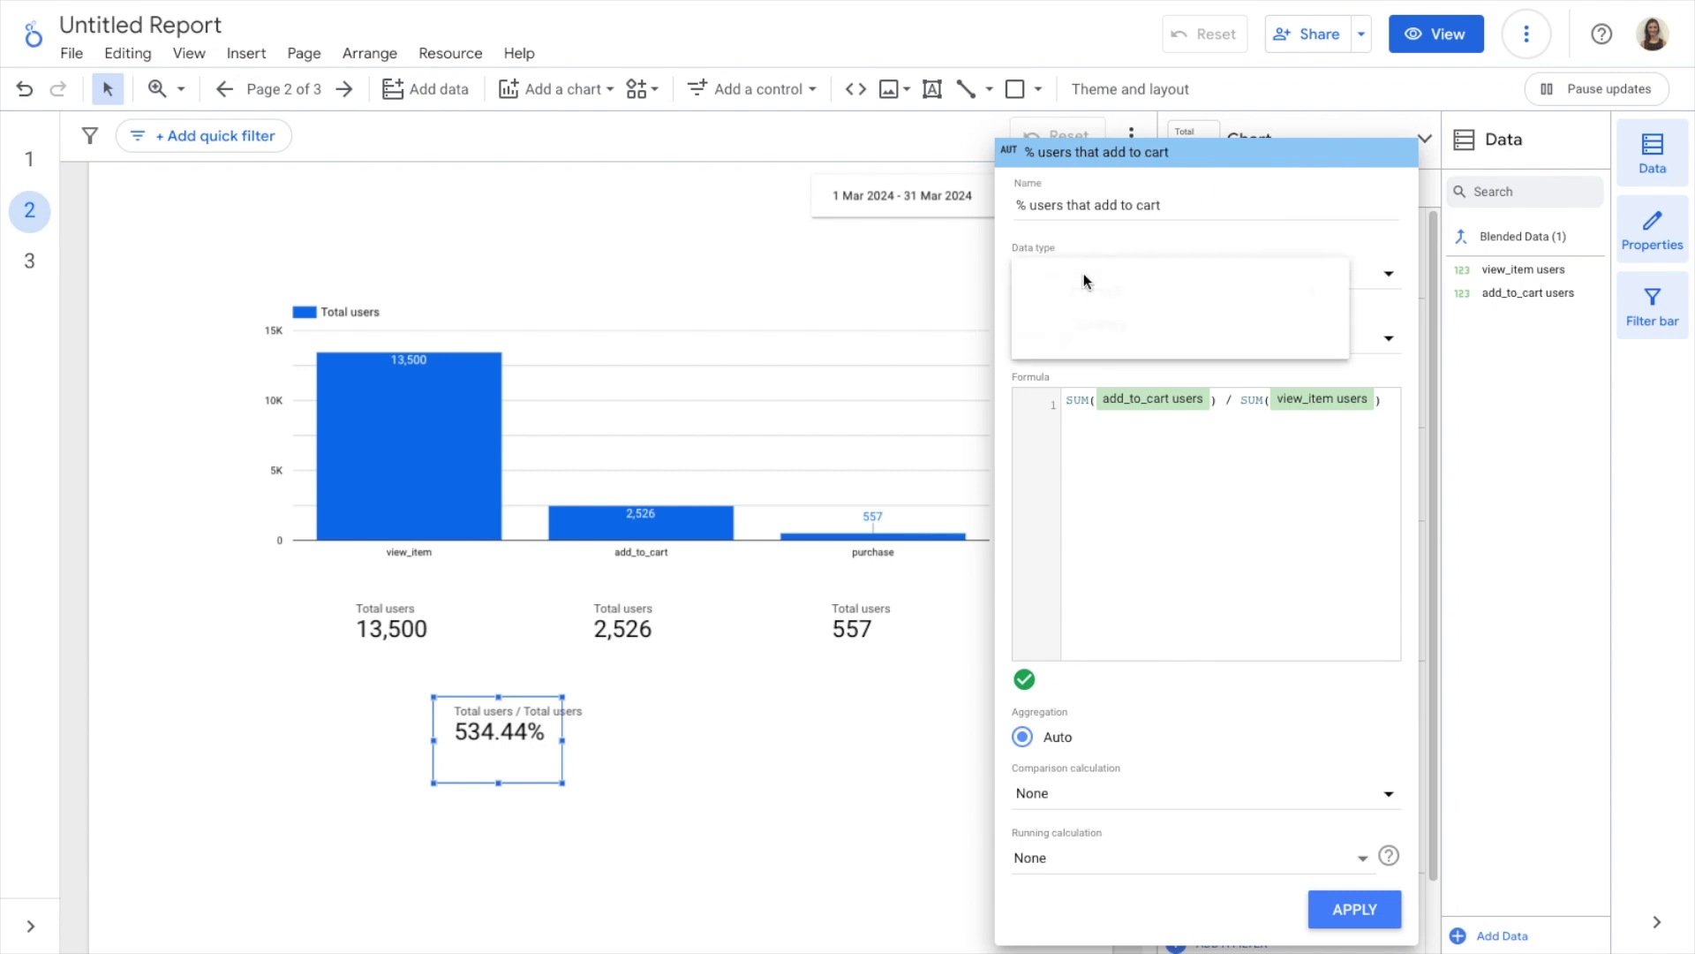
mouse_move(1094, 290)
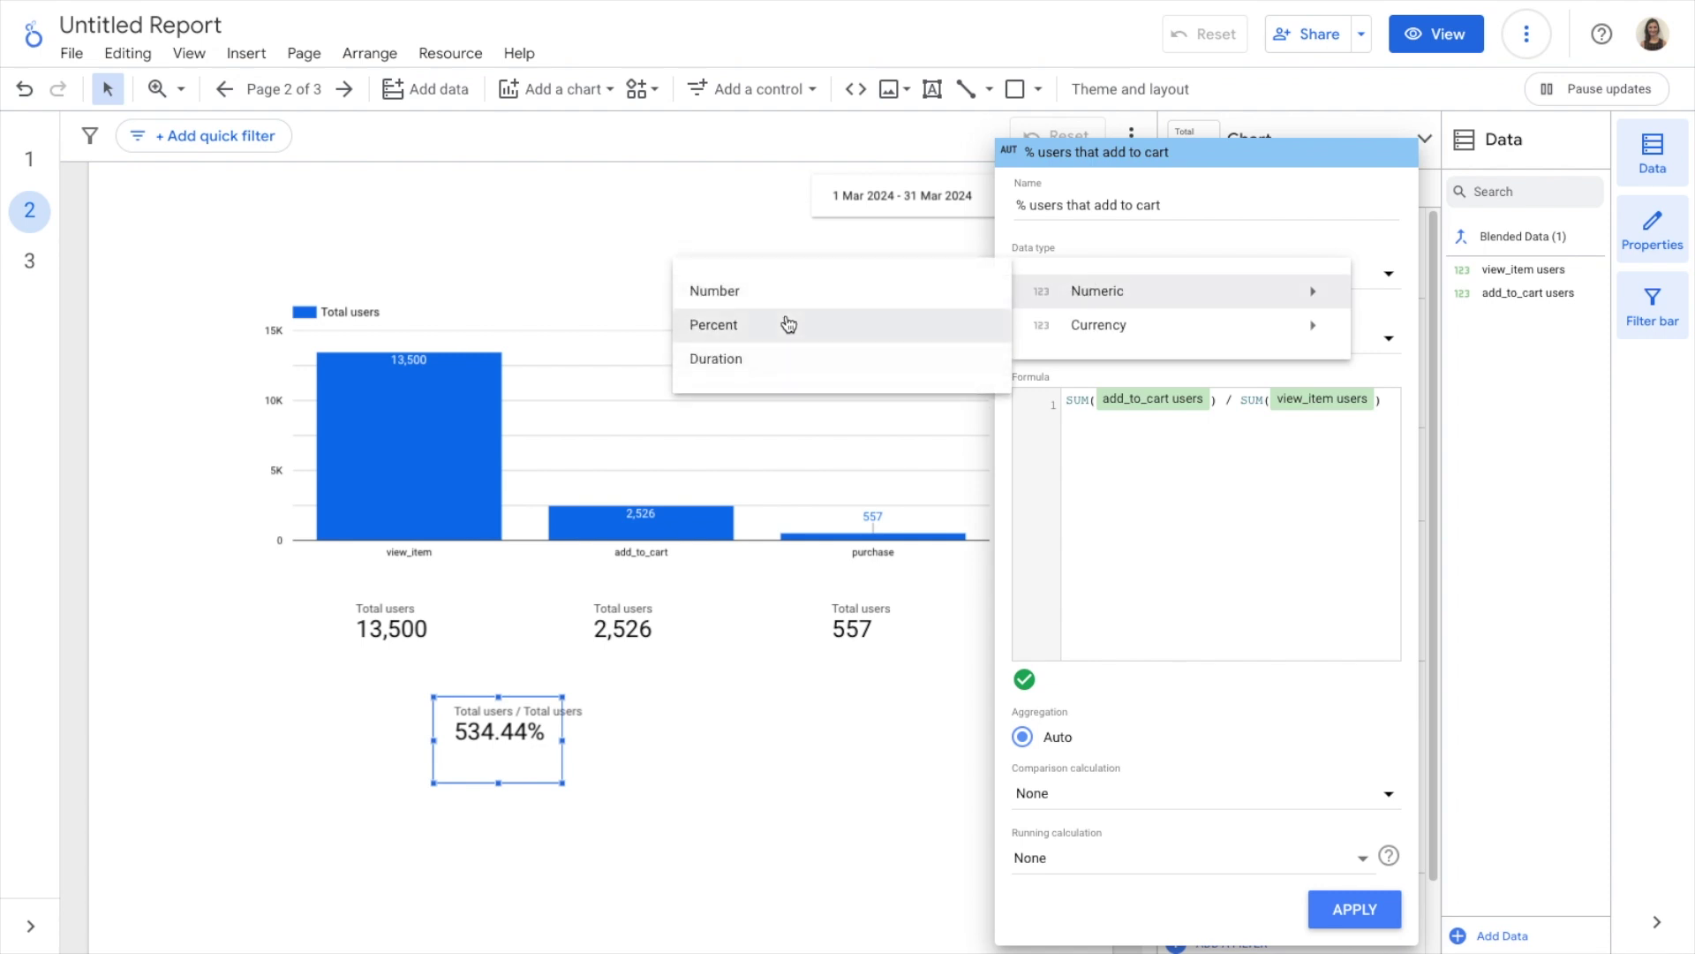
left_click(788, 325)
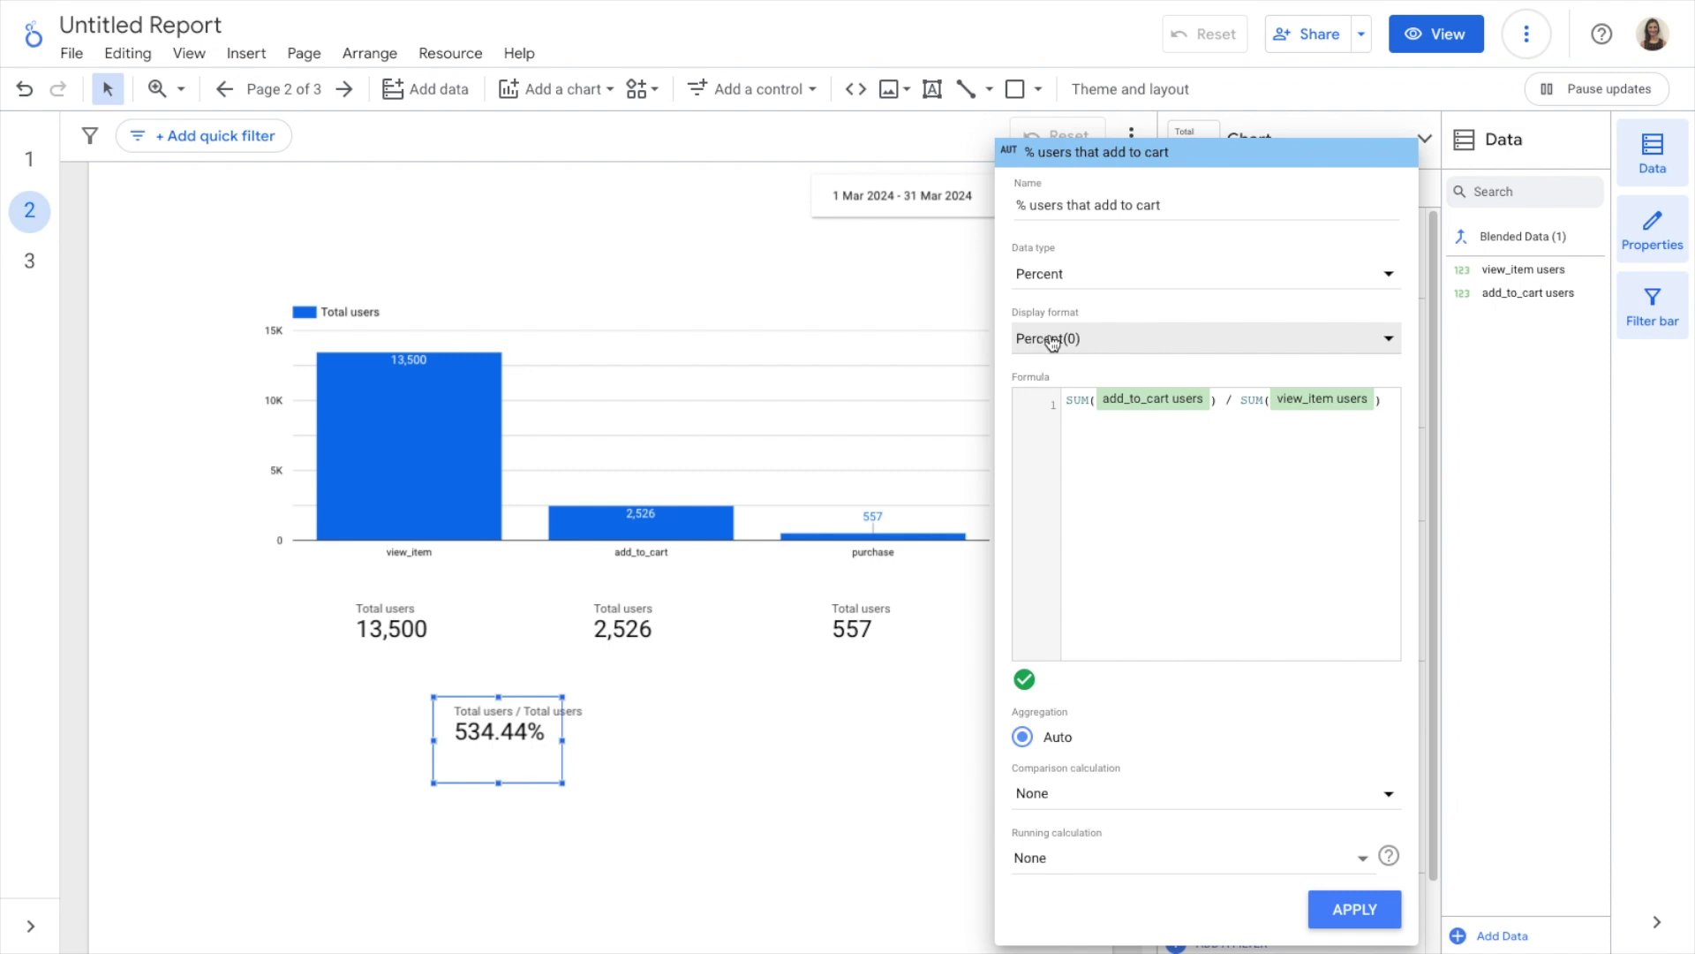
left_click(1082, 340)
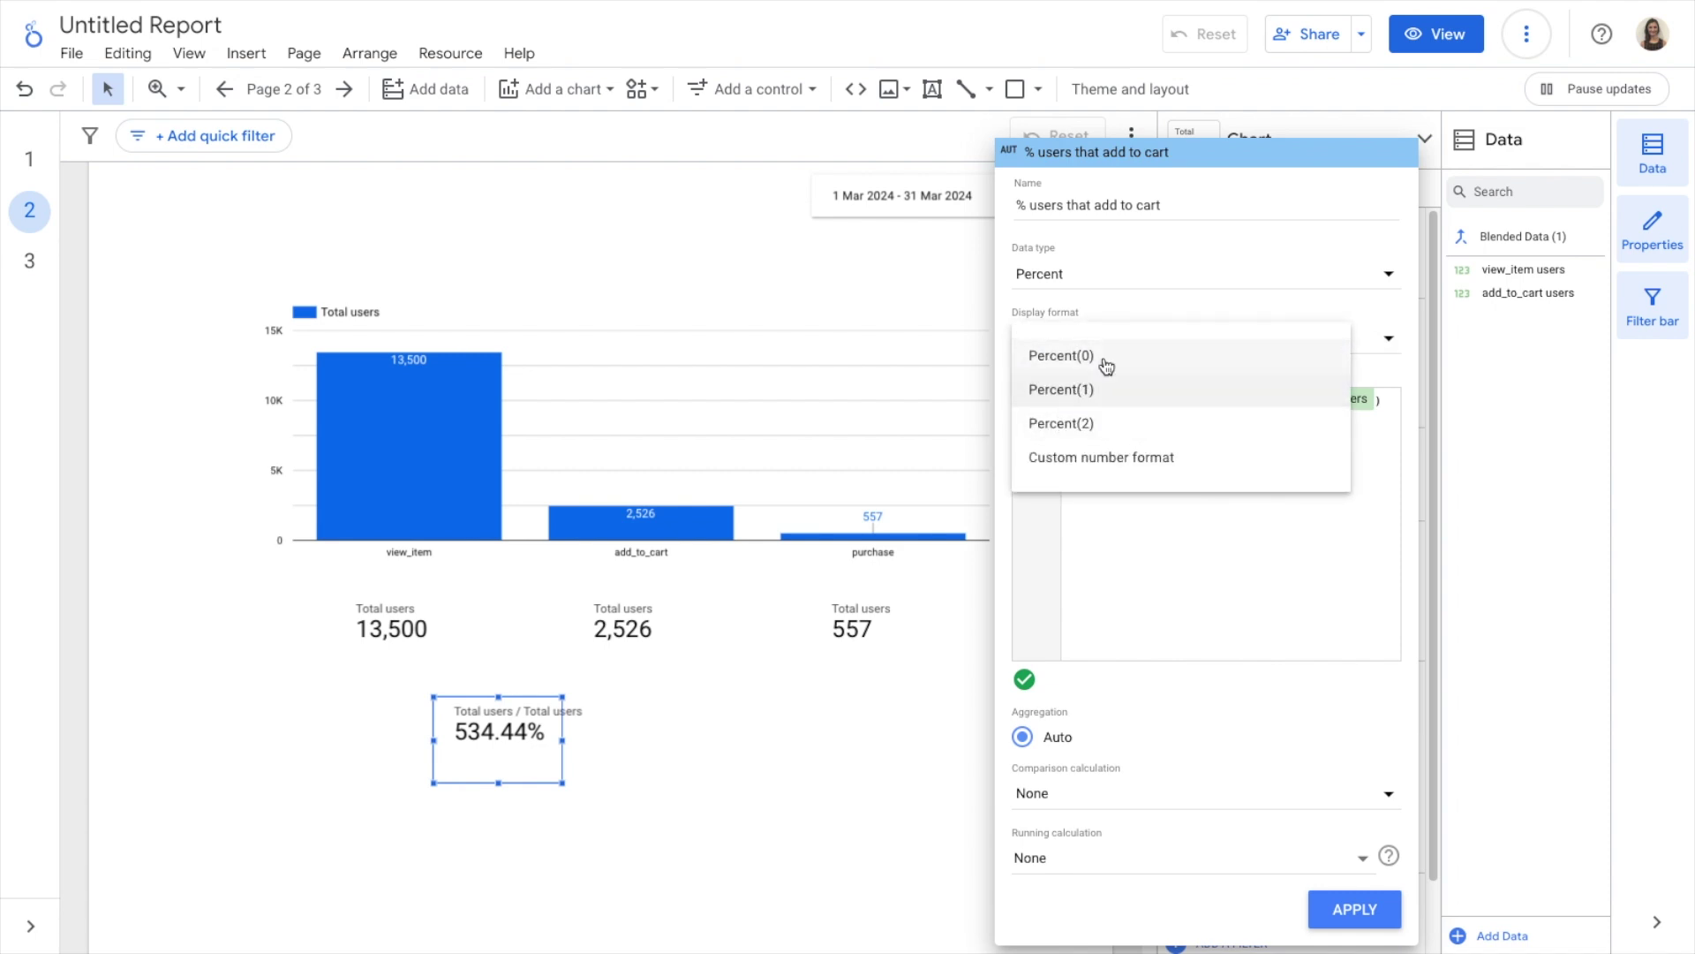
left_click(1090, 389)
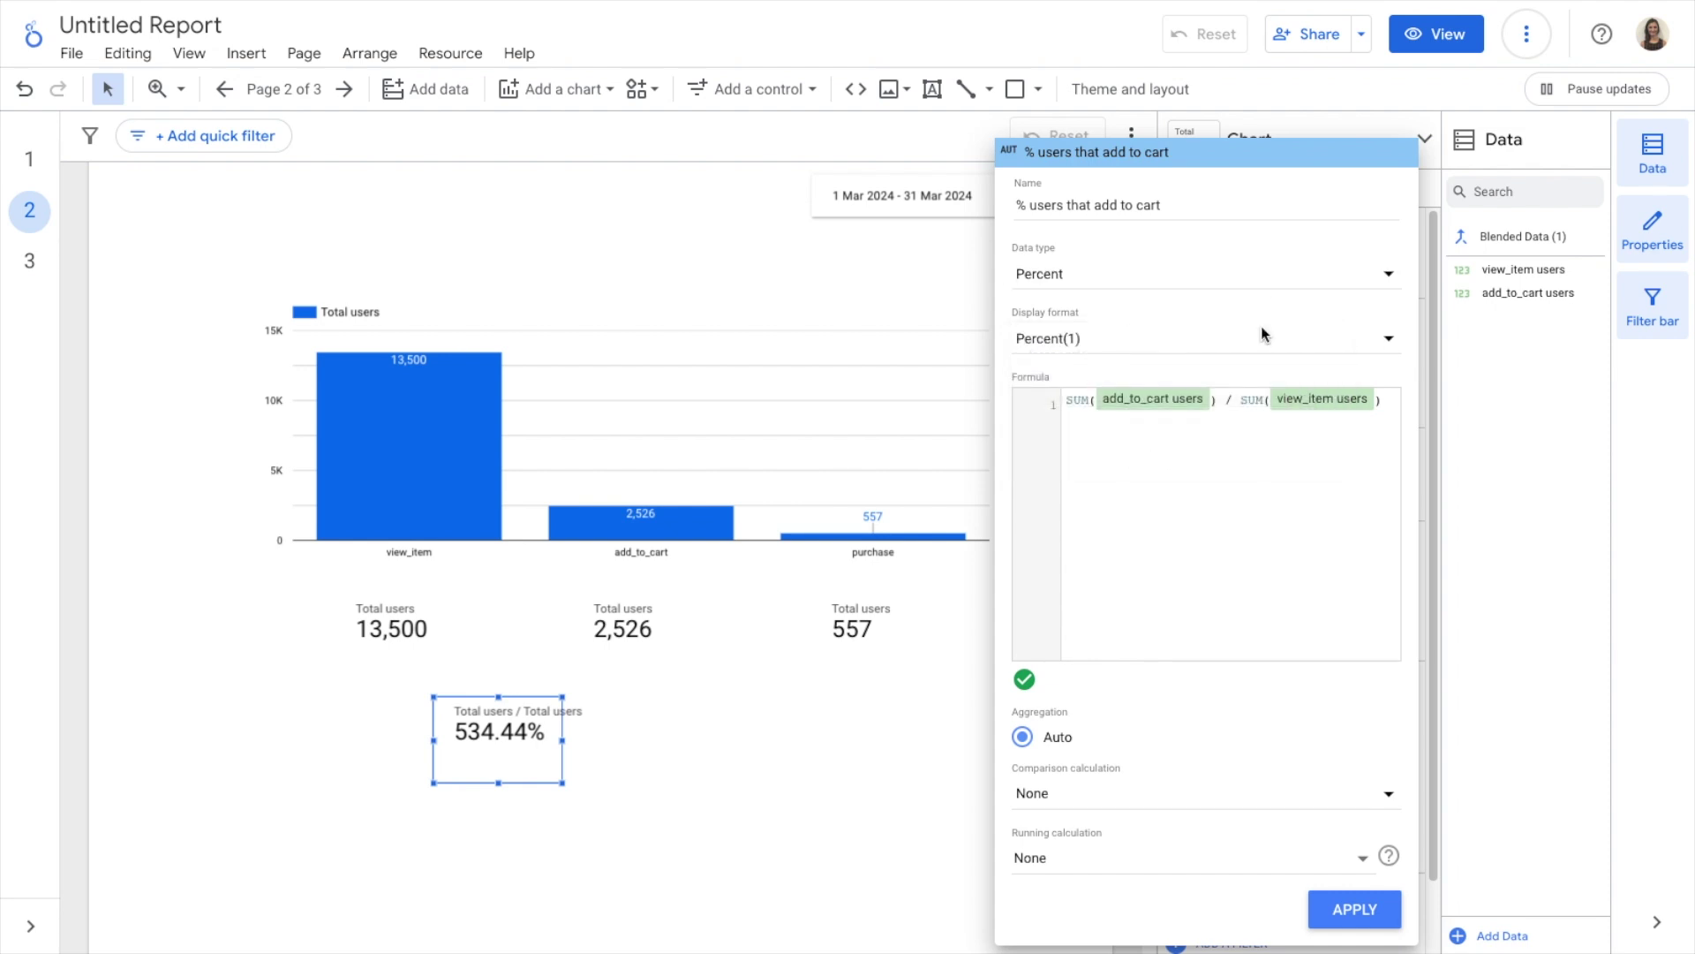
left_click(1367, 920)
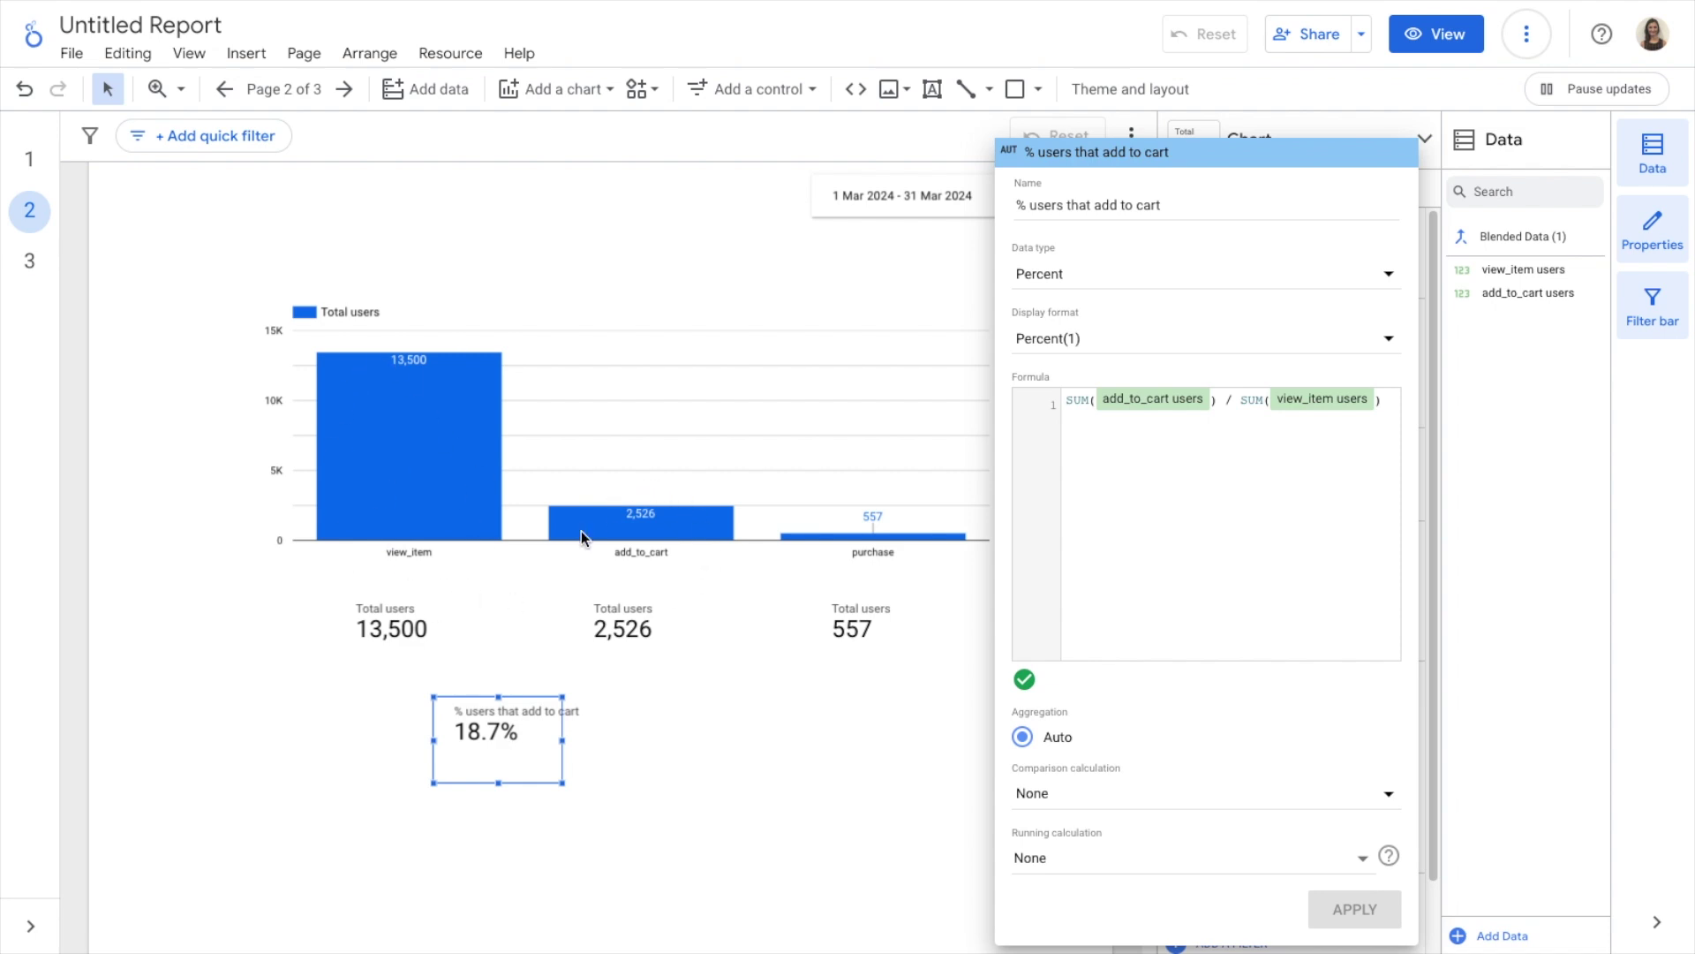
left_click(653, 675)
mouse_move(541, 720)
left_mouse_down()
mouse_move(541, 700)
mouse_move(559, 707)
left_mouse_up()
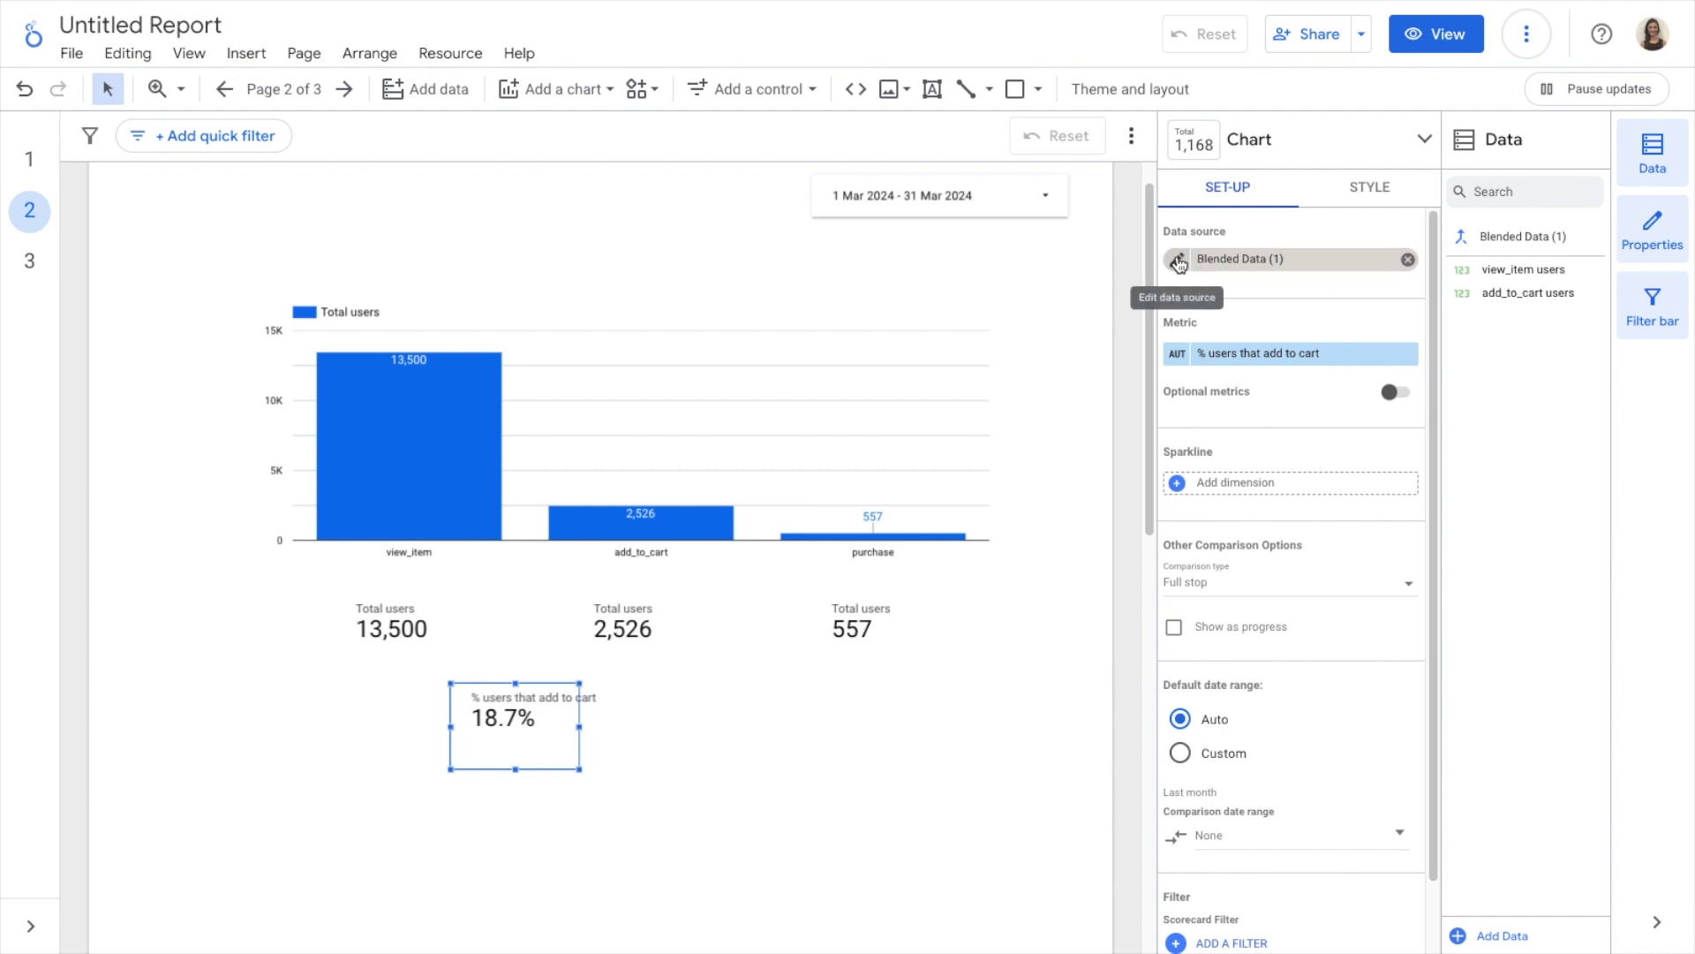
Join a third GA4 - Google Merch Shop table without Event name, using a Cross join to Table 2
left_click(1179, 262)
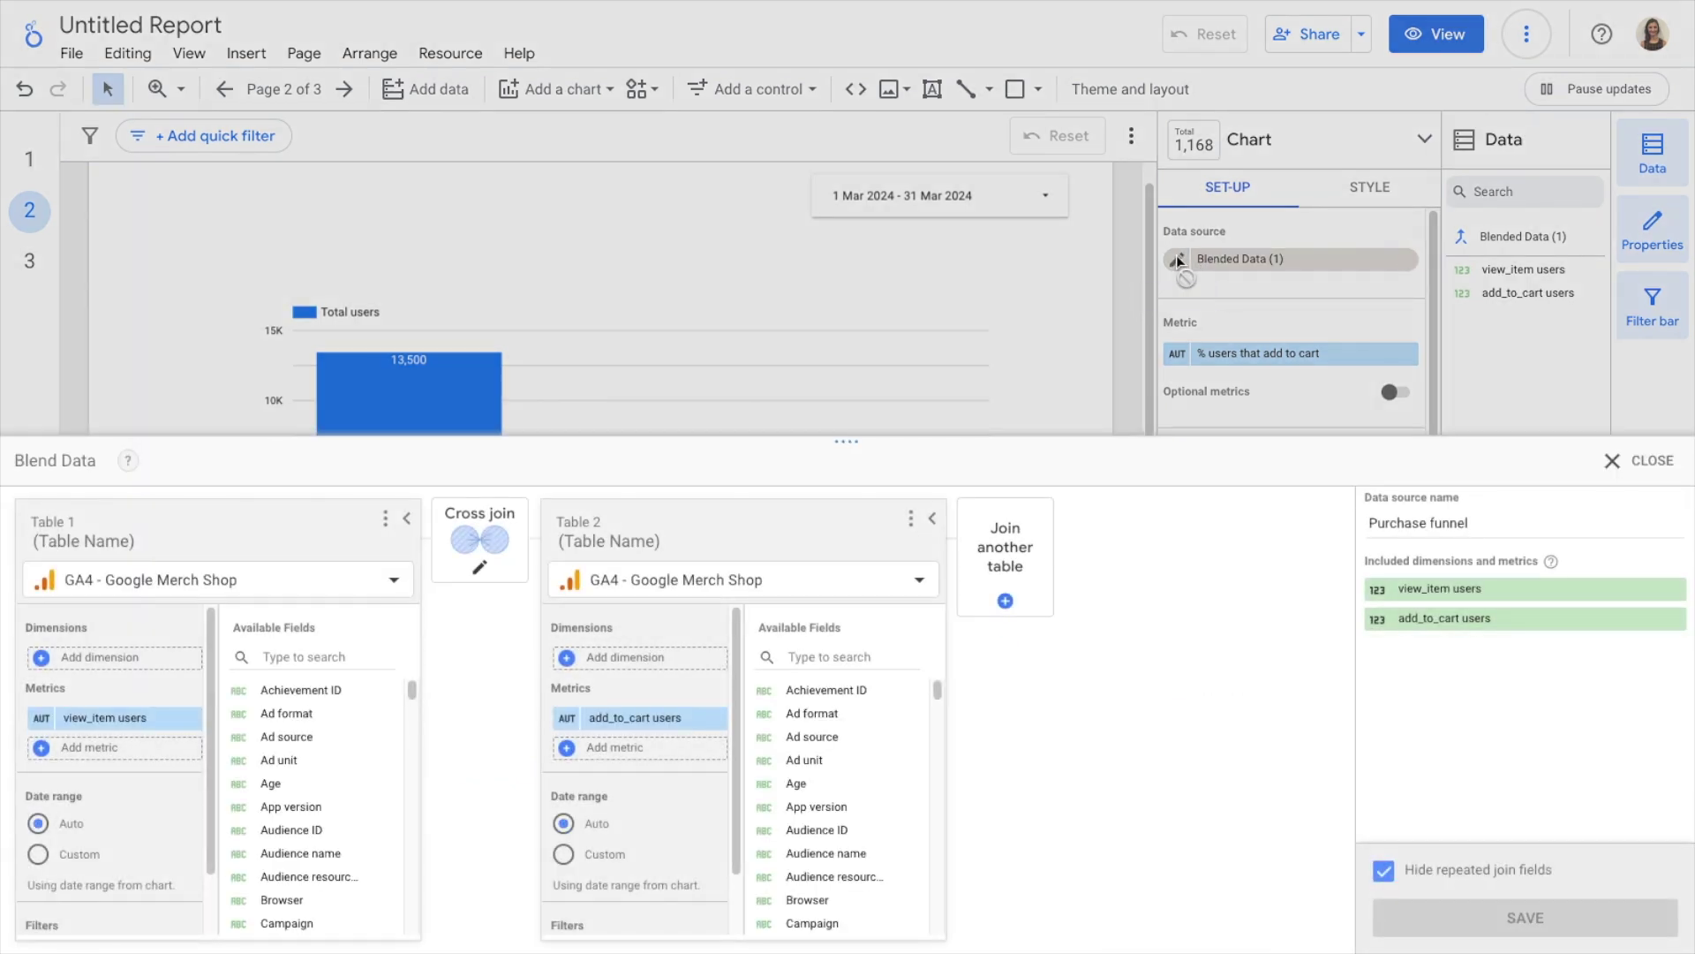
left_click_drag(848, 442, 848, 190)
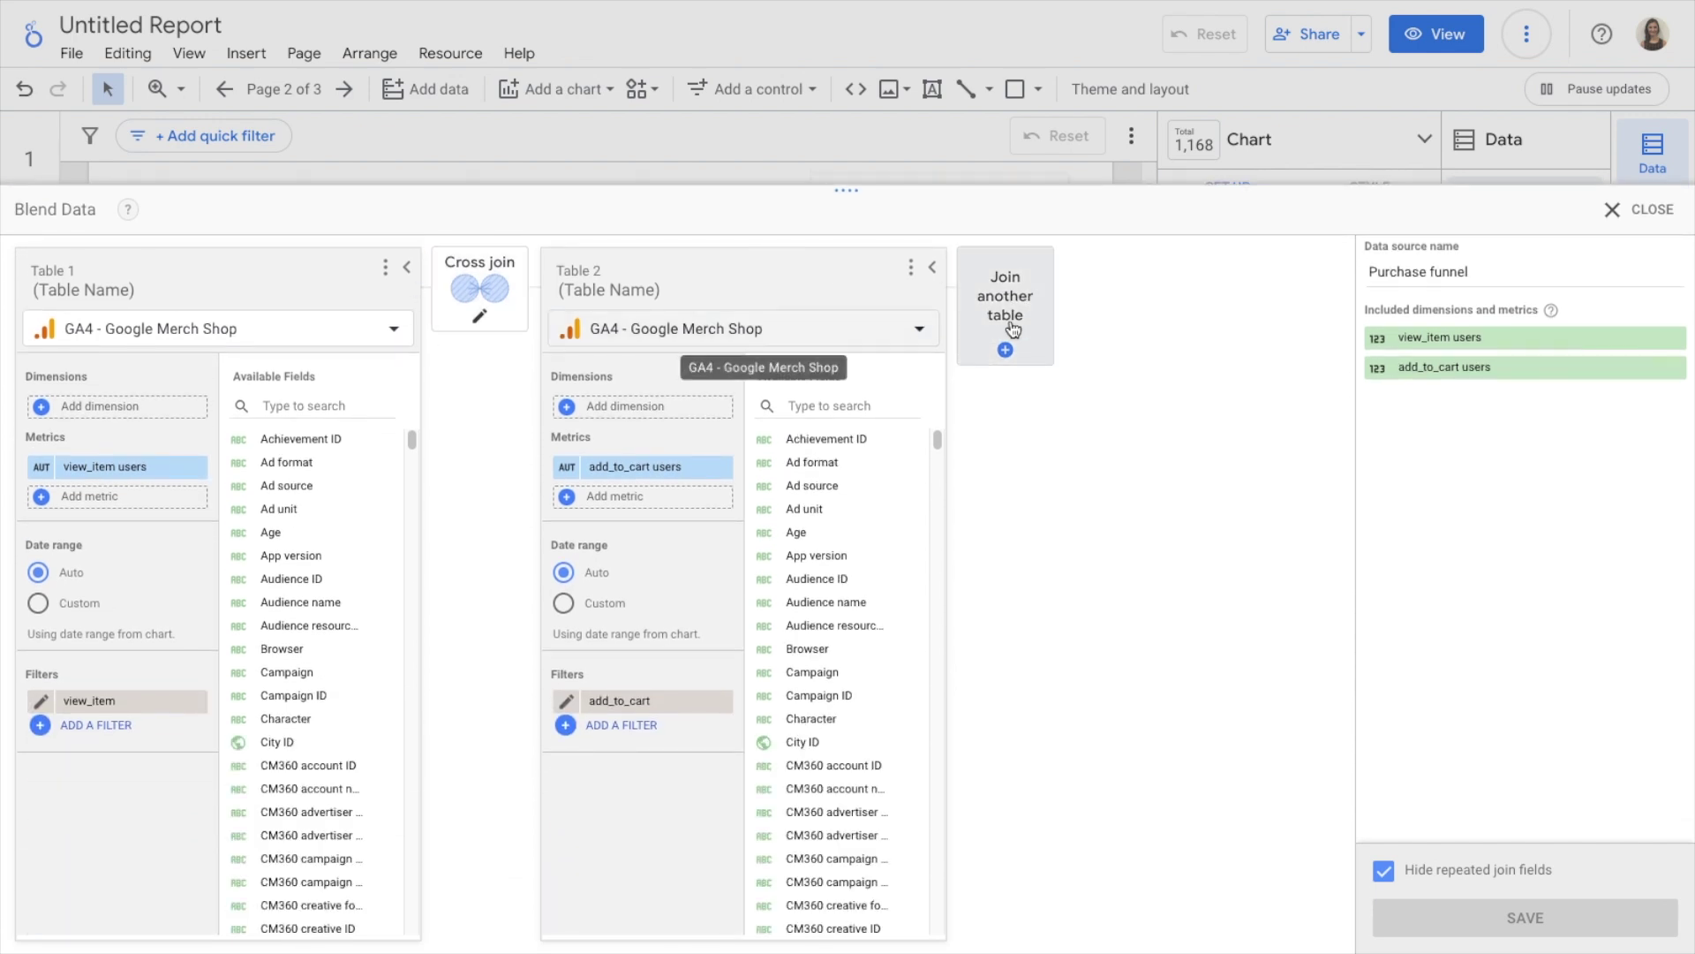
left_click(1017, 306)
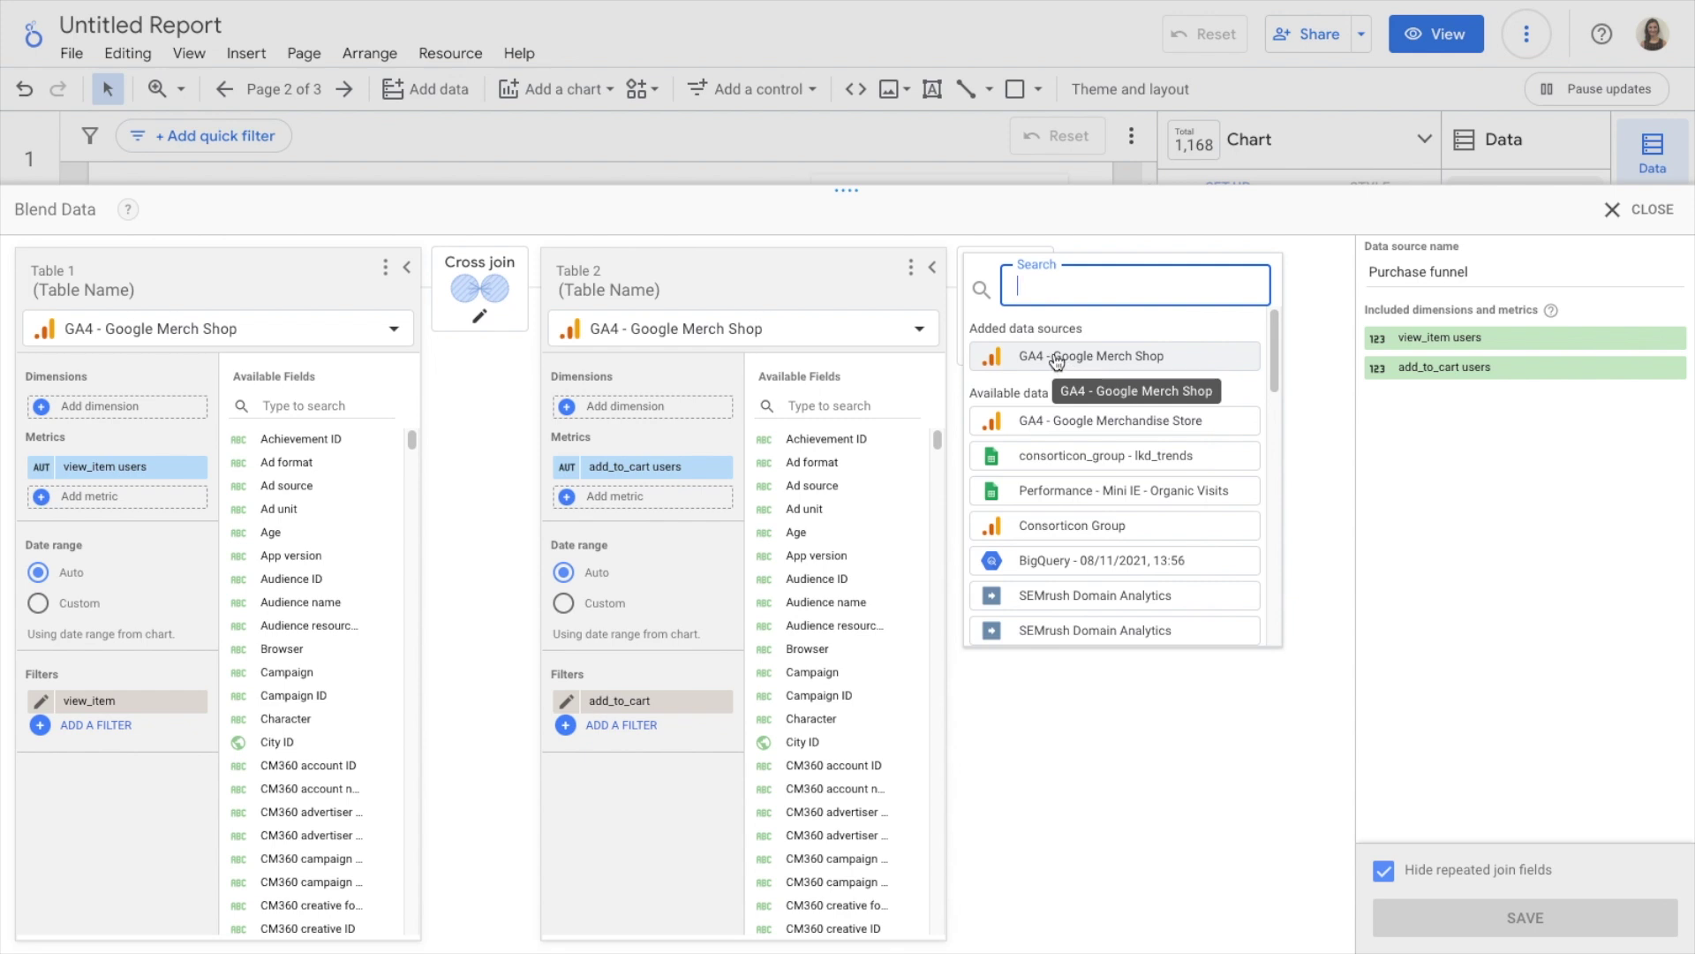
left_click(1053, 355)
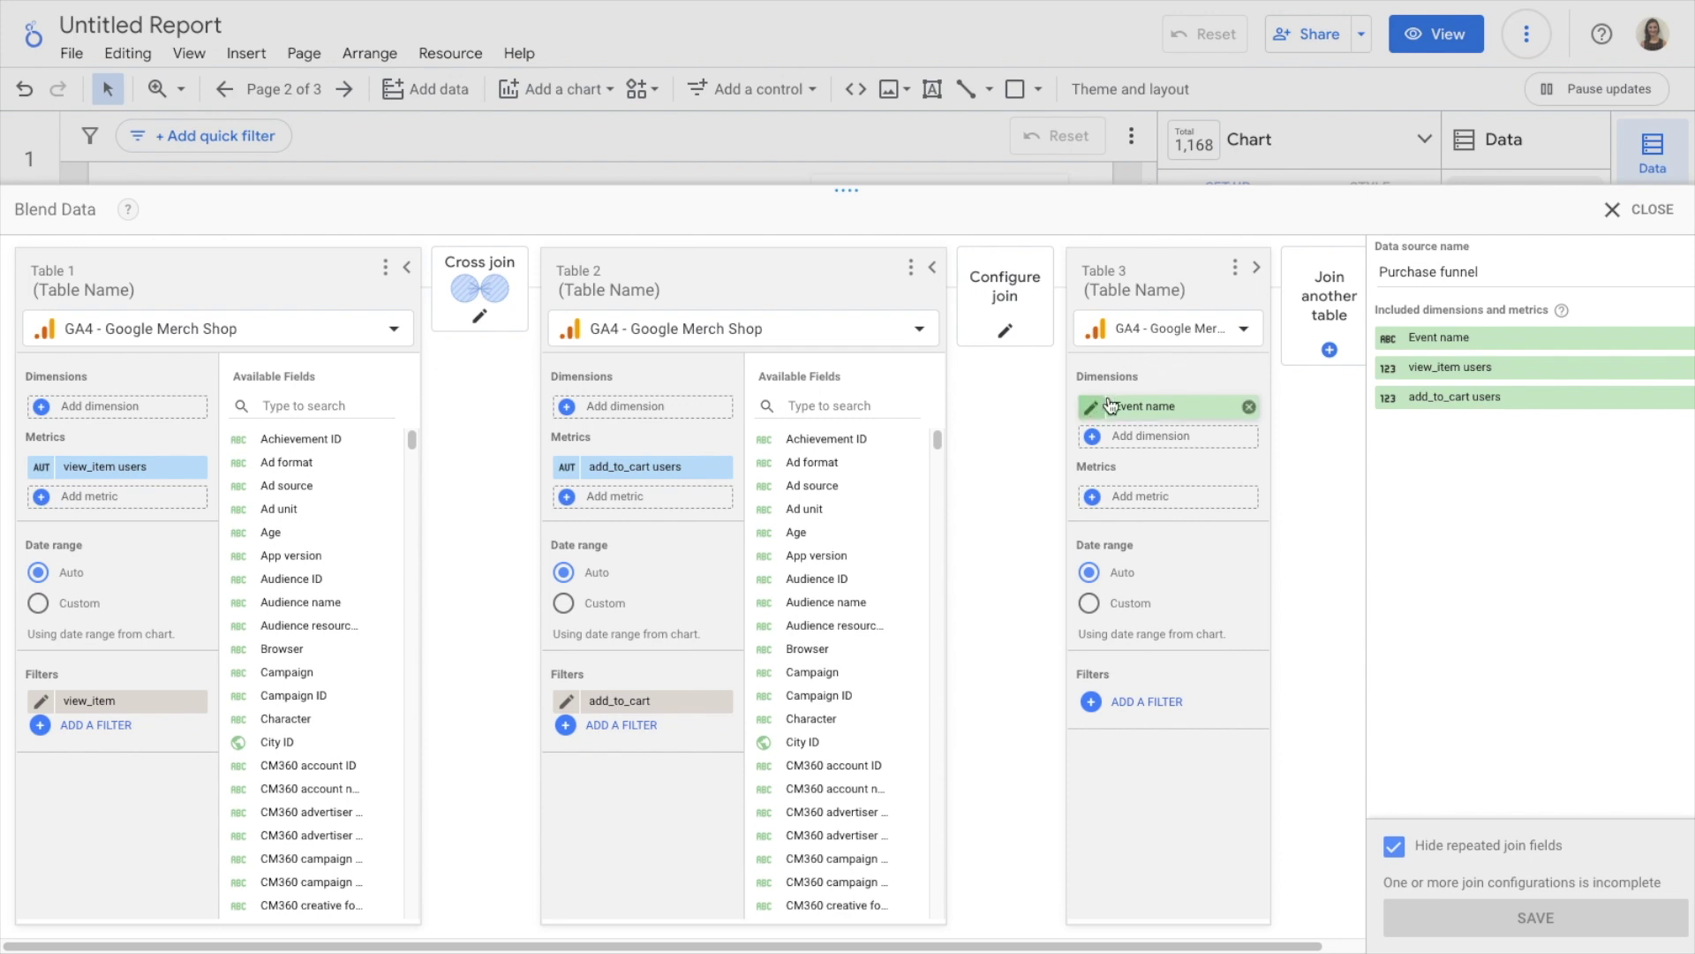
left_click(1249, 407)
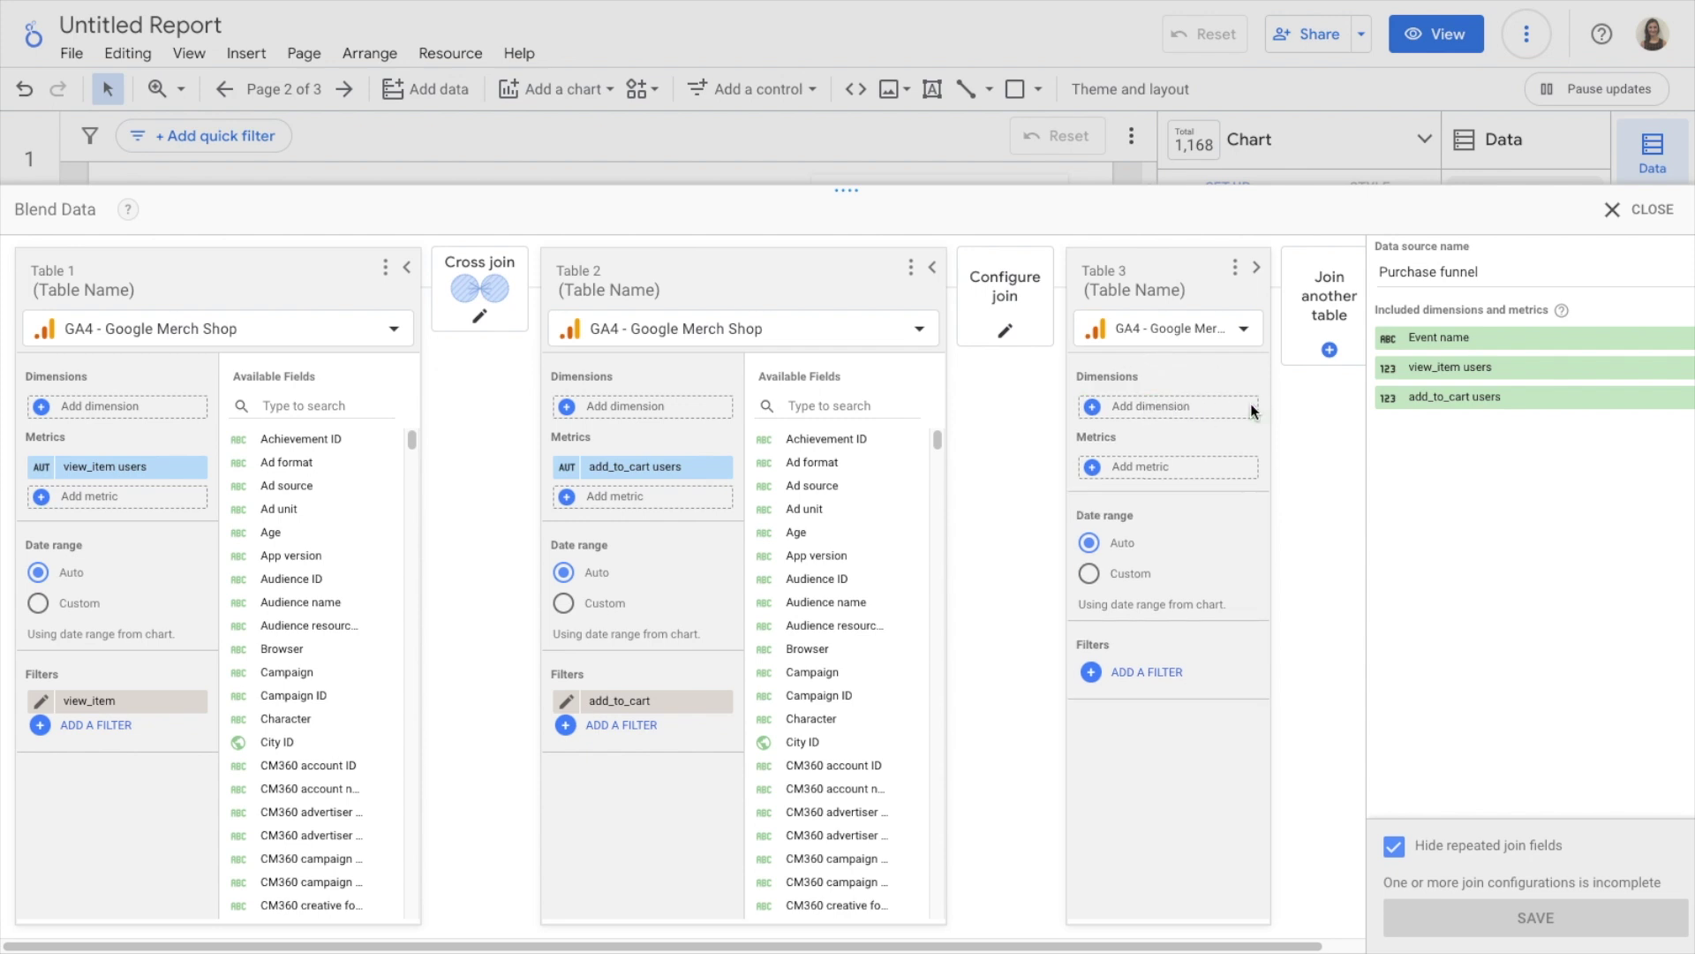
left_click(1007, 285)
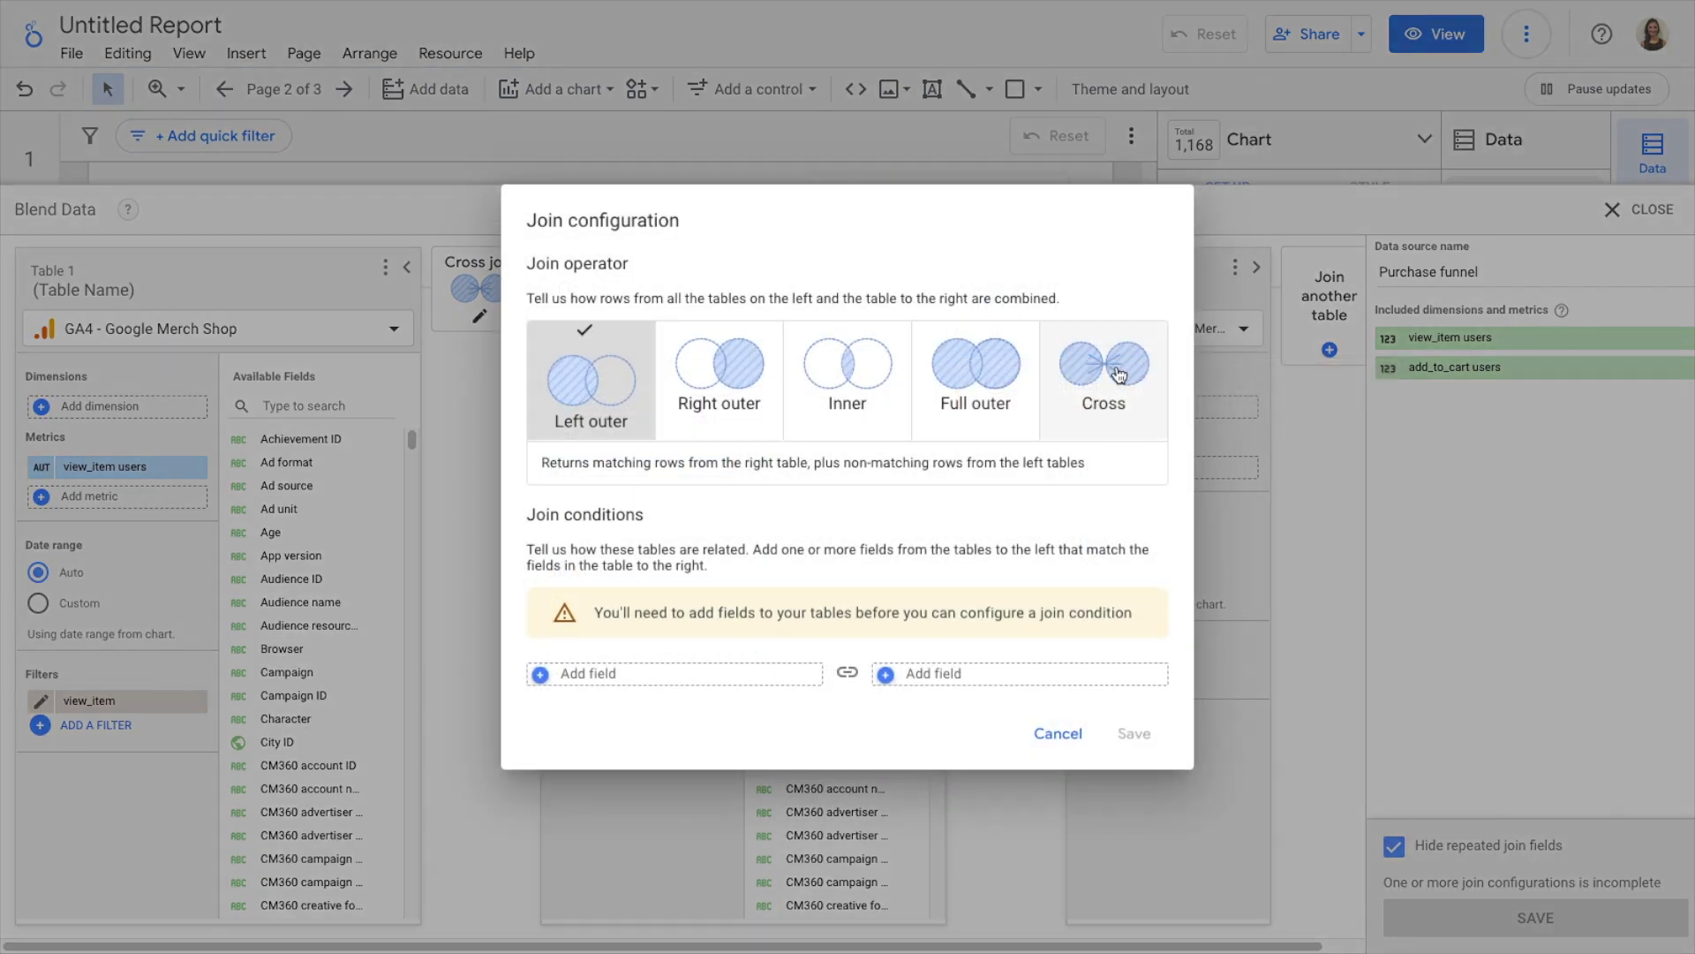
left_click(1108, 358)
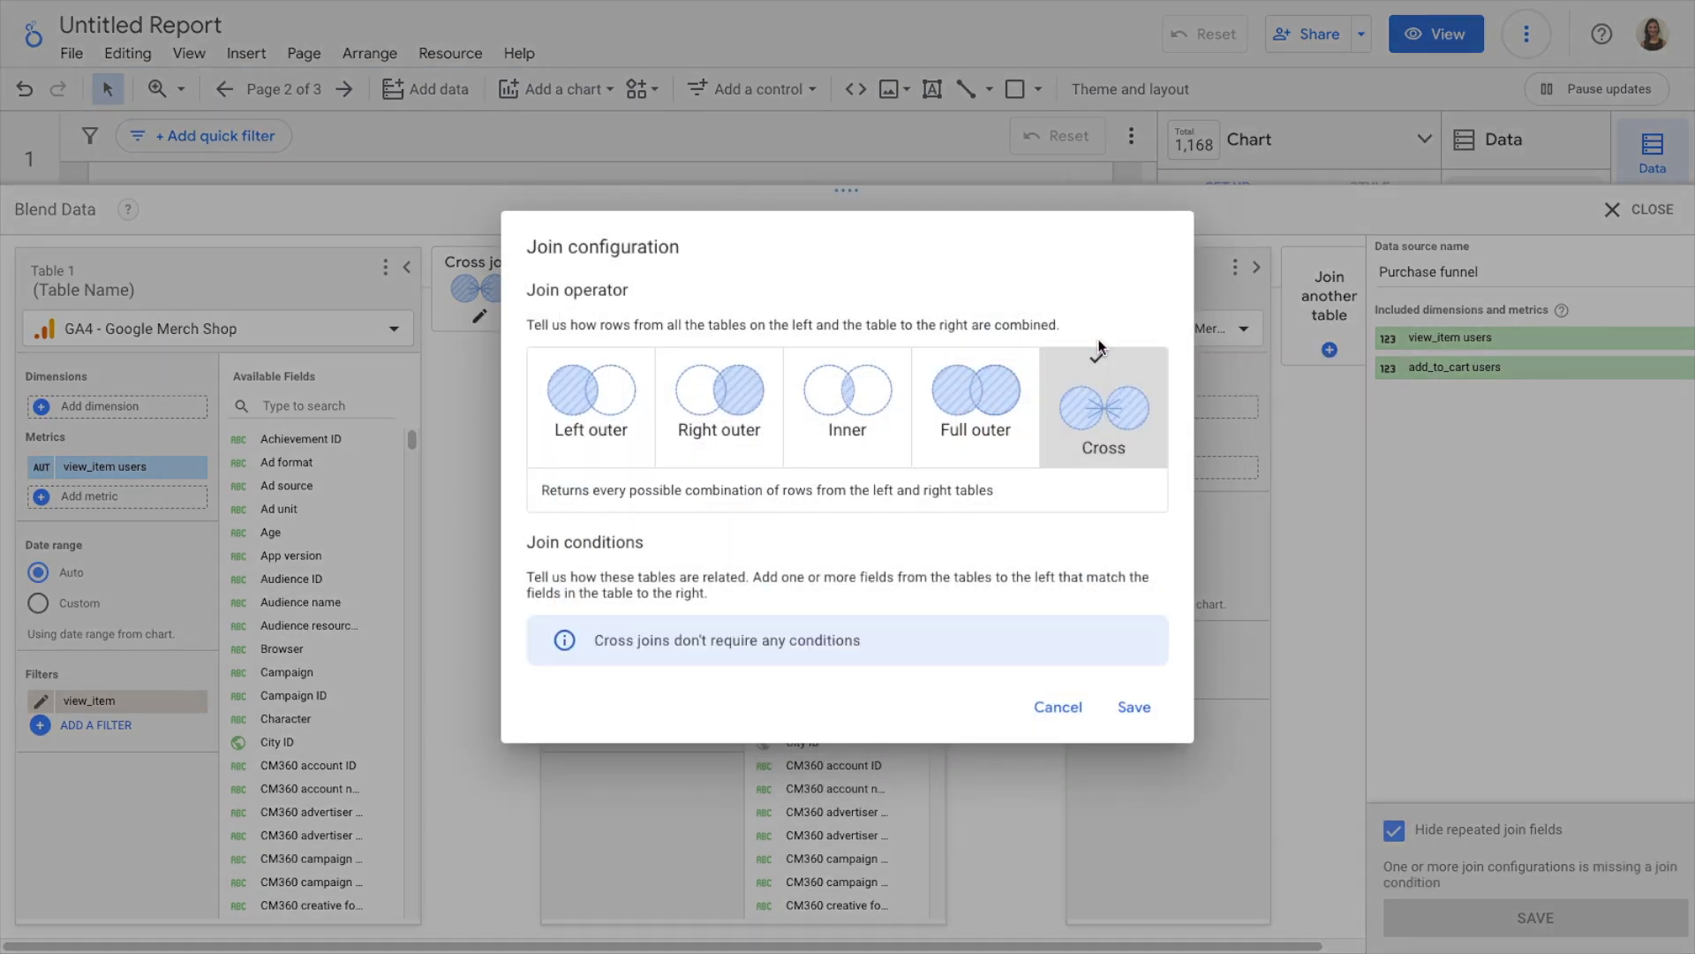
left_click(1135, 706)
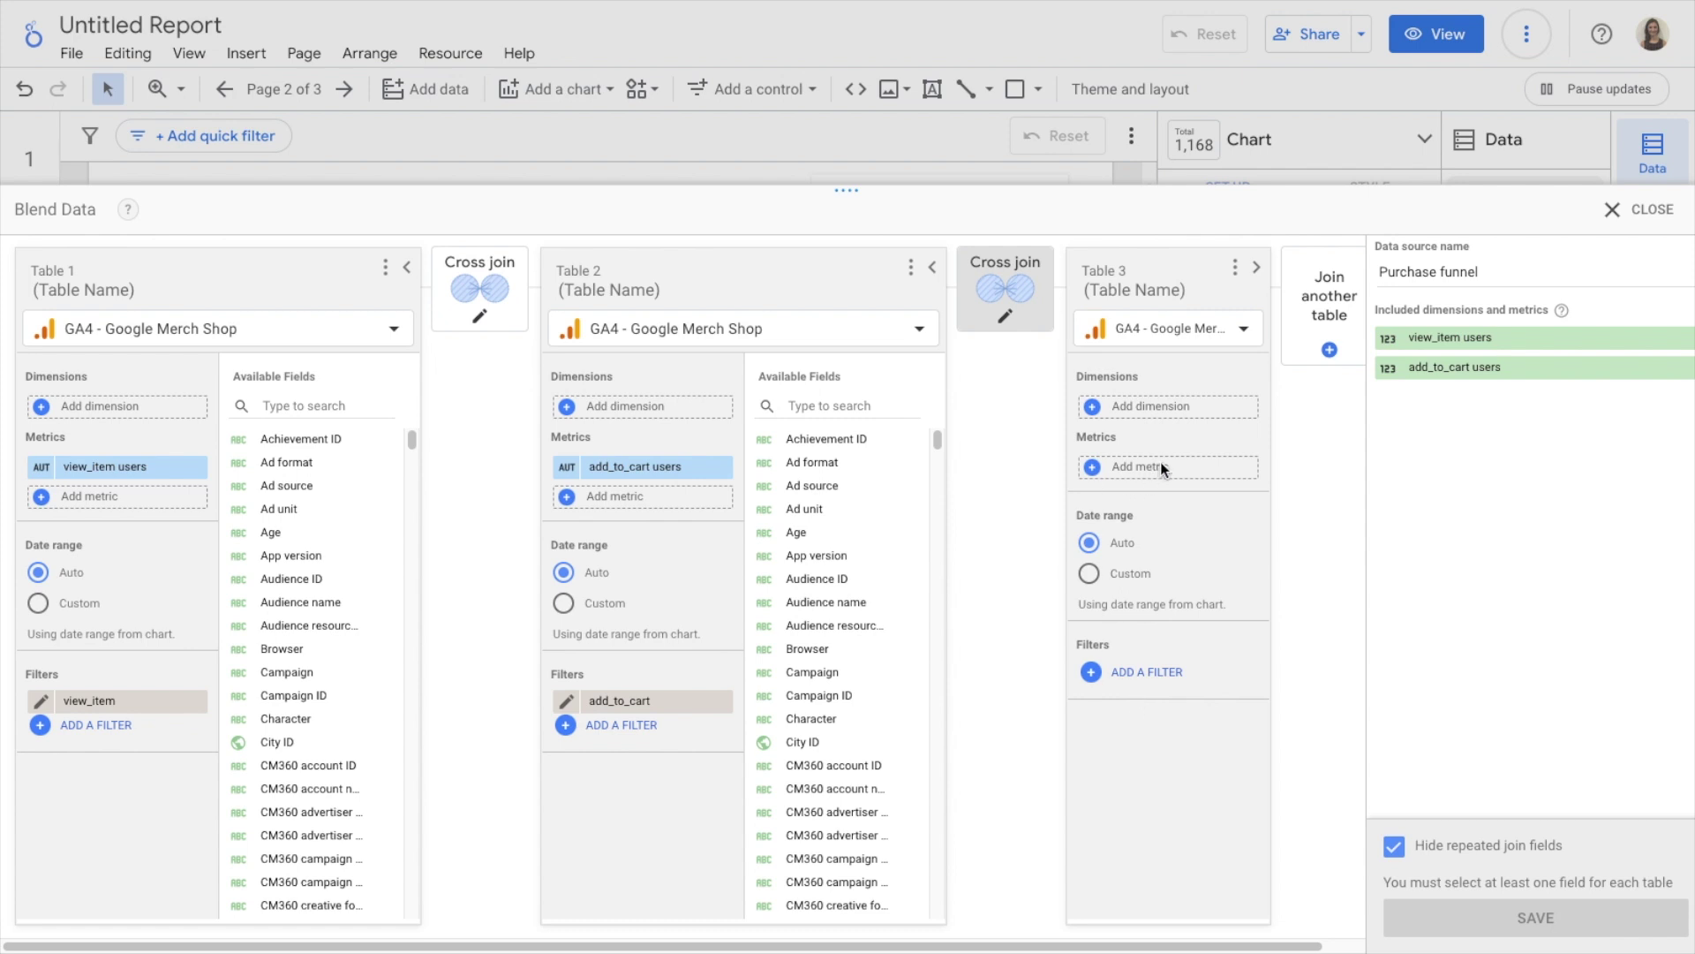
Give the third table a Total users metric and the purchase event filter
left_click(1160, 466)
type("total")
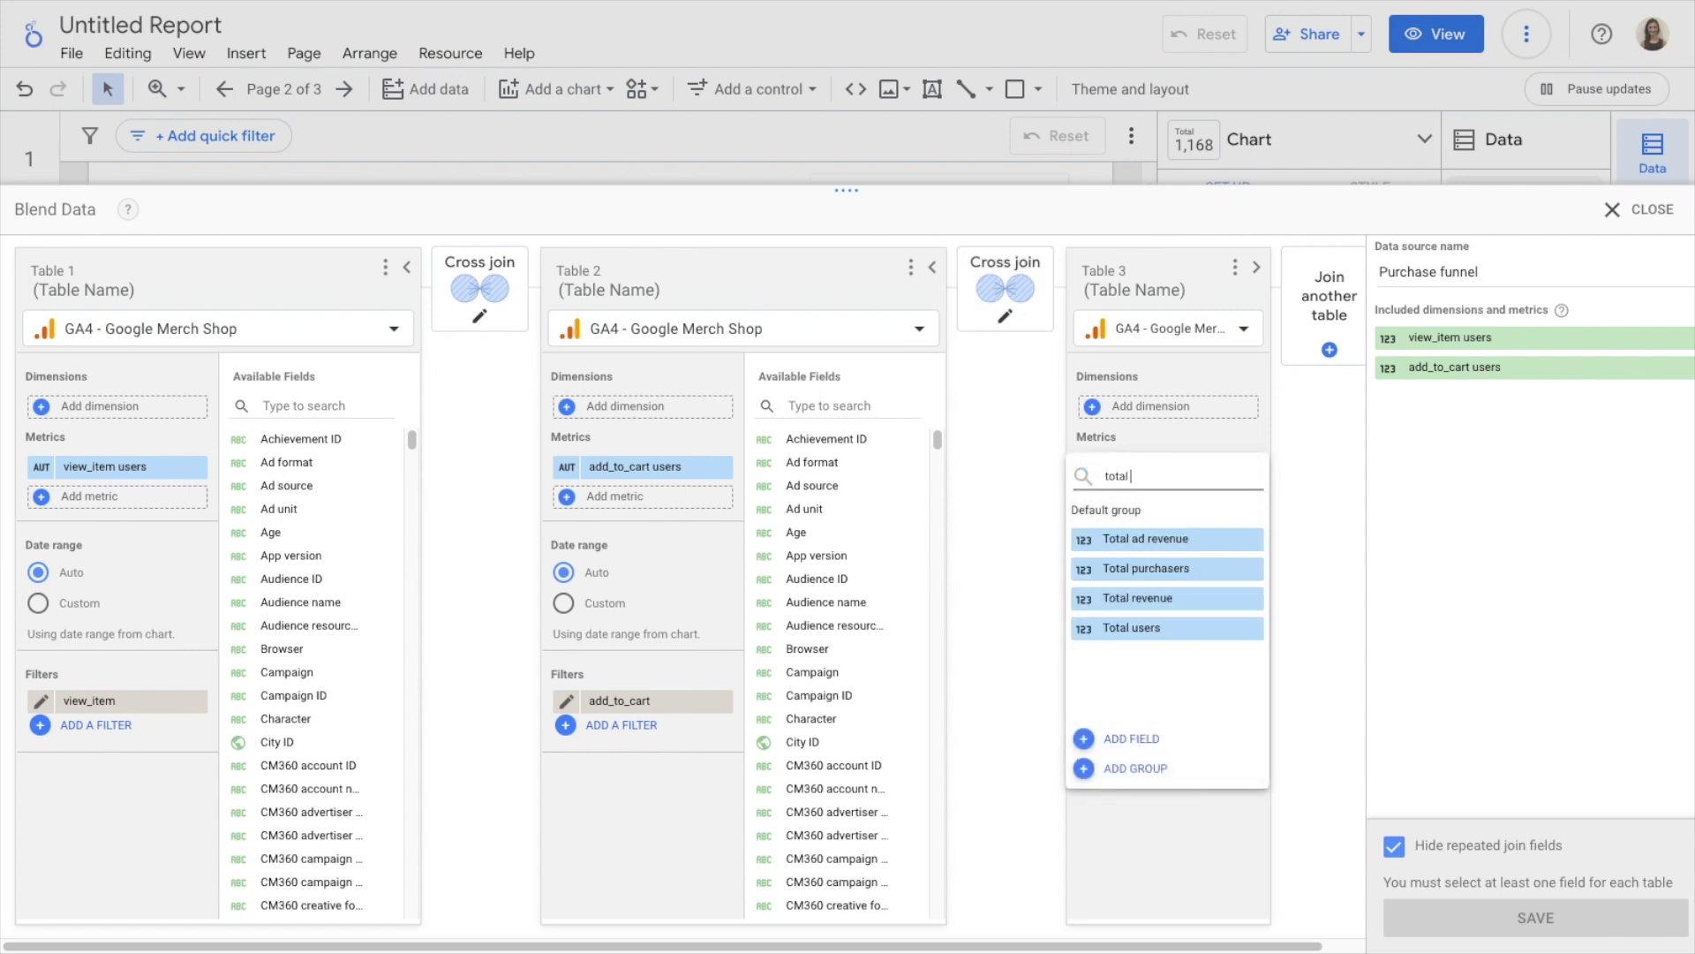
type("u")
left_click(1143, 546)
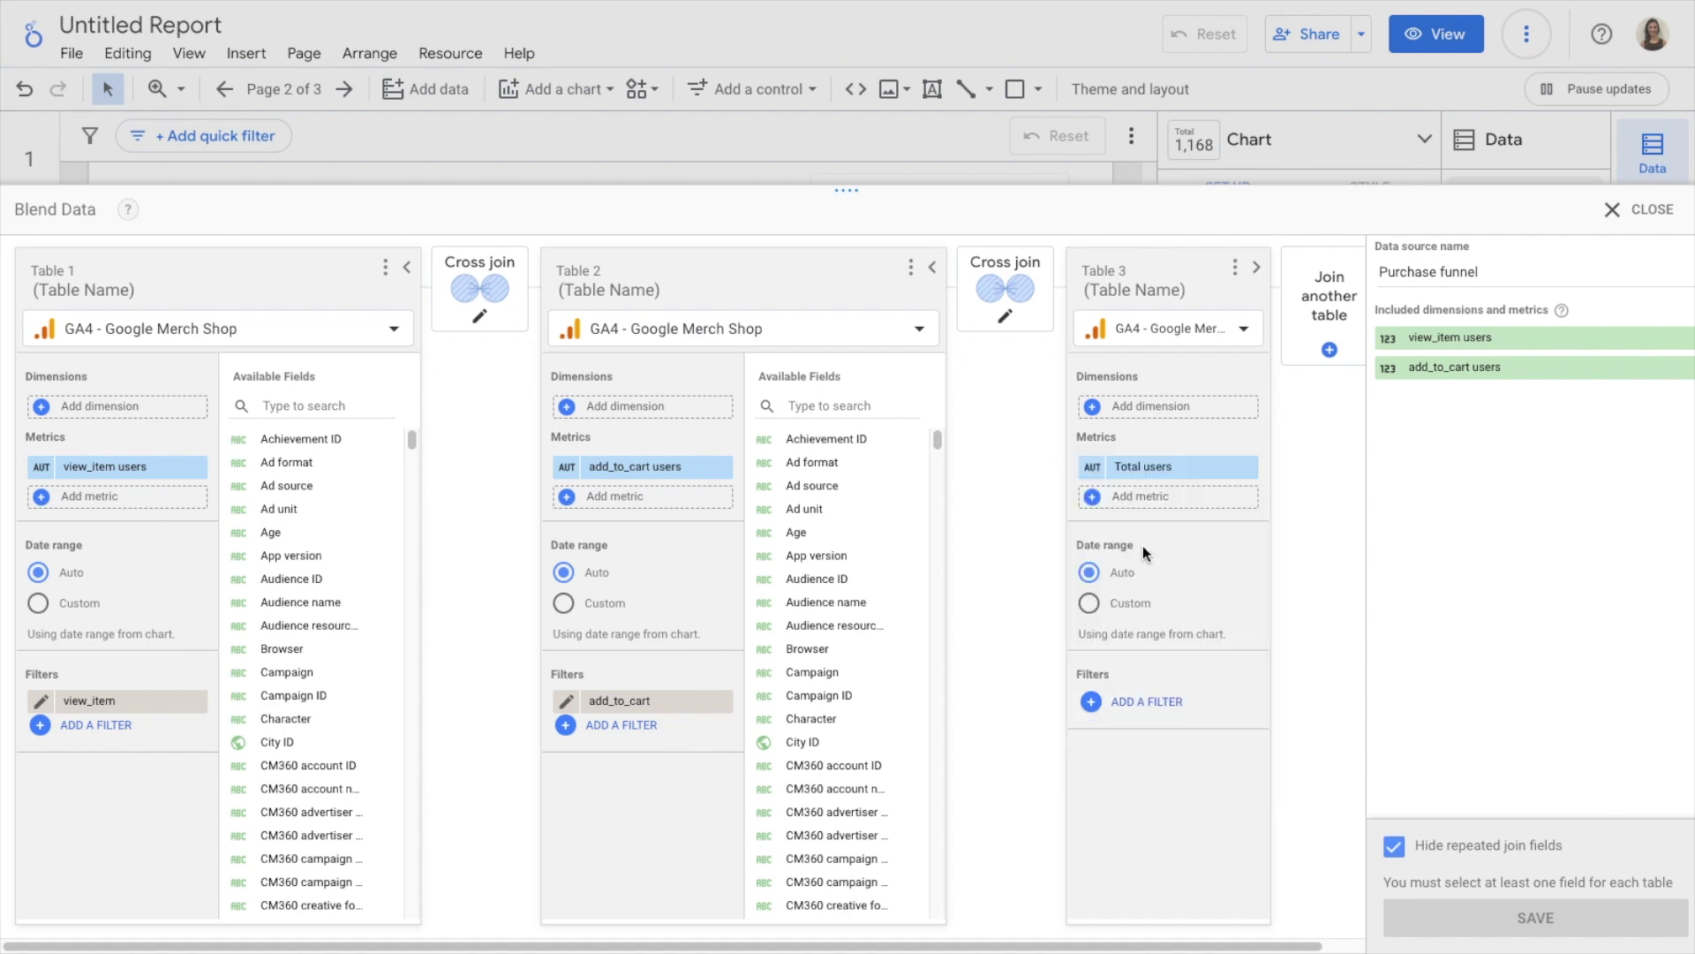
left_click(1147, 704)
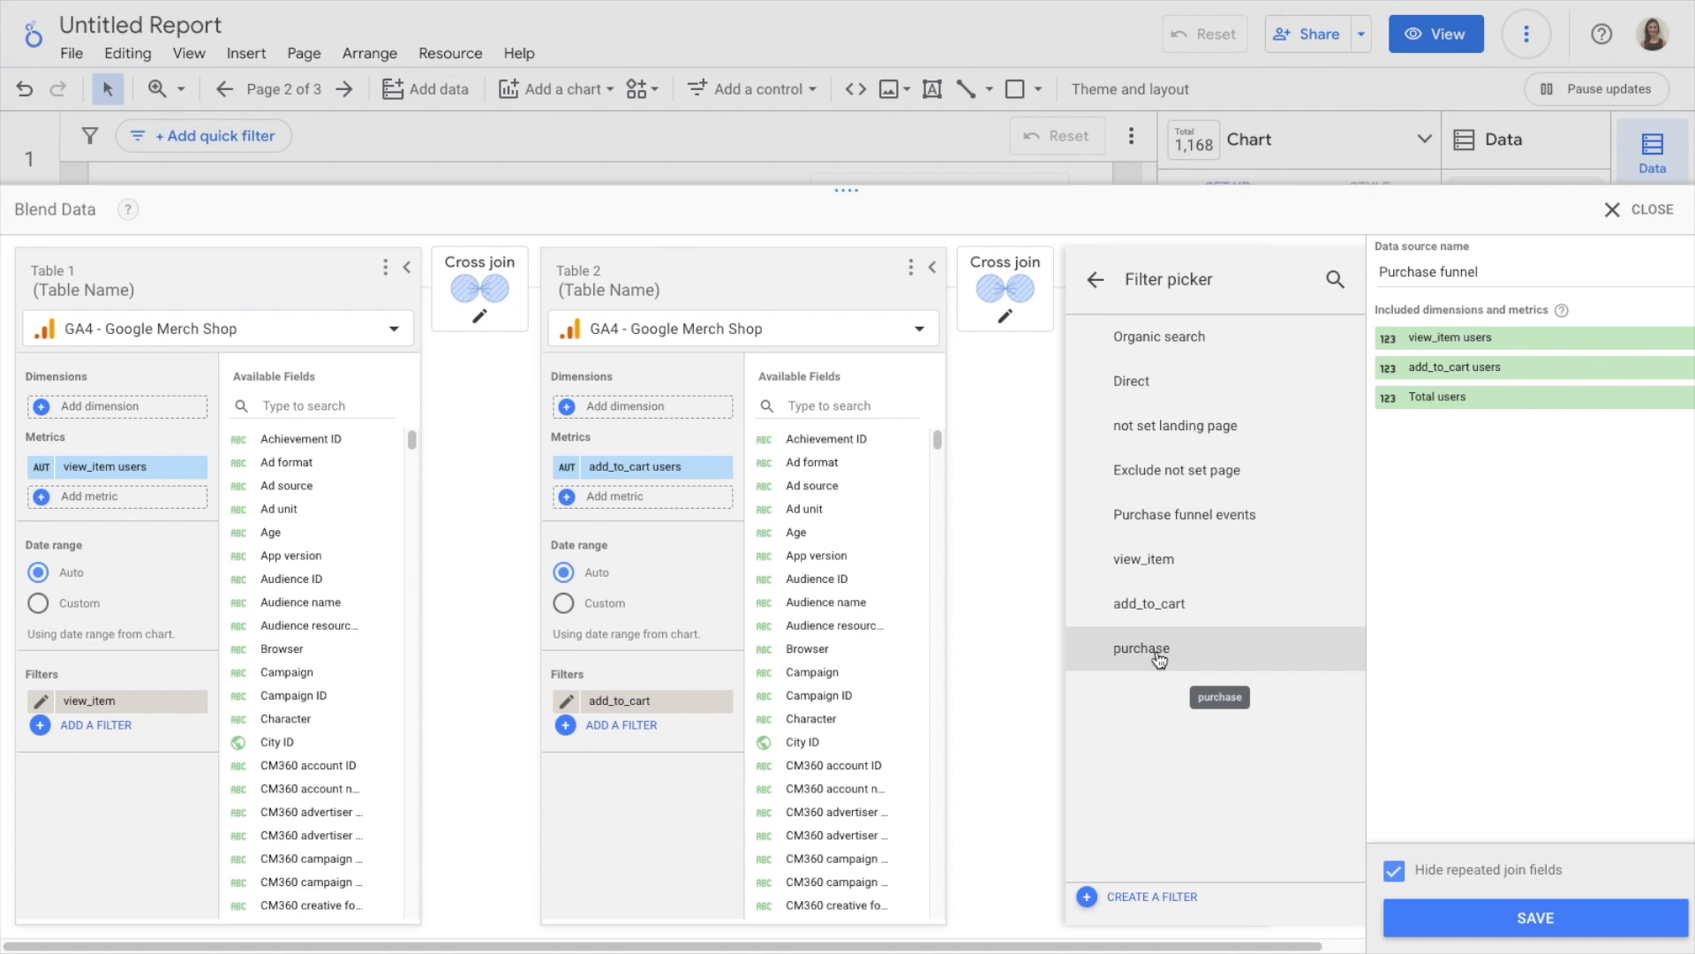
left_click(1160, 657)
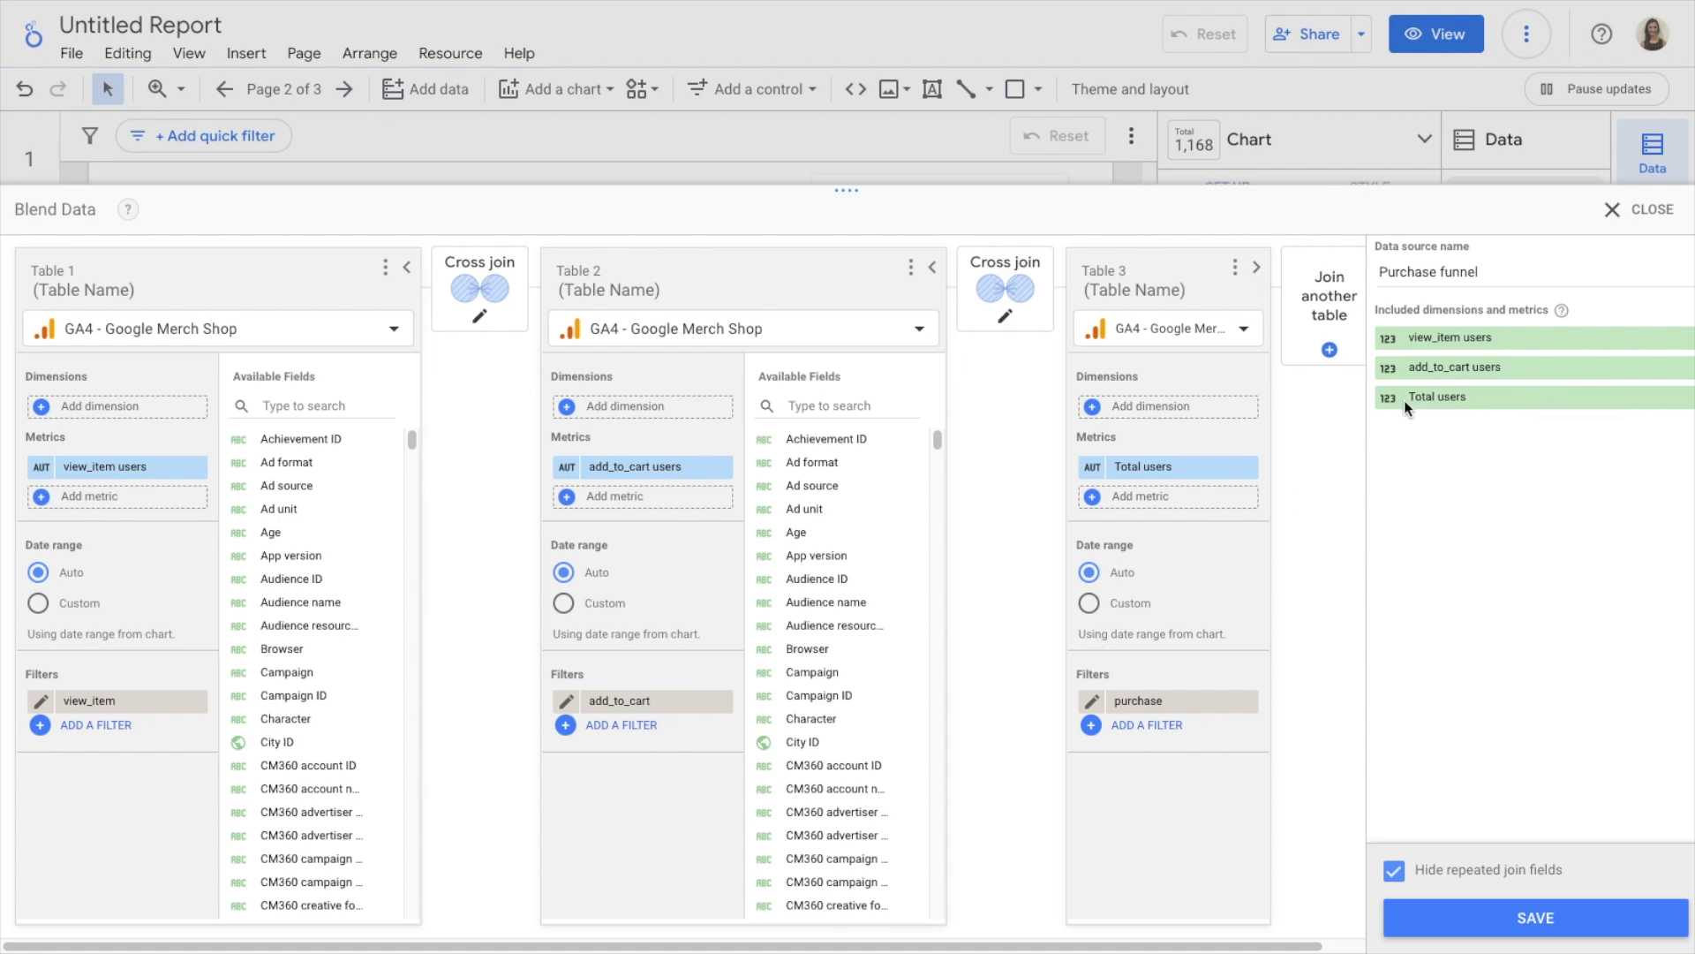
Rename the third table's Total users to 'purchasers', then save and close the Purchase funnel blend
left_click(1094, 469)
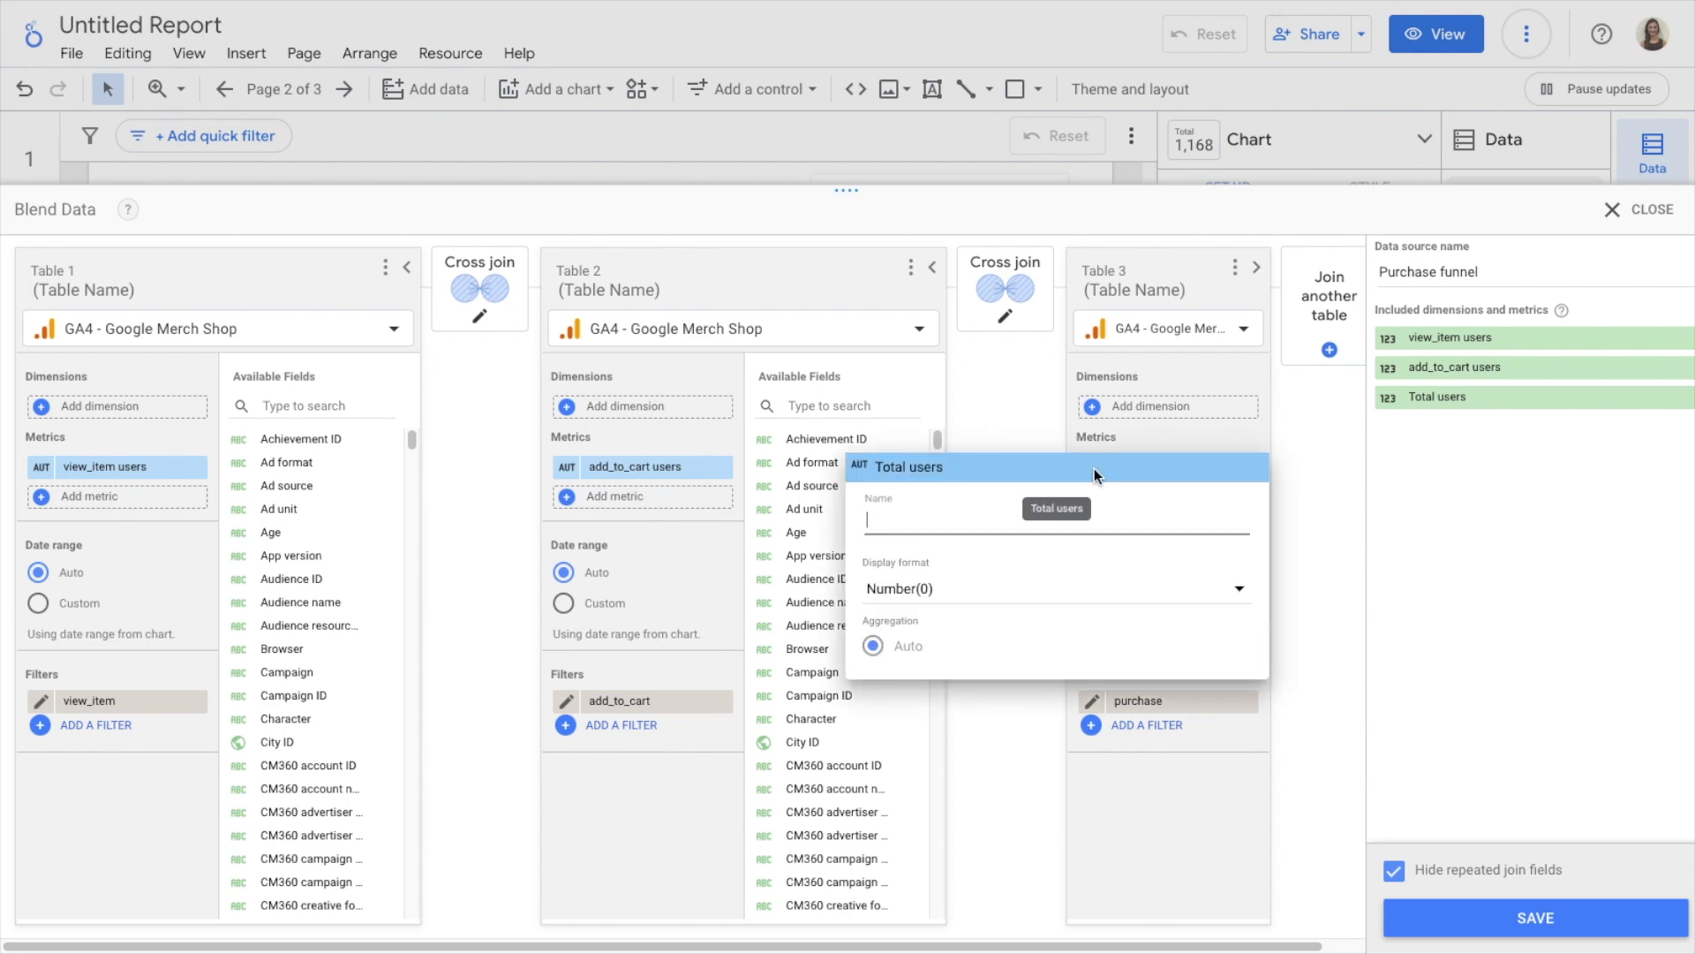
type("p")
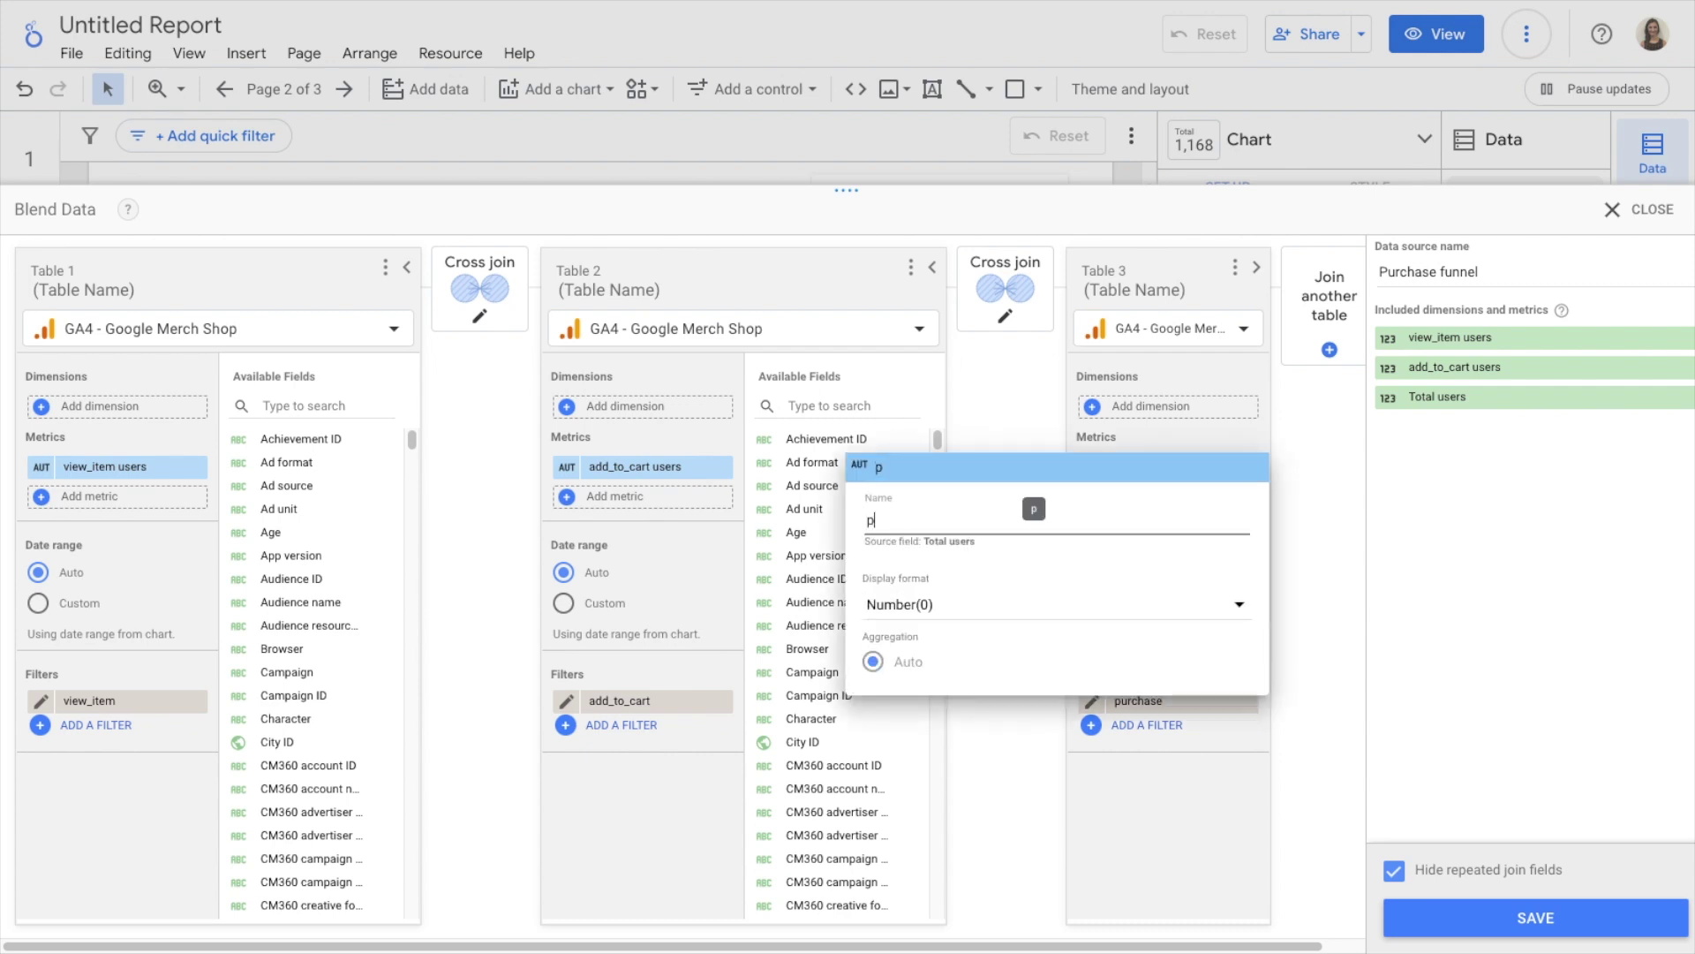
type("urchasers")
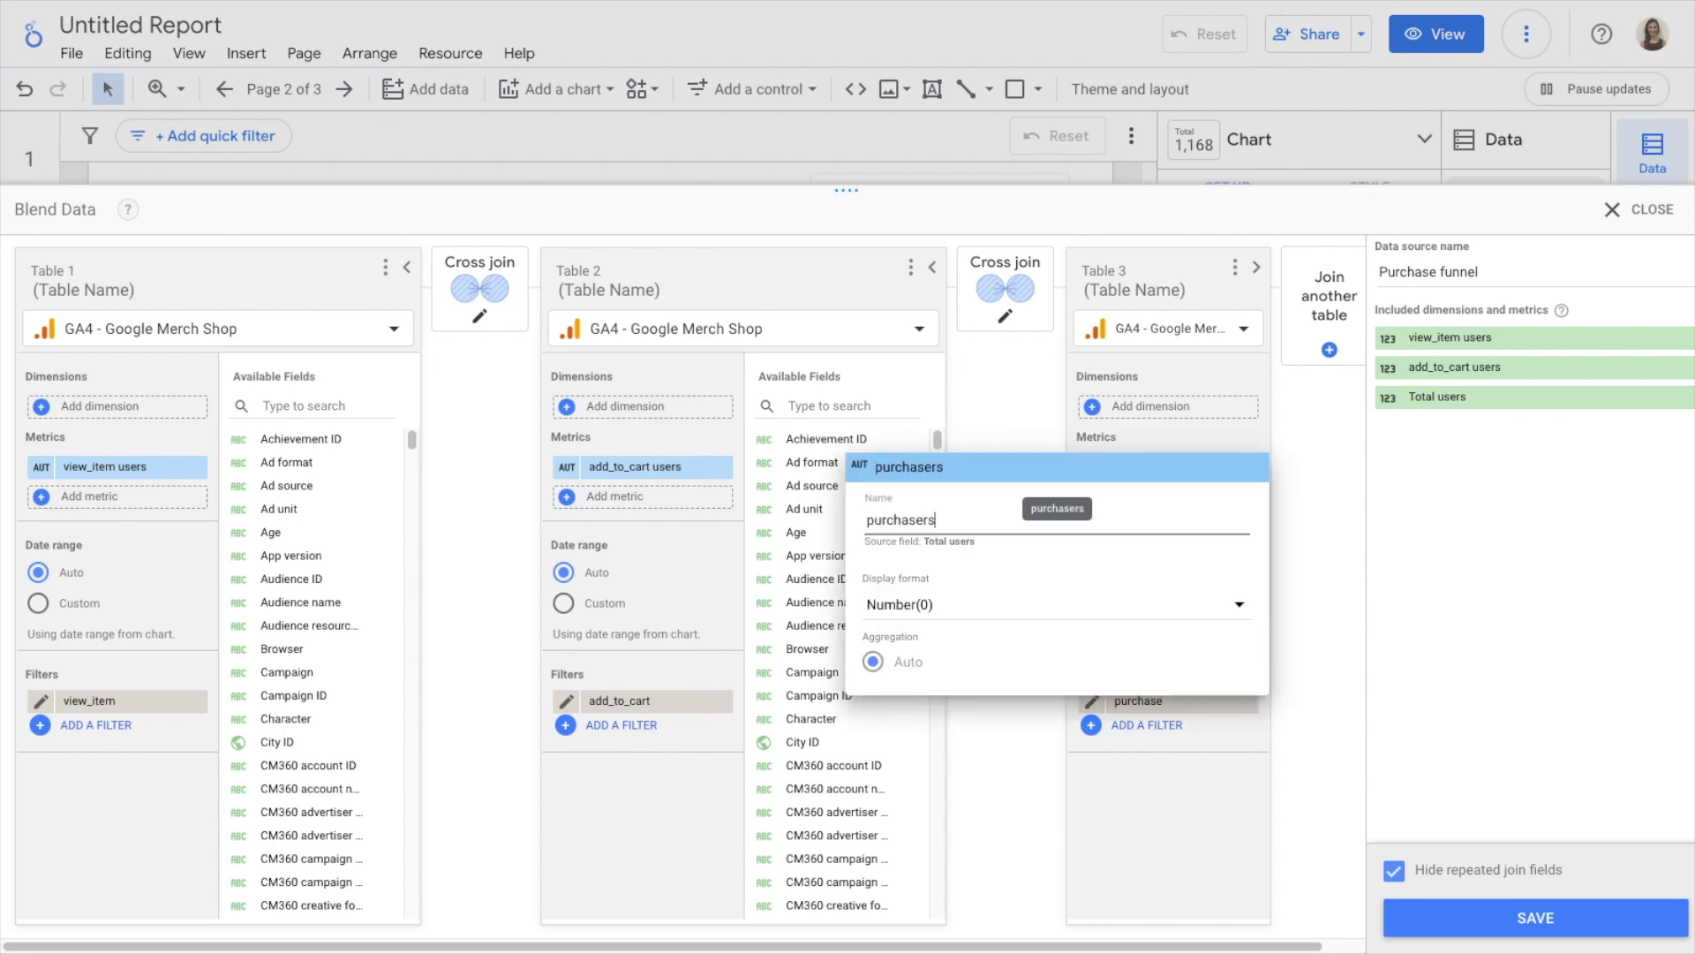
left_click(1318, 521)
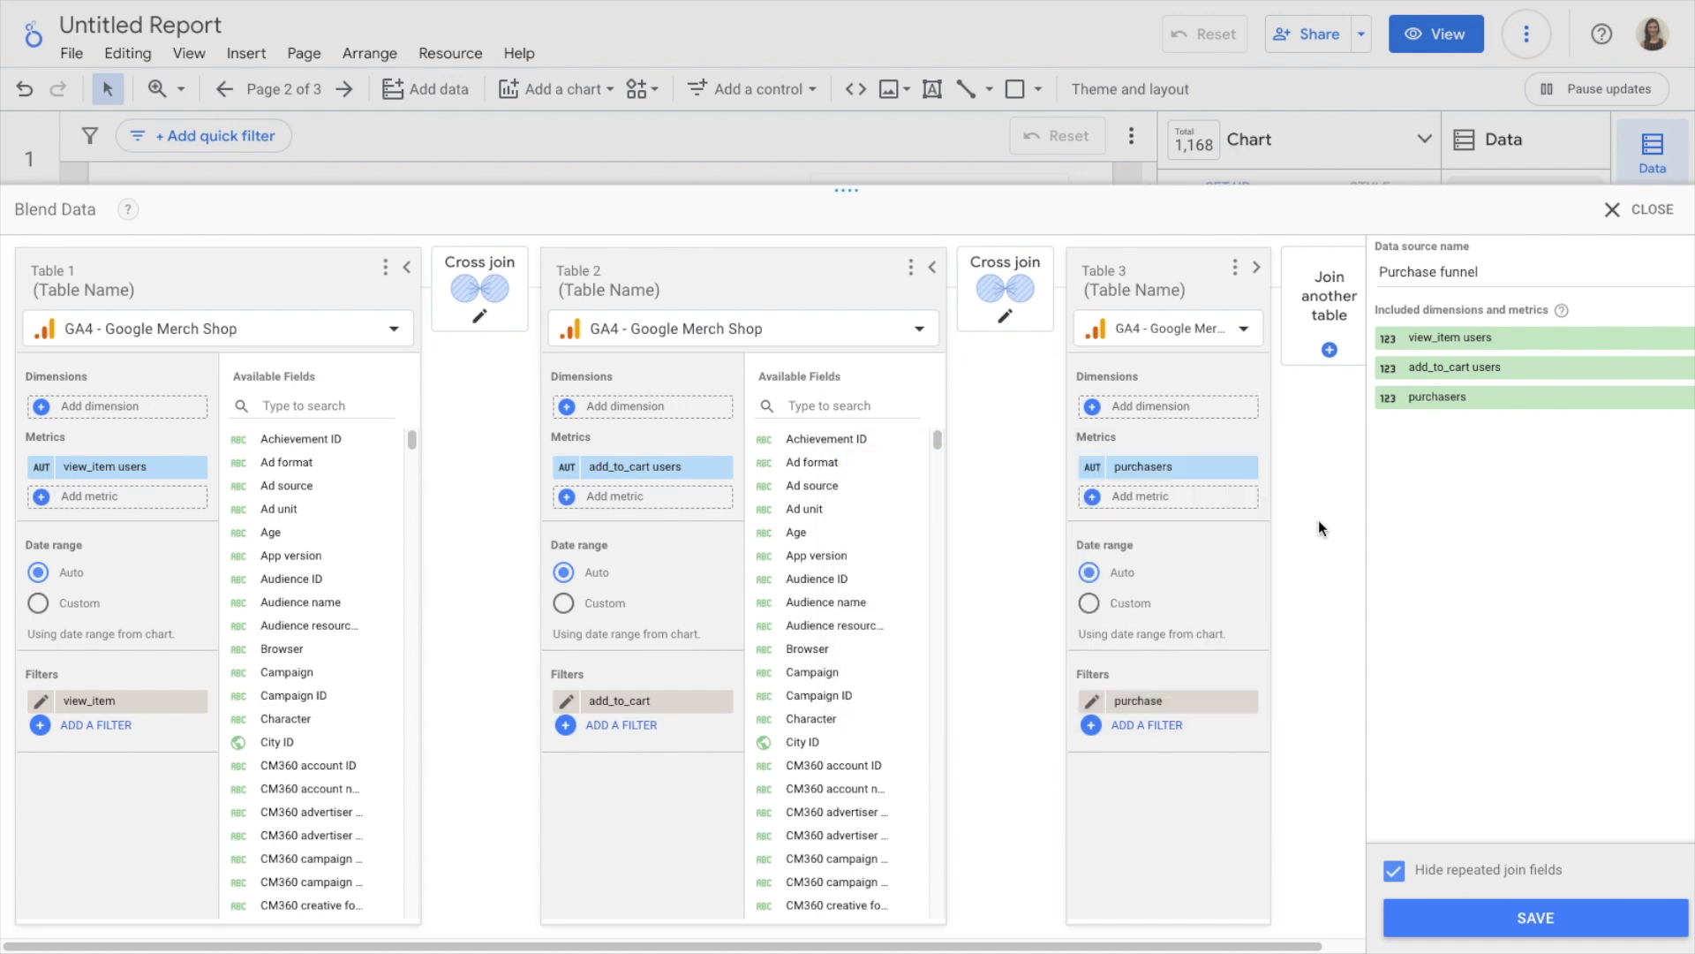
left_click(1480, 918)
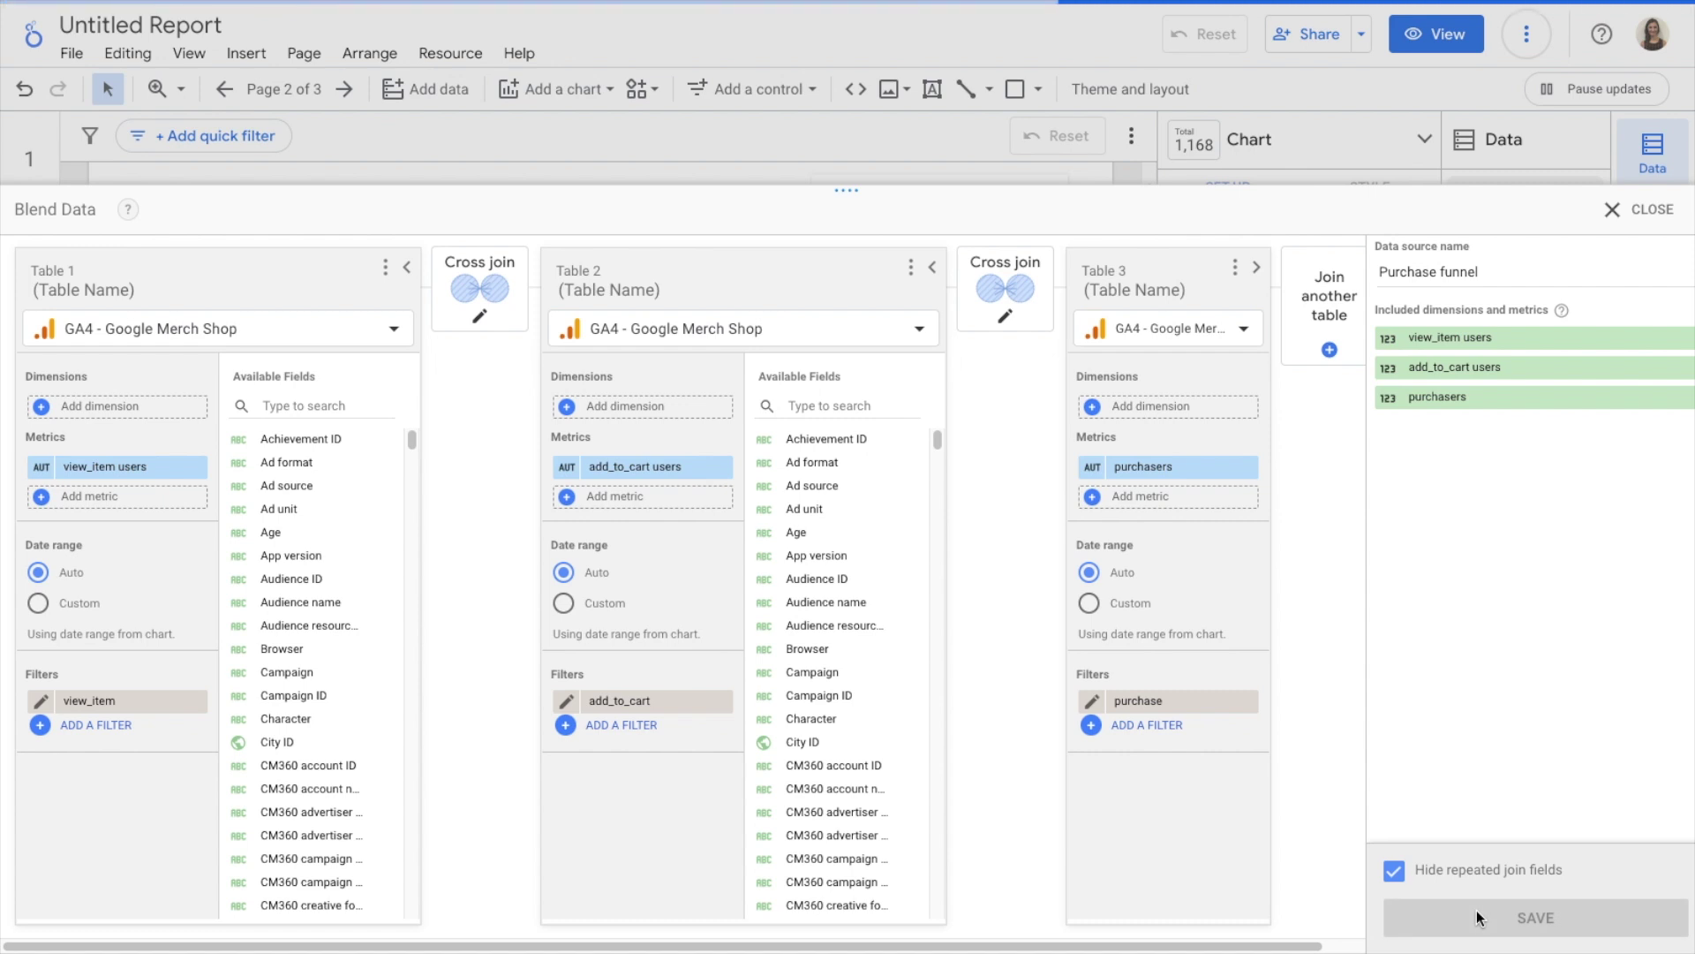
left_click(1641, 209)
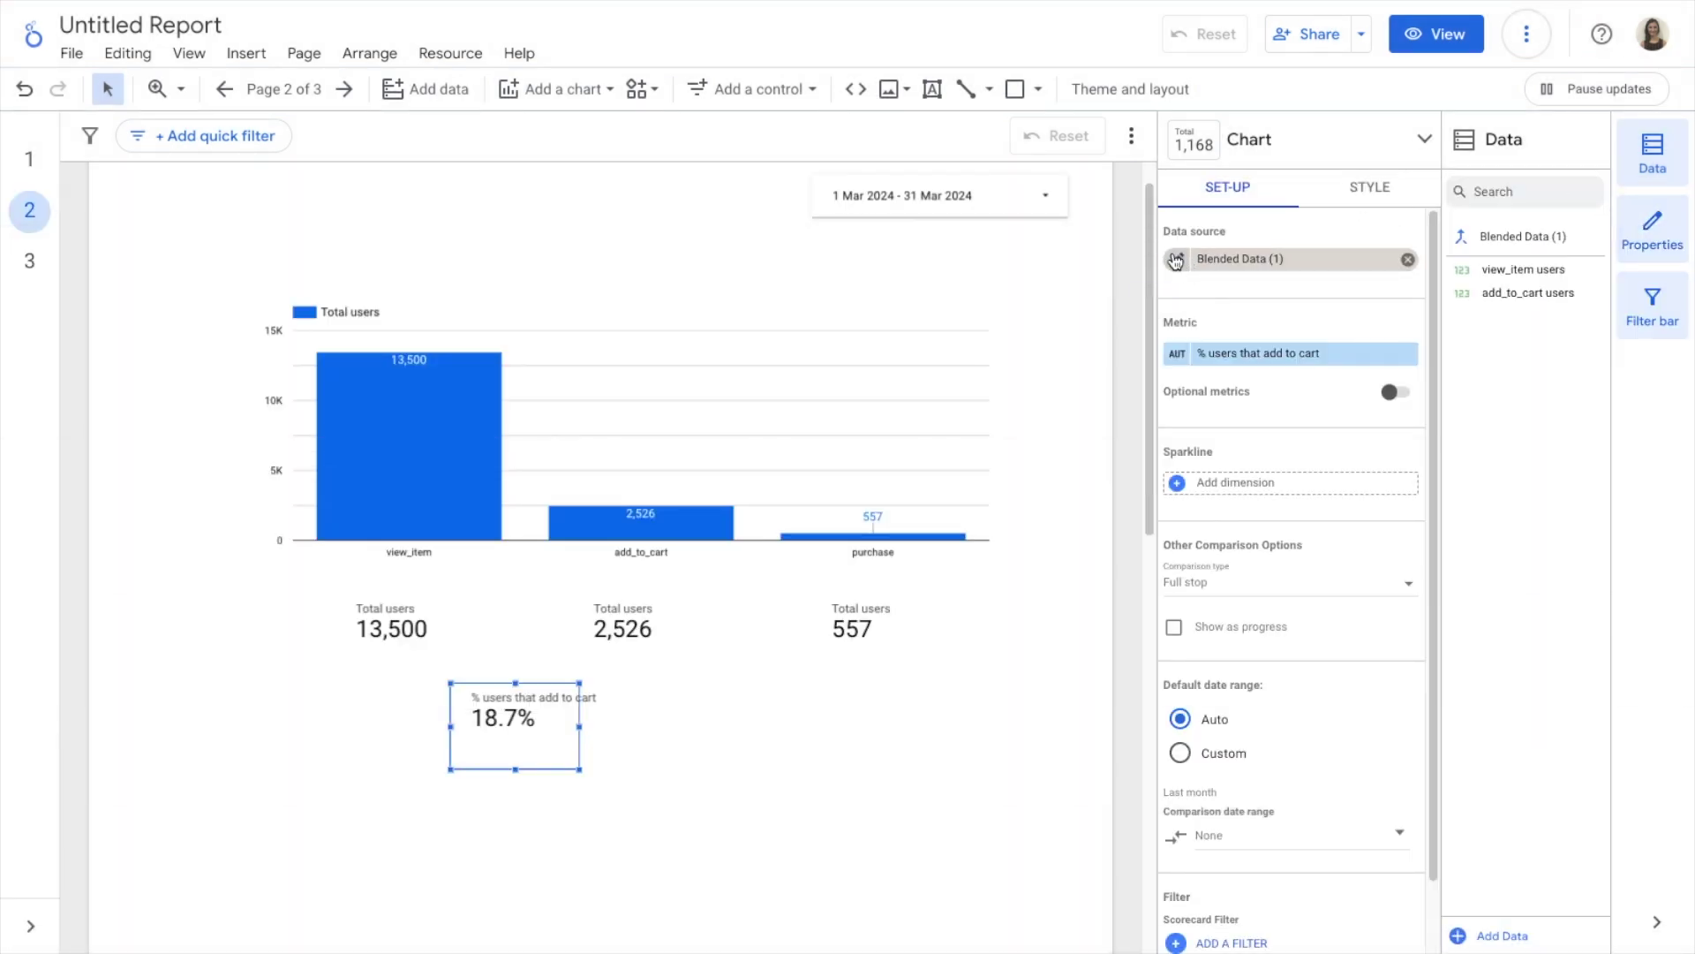
left_click(479, 58)
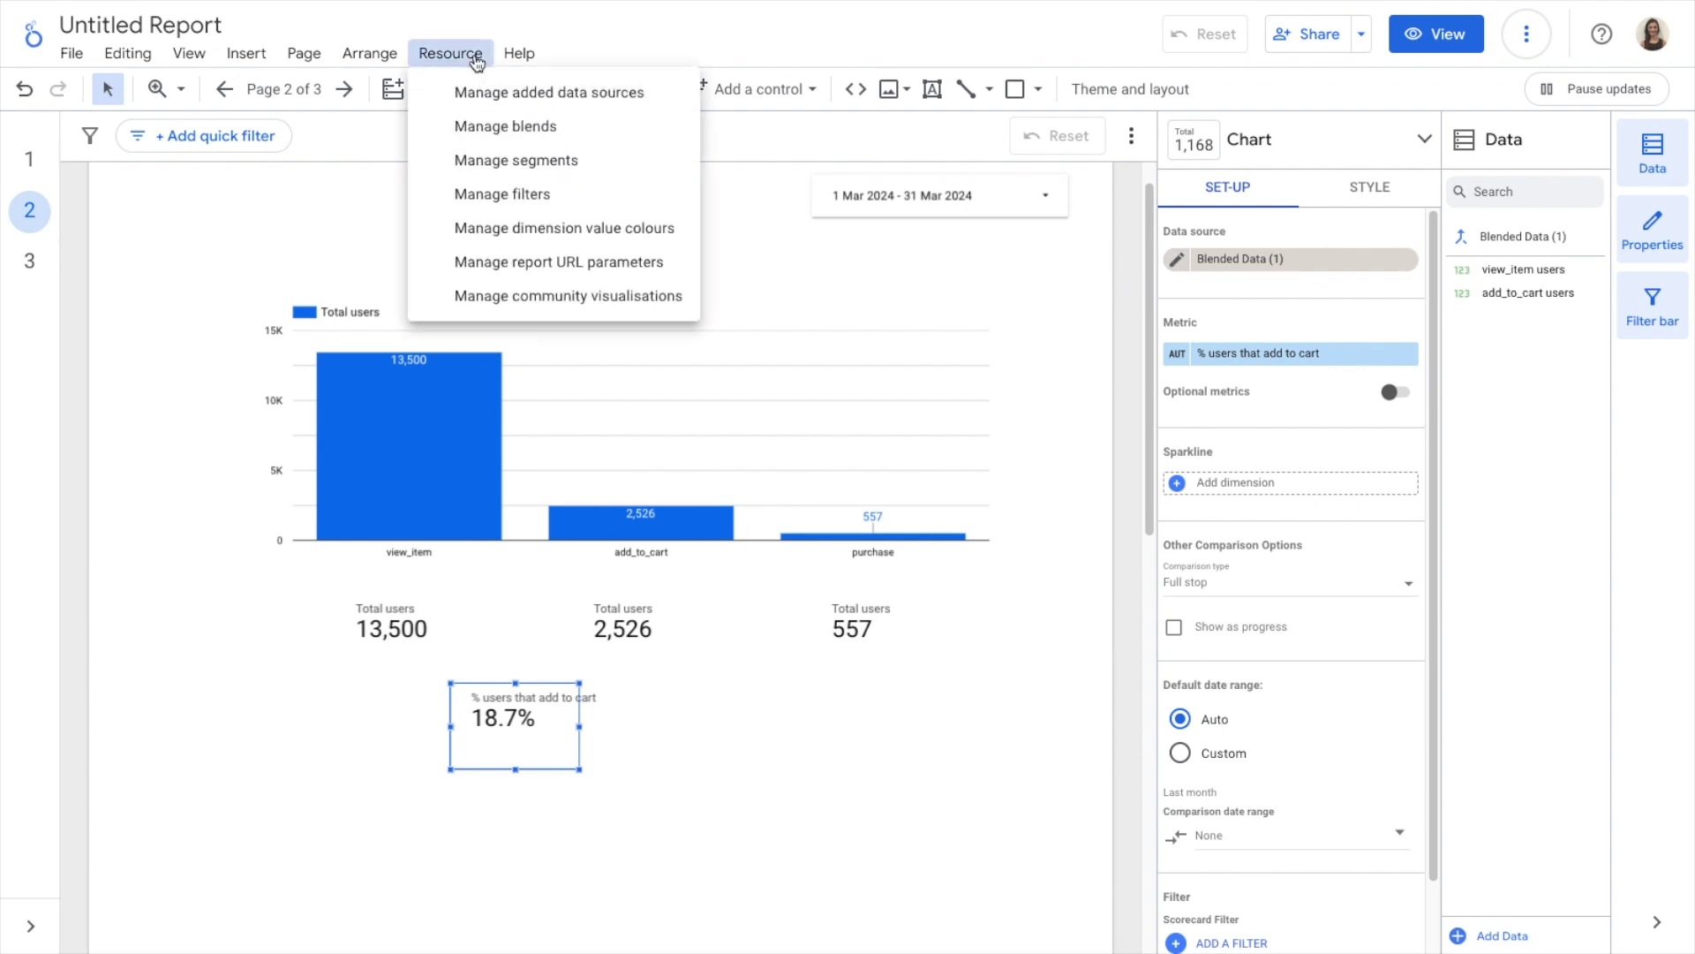
left_click(515, 125)
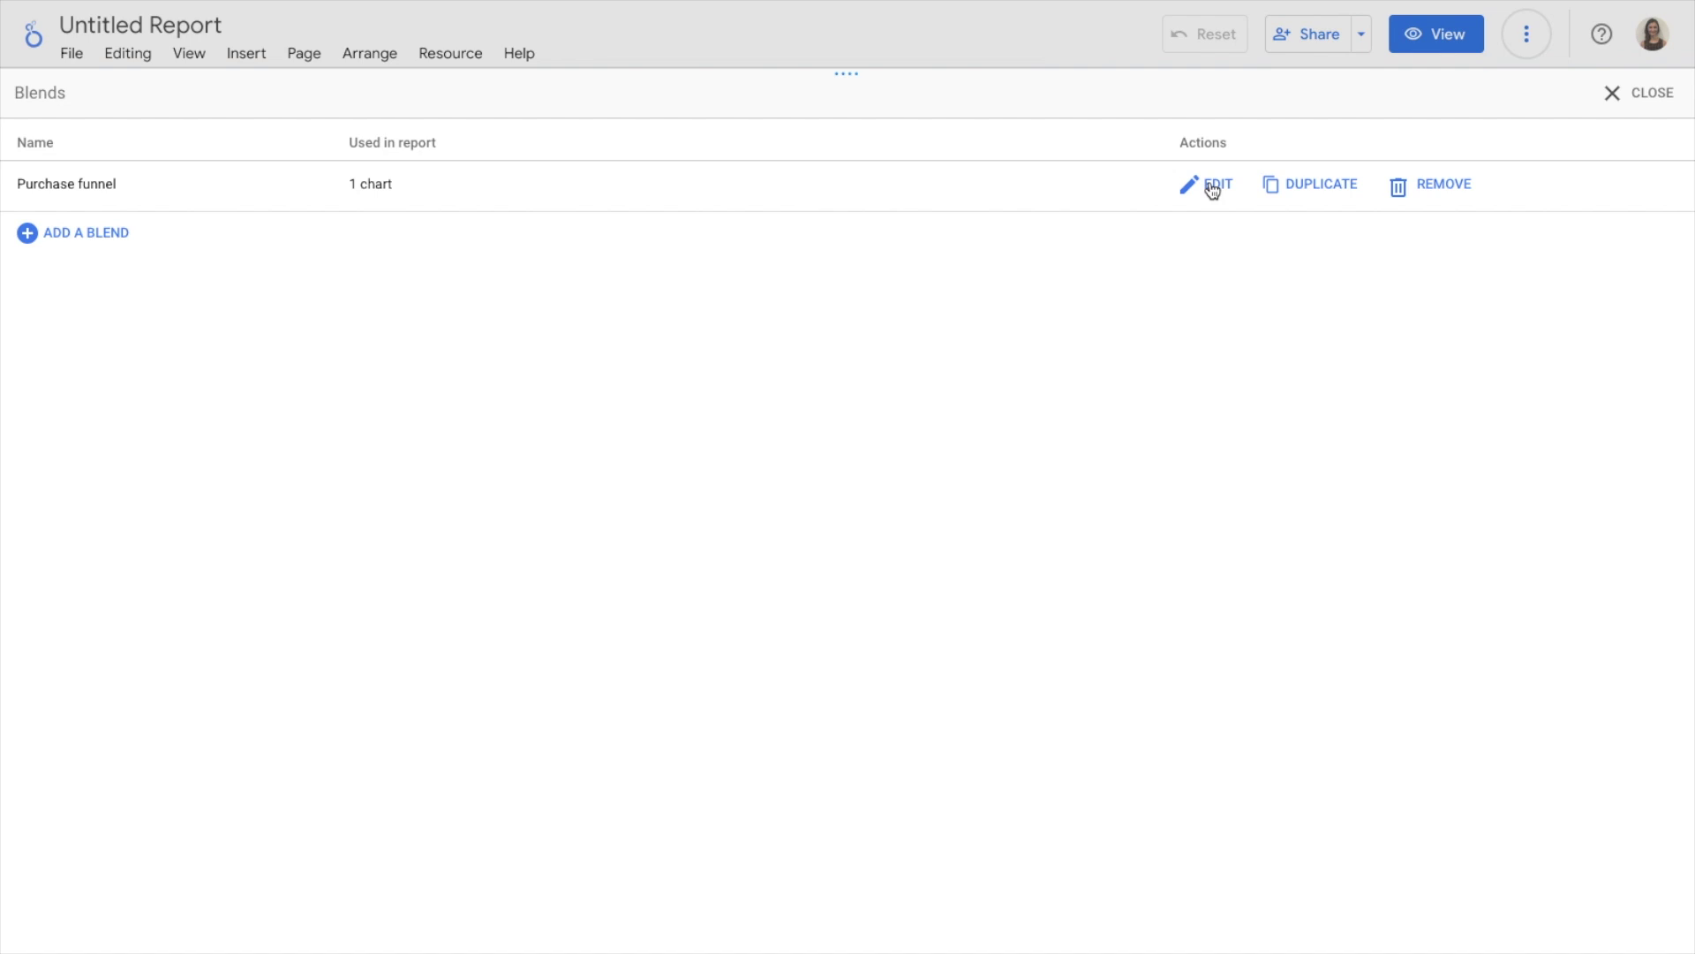
left_click(108, 235)
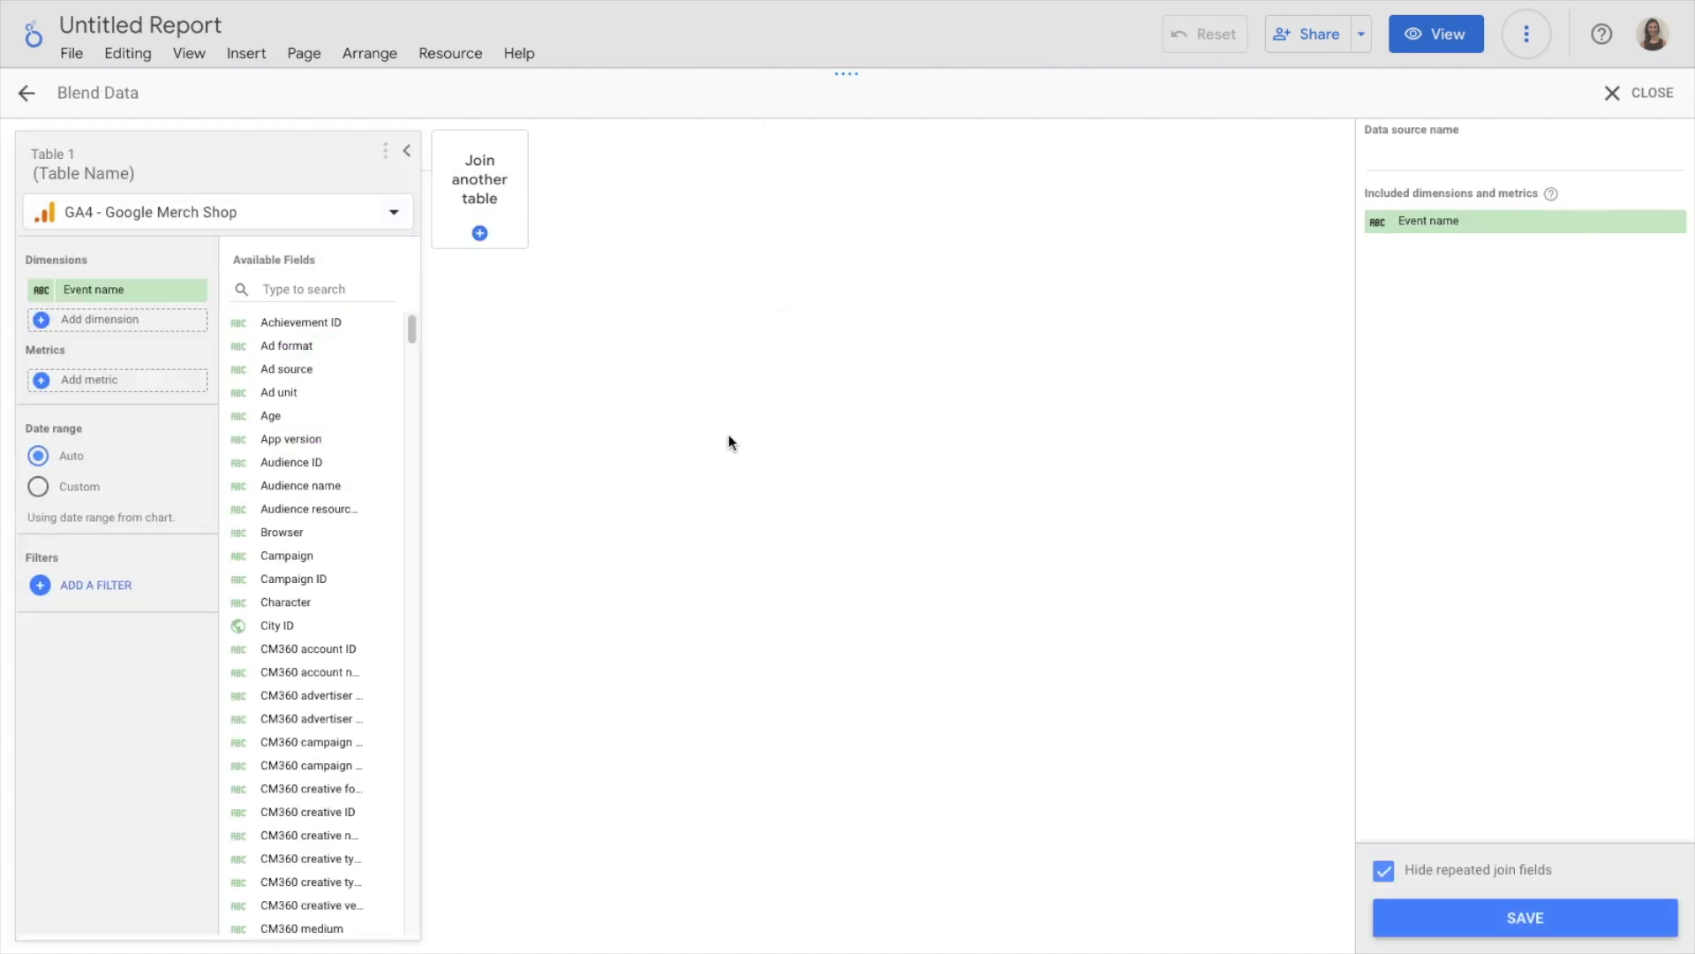
left_click(1647, 93)
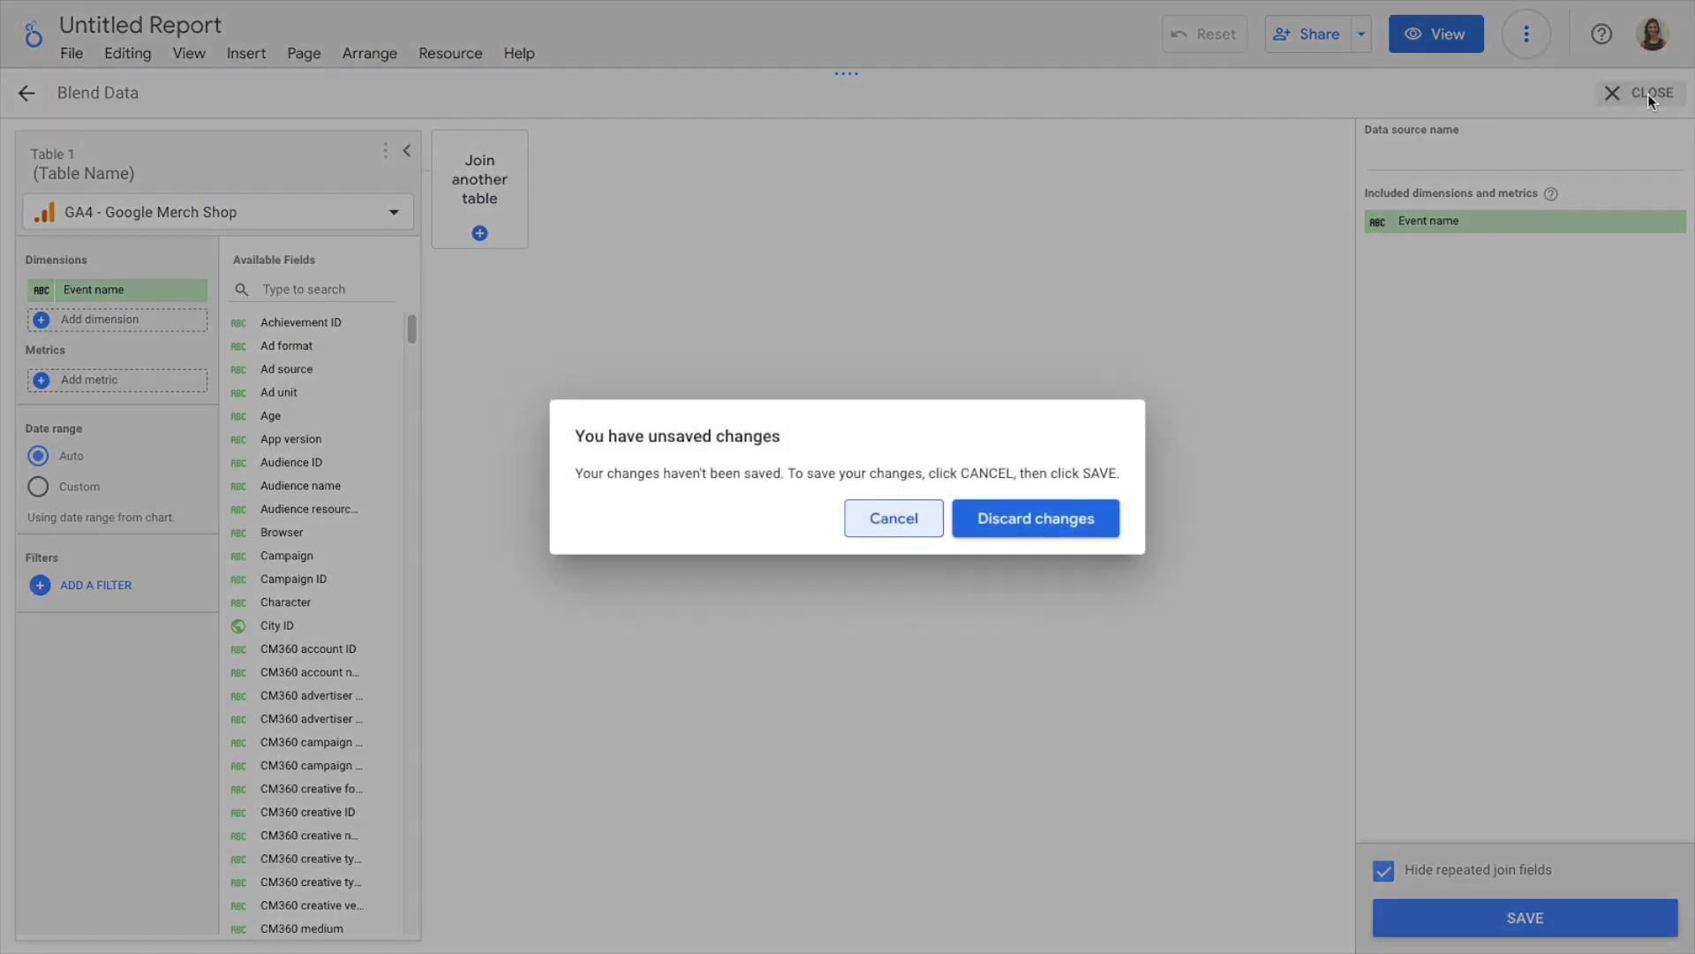
left_click(996, 519)
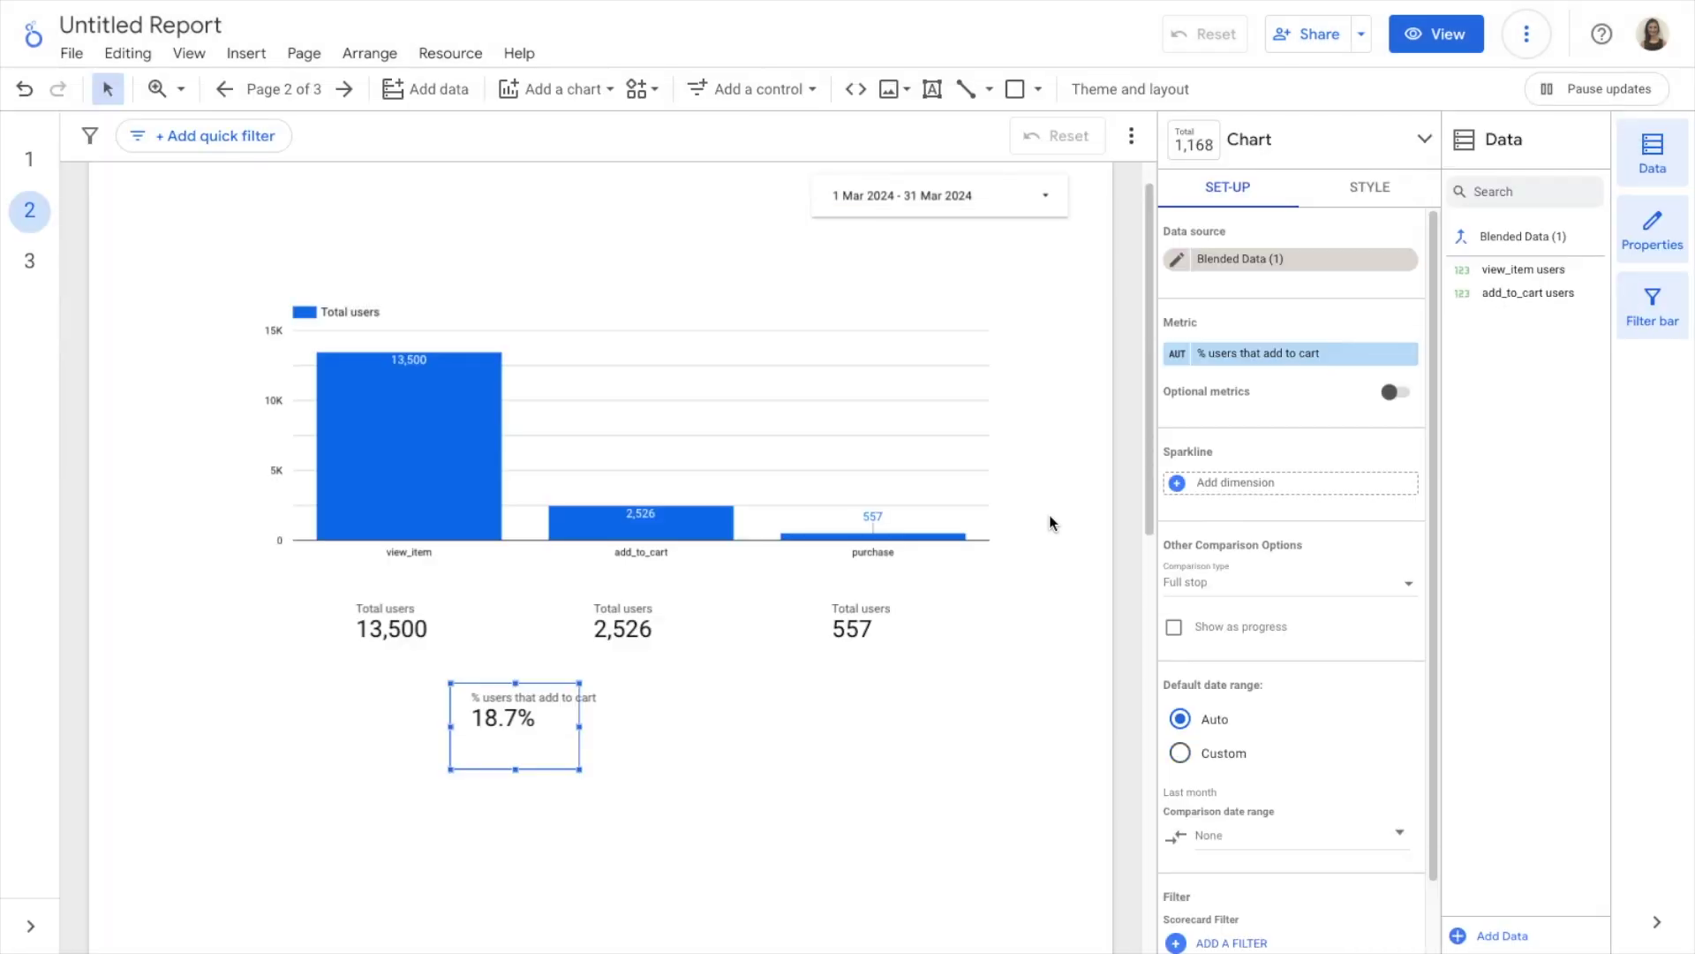
left_click(736, 707)
Duplicate the 557 scorecard and move the copy beside the 18.7% scorecard
left_click(850, 621)
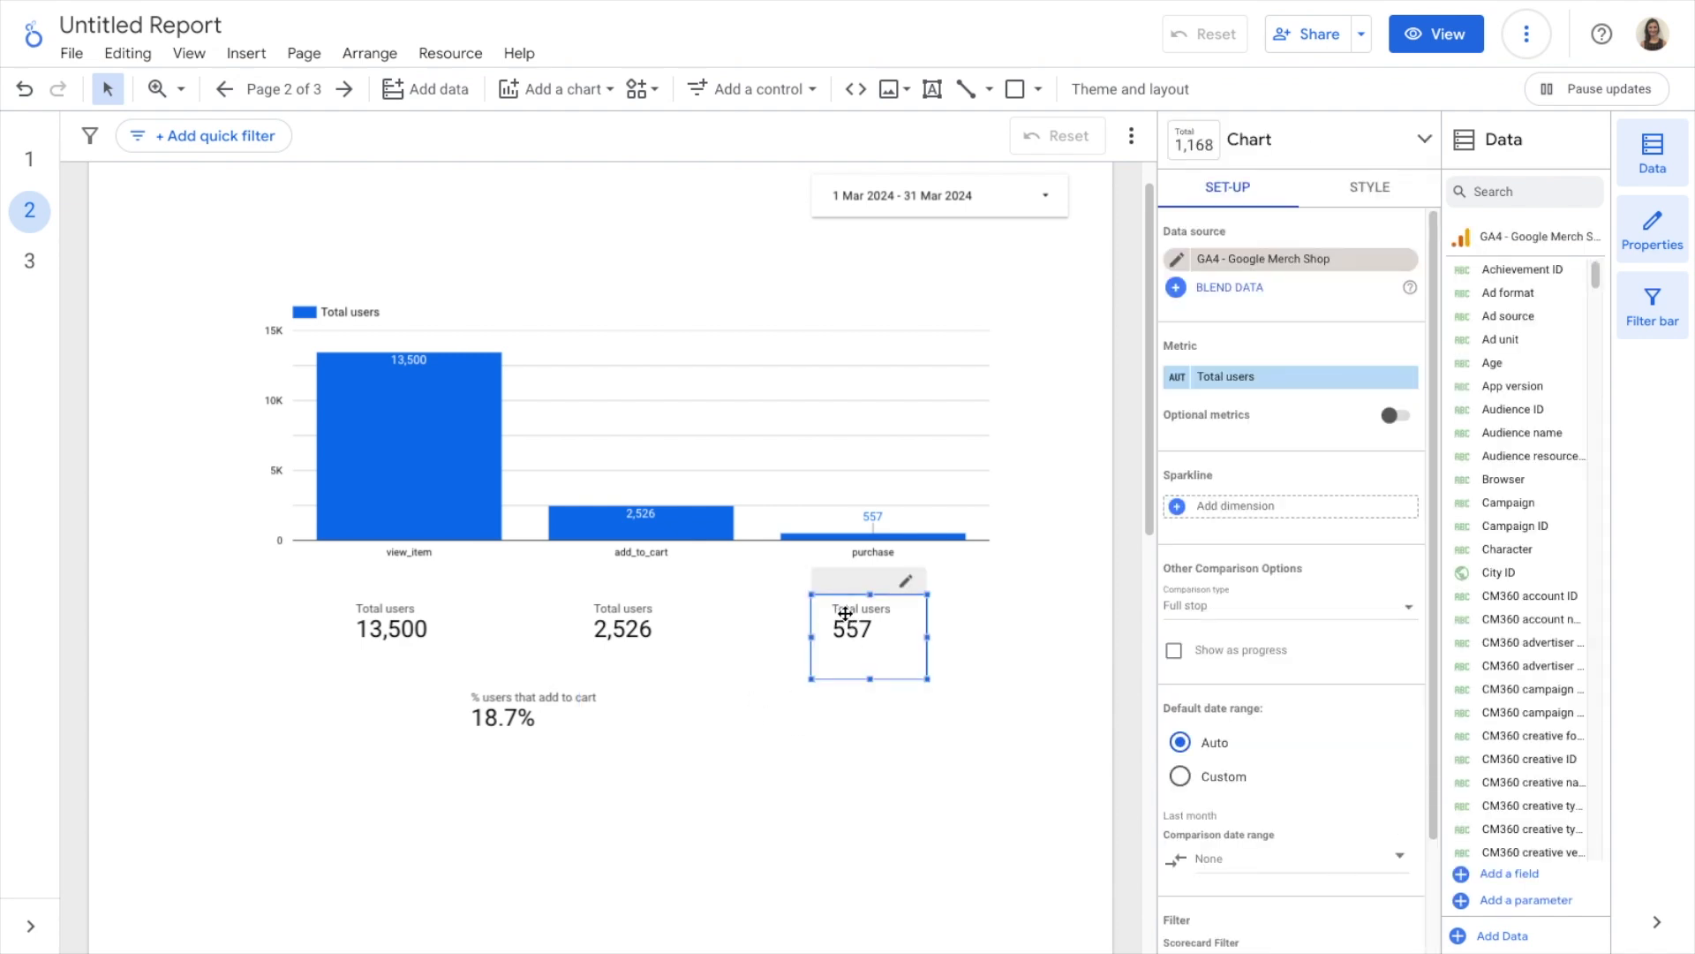
right_click(845, 613)
left_click(920, 315)
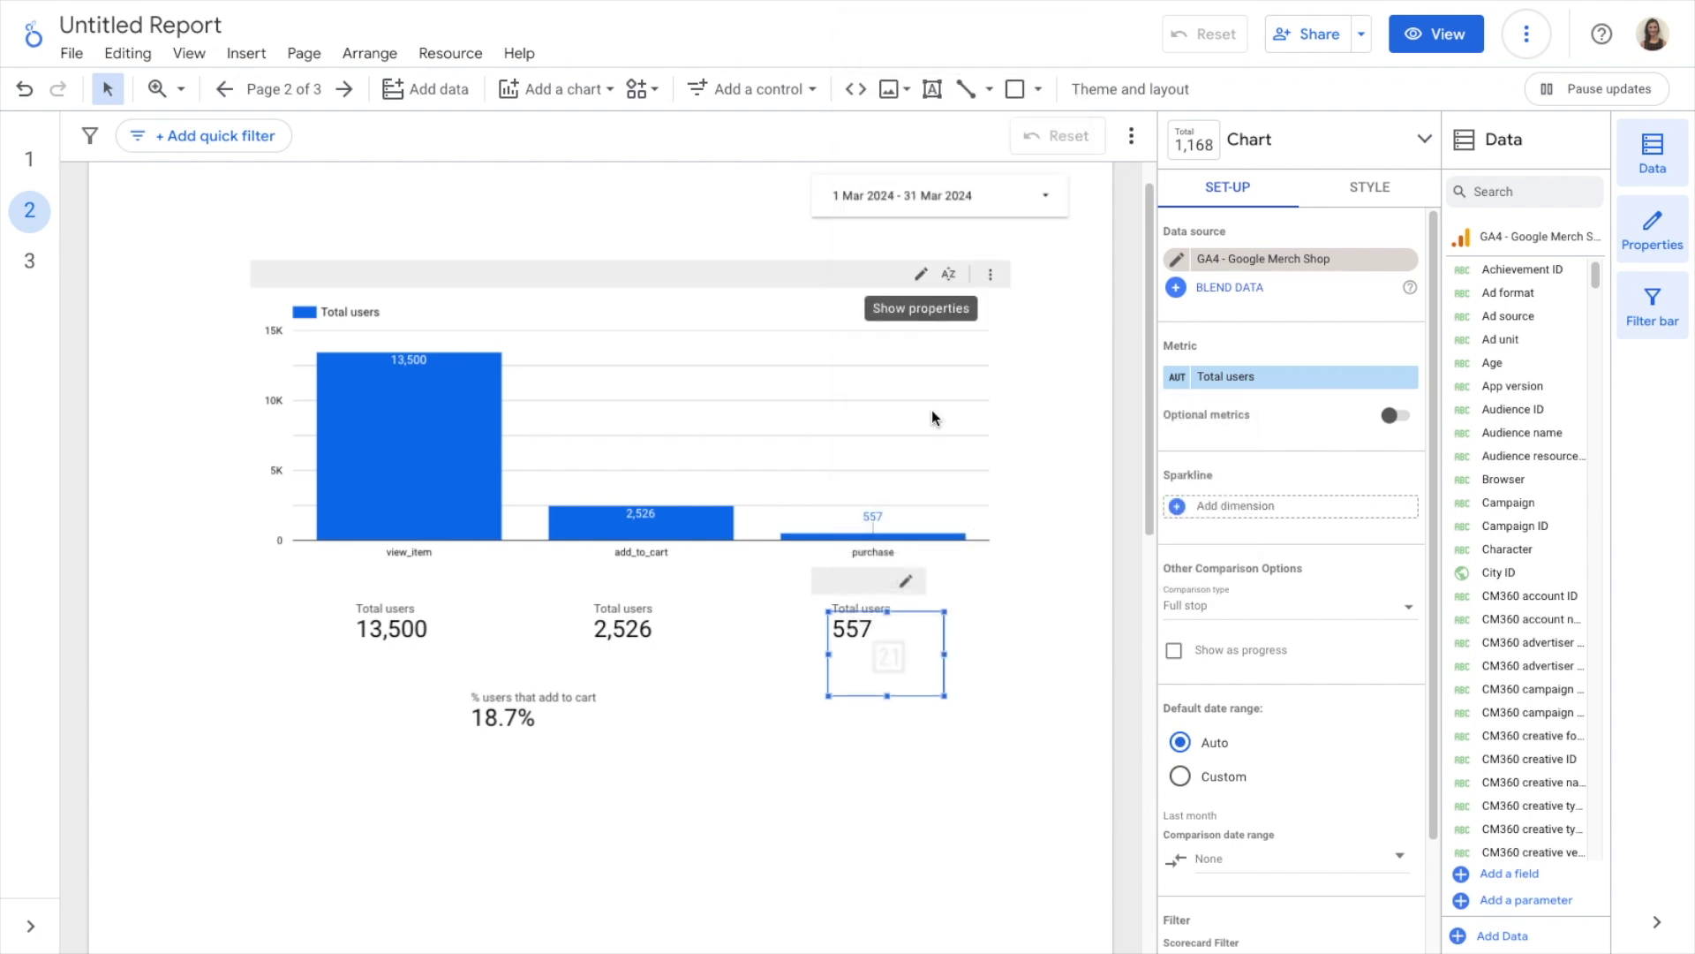
left_click_drag(882, 669, 760, 733)
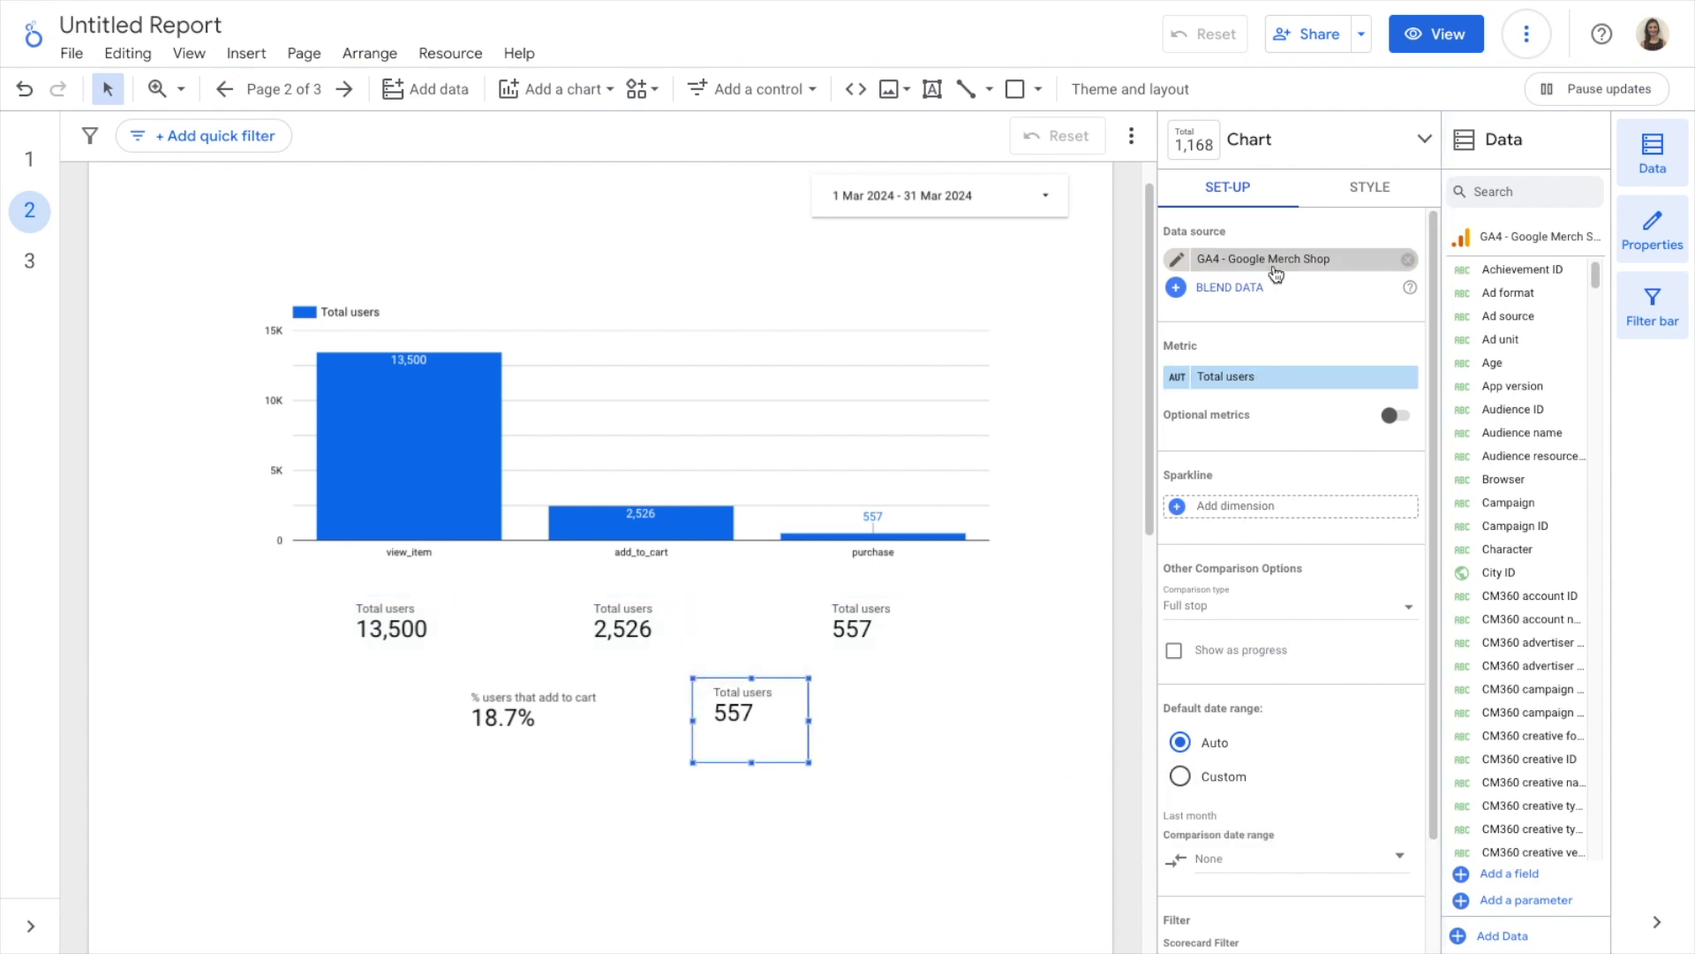
Switch the copy's data source to the Purchase funnel blend and remove its purchase filter
left_click(1278, 258)
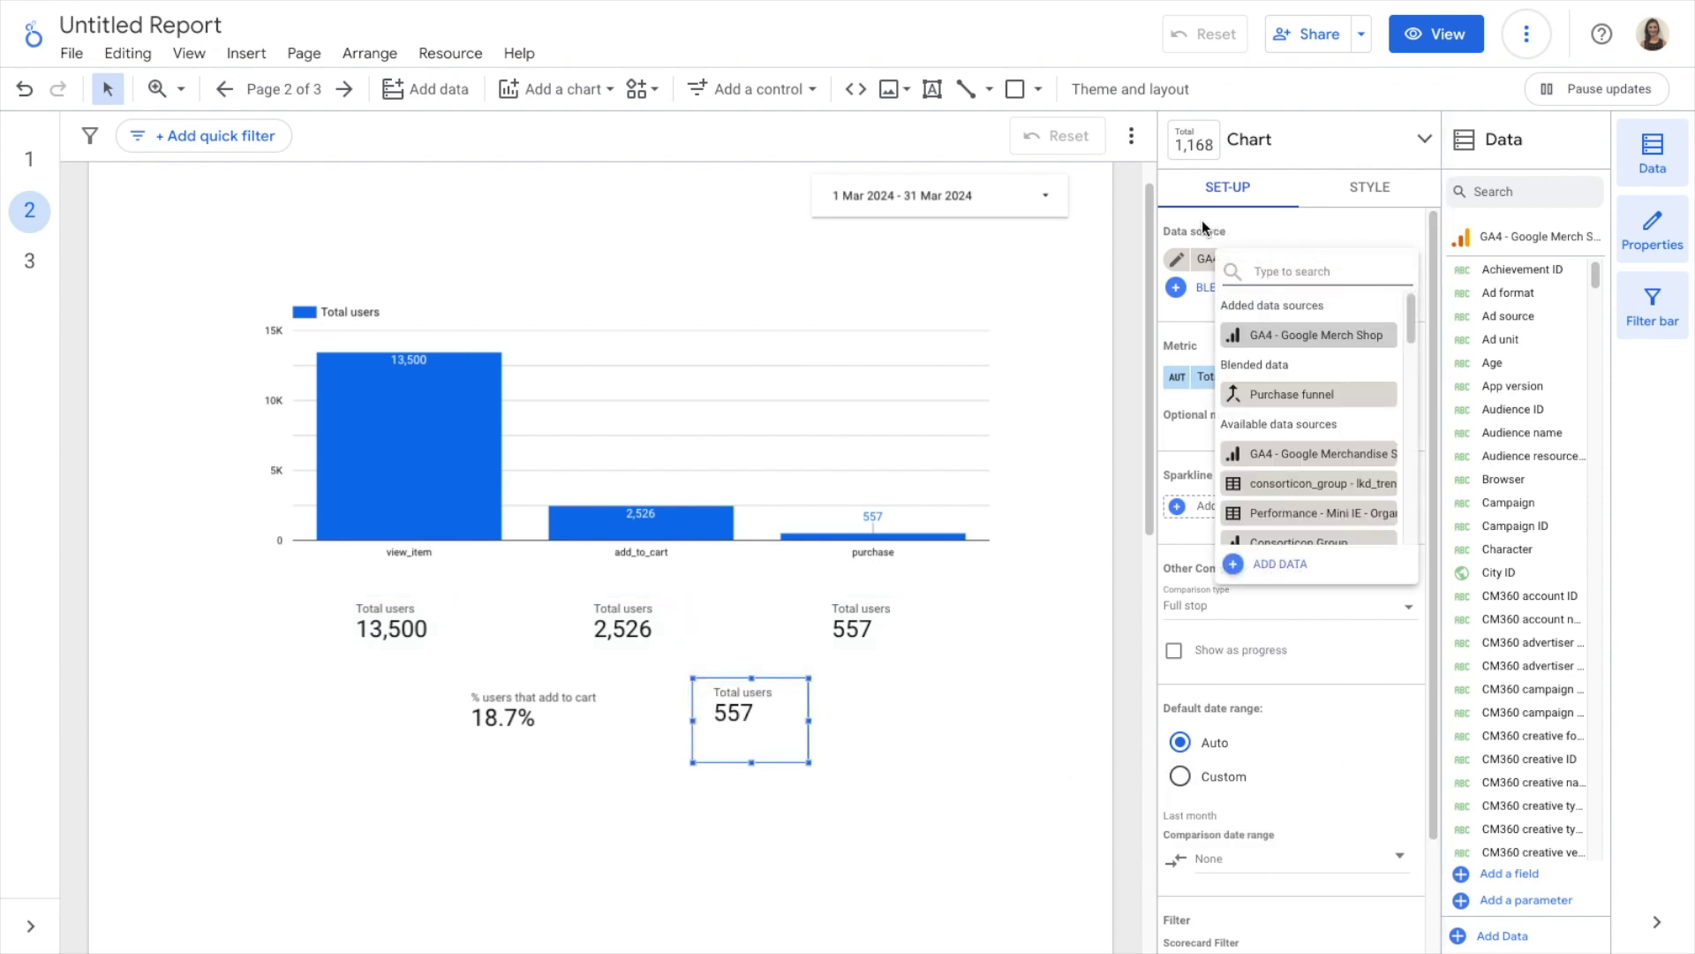
left_click(1305, 398)
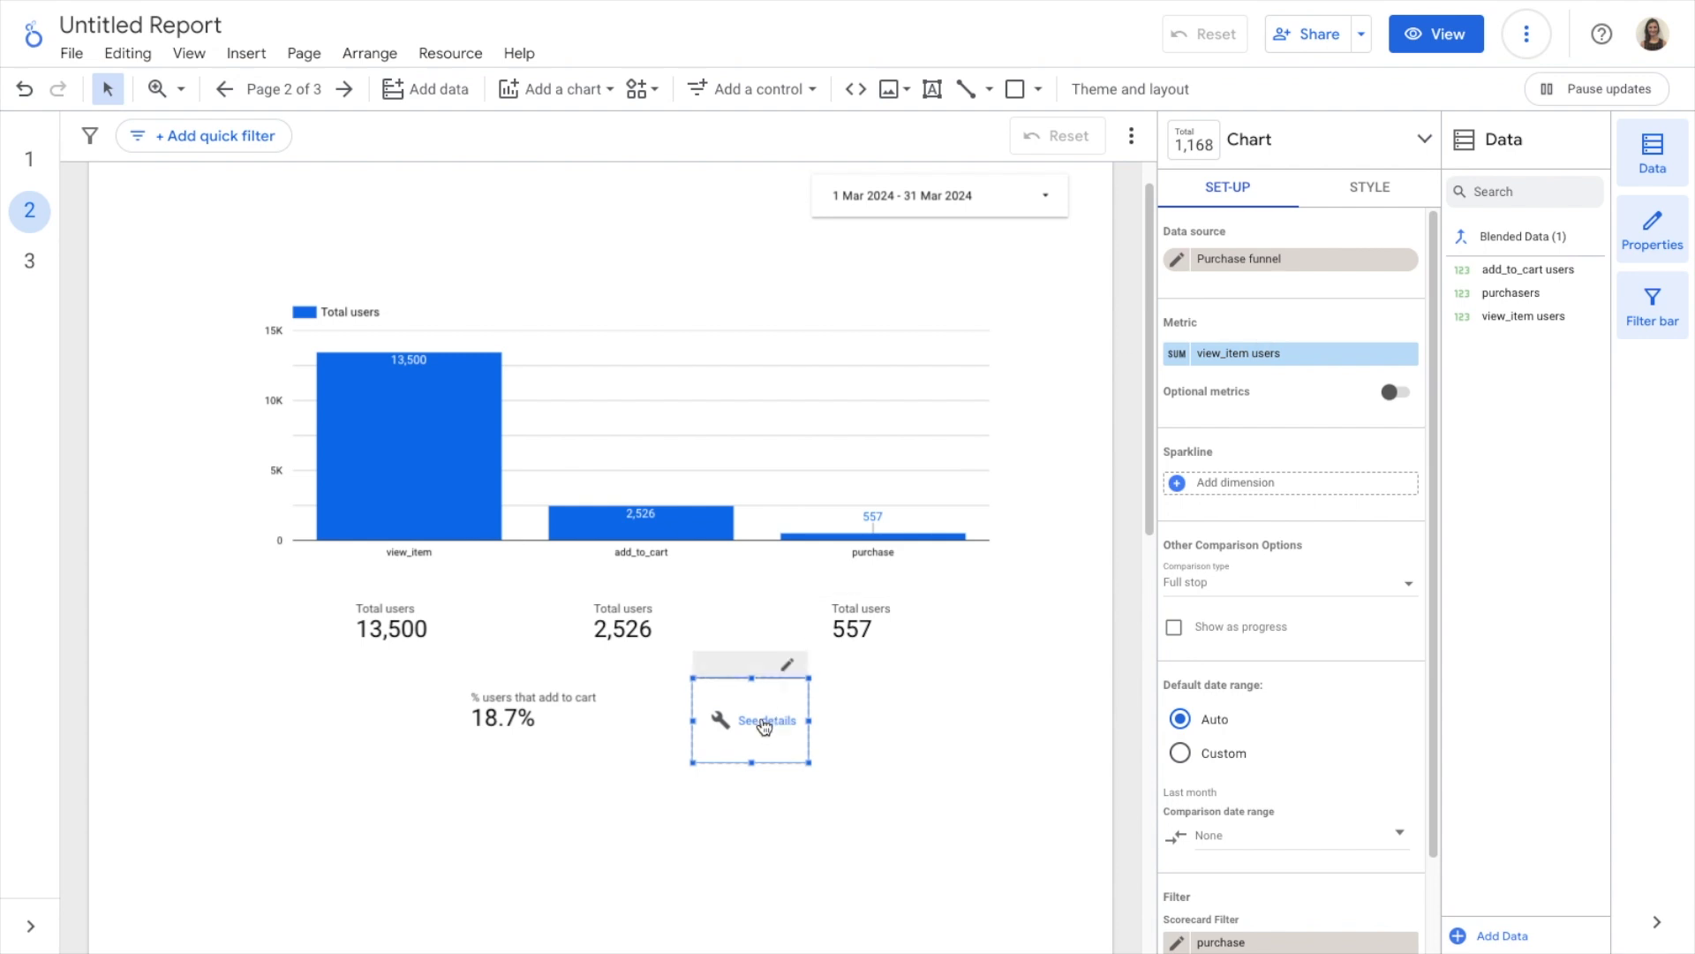
scroll(1349, 678, "down", 2)
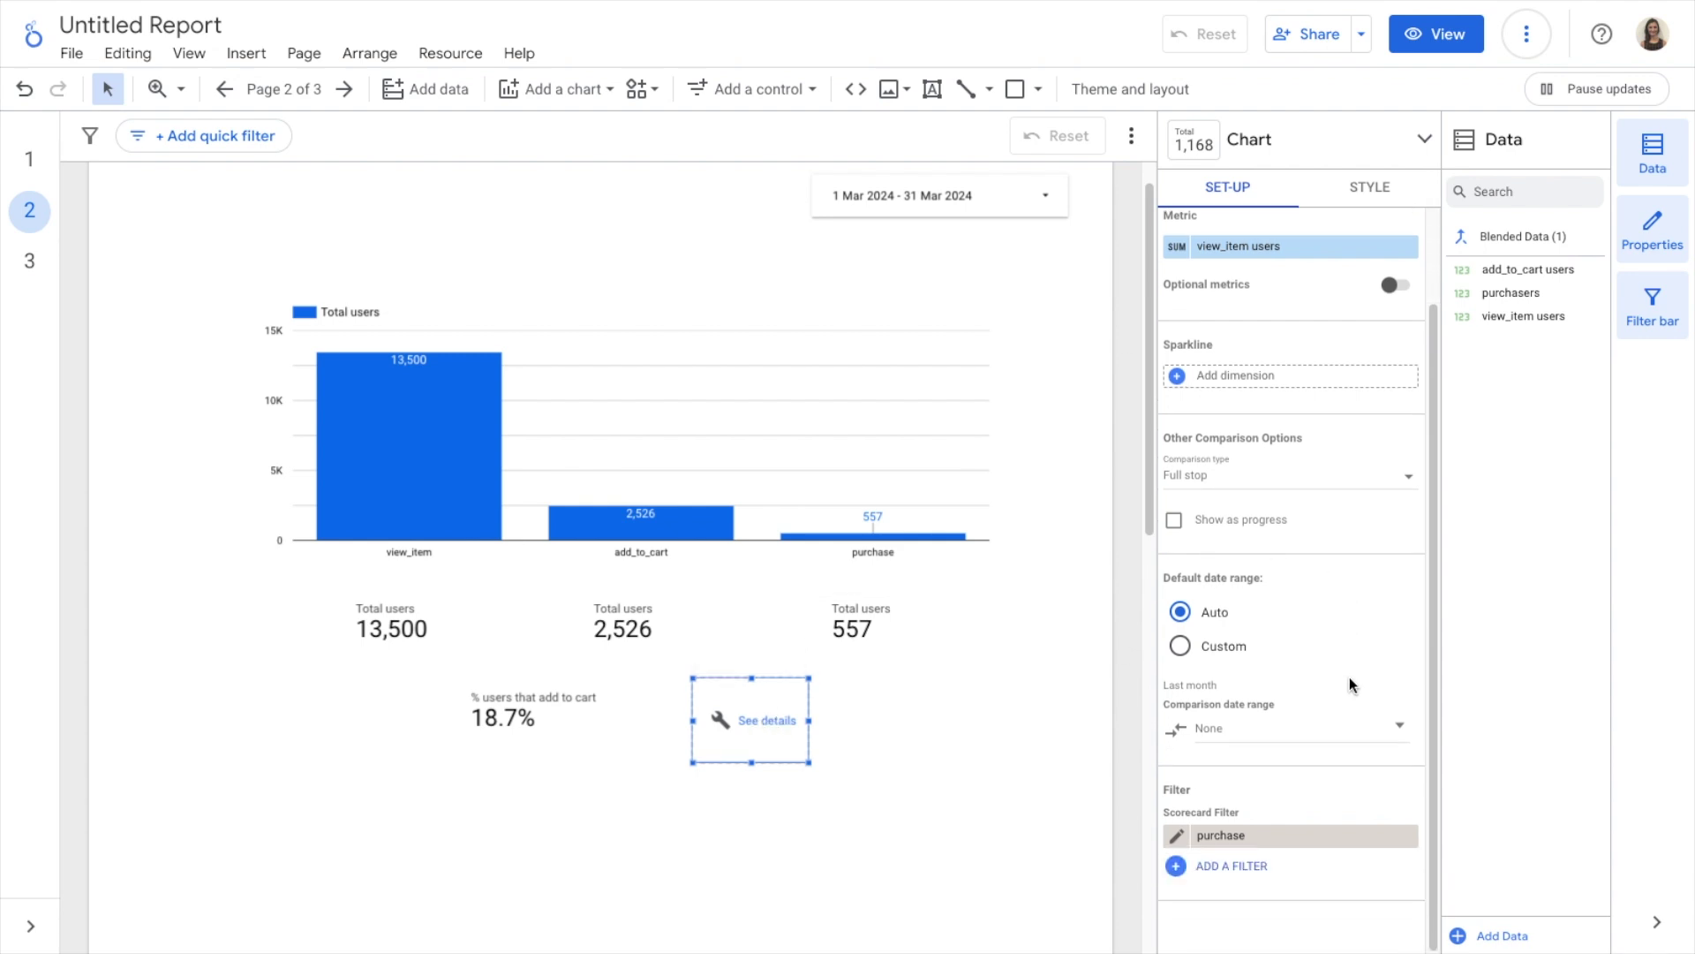
left_click(1409, 836)
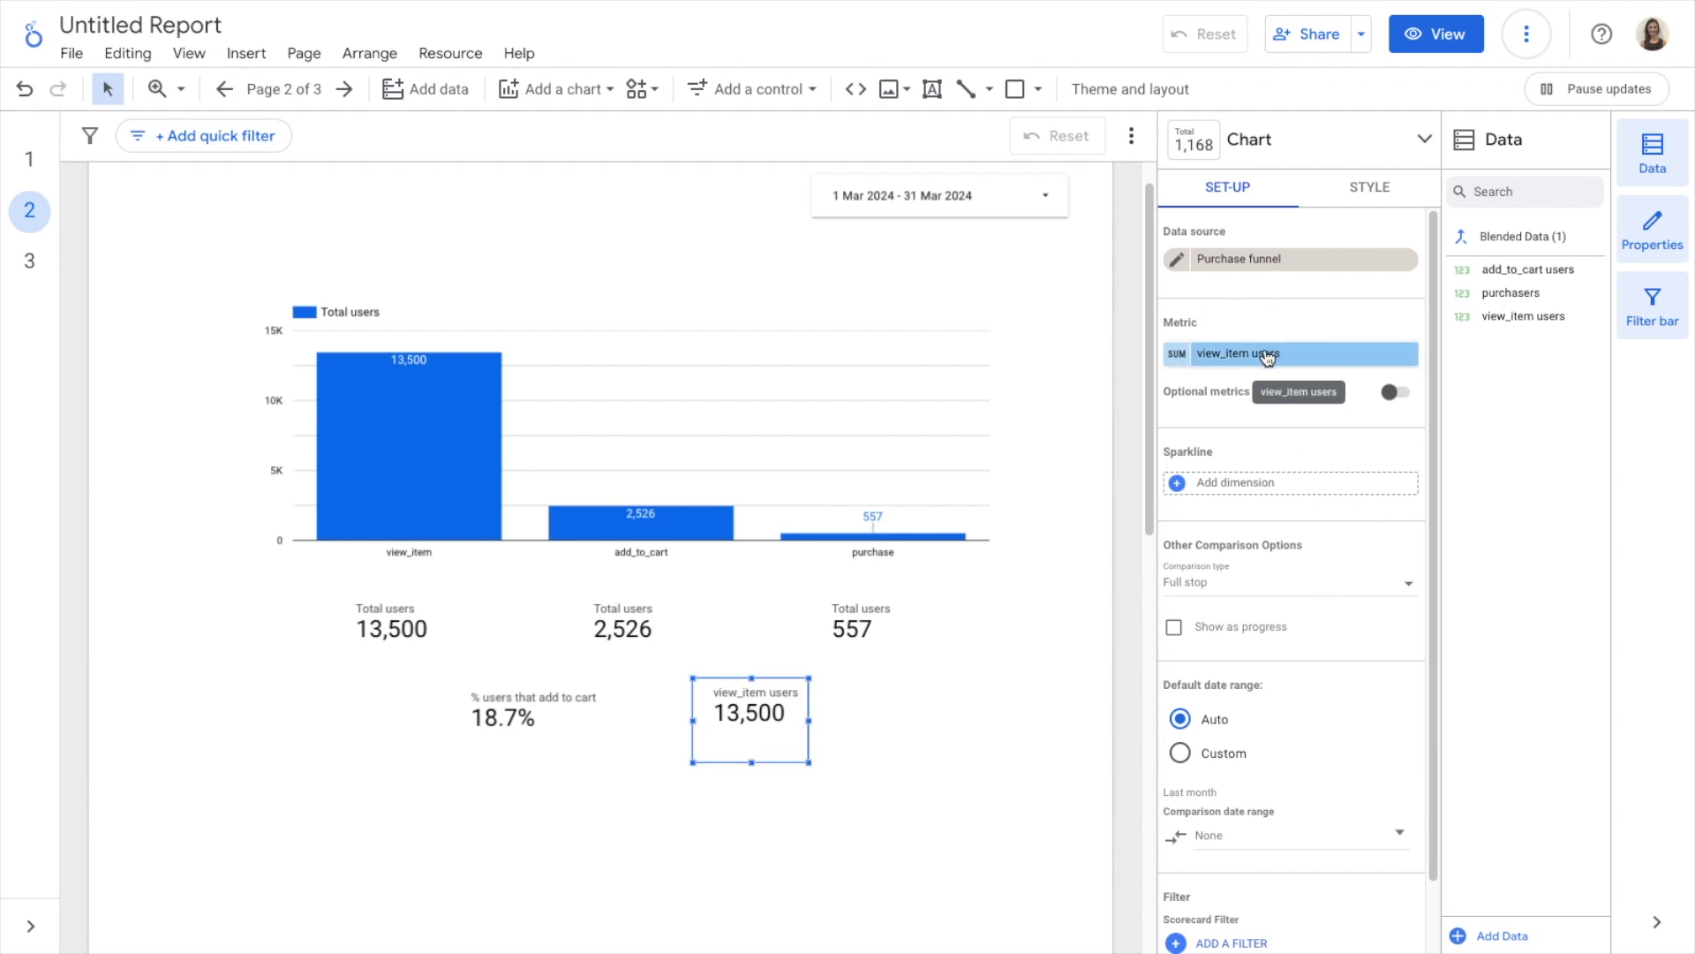
Create a calculated metric named '% users that buy' with Percent type and one decimal place
left_click(1268, 354)
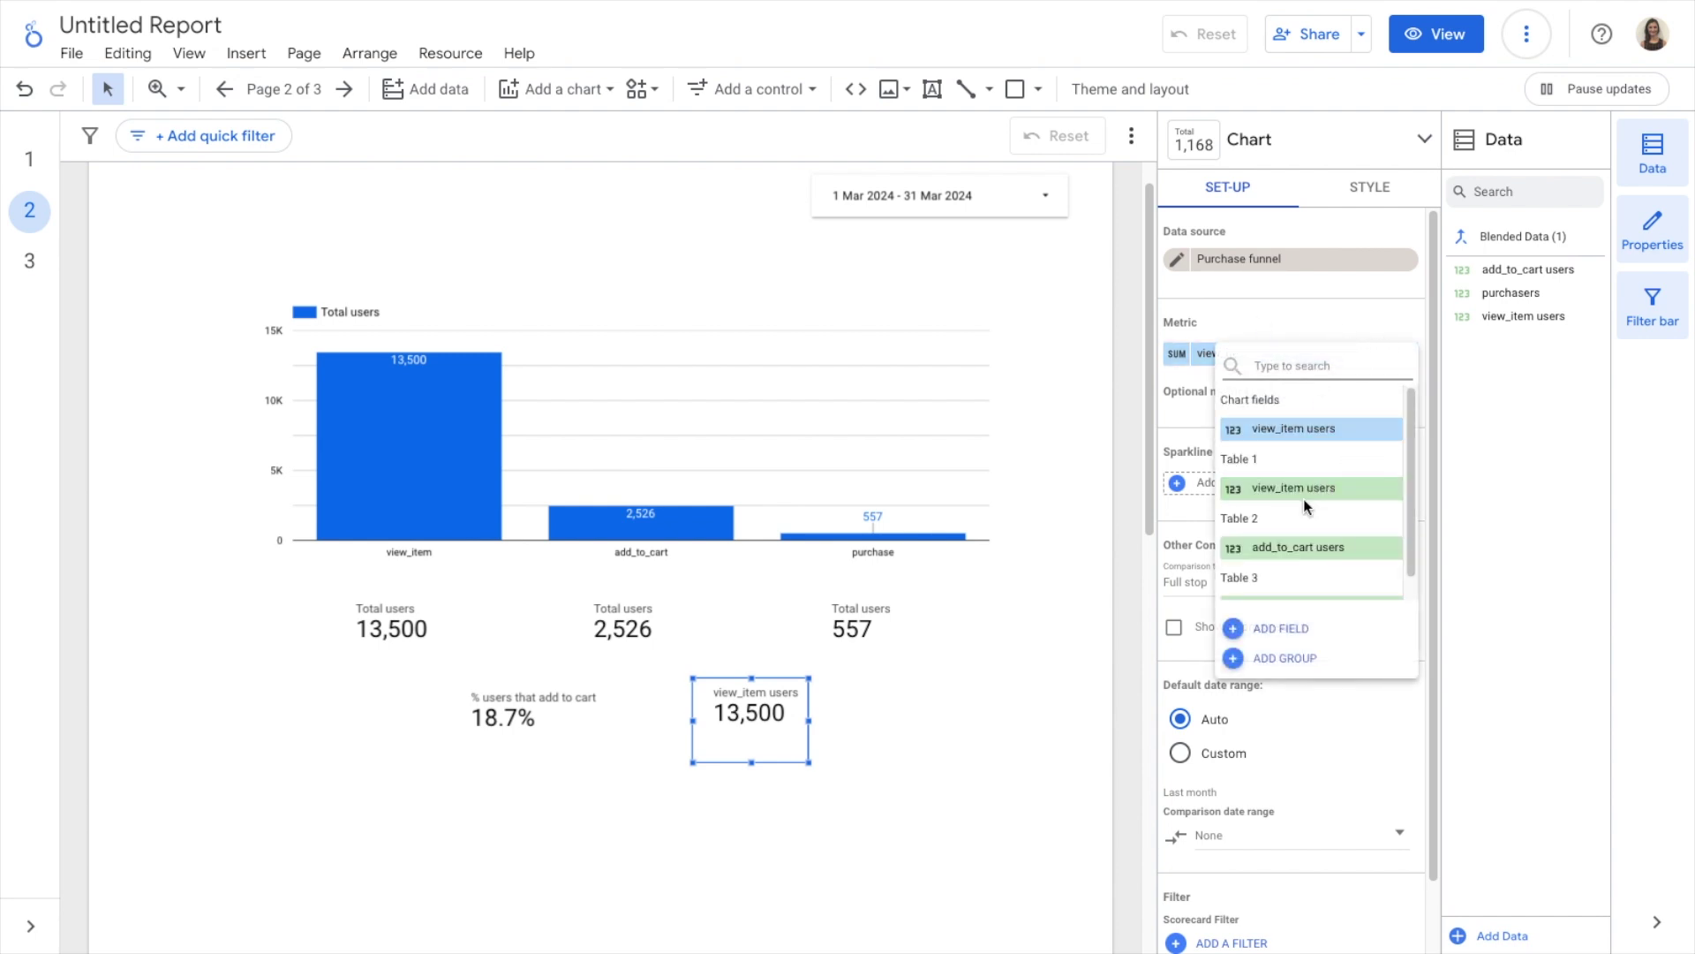
scroll(1303, 500, "down", 1)
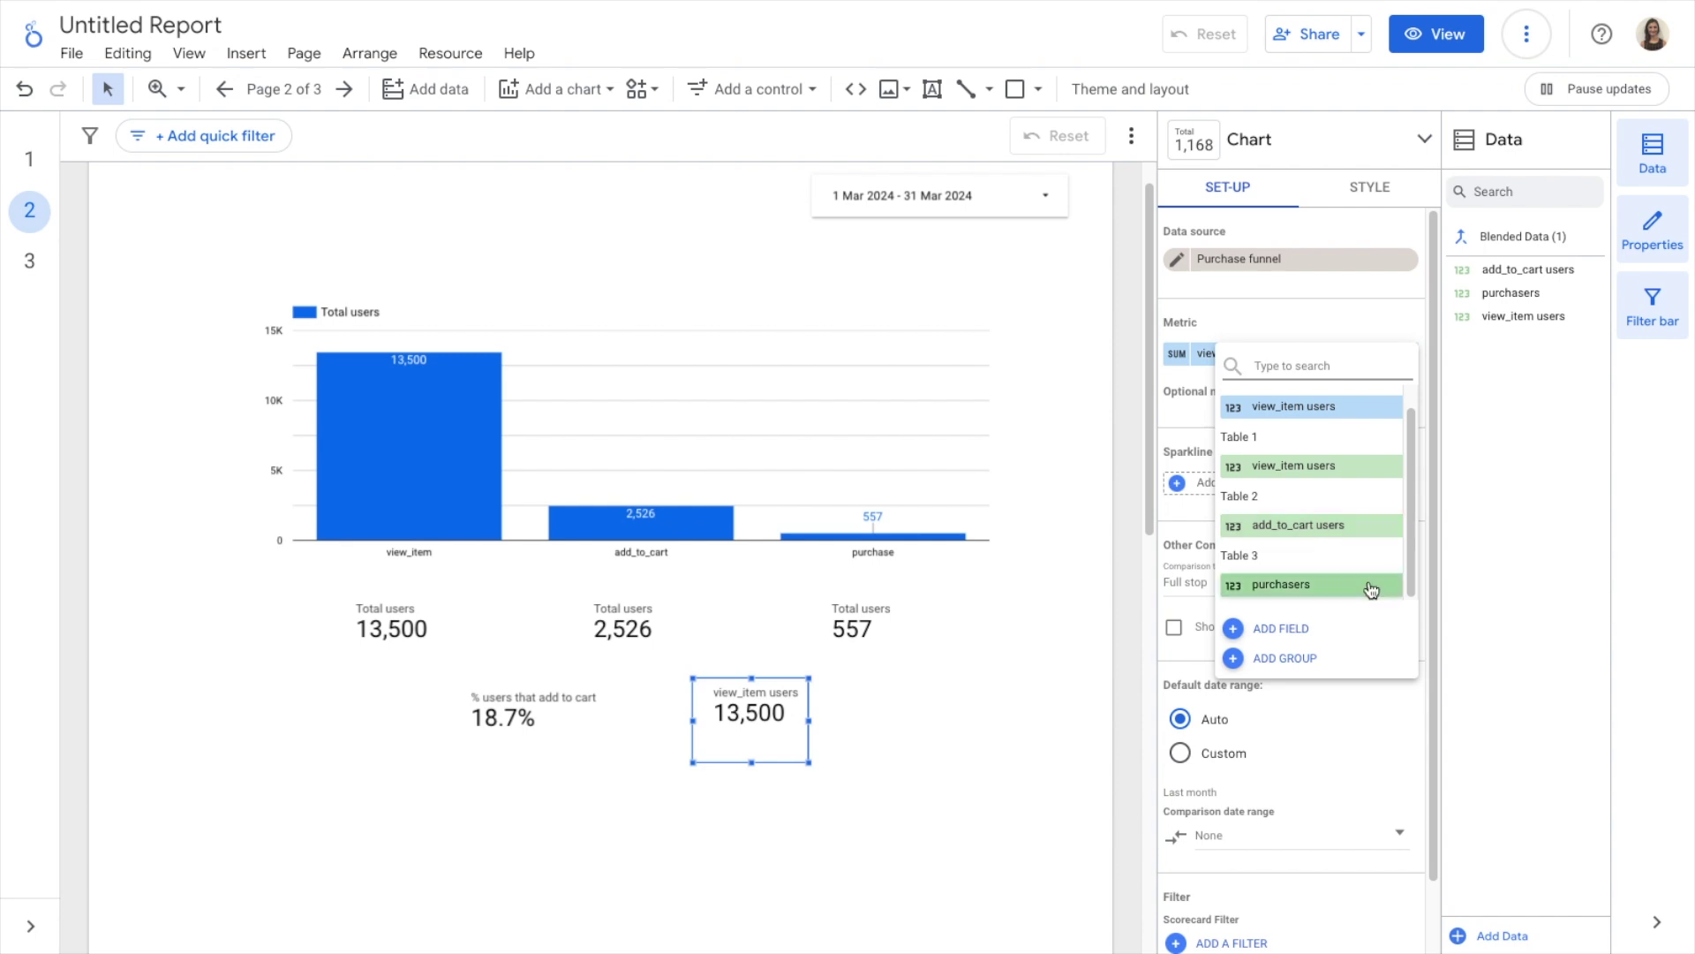
left_click(1288, 629)
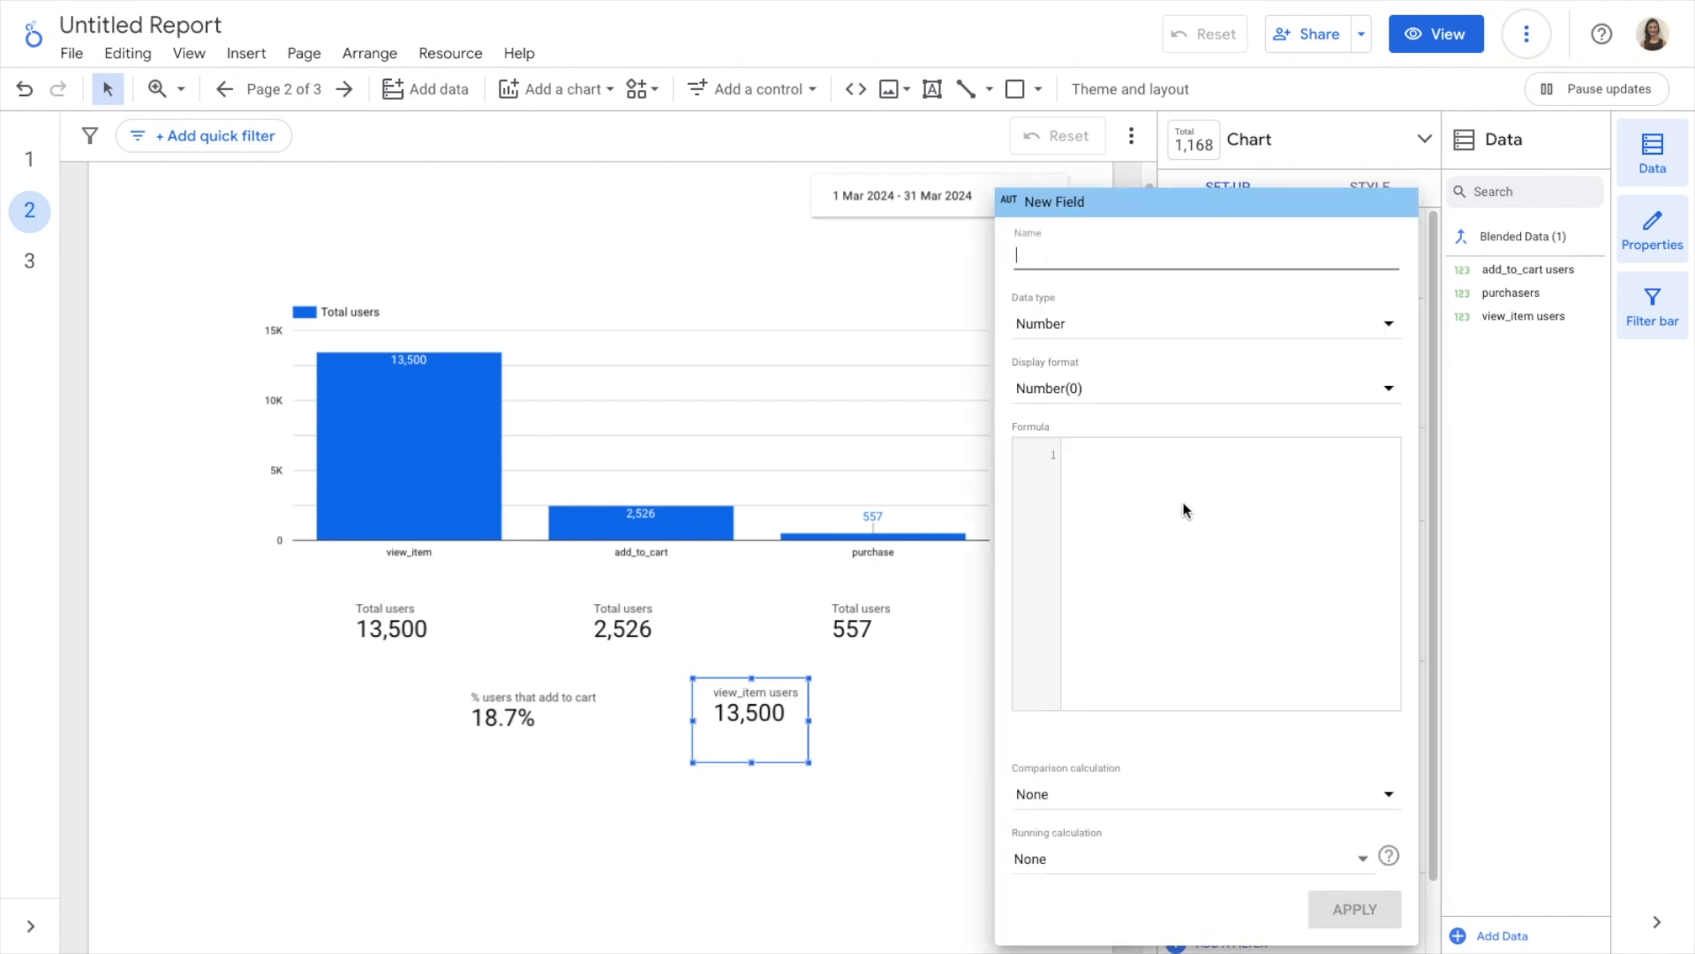
type("%")
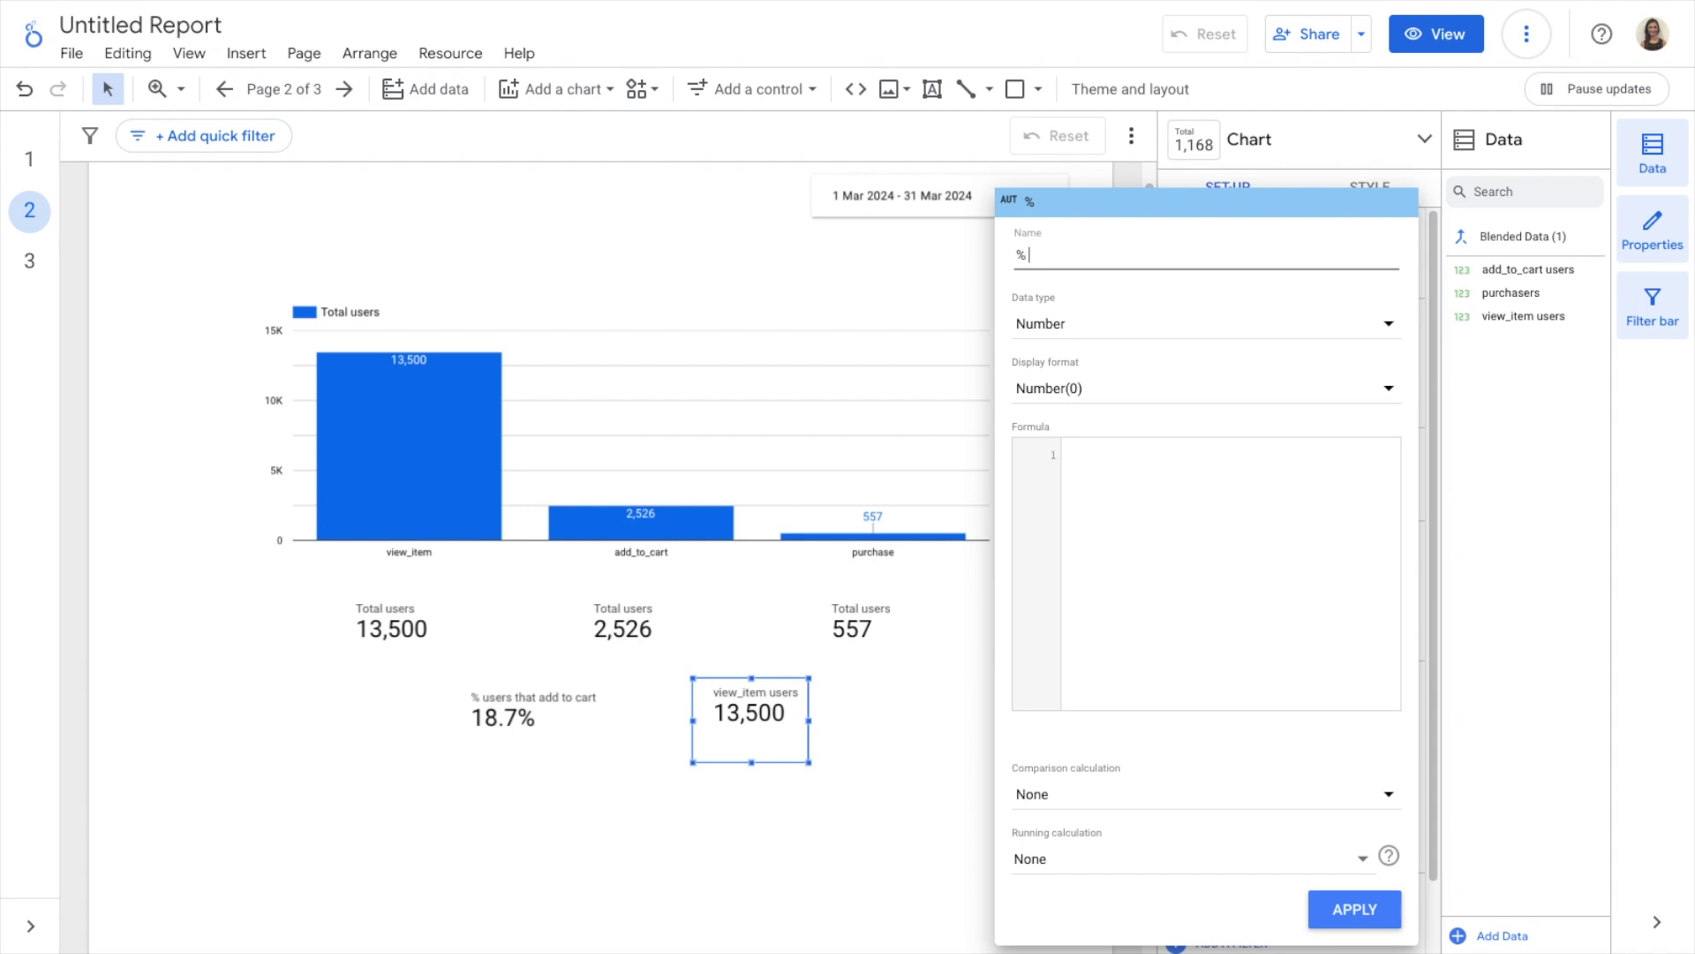
type(" users that buy")
left_click(1151, 334)
mouse_move(1135, 341)
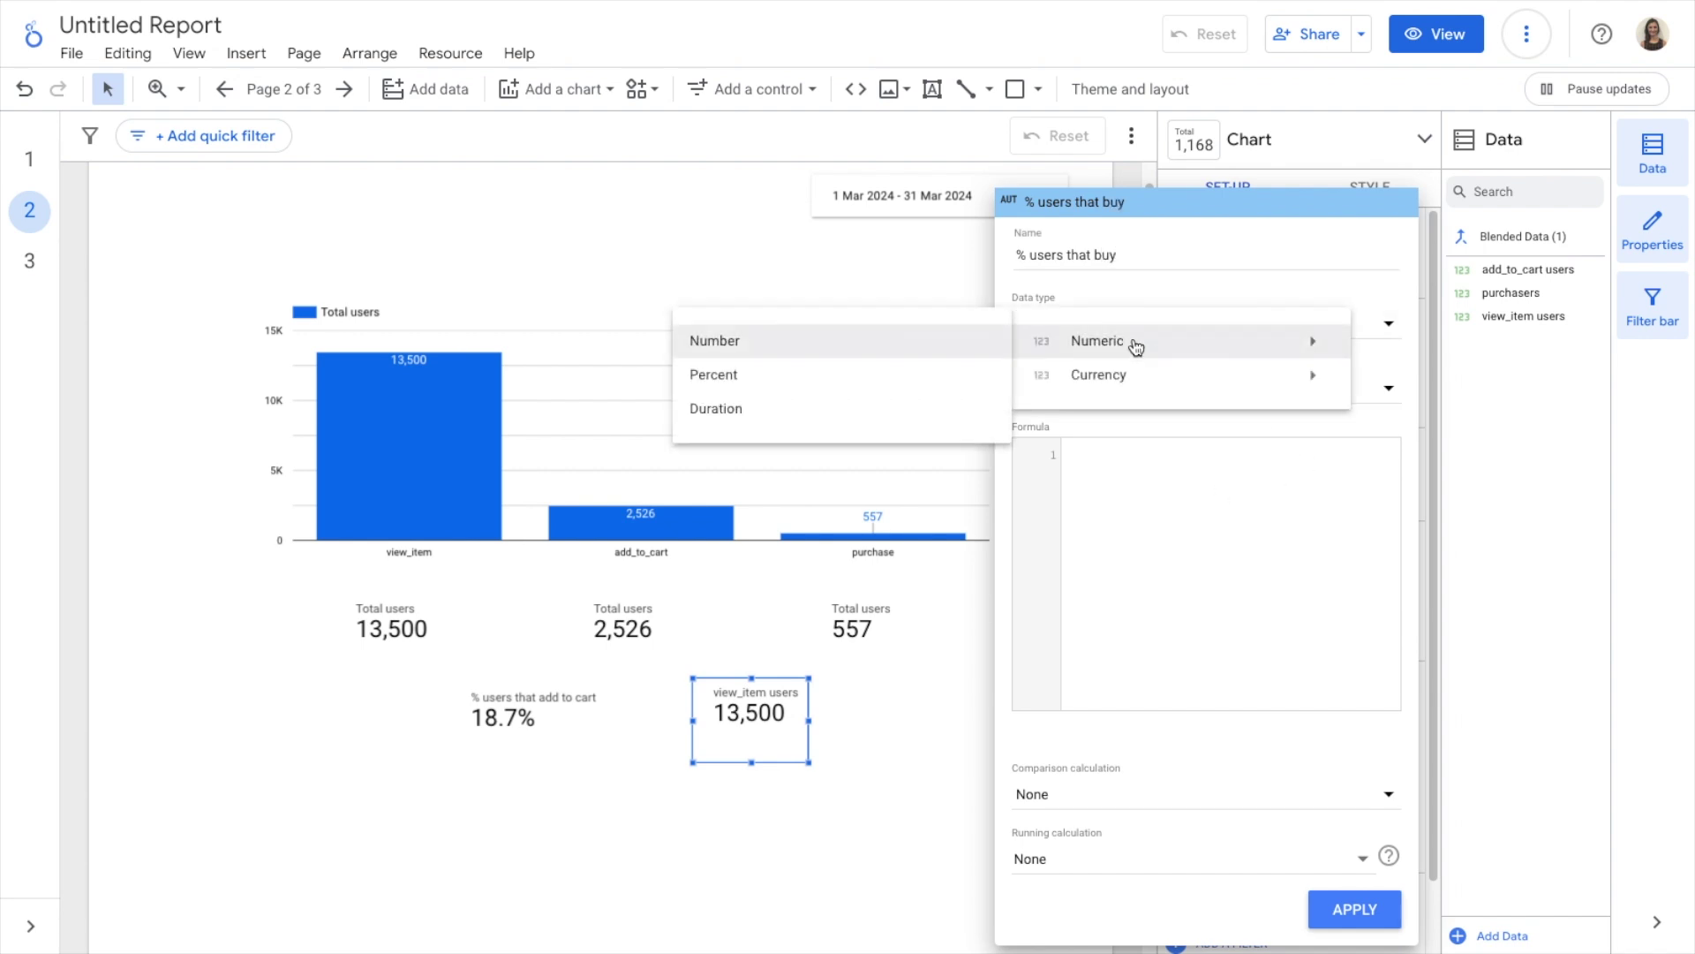
left_click(860, 373)
left_click(1086, 387)
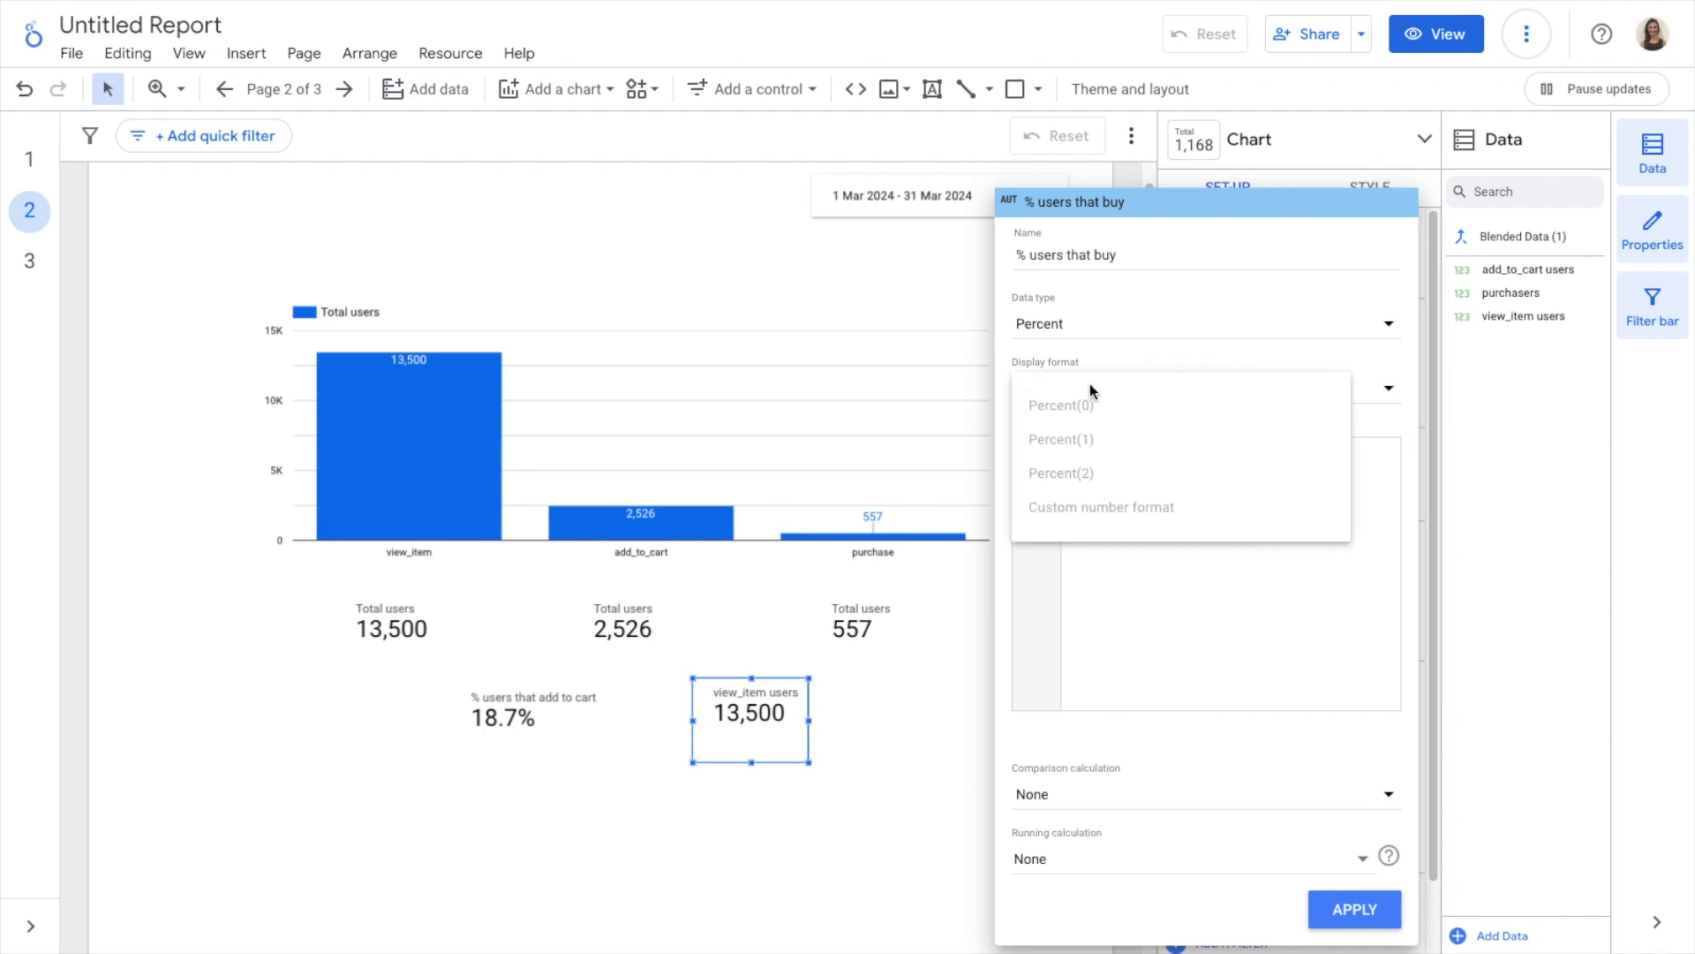
left_click(1085, 439)
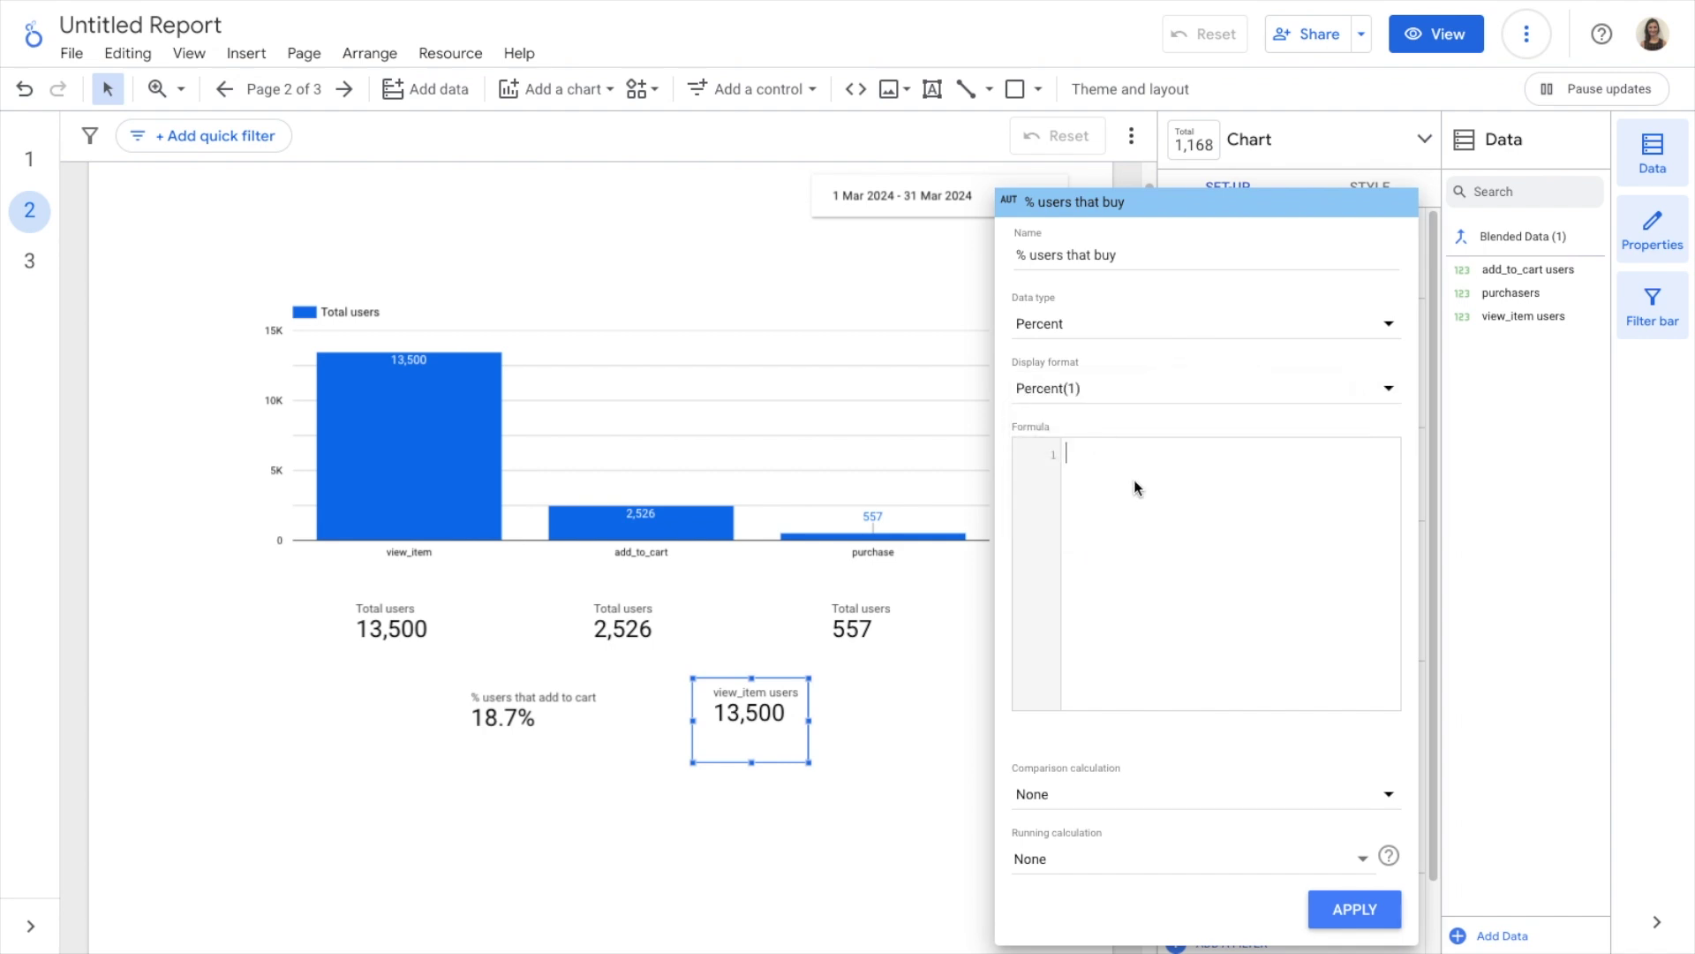
Set its formula to SUM(purchasers) / SUM(add_to_cart users) and apply it to the scorecard
left_click(1134, 480)
type("SUM(")
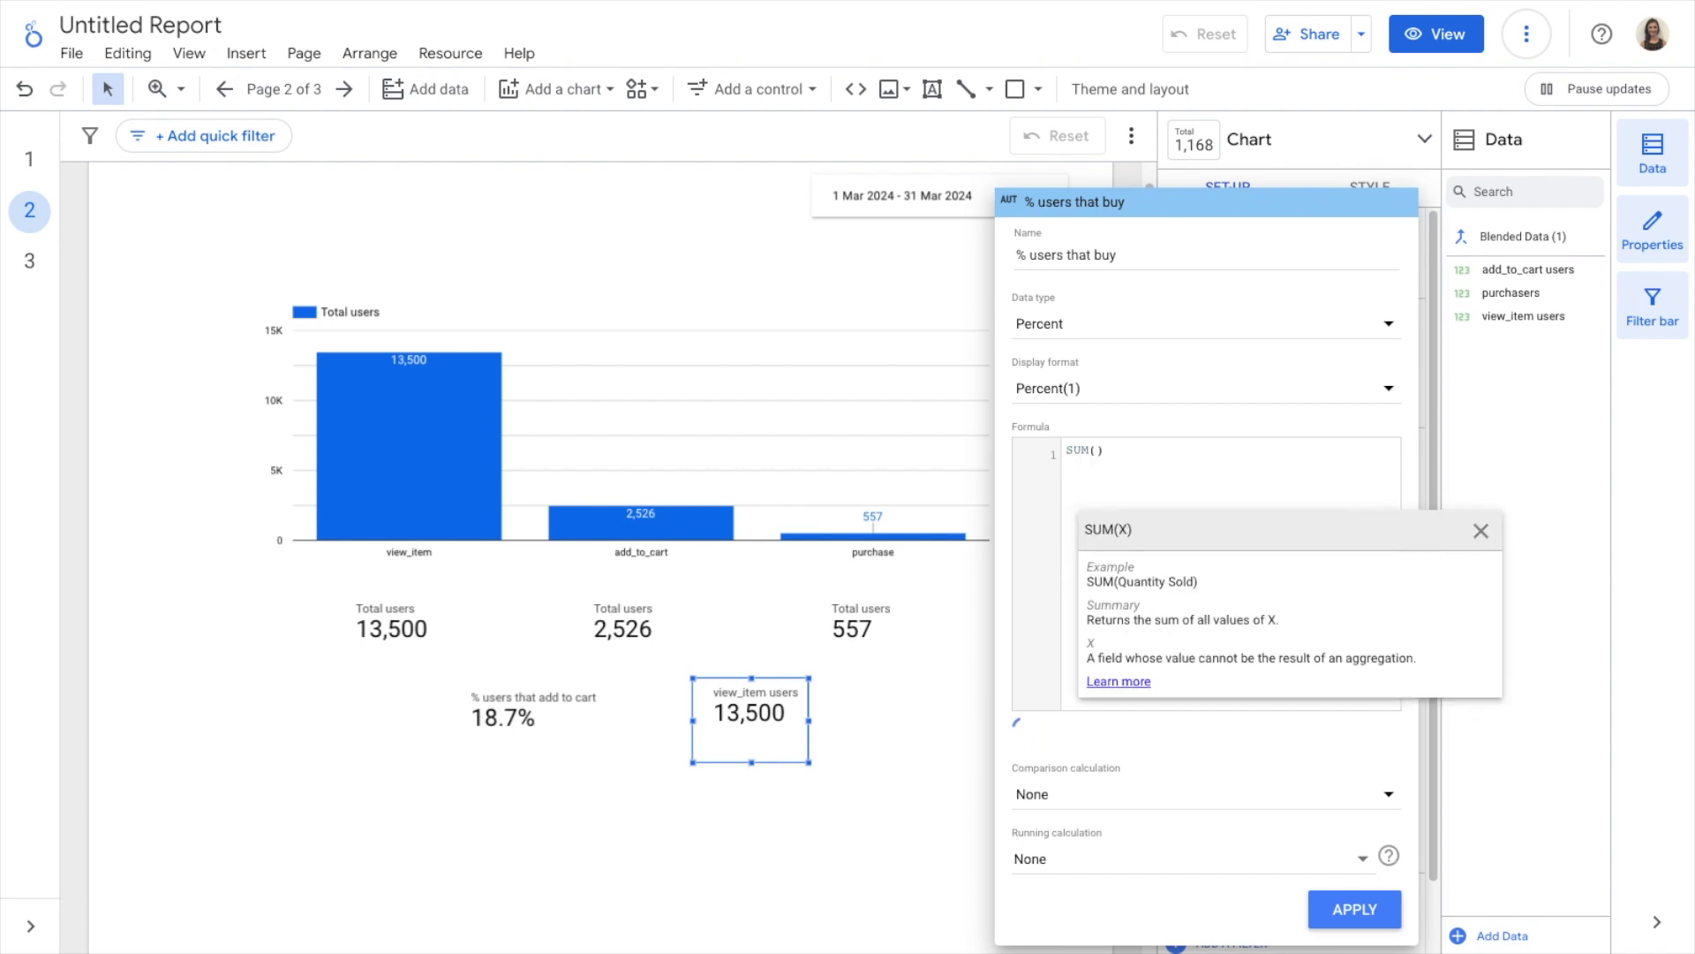
type("purch")
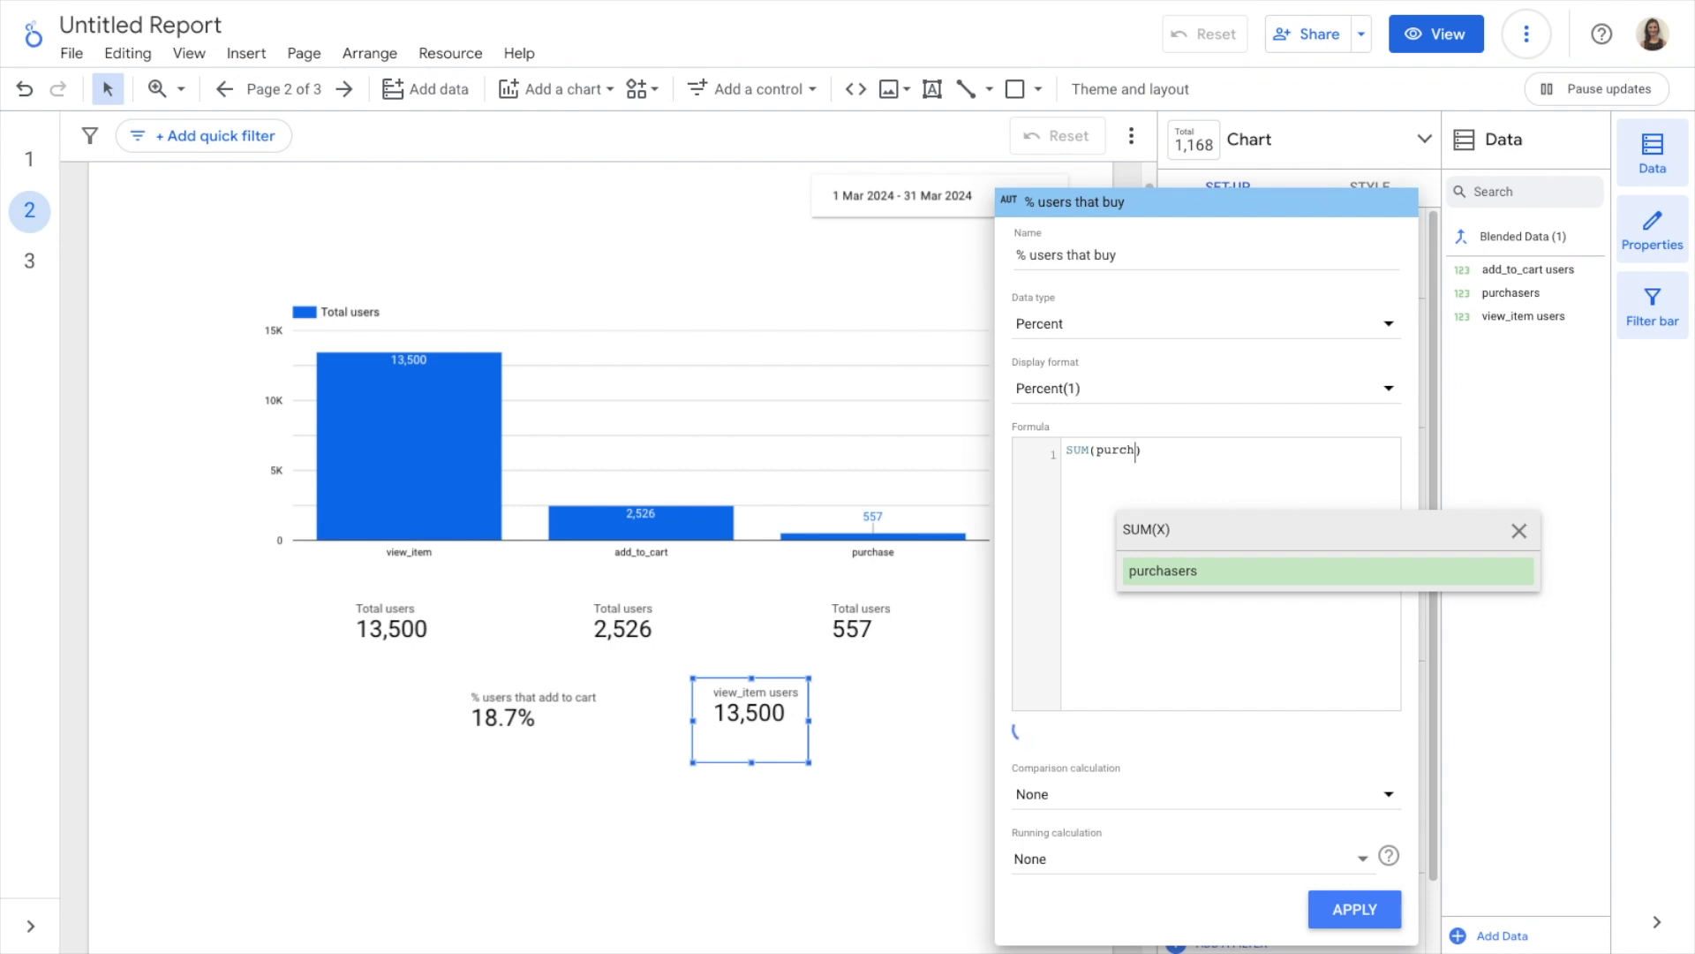
key("Return")
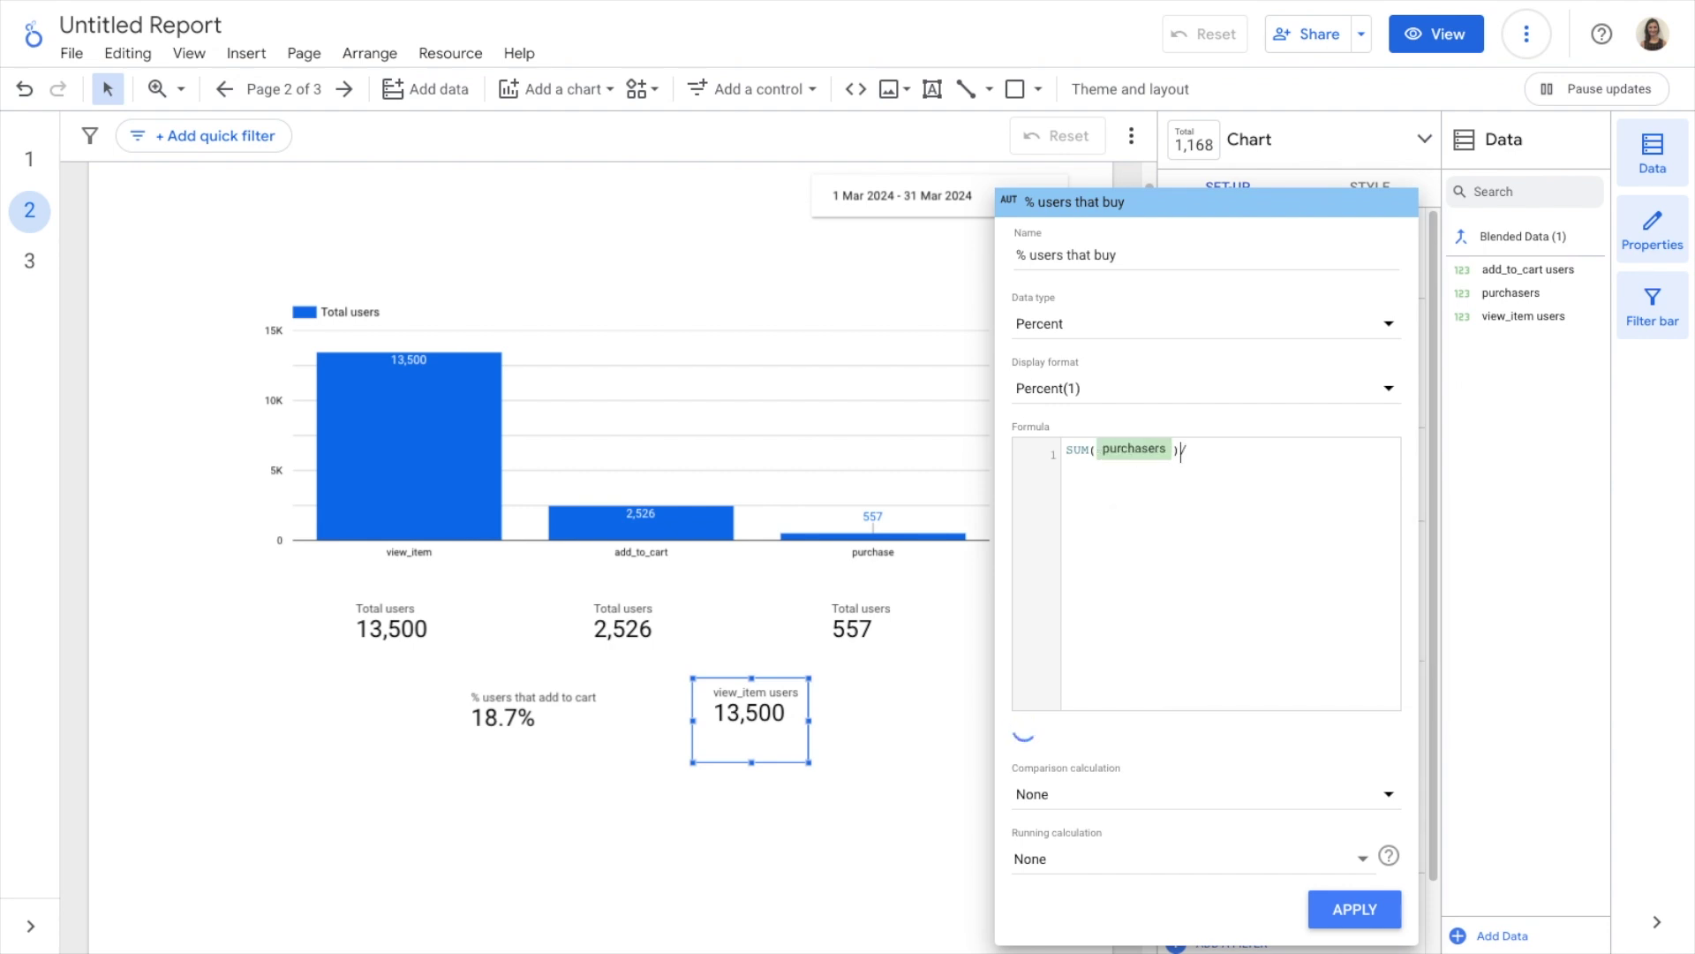
type("/ SUM(")
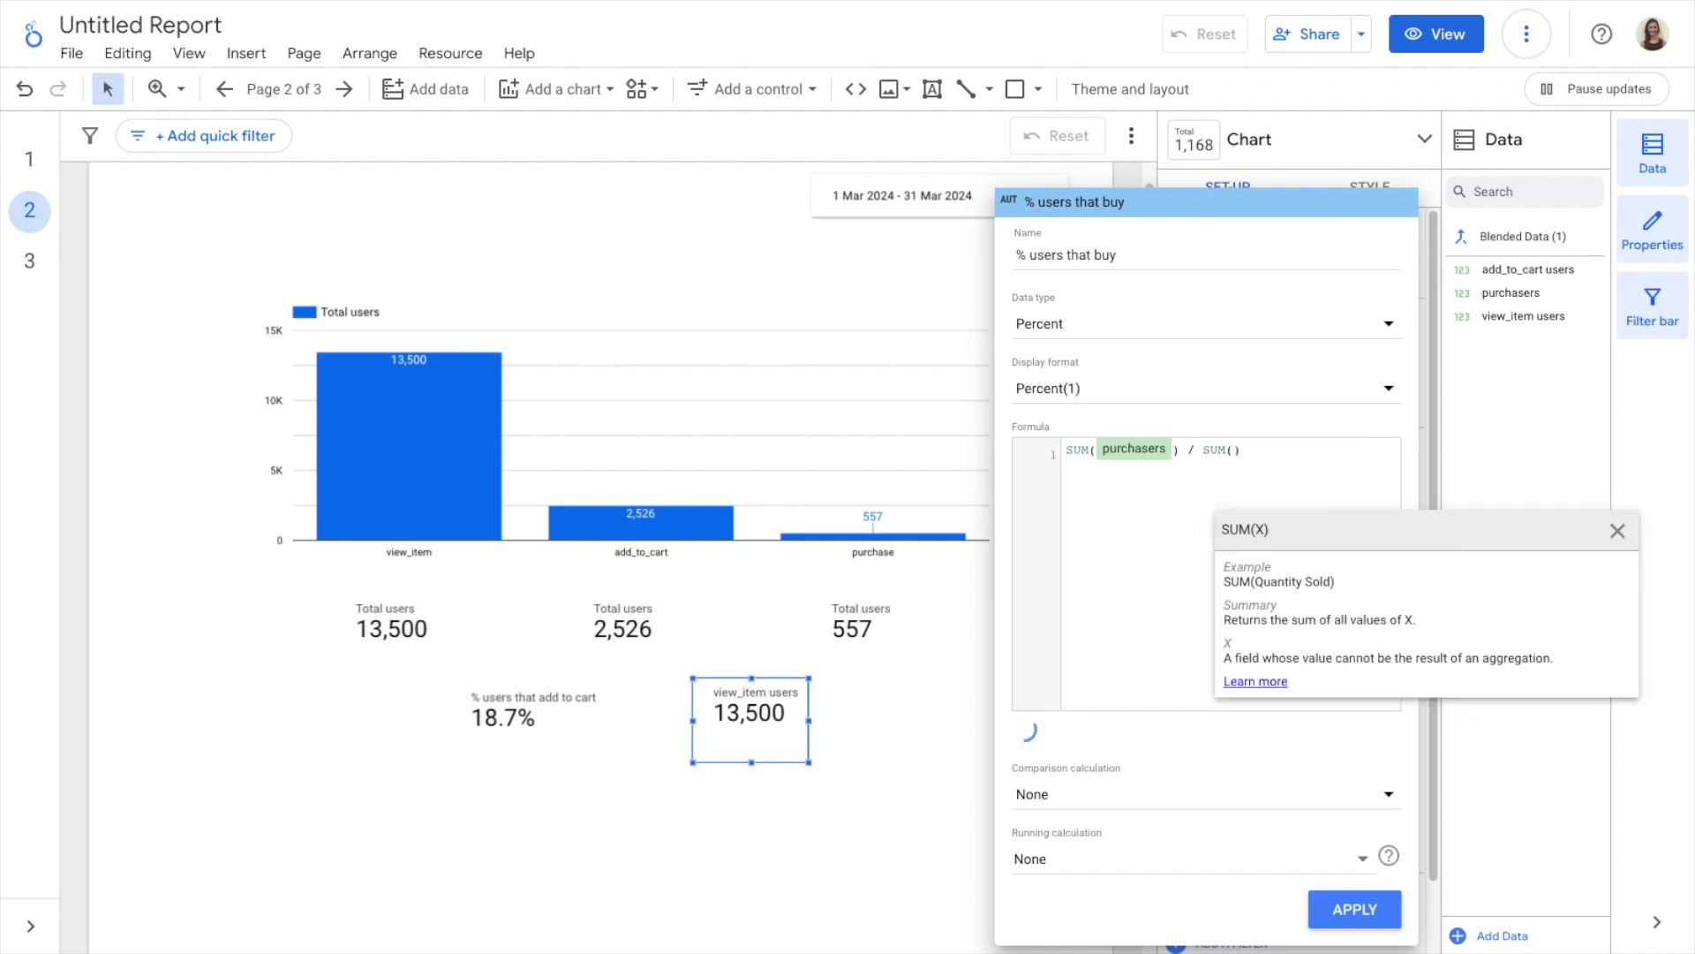
type("add_to")
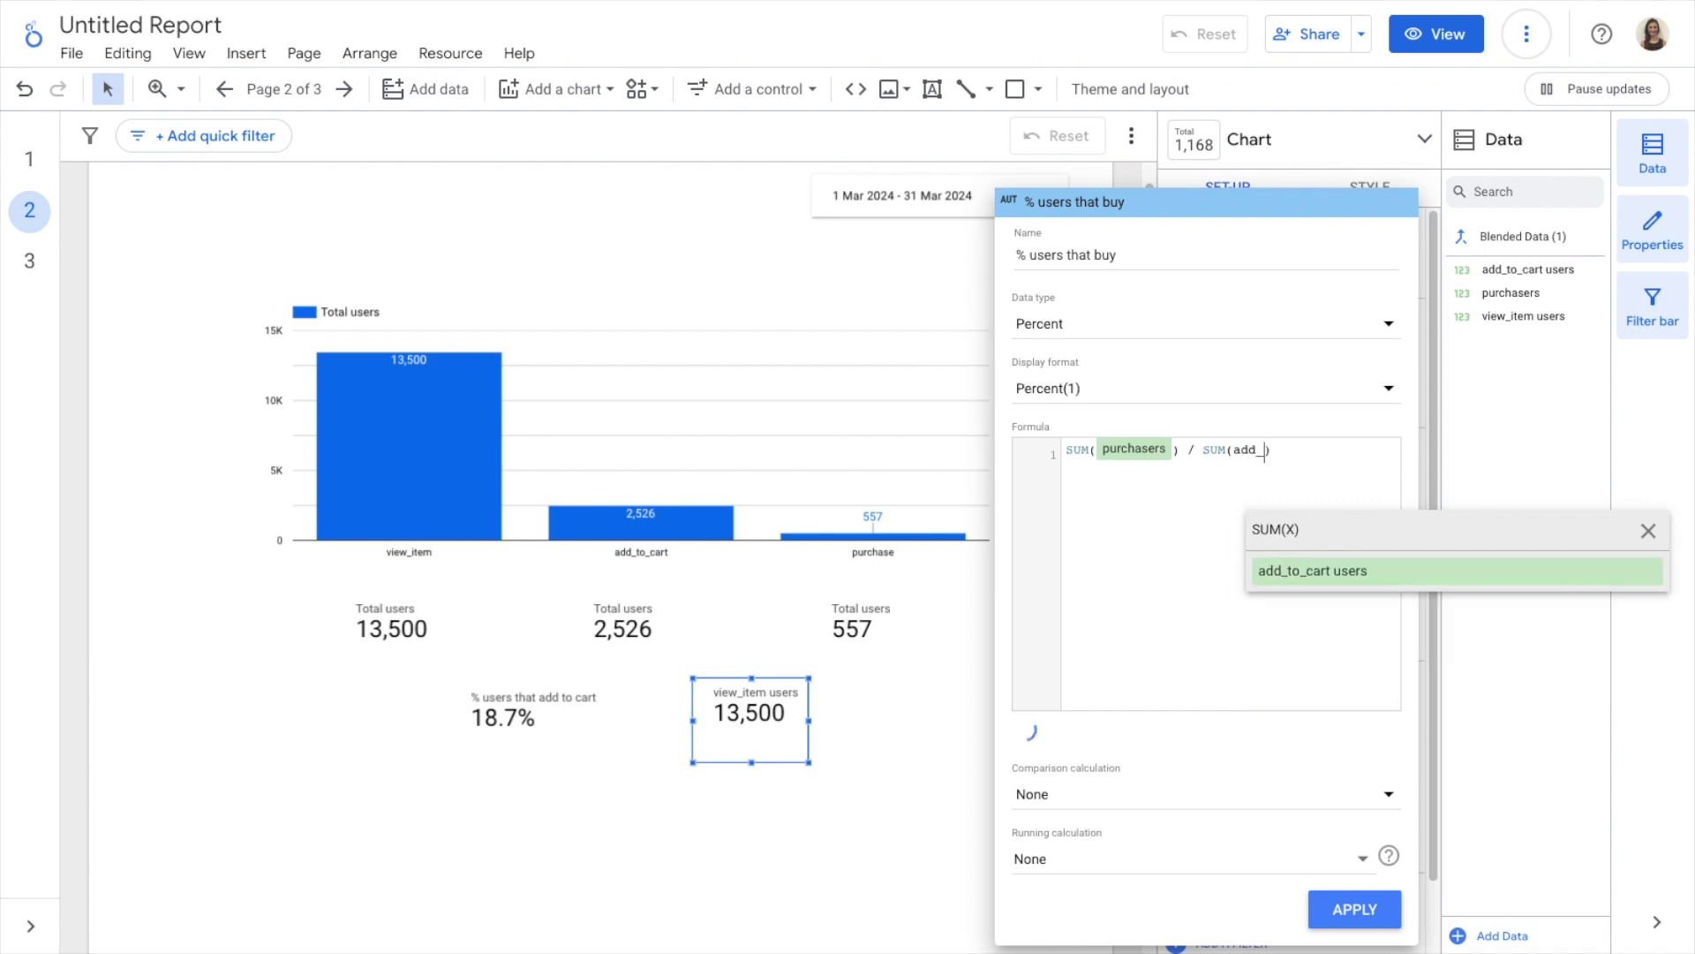
key("Return")
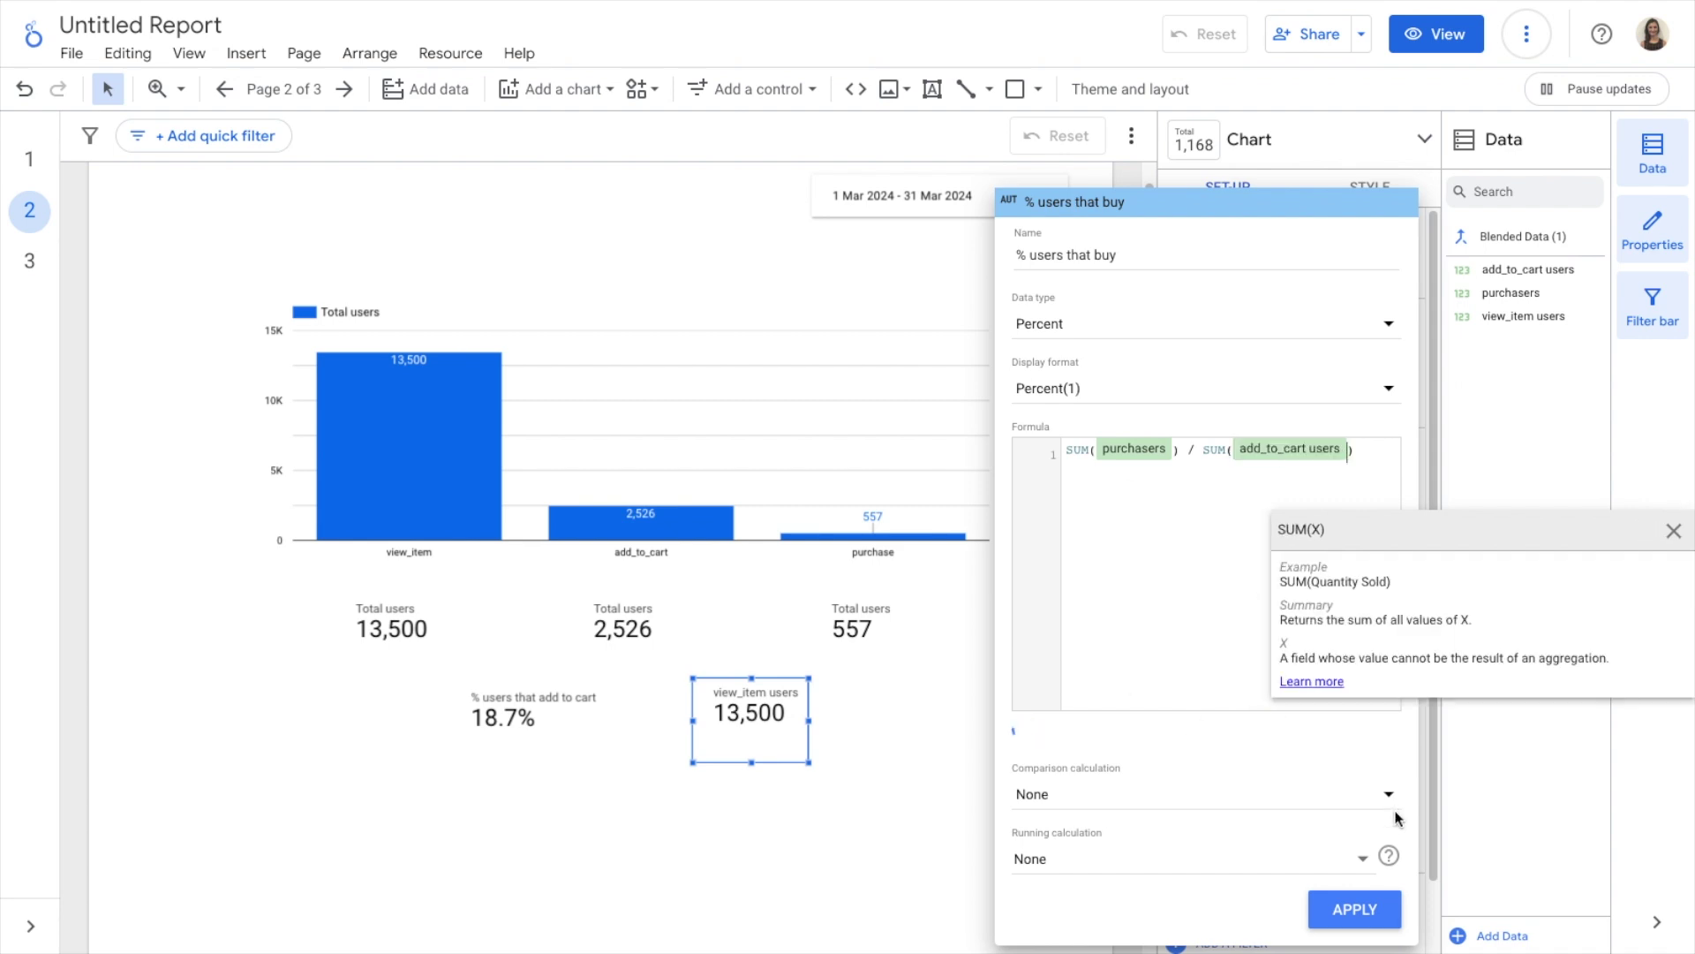
left_click(1372, 923)
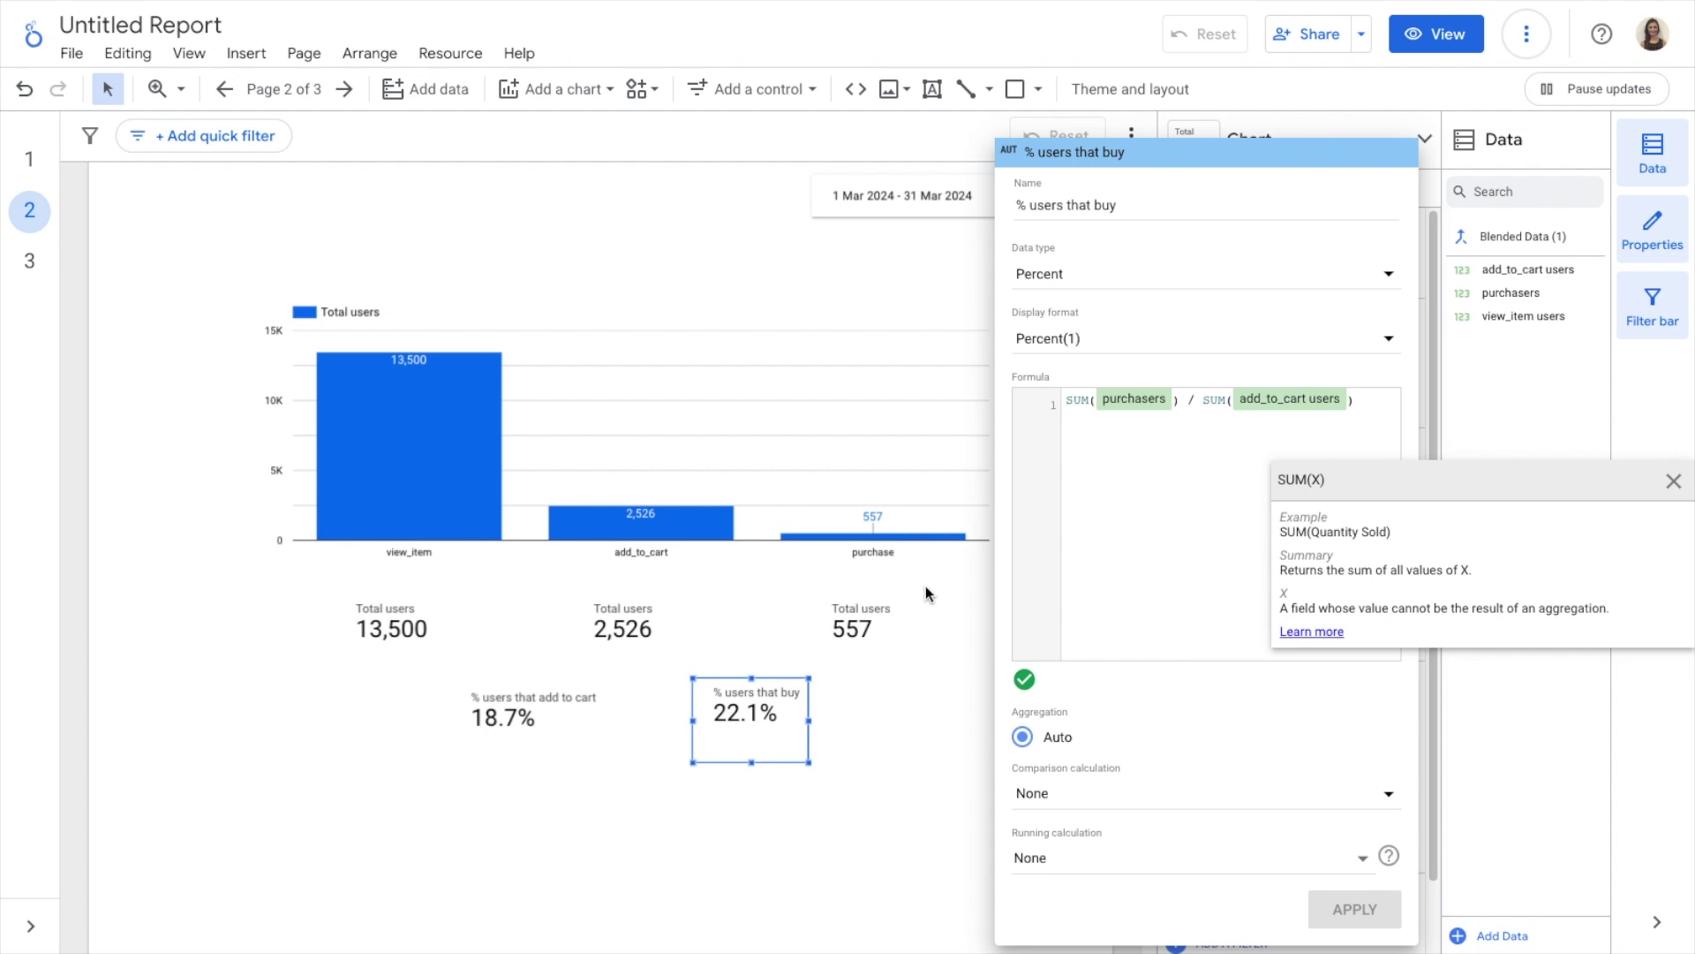
left_click(1576, 706)
Duplicate the 18.7% and 22.1% ratio scorecards and place the copies directly beneath them
left_click(928, 900)
scroll(927, 900, "down", 1)
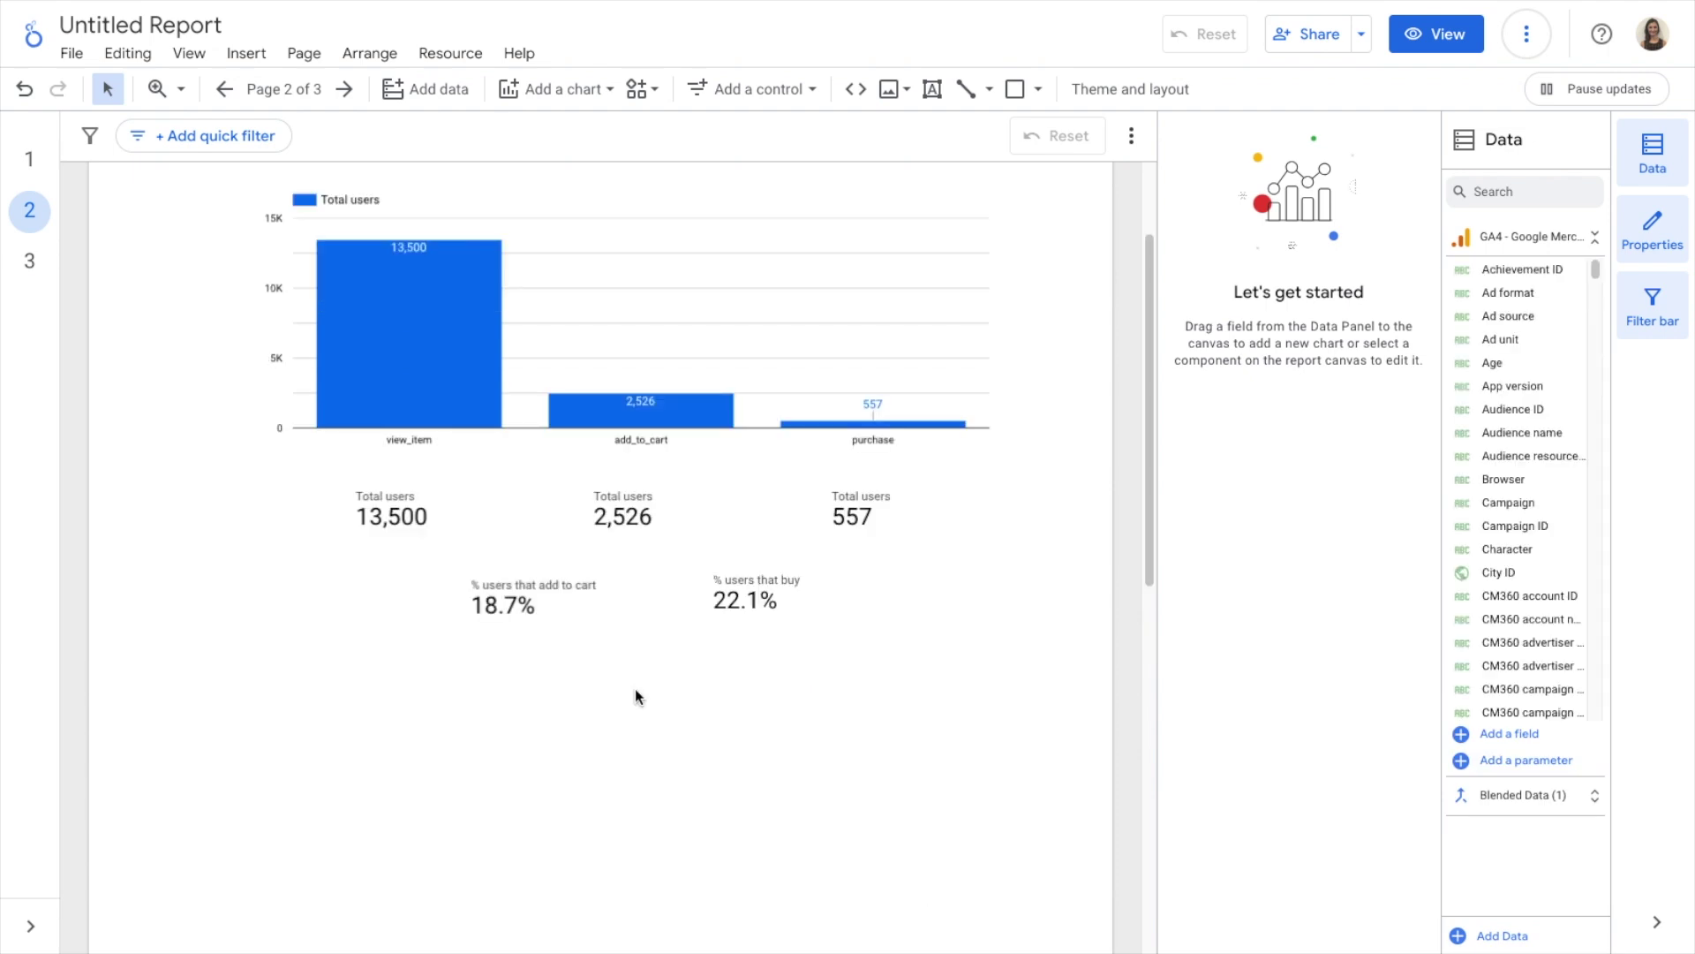
mouse_move(492, 651)
left_mouse_down()
mouse_move(704, 606)
mouse_move(481, 637)
left_mouse_up()
left_click_drag(477, 700, 736, 574)
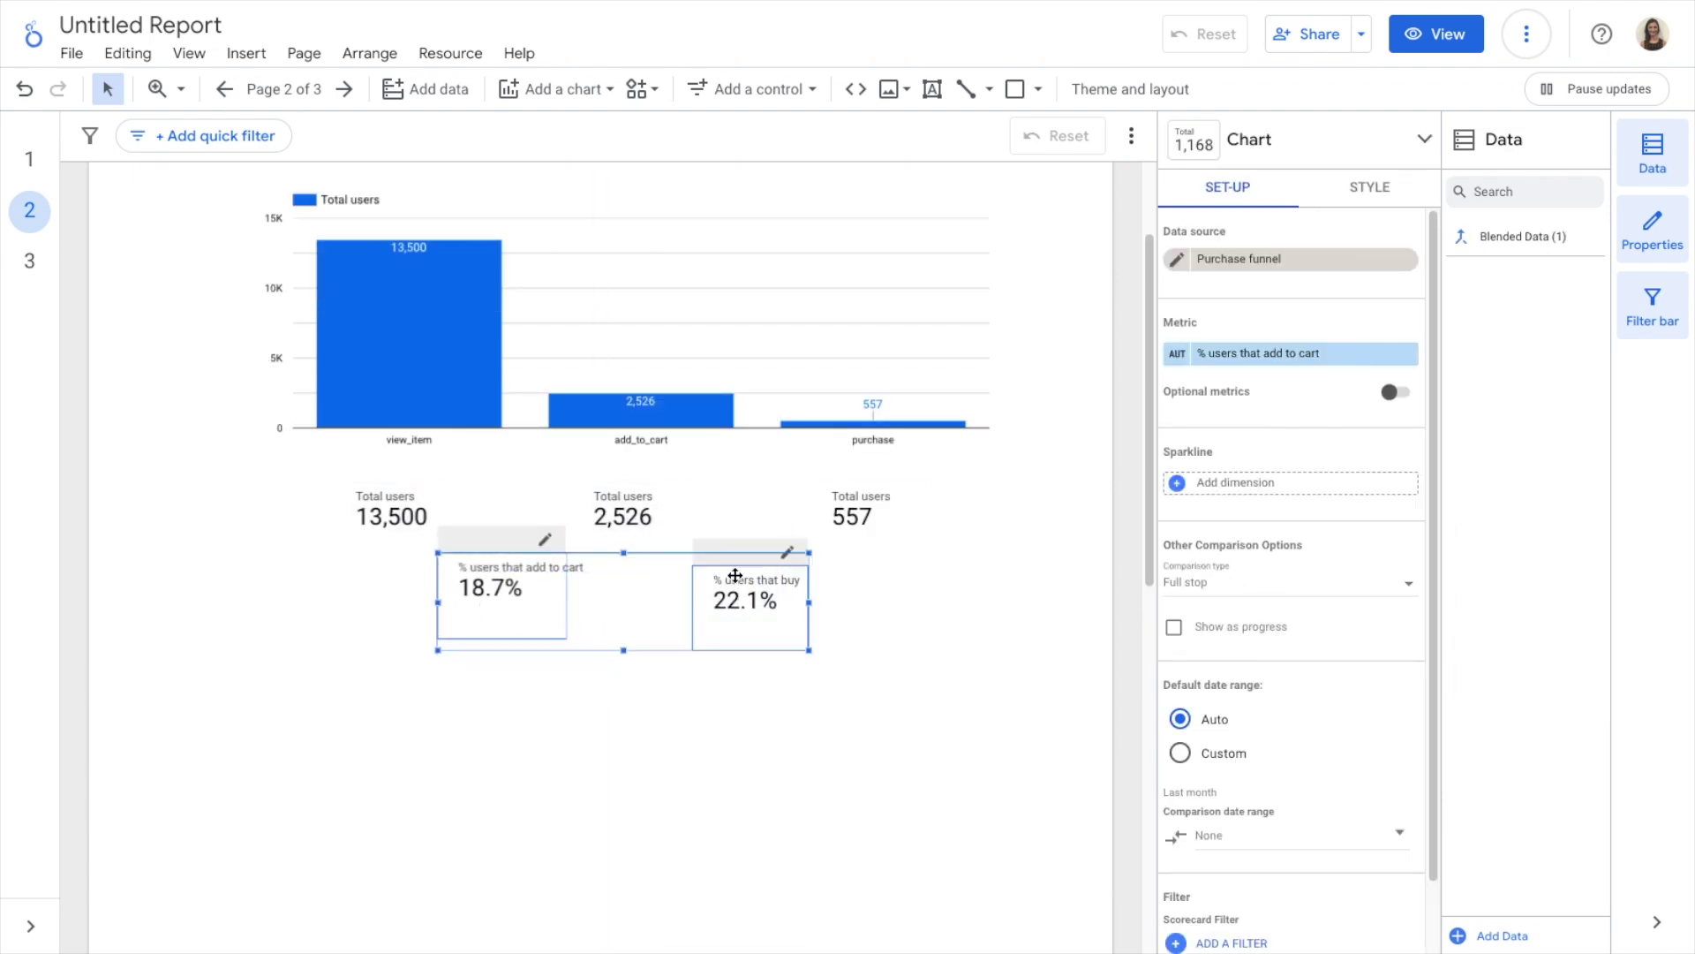
right_click(729, 619)
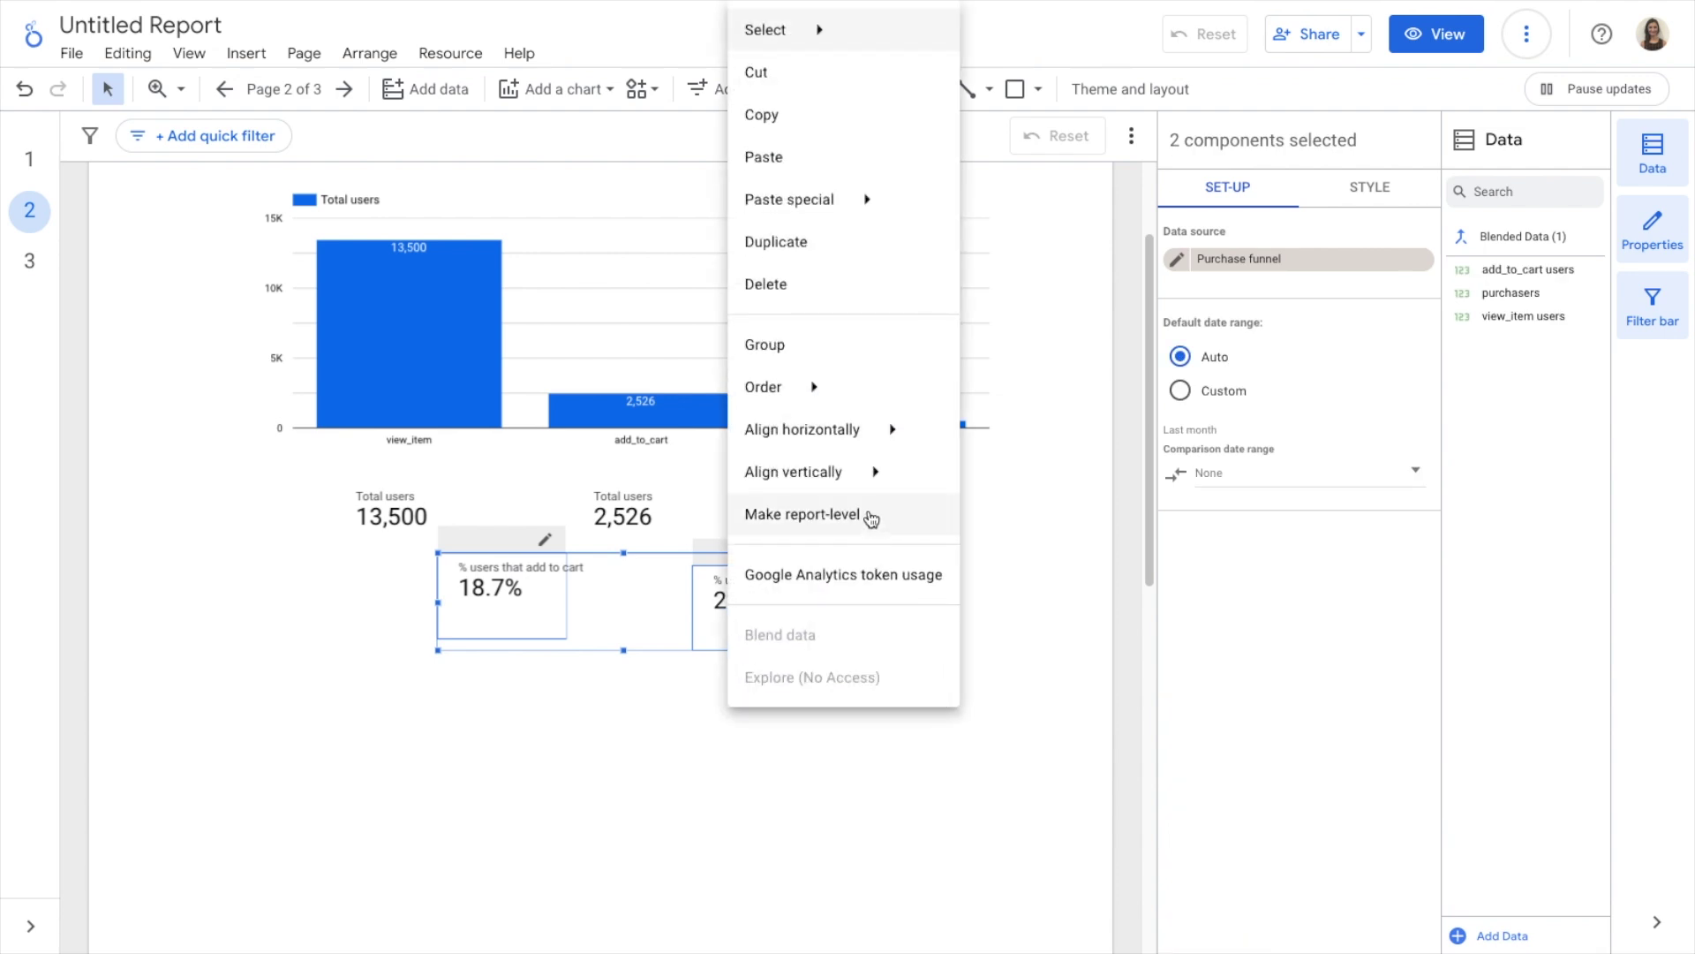
left_click(837, 265)
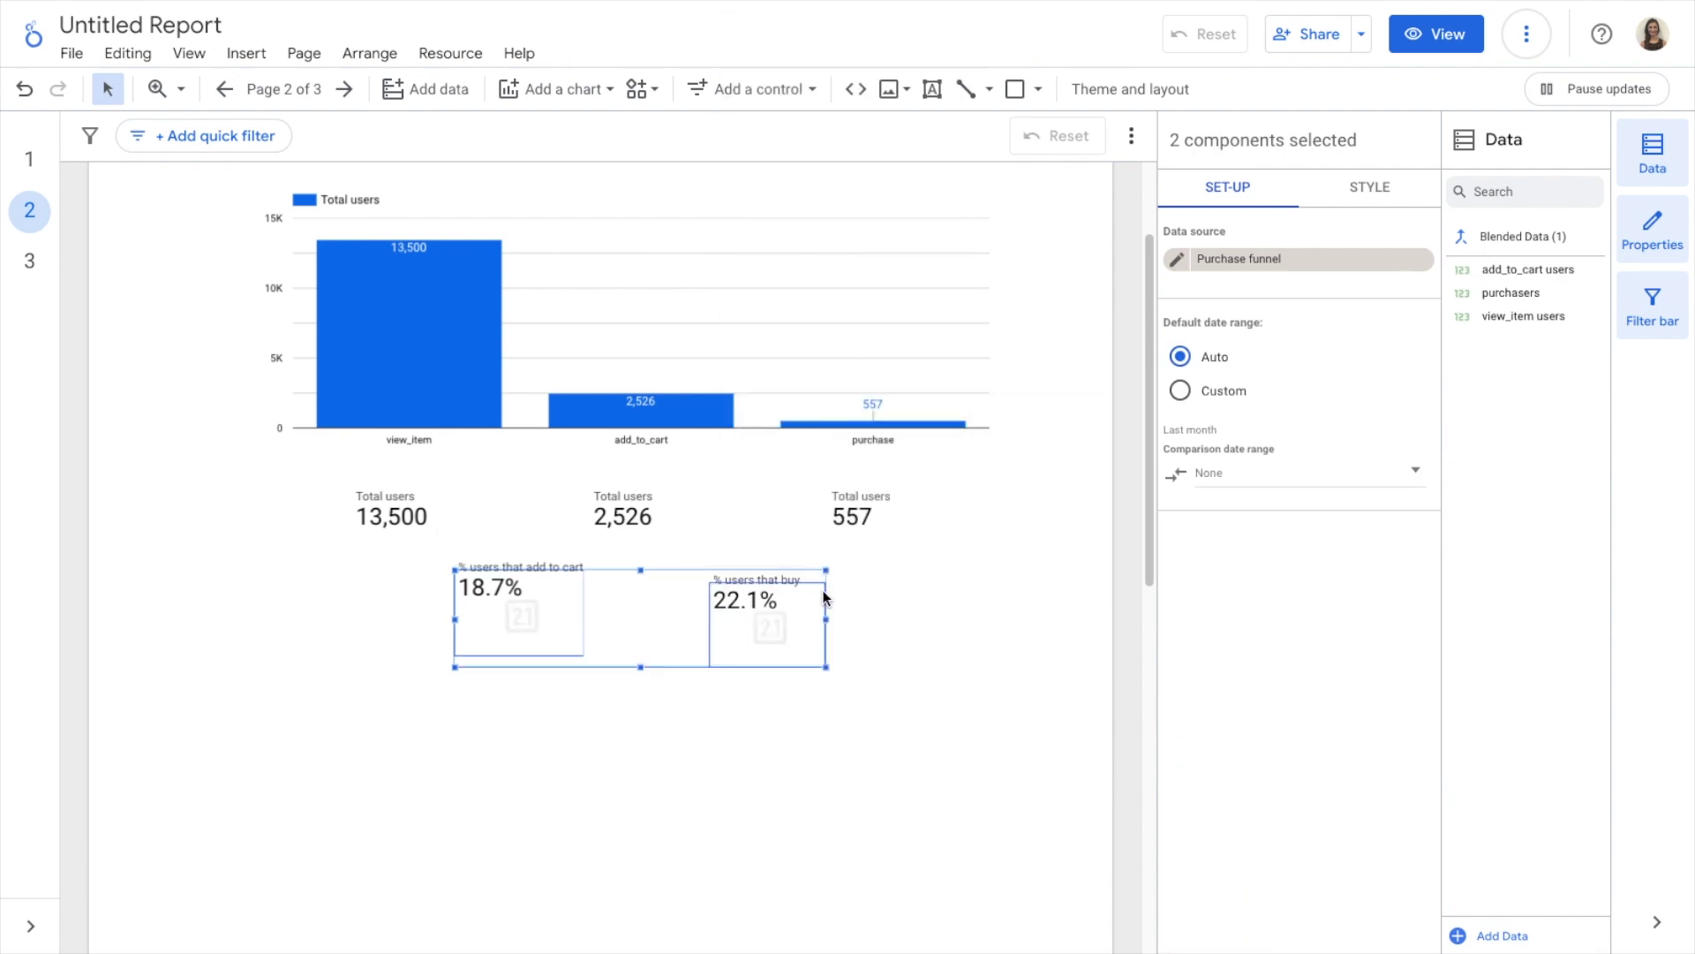
left_click_drag(790, 611, 774, 706)
left_click(769, 704)
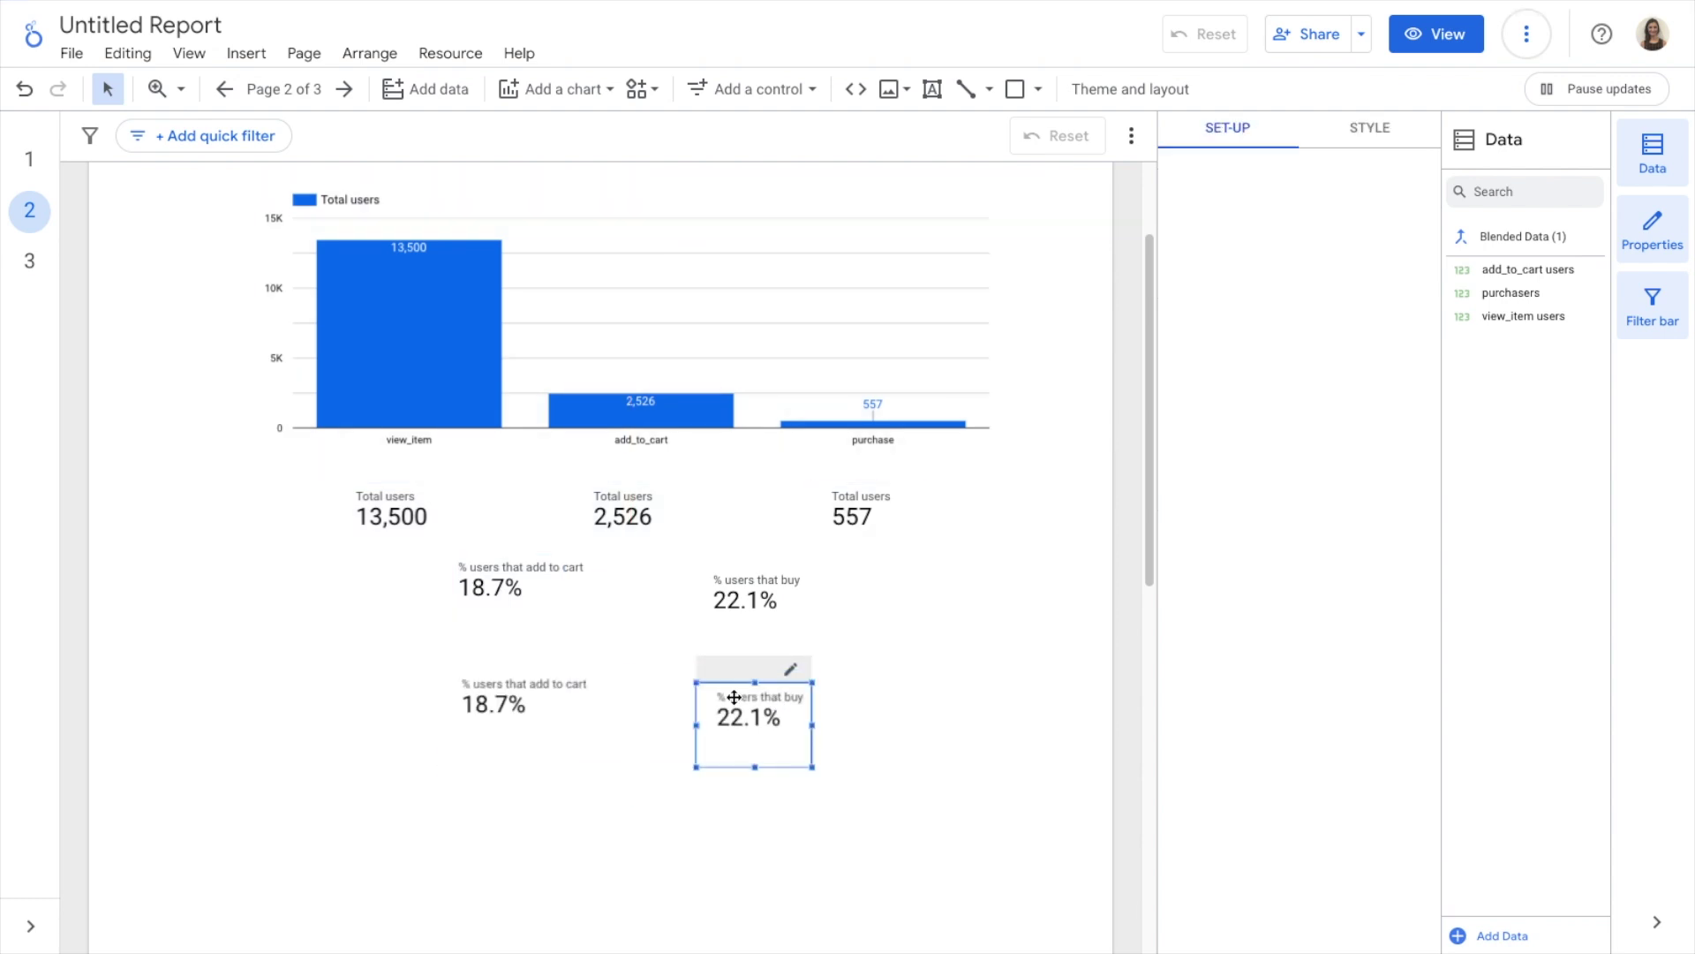
left_click(650, 825)
Wrap the copied add-to-cart scorecard's formula as 1 - ( … ) and apply it
left_click(534, 706)
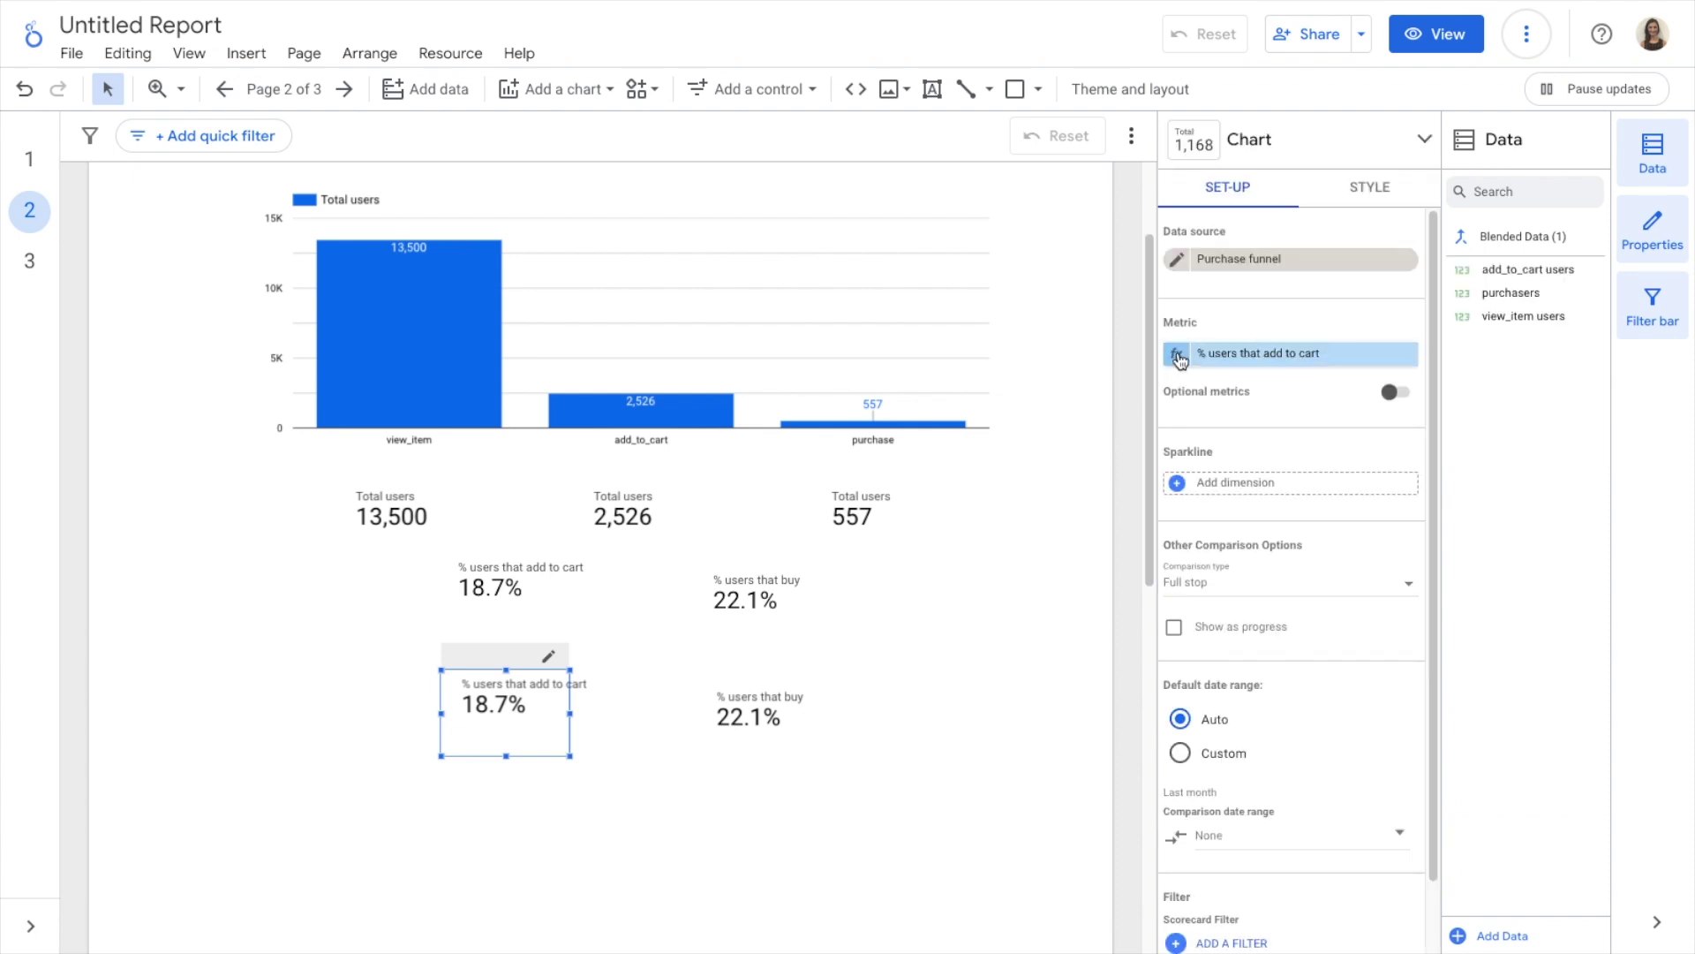
left_click(1177, 355)
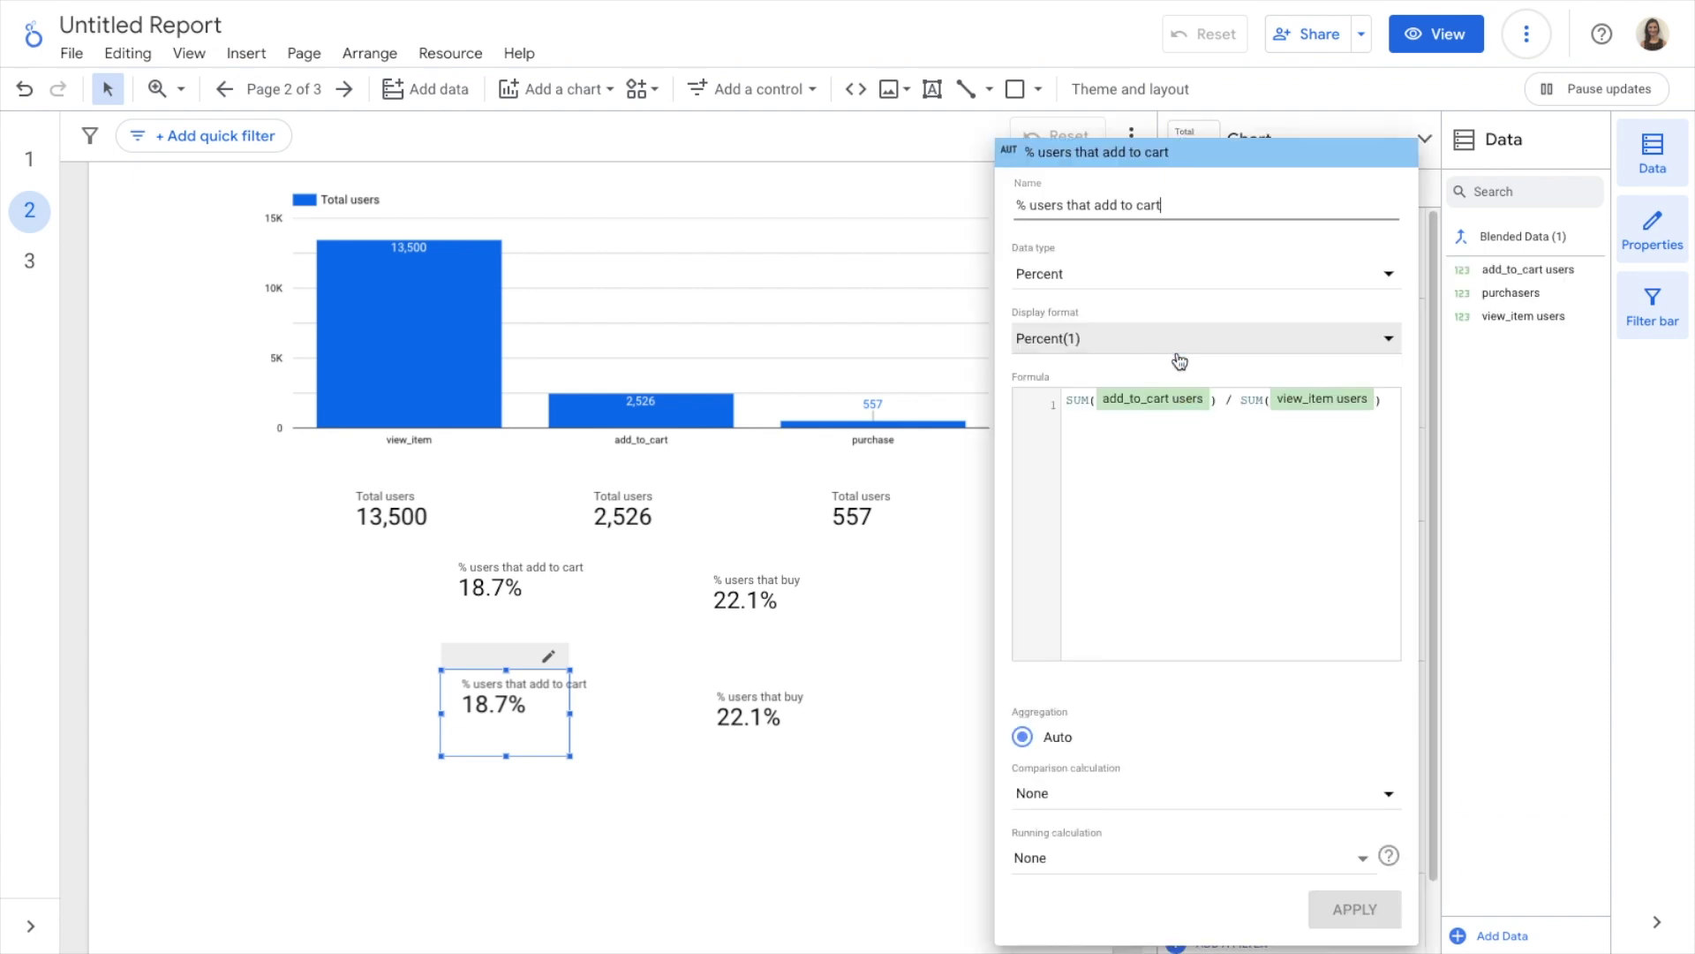
left_click(1146, 459)
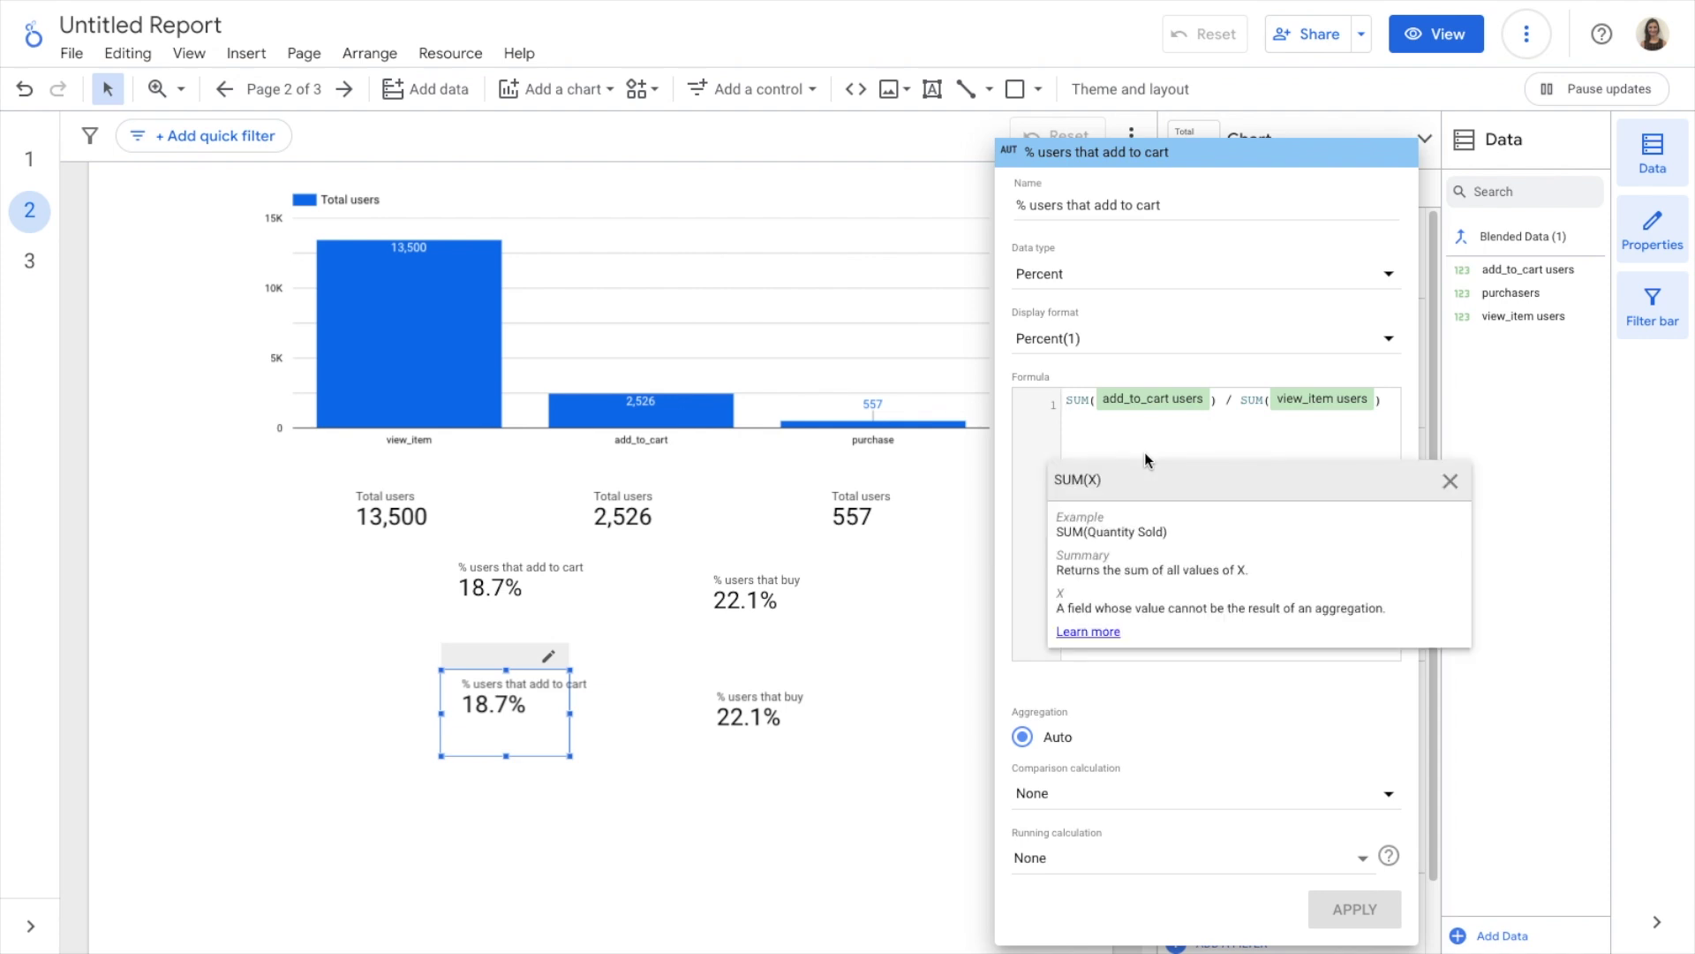
type("1 ")
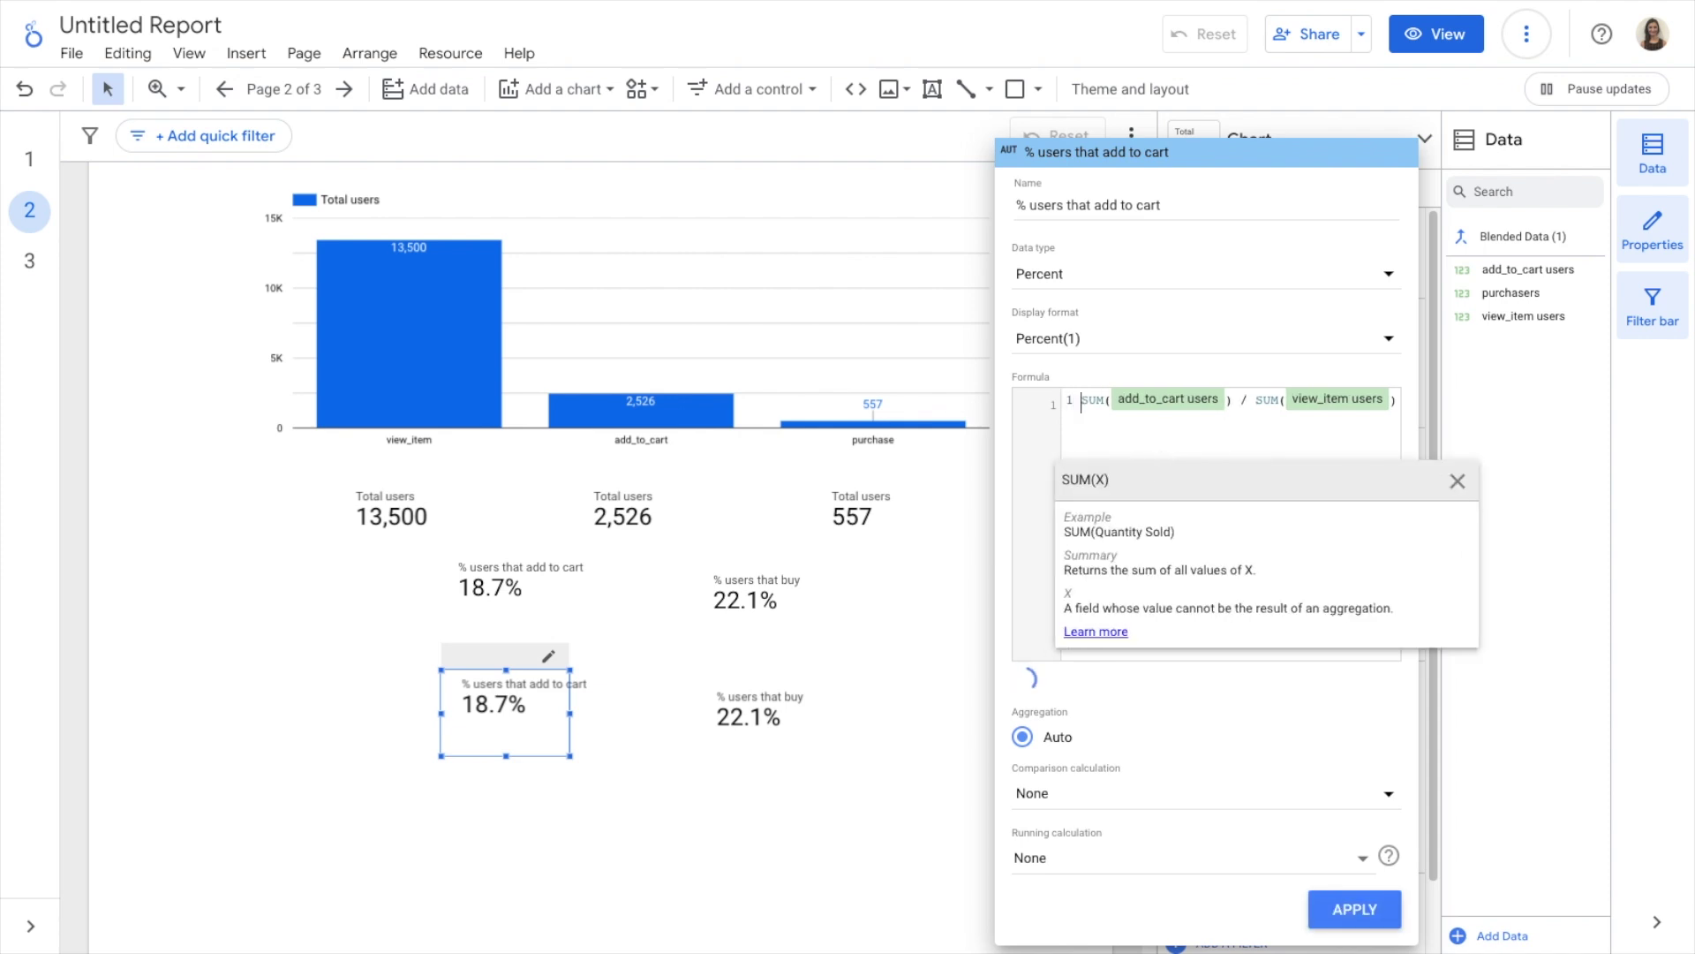
type("- ")
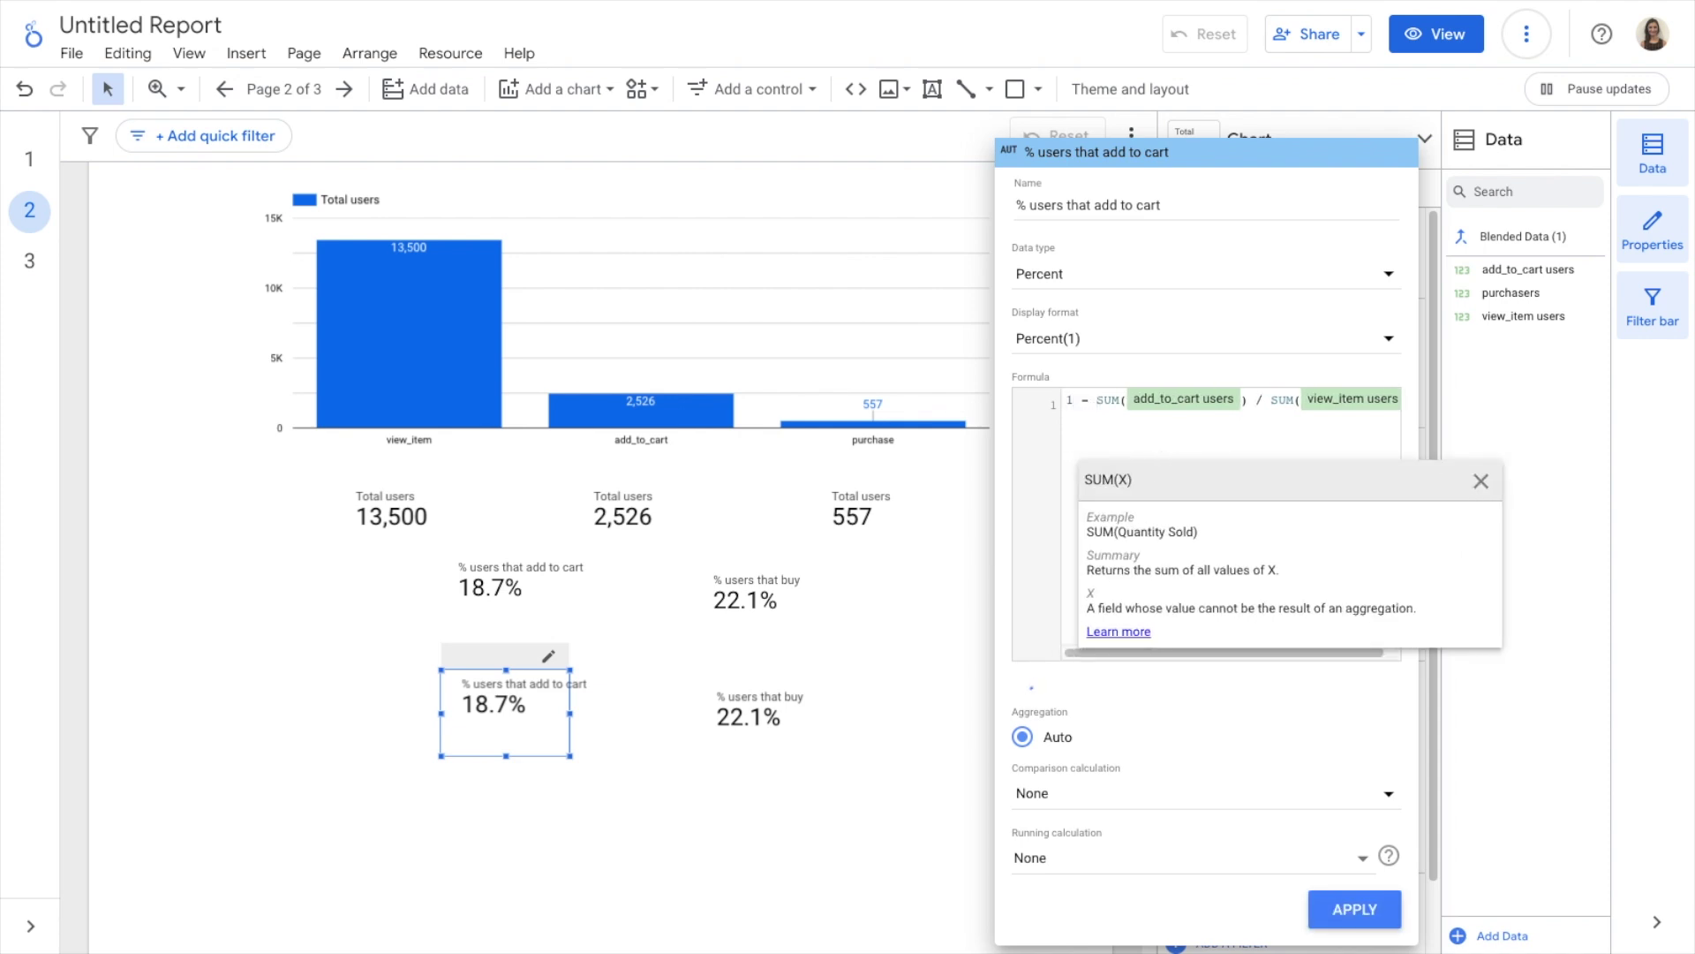
type("(")
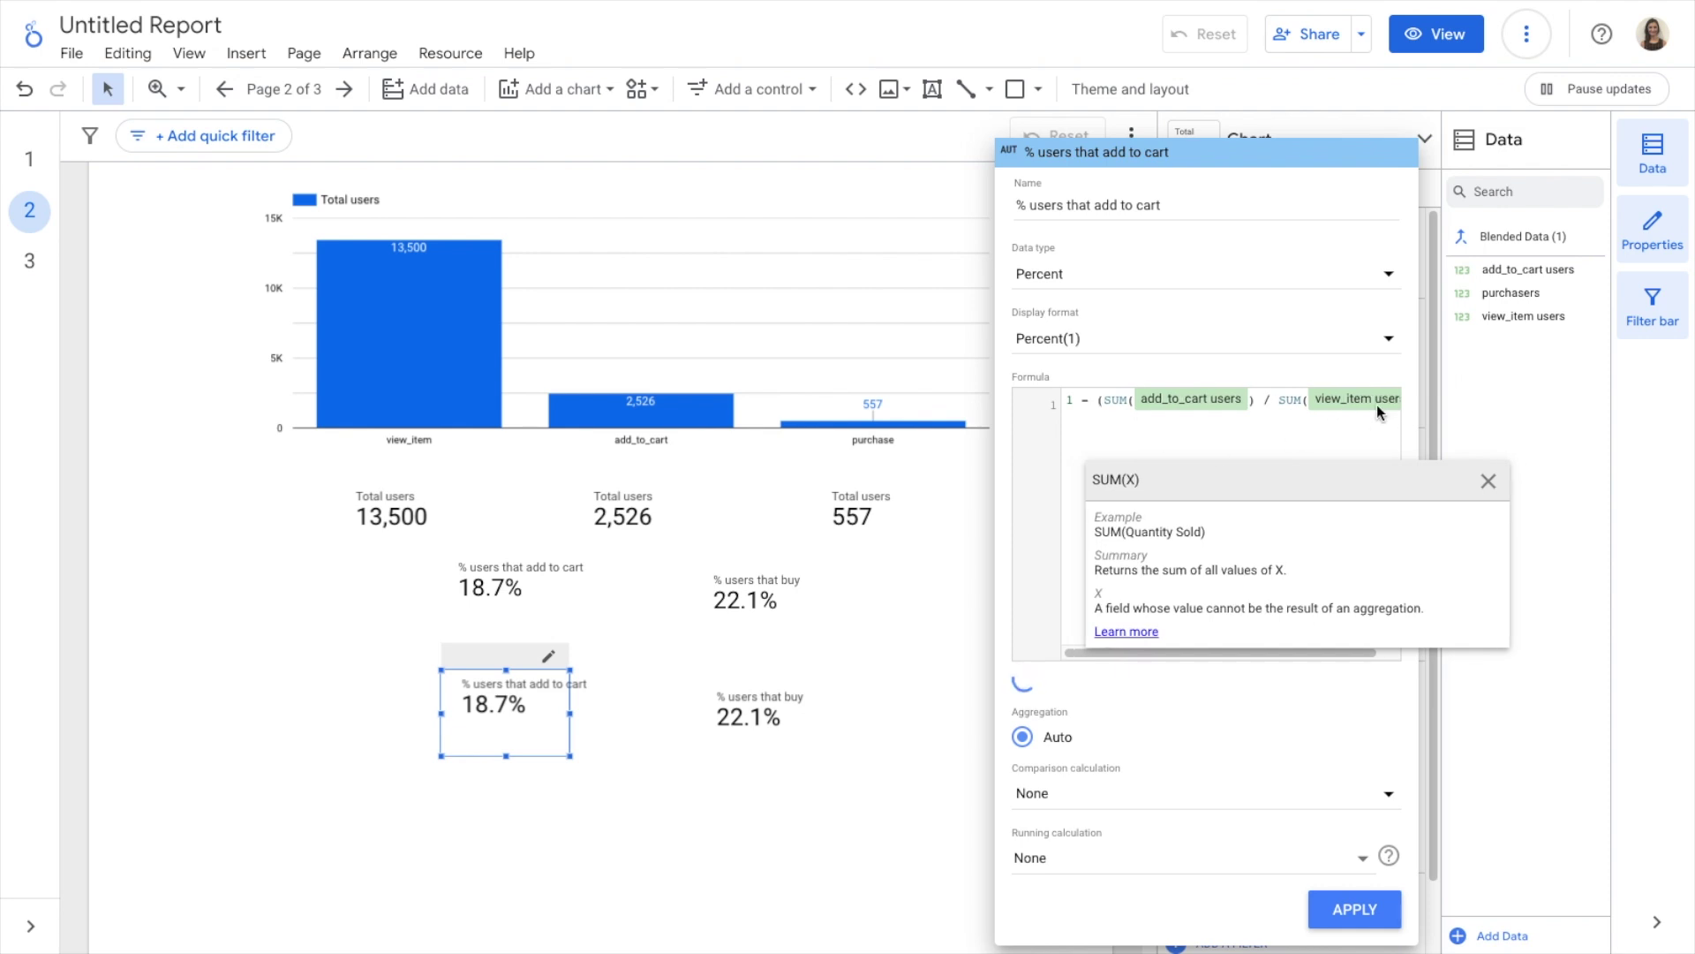
key("Right")
key("Right")
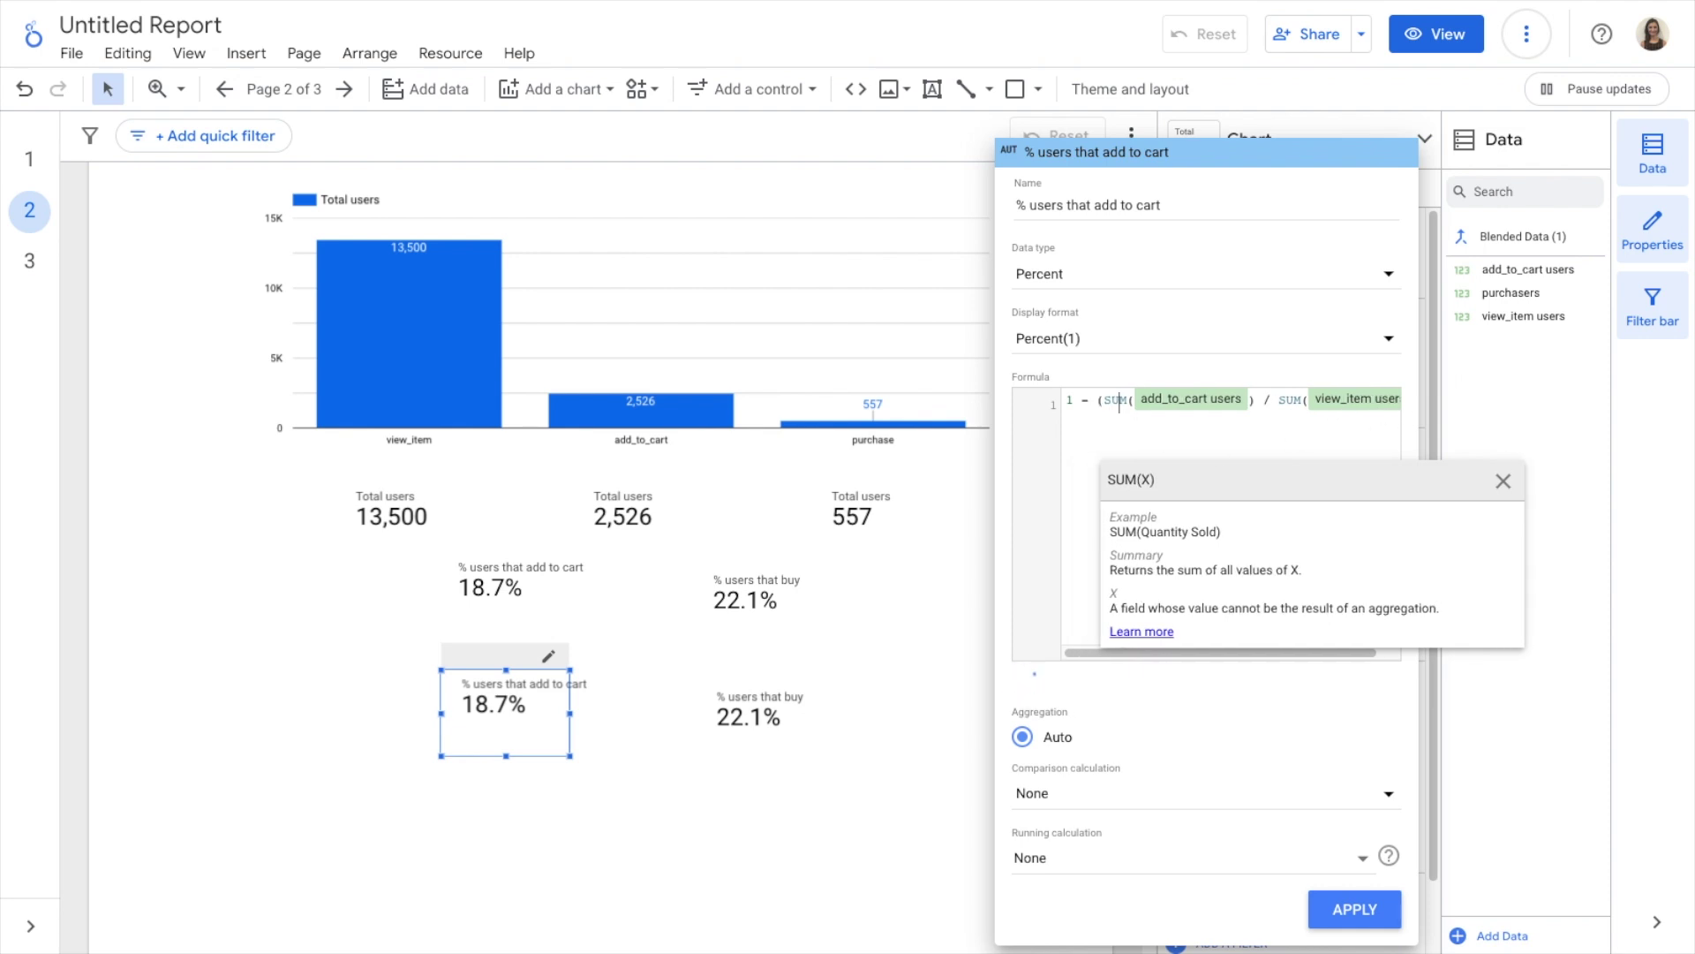
left_click(1397, 402)
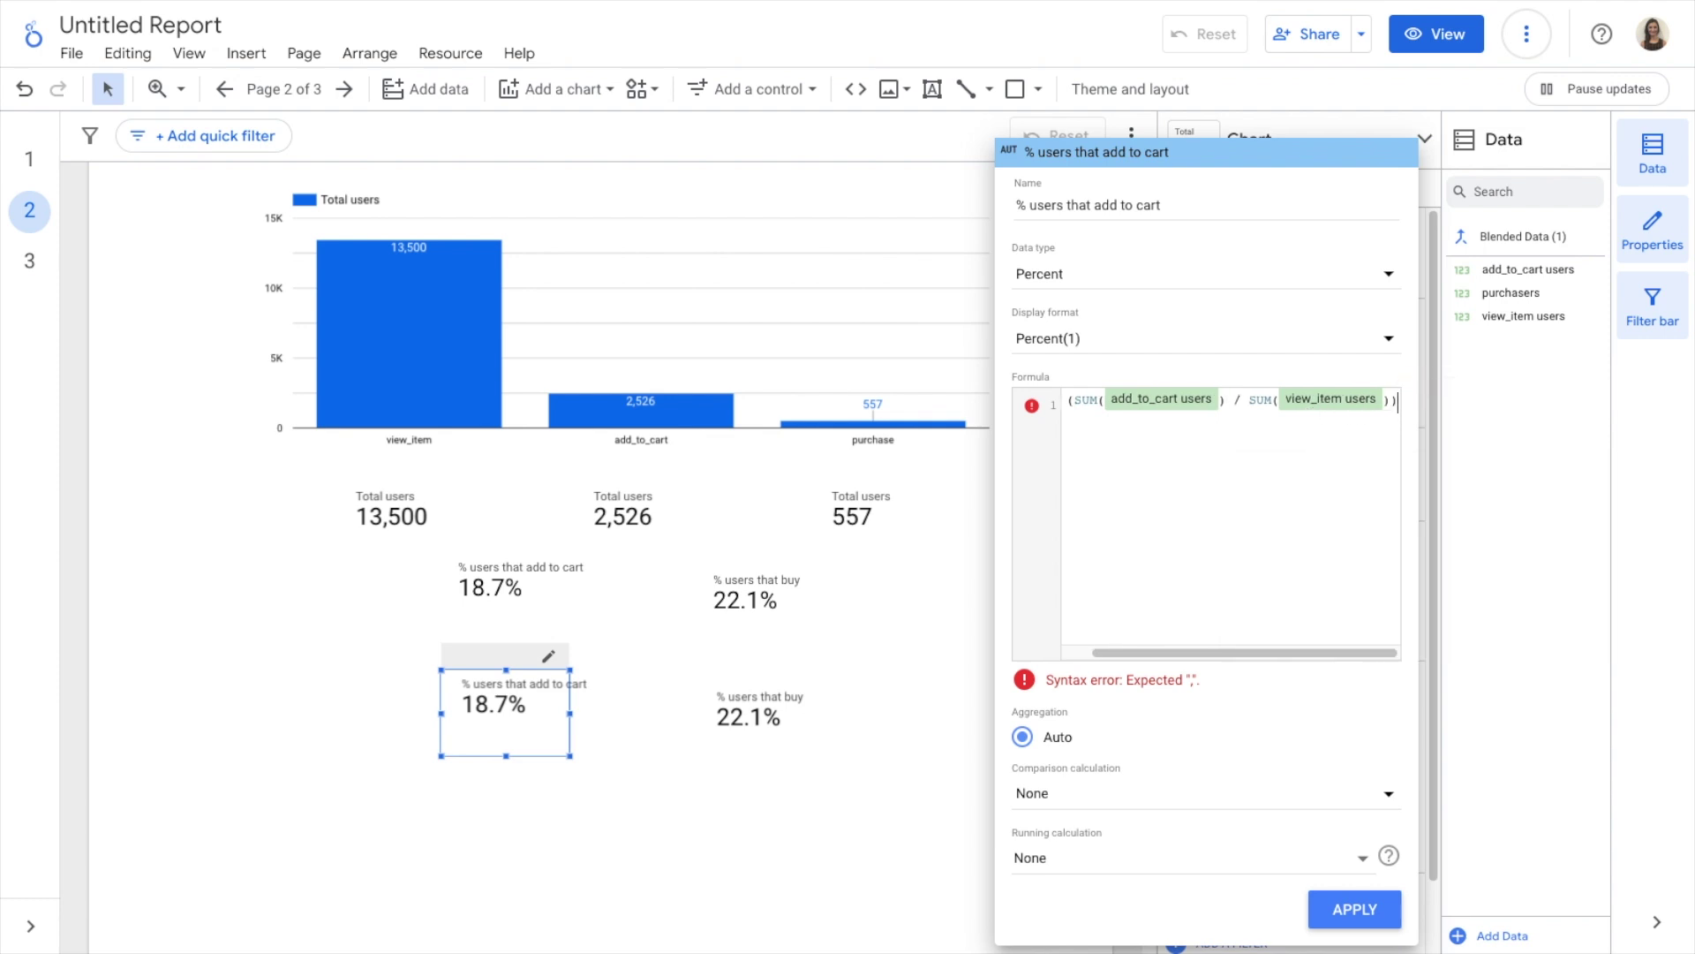
type(")")
left_click(1357, 907)
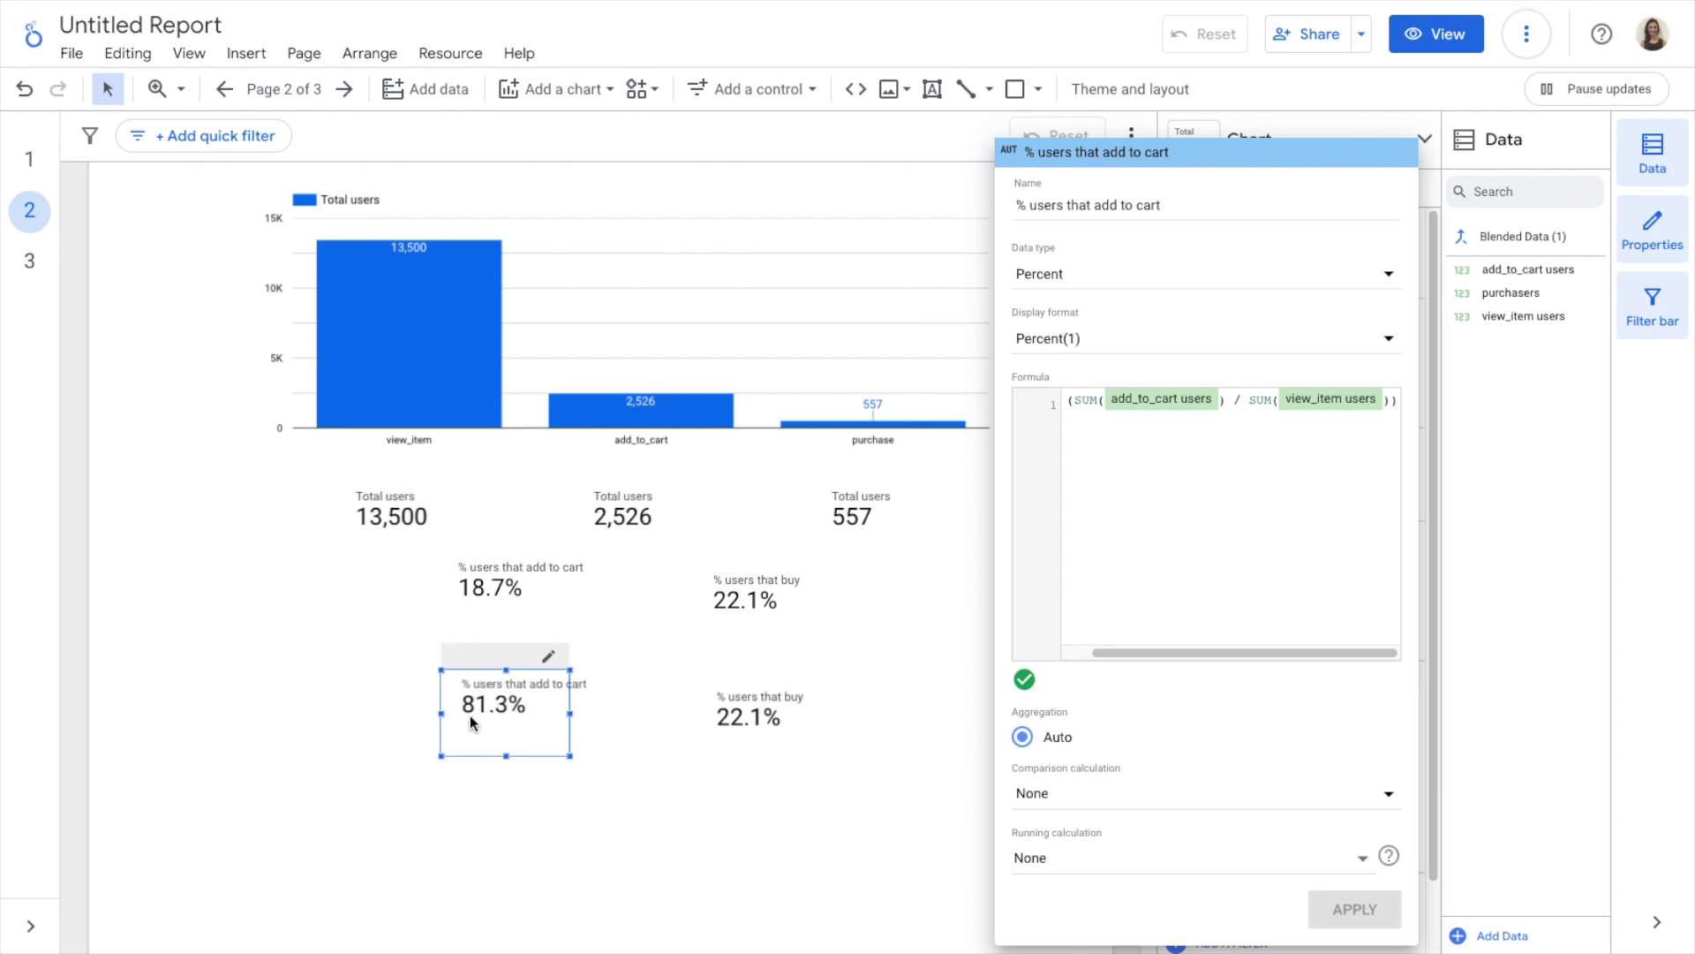
Rename the calculated field to Drop off rate and close the editor
left_click_drag(1017, 205, 1192, 205)
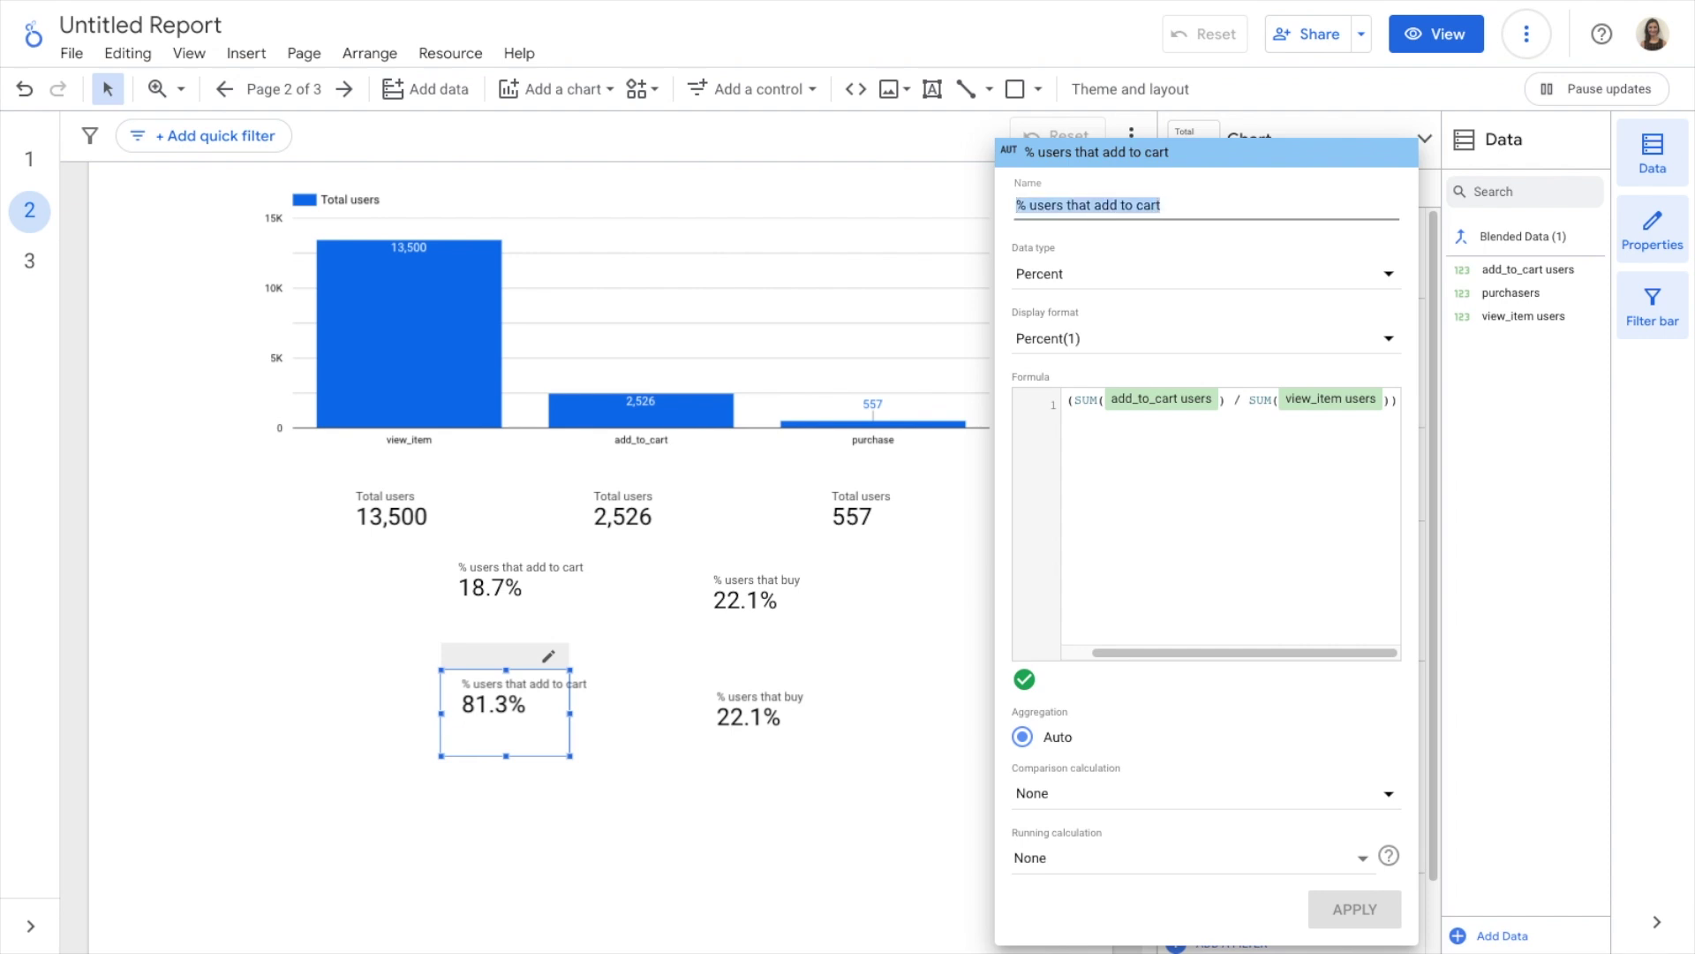
type("Drop")
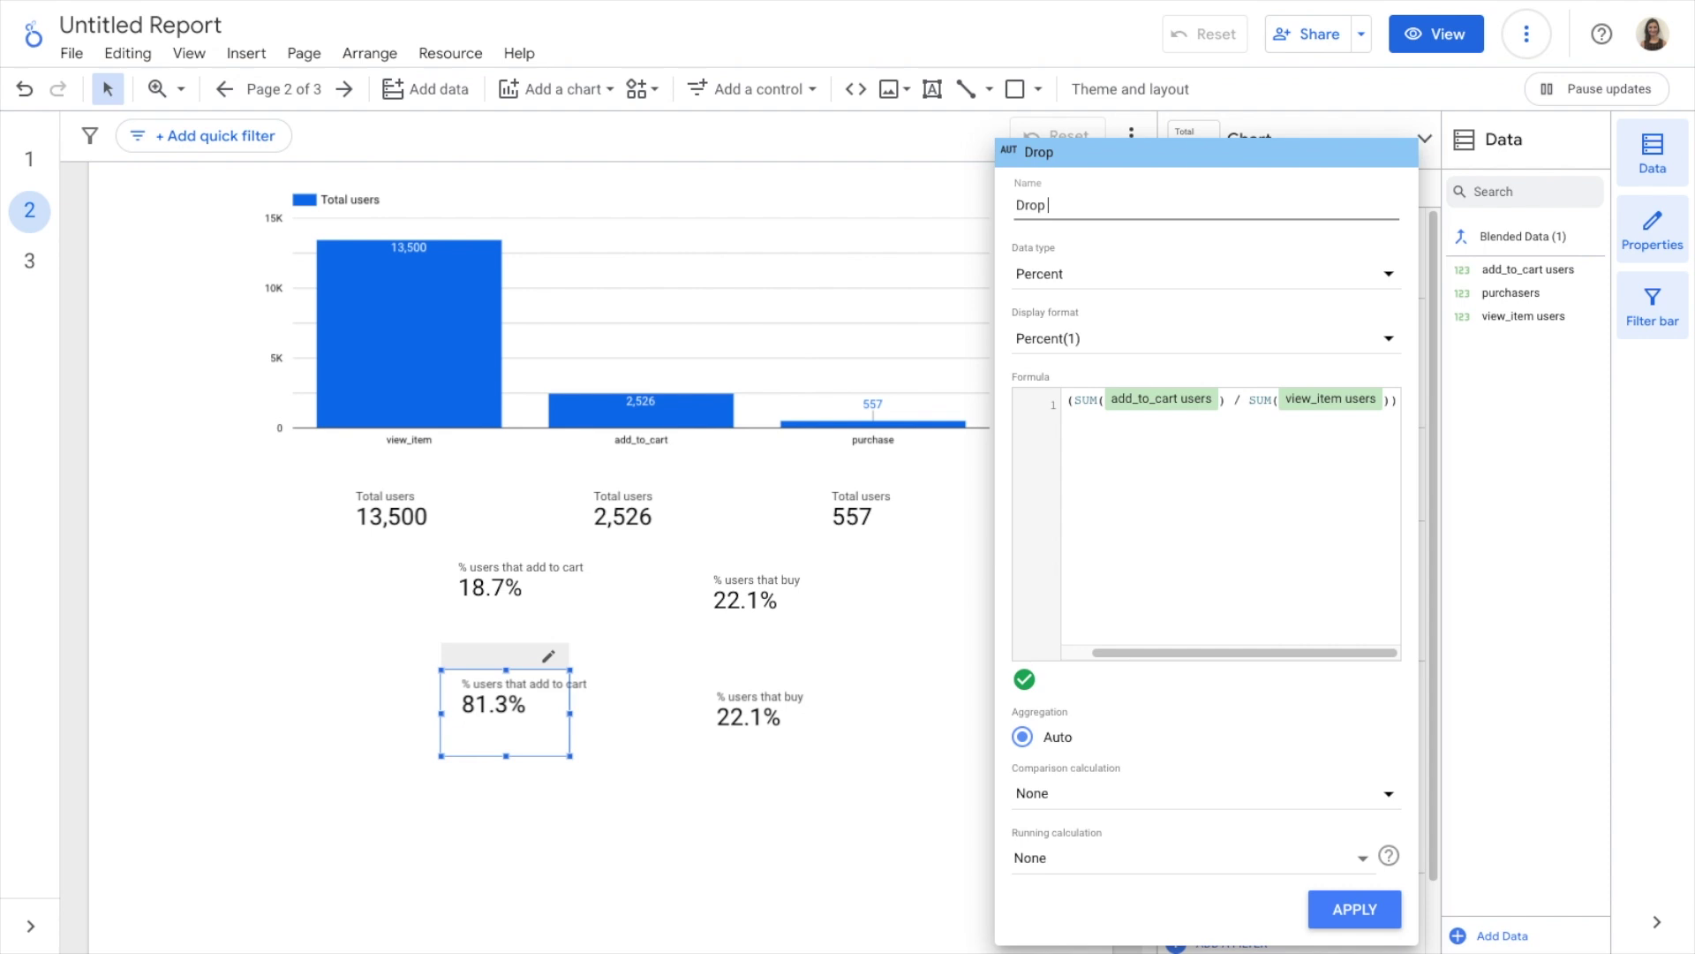
type(" off rate")
left_click(1342, 909)
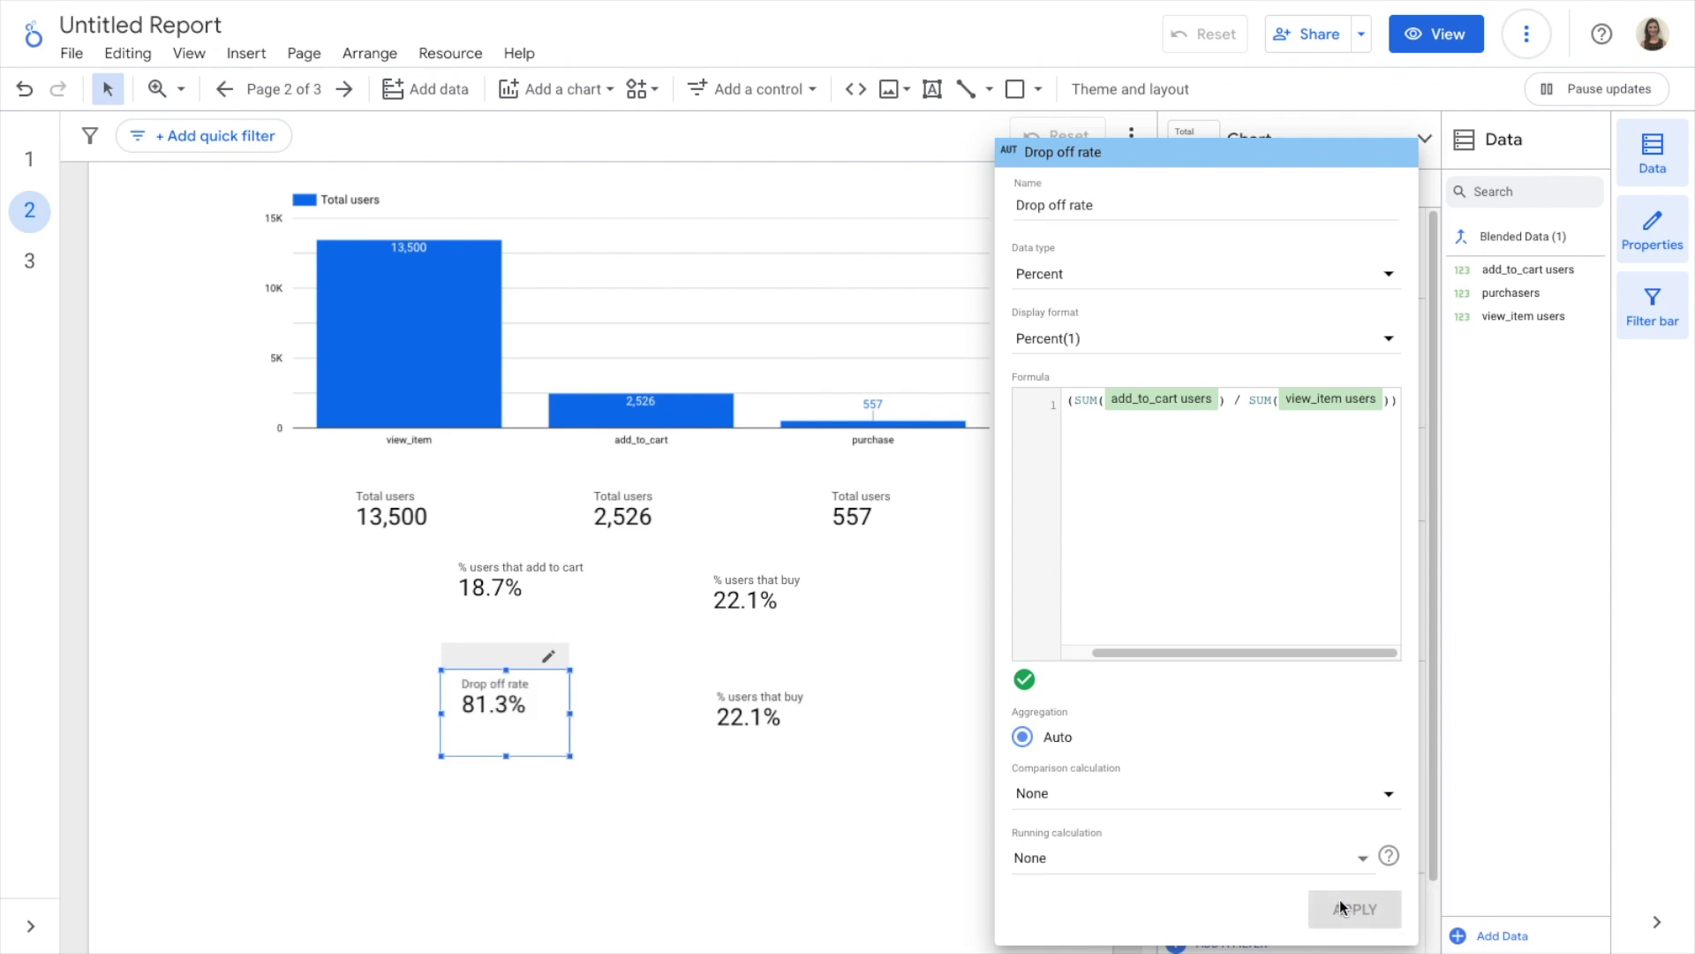
left_click(789, 849)
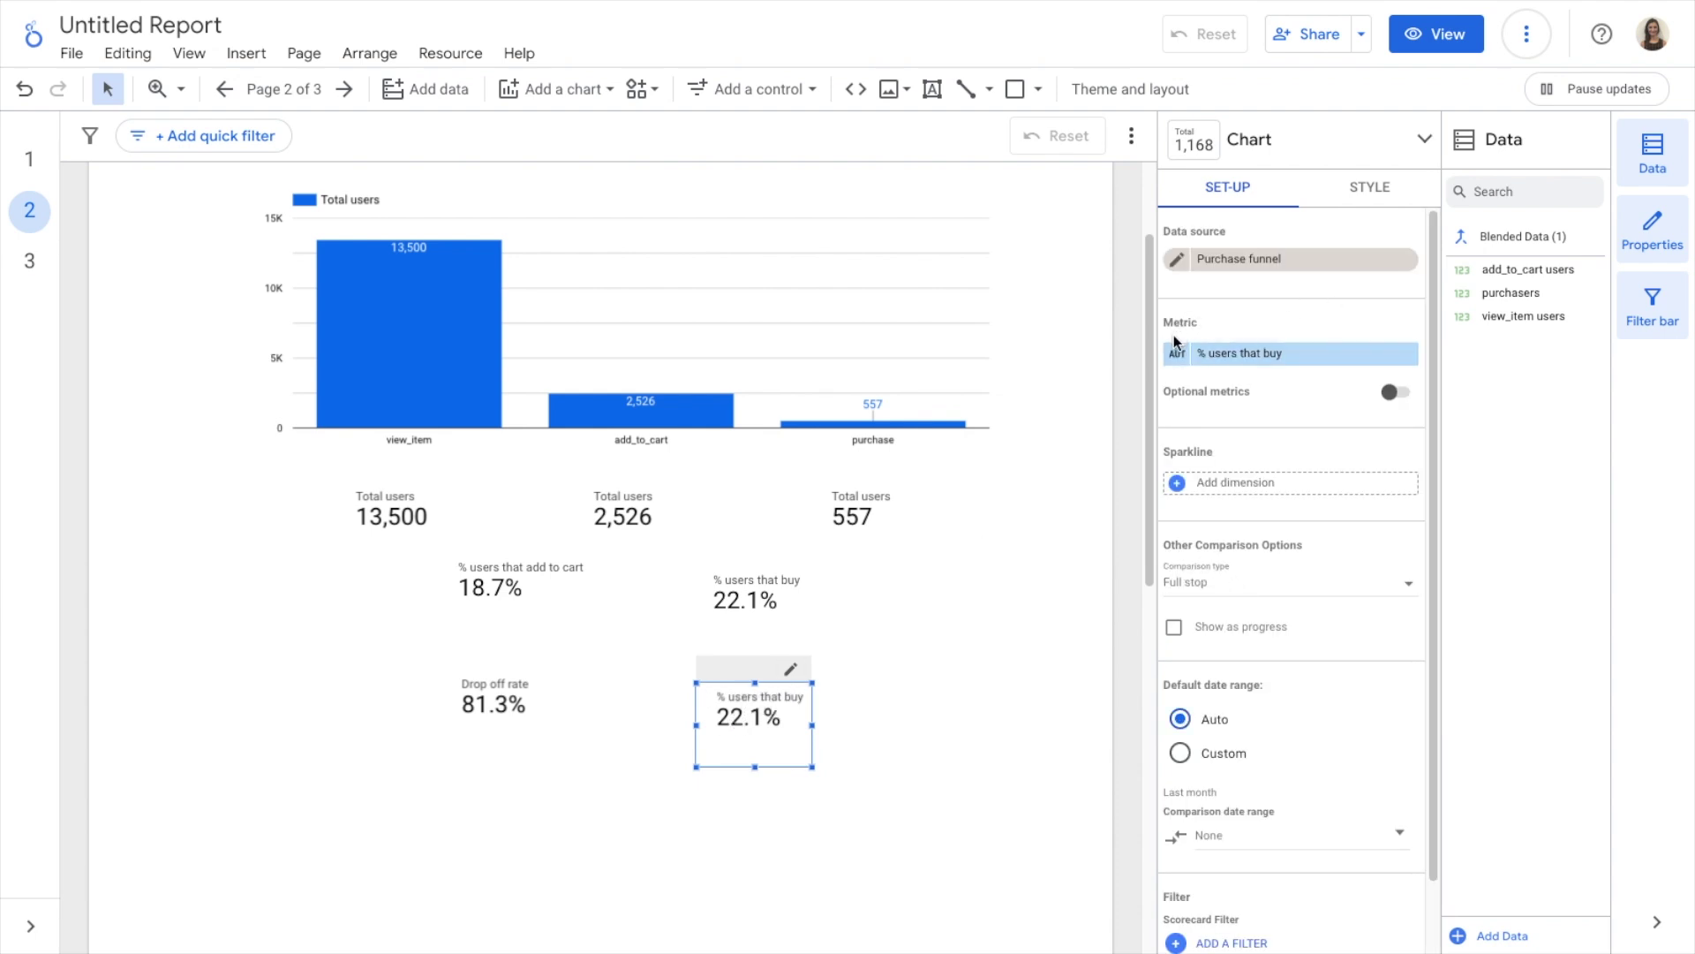
Wrap the copied % users that buy formula as 1 - ( … )
left_click(1174, 357)
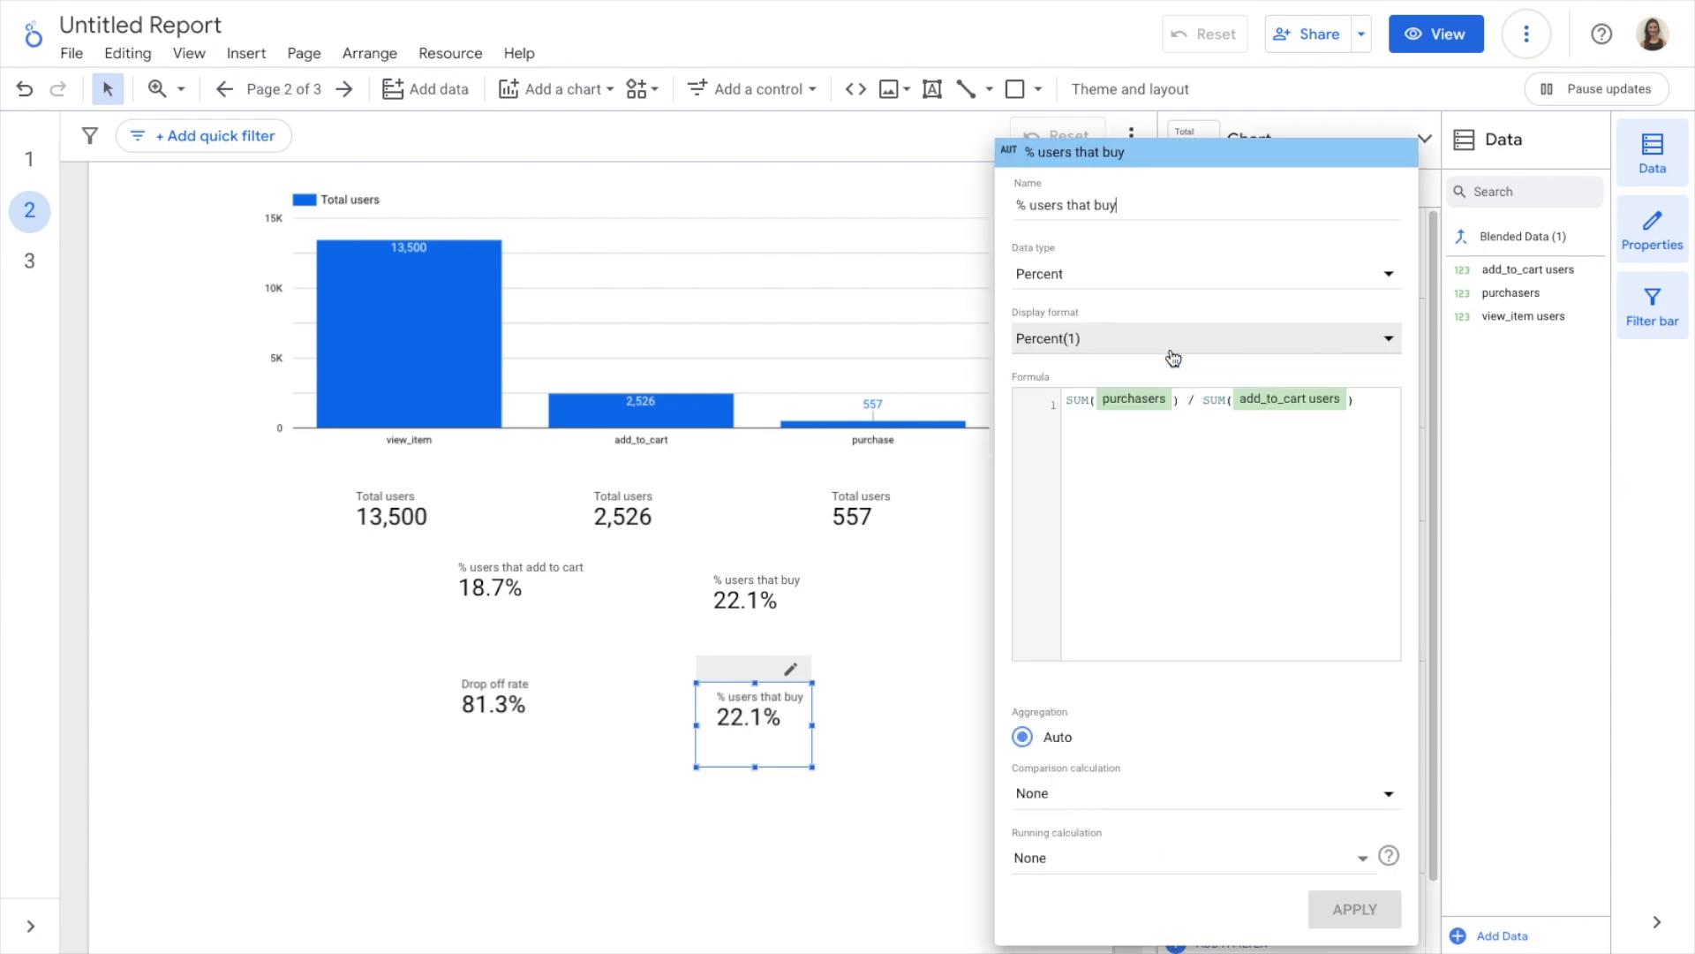
left_click(1067, 402)
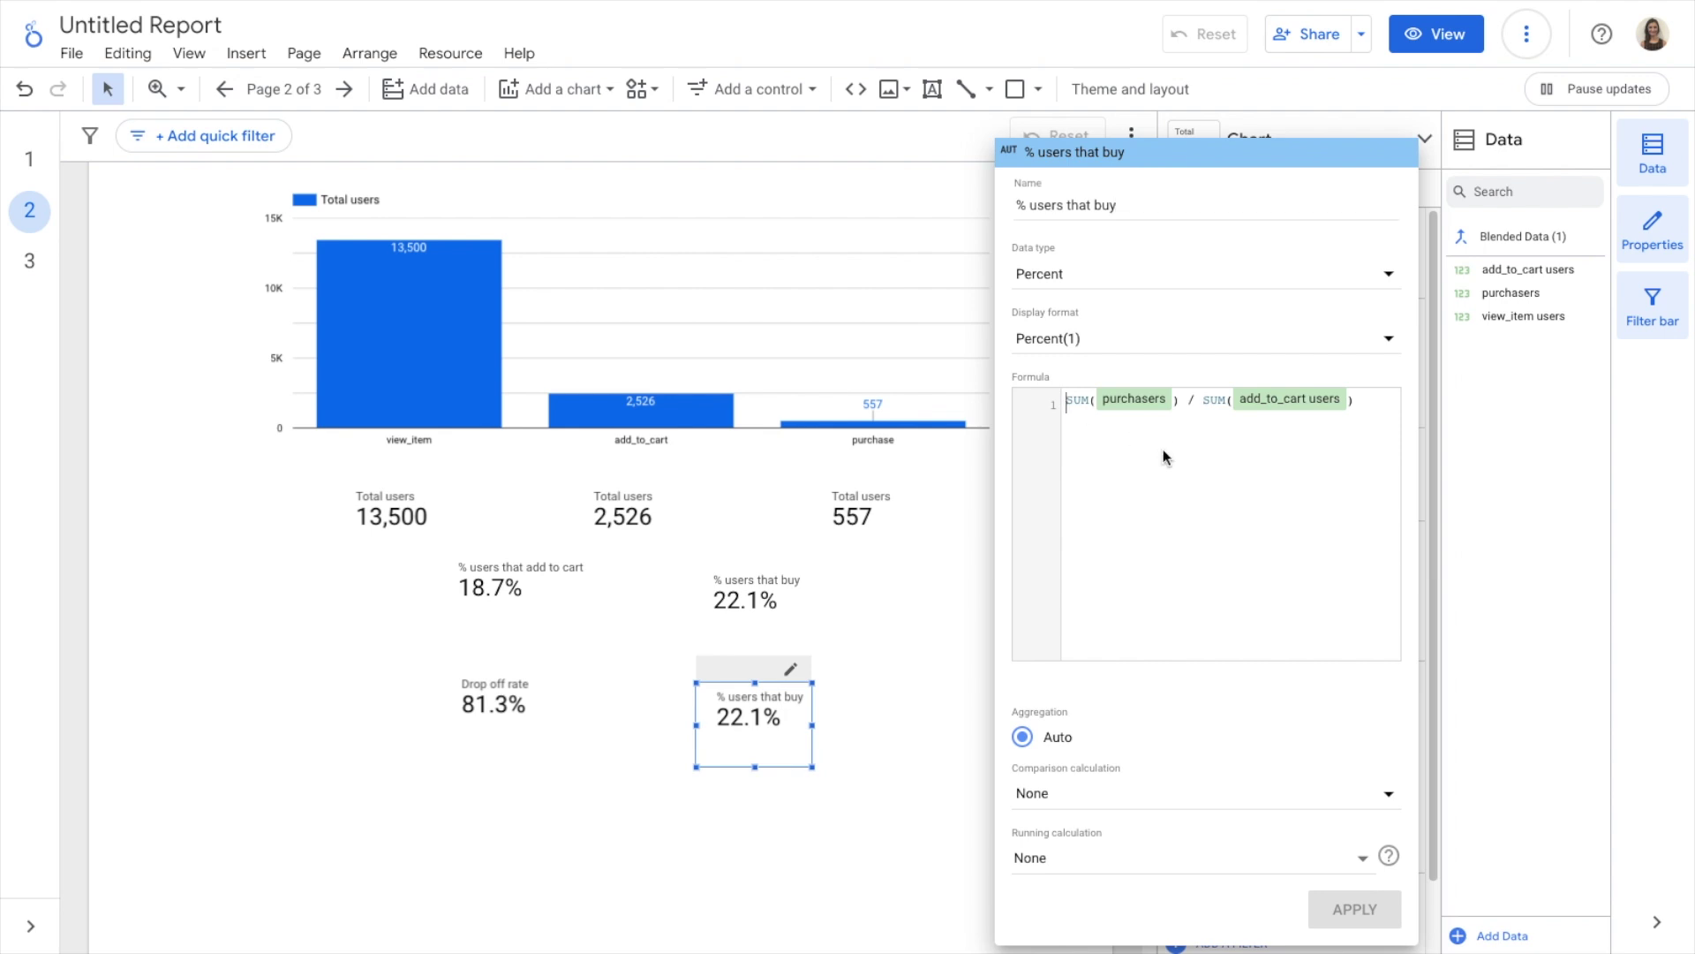
type("1 - ")
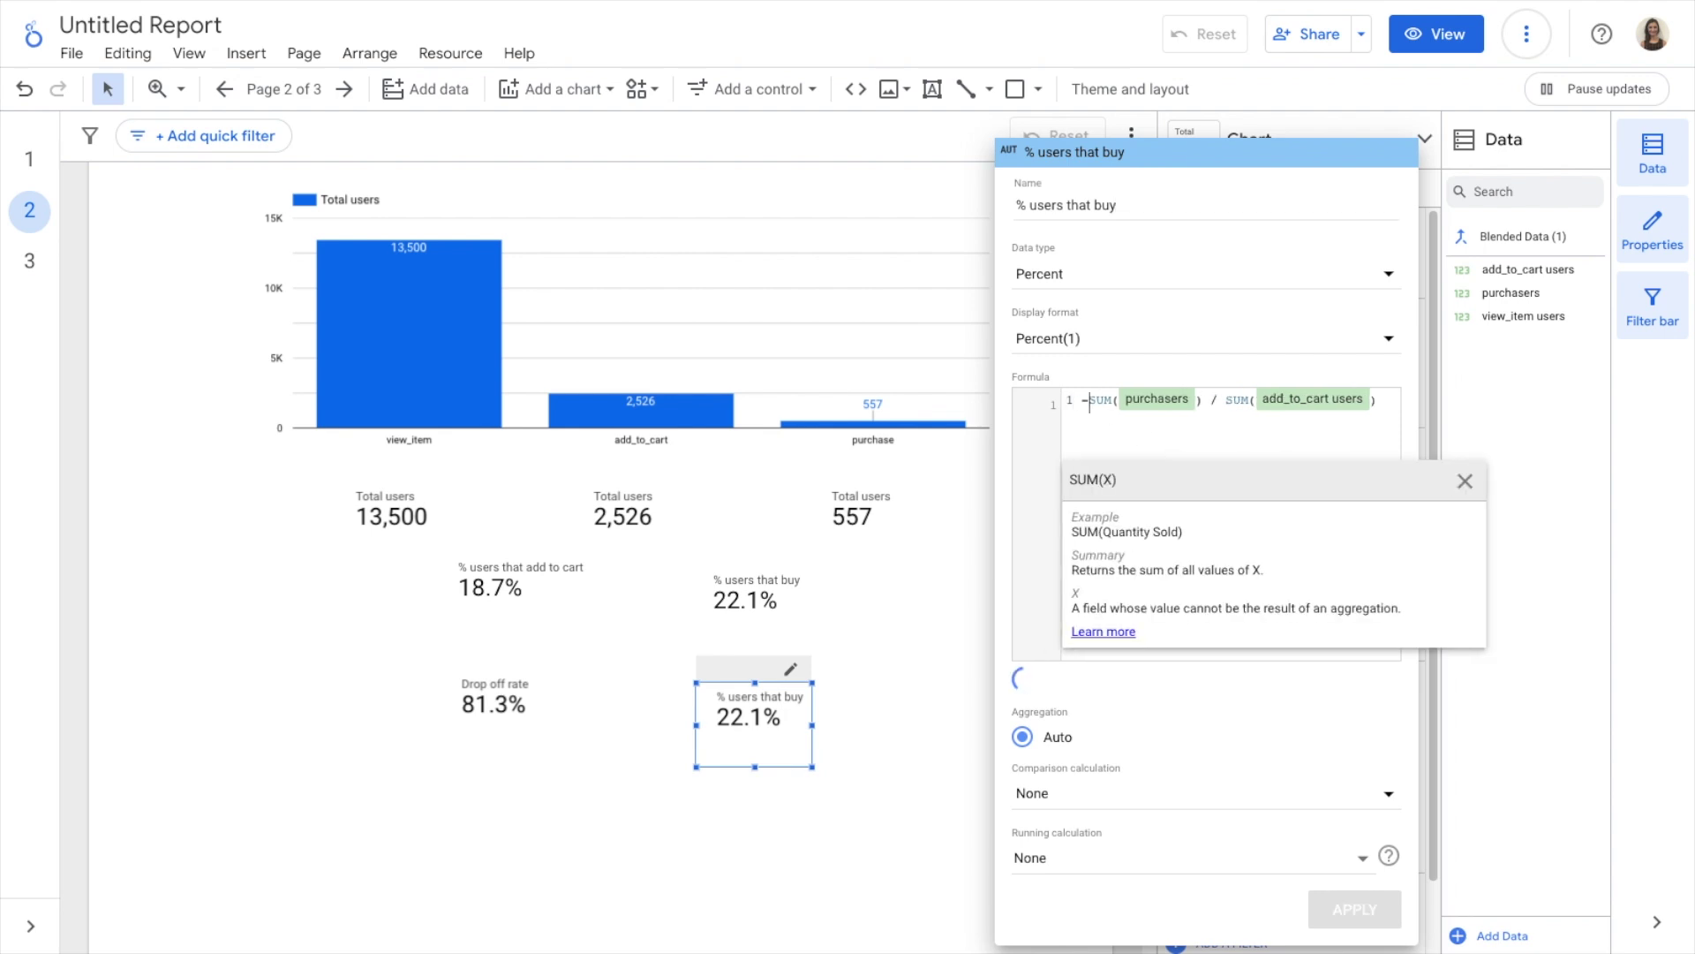
type("(")
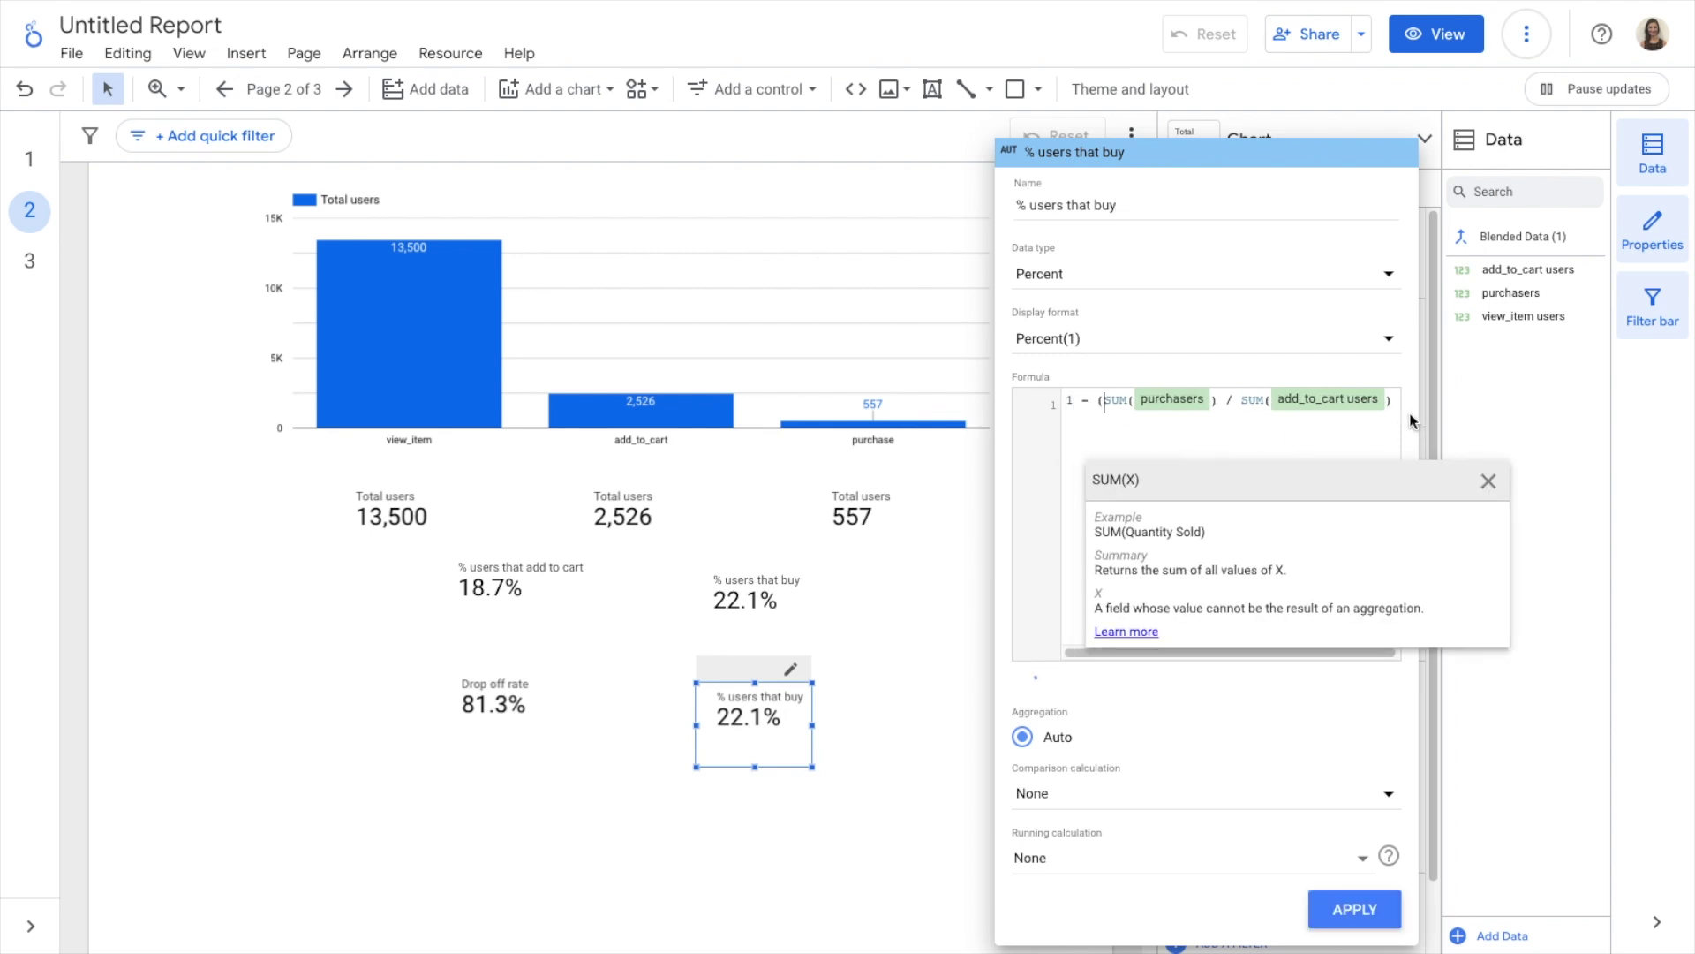
left_click(1411, 400)
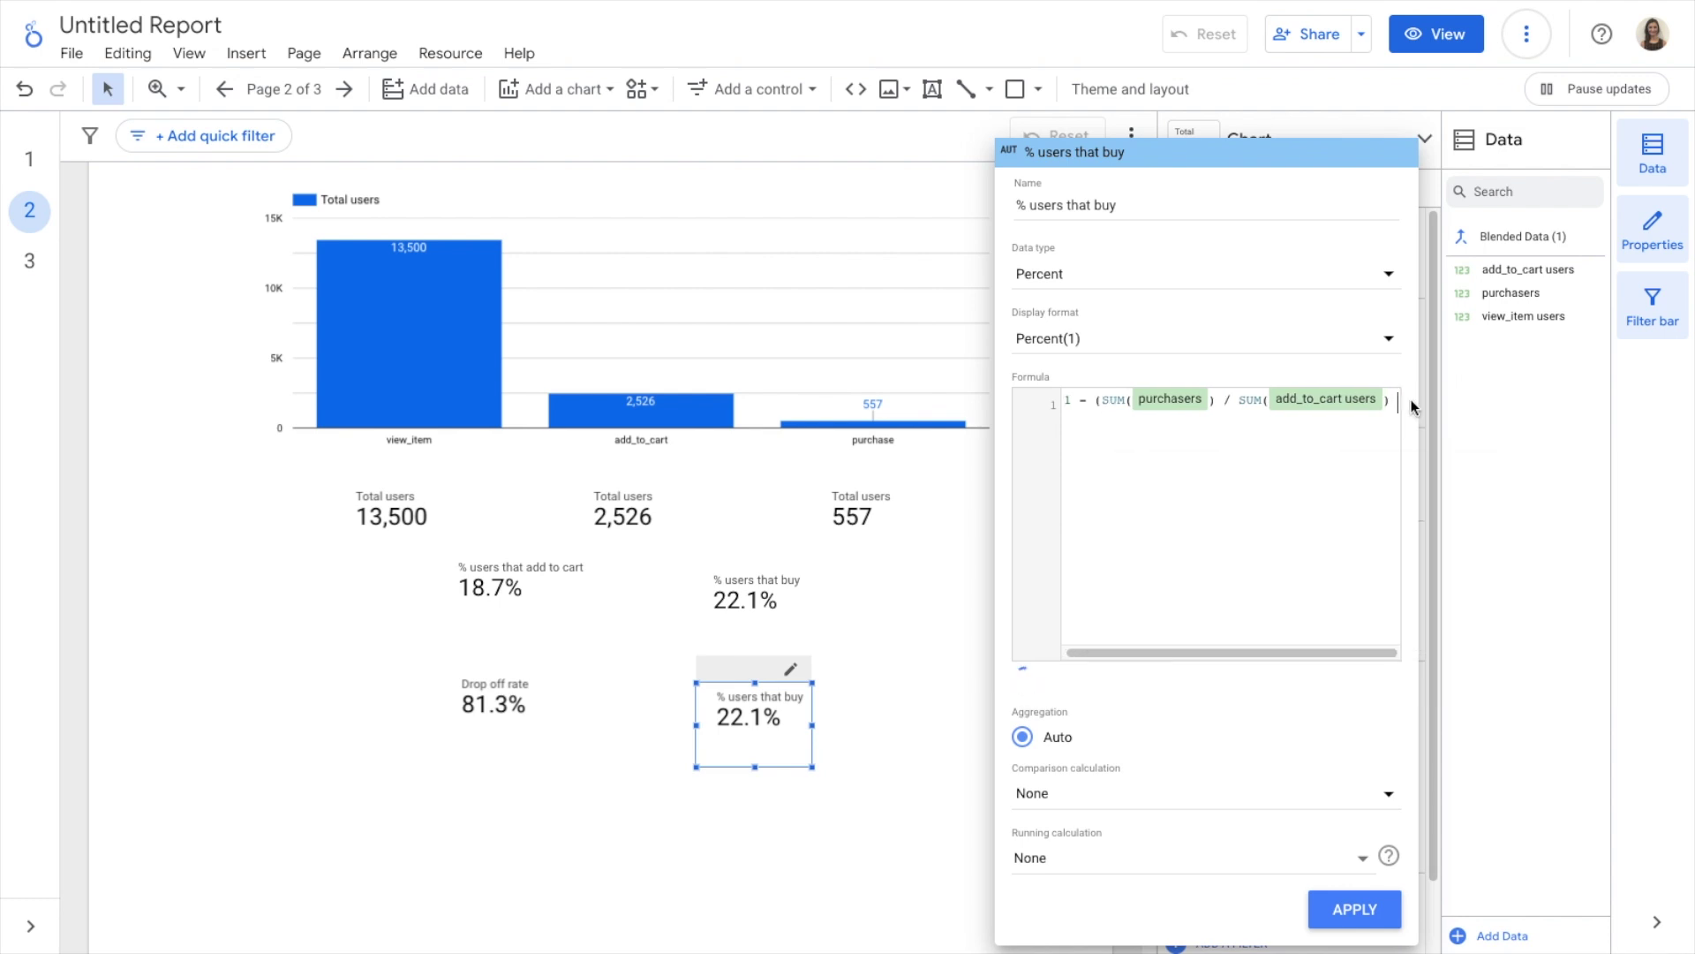
type(")")
Rename the metric to Drop off rate and apply, giving 77.9%
double_click(1185, 202)
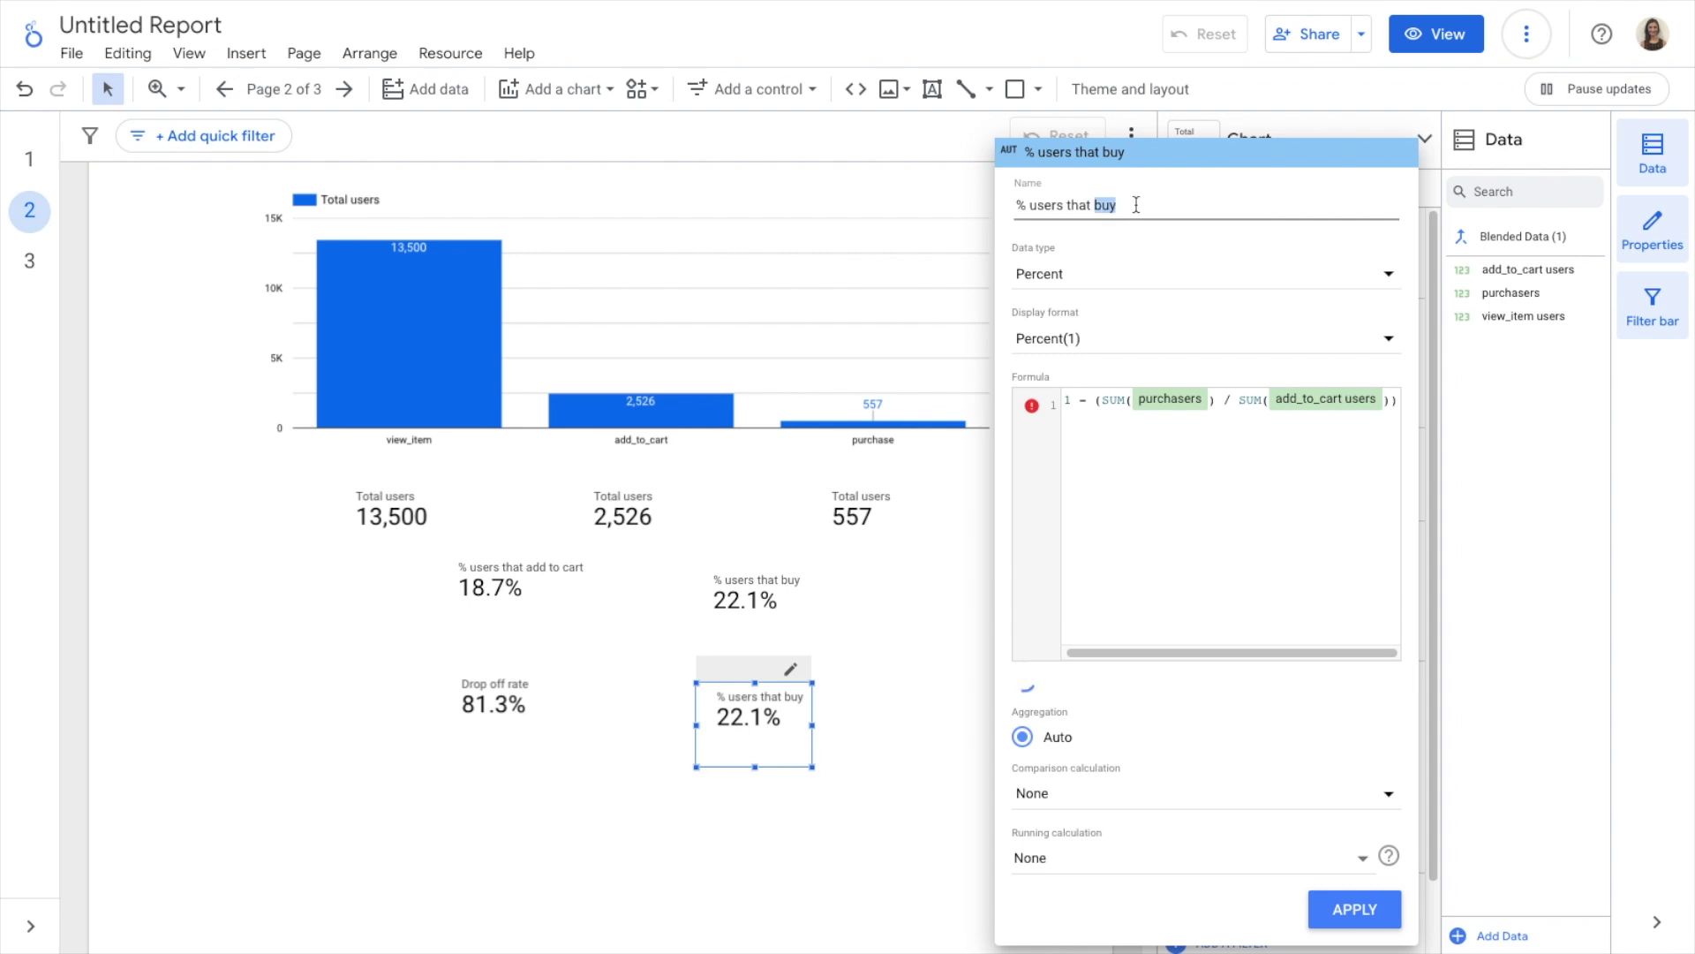
left_click_drag(1024, 205, 1165, 207)
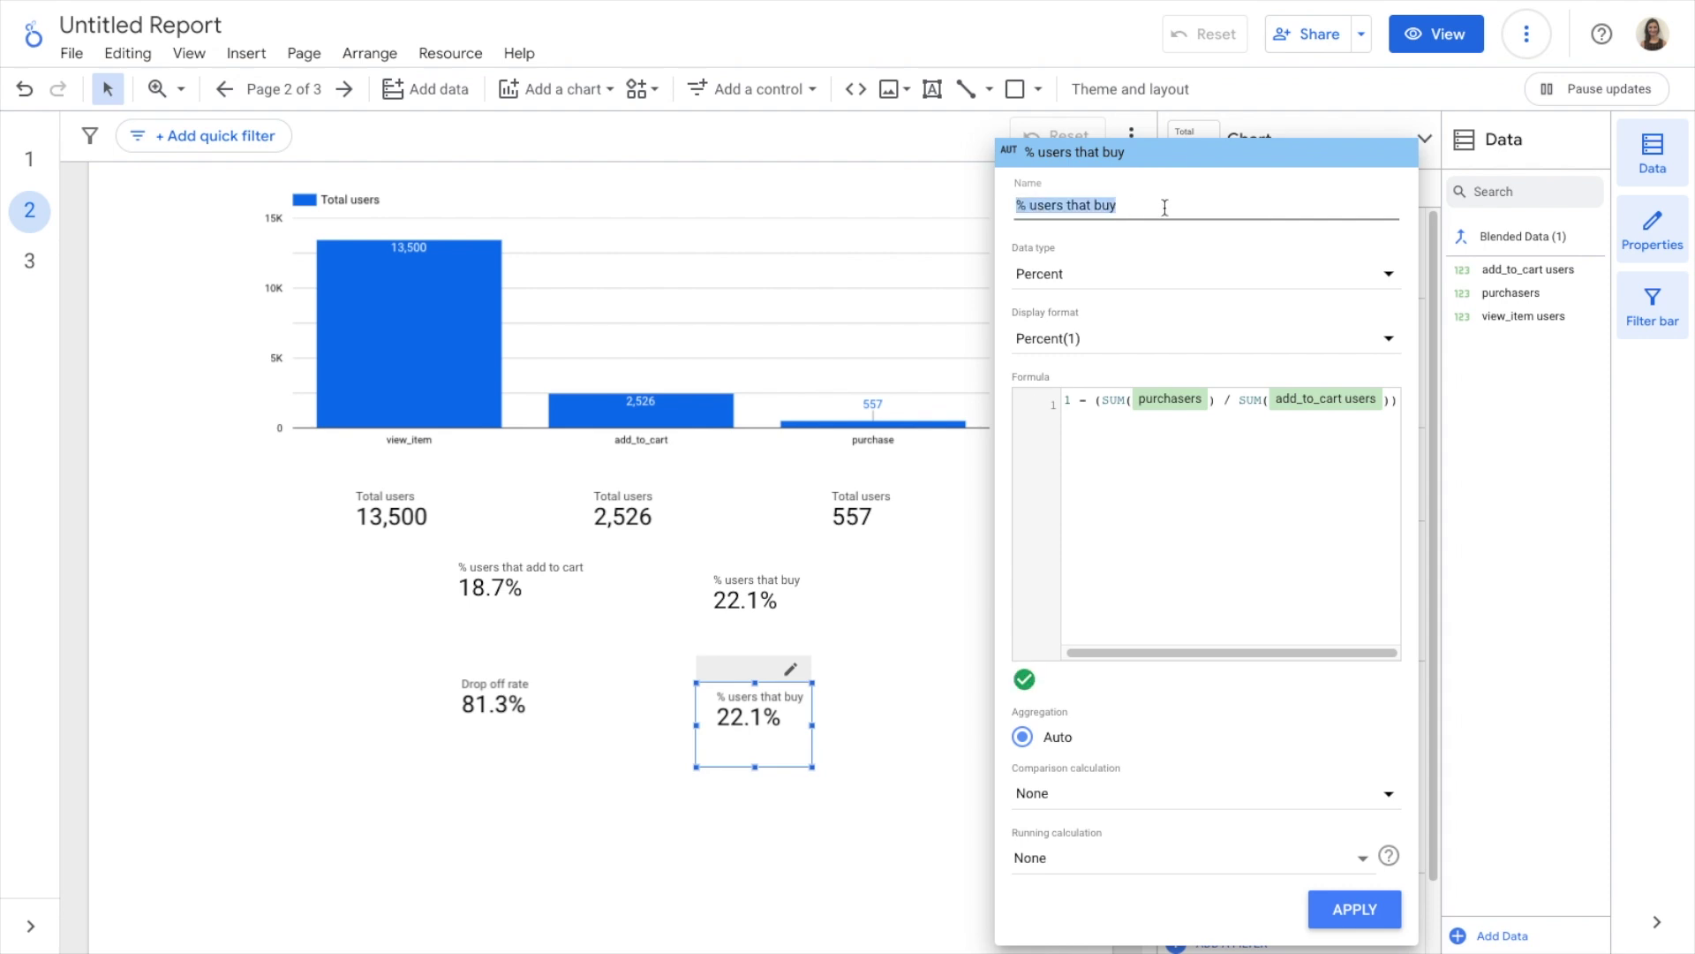
type("Dro")
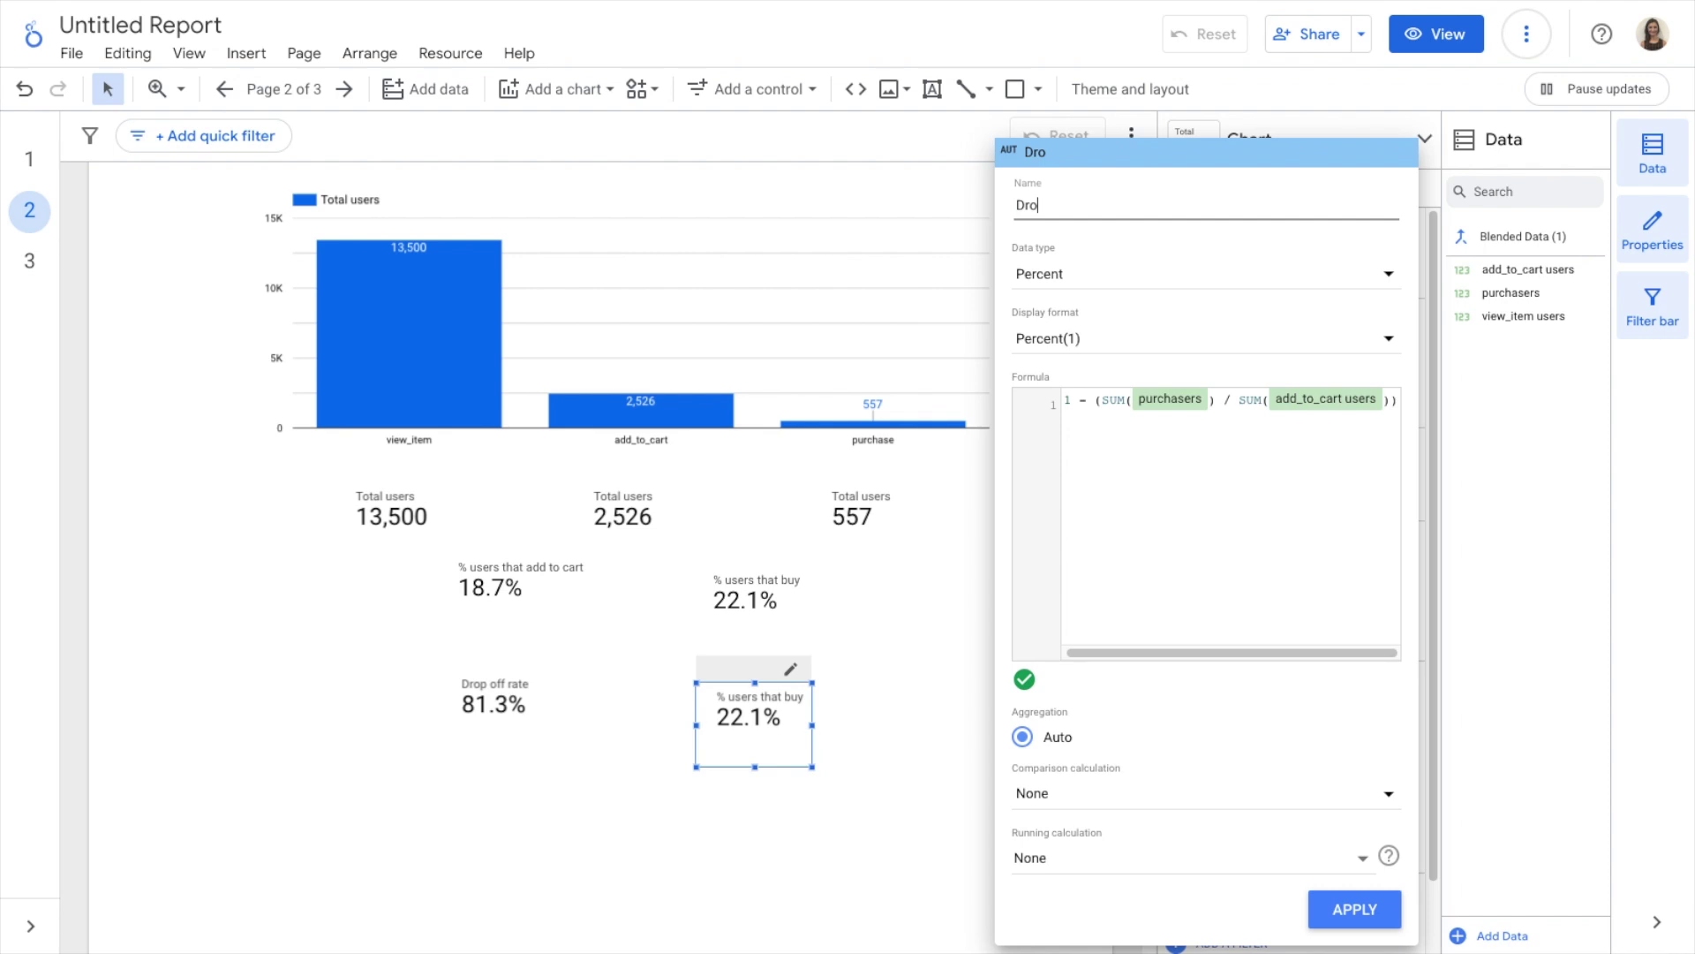
type("p off rate")
left_click(1365, 907)
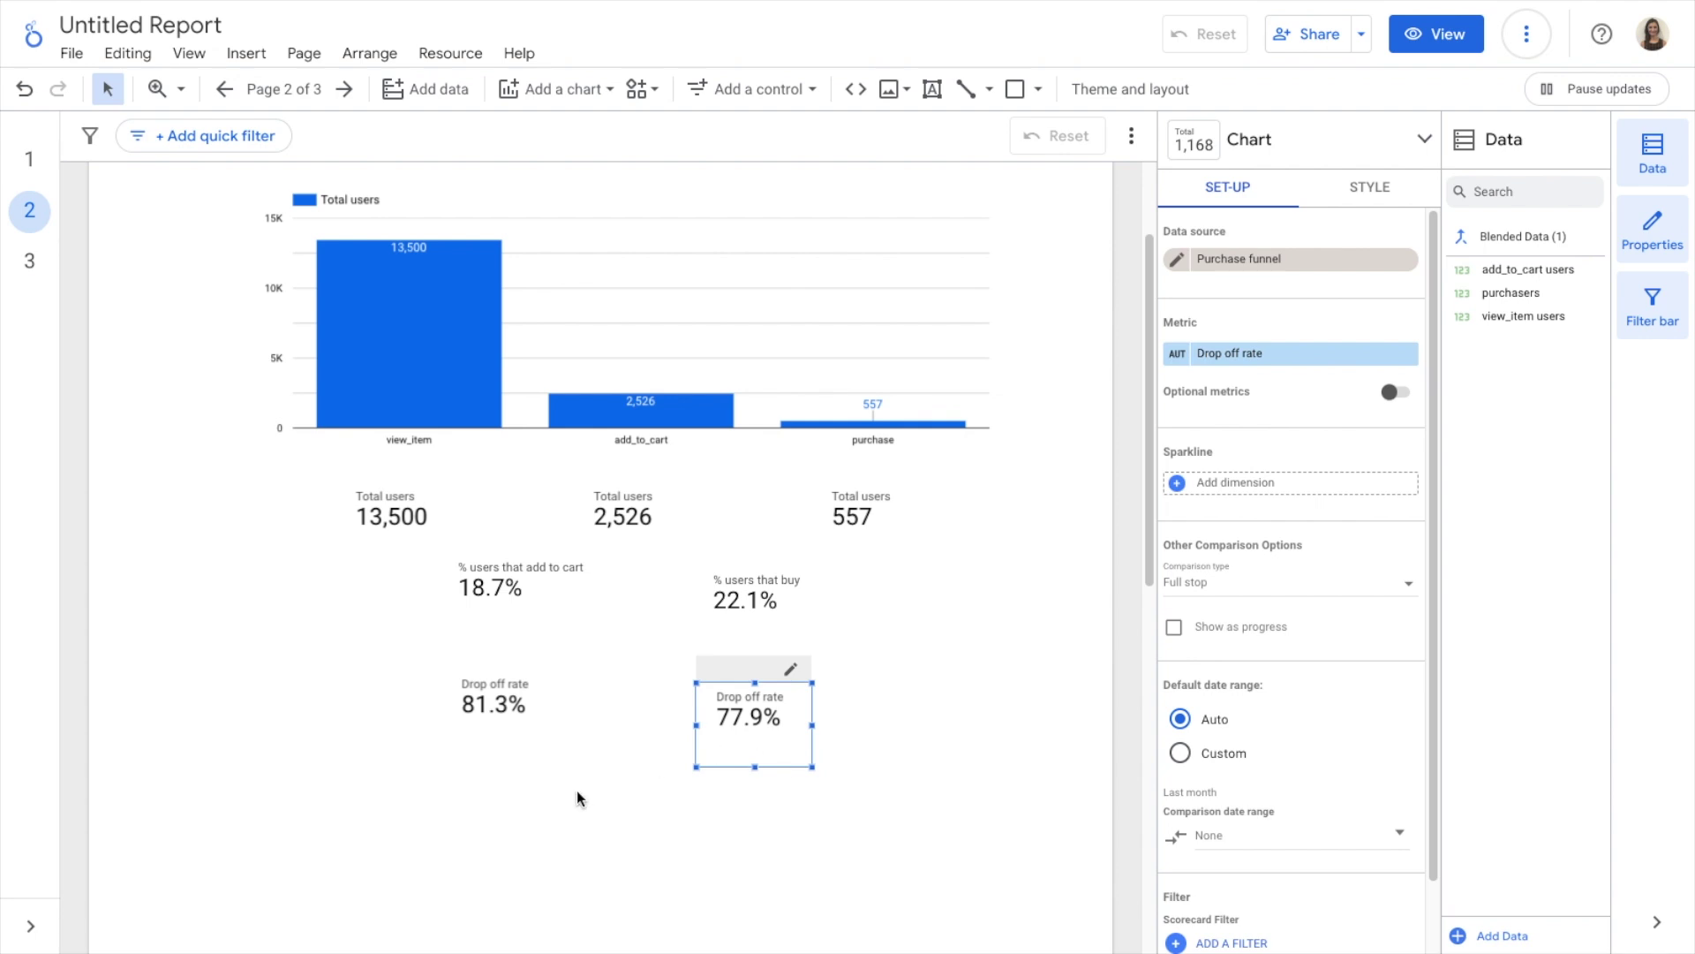
left_click(528, 706)
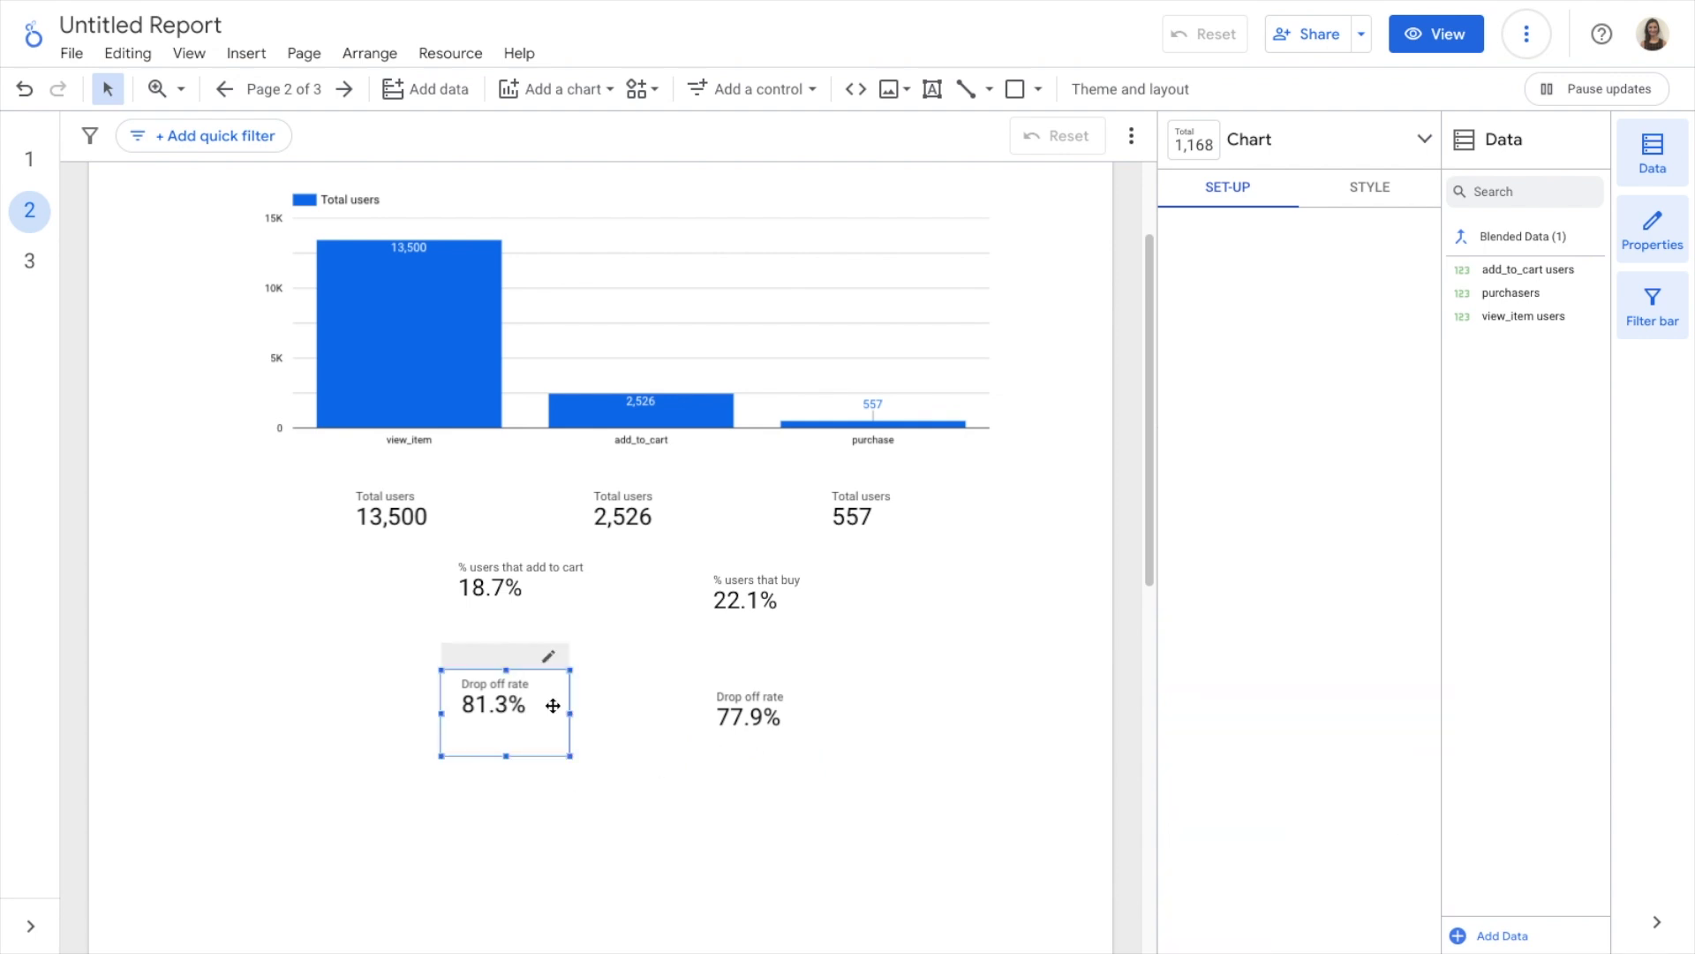
Top-align the 81.3% and 77.9% Drop off rate scorecards
left_click(756, 697, "shift")
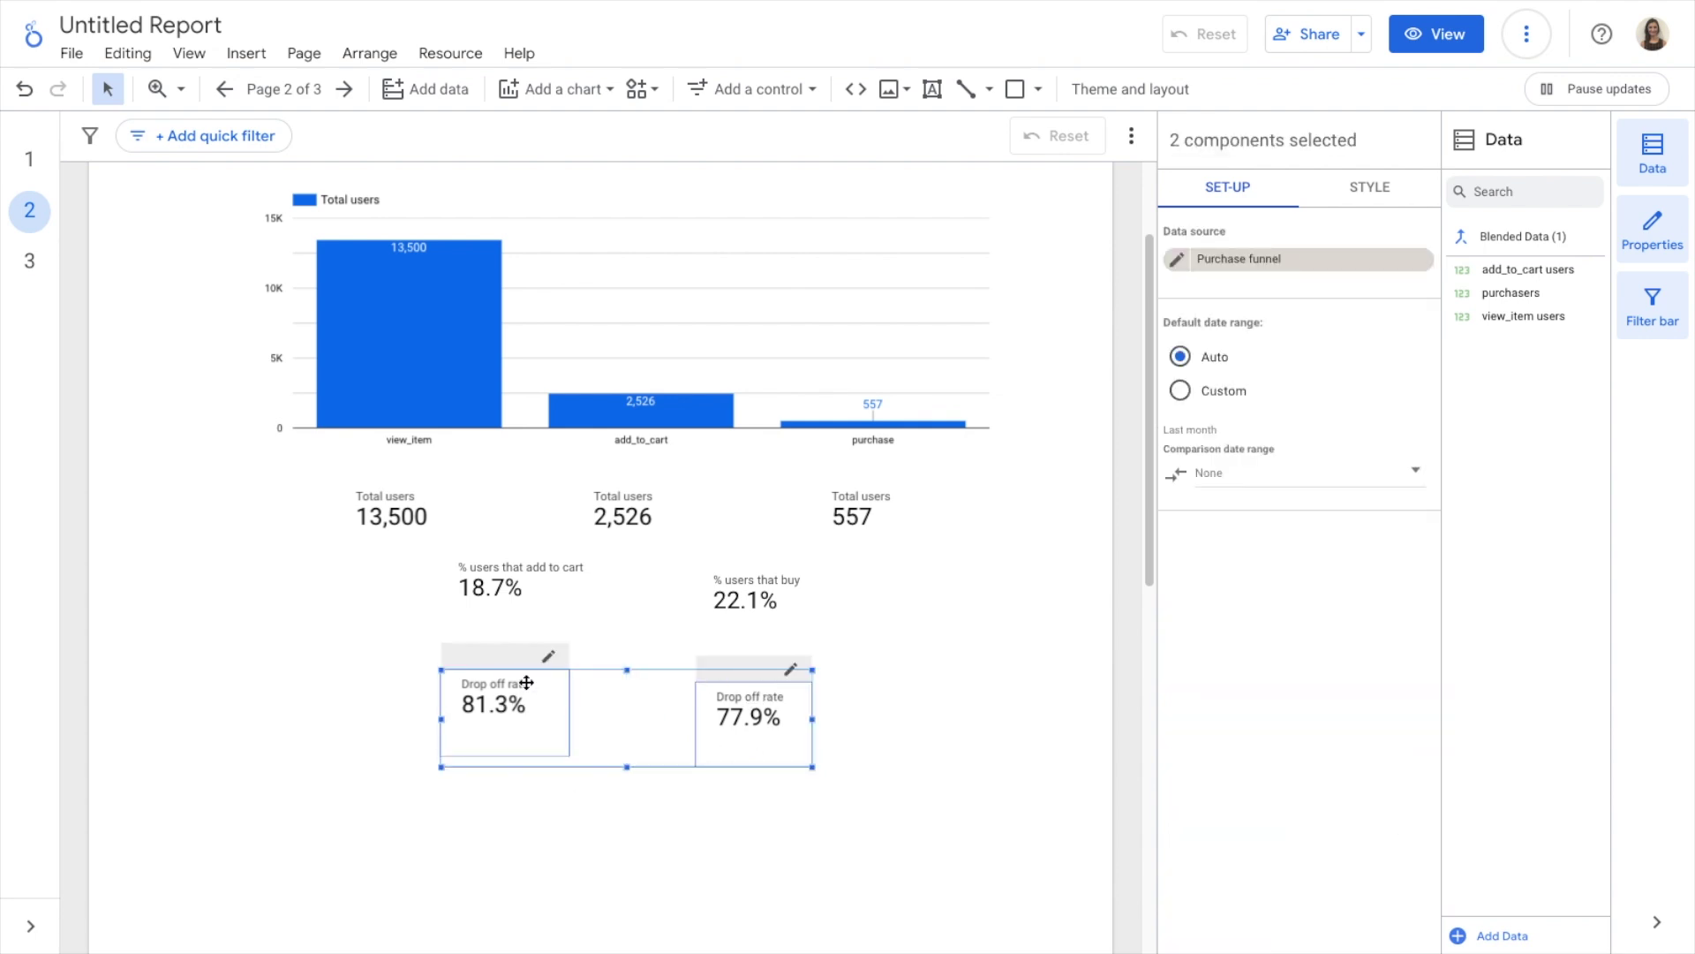
right_click(727, 702)
mouse_move(800, 470)
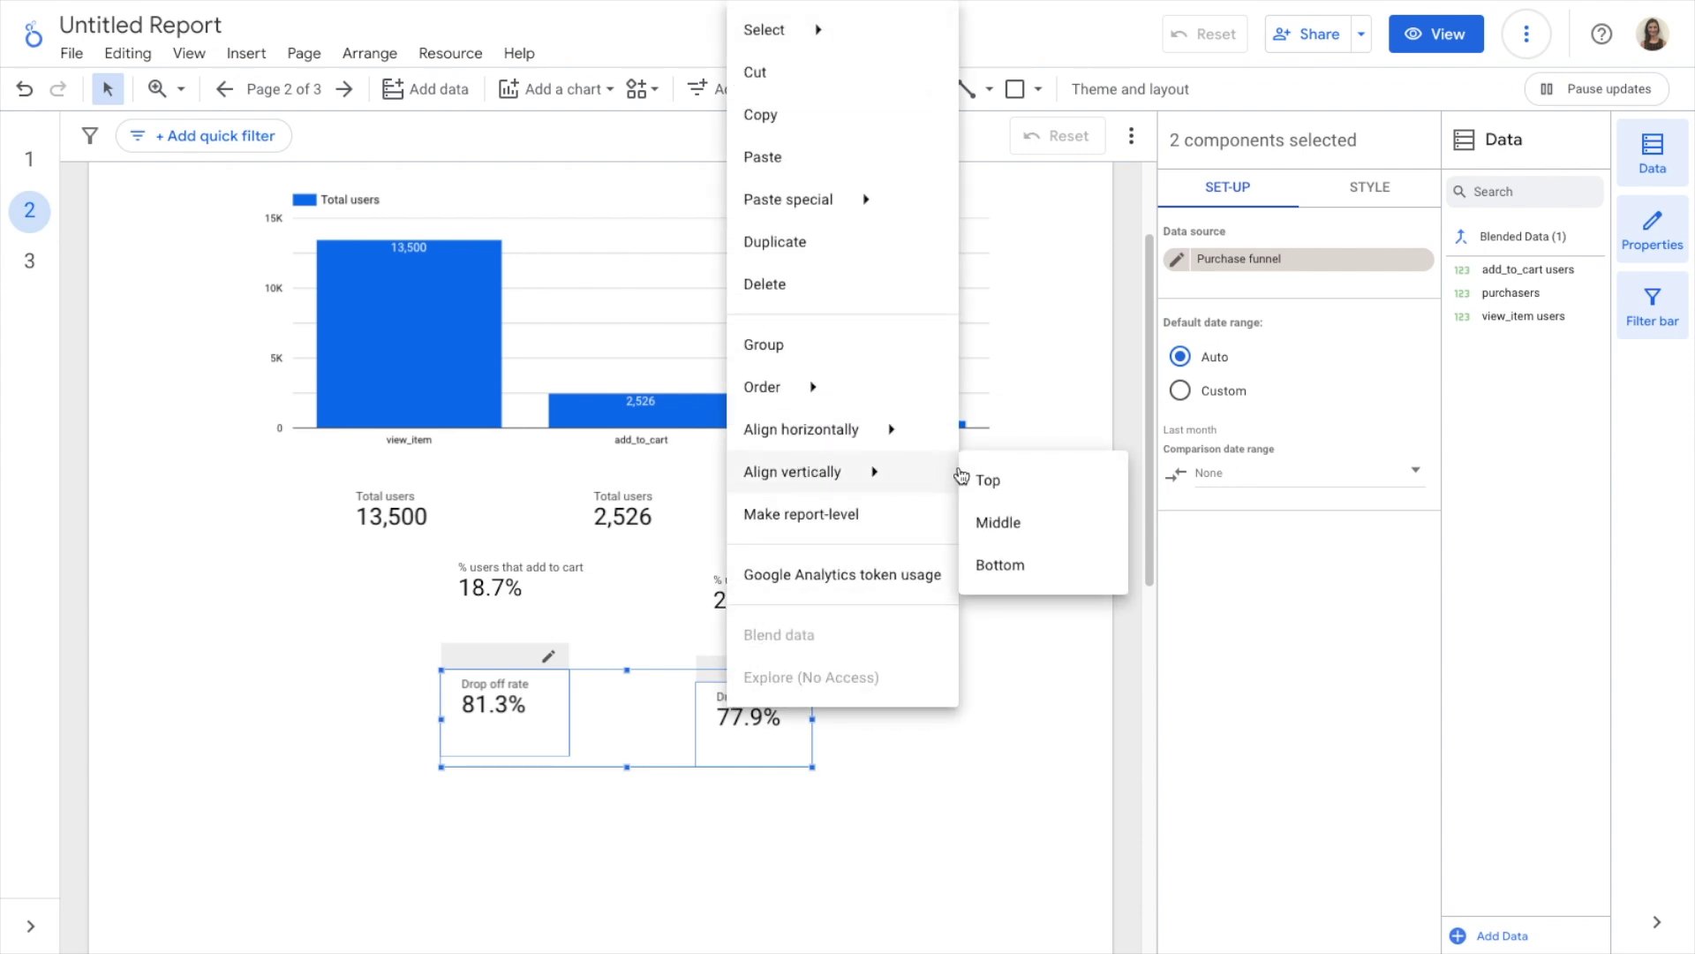
left_click(992, 480)
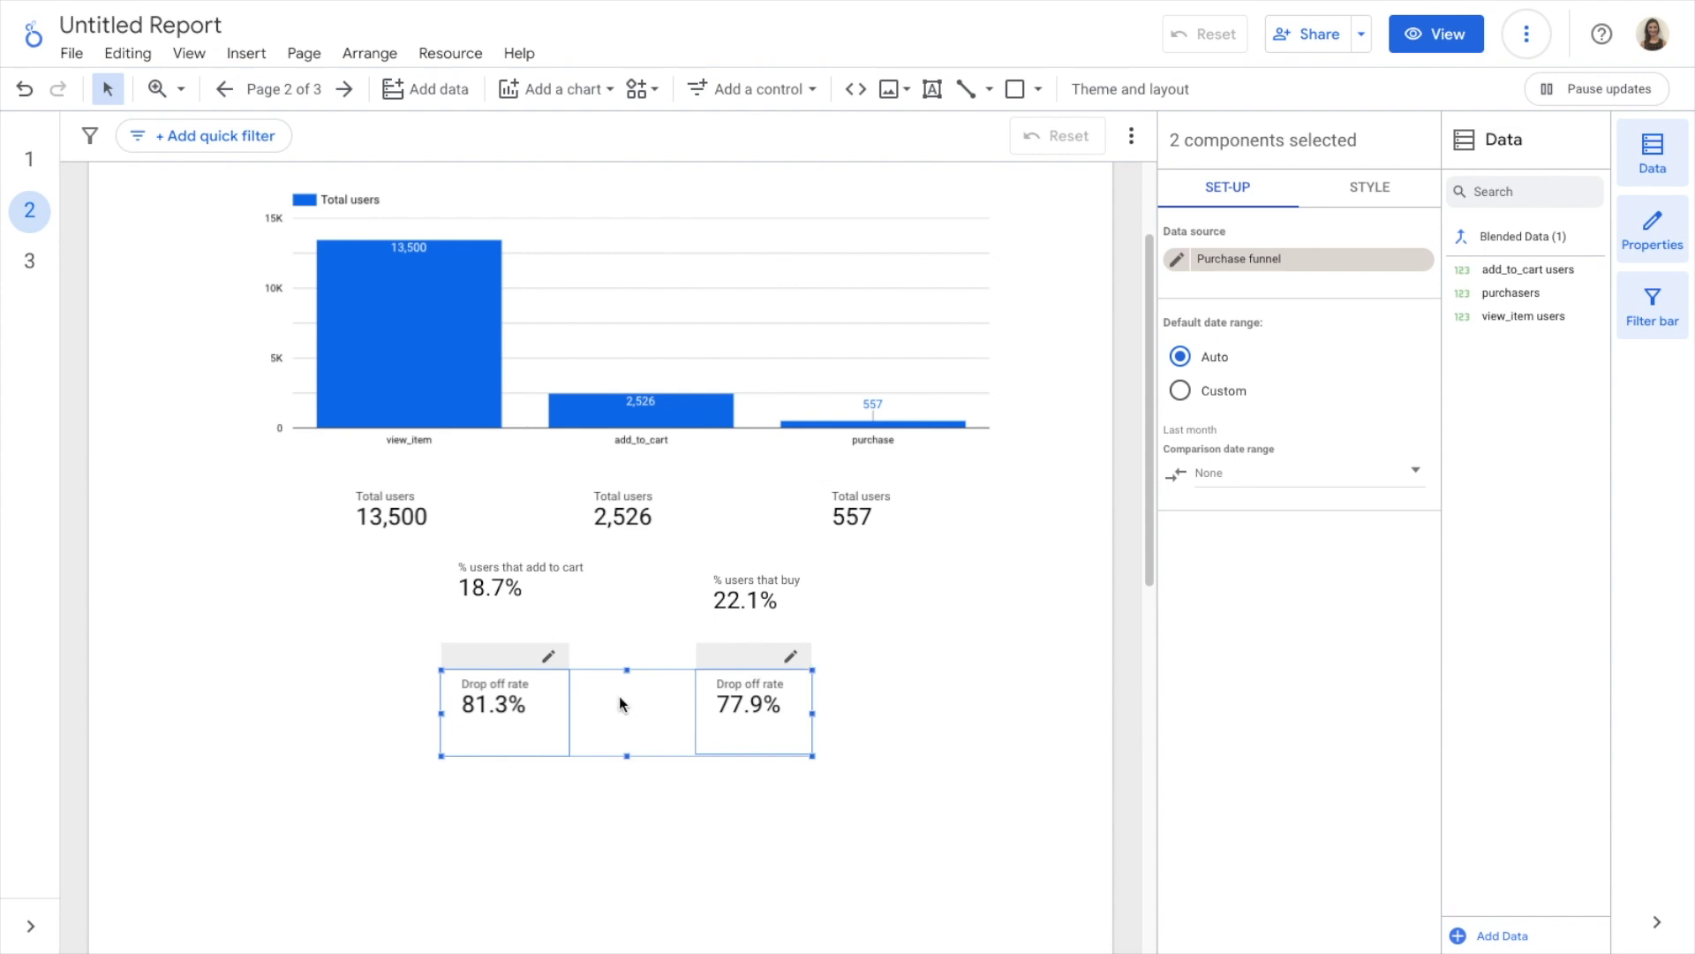
Top-align the 18.7% and 22.1% conversion rate scorecards
left_click(530, 600)
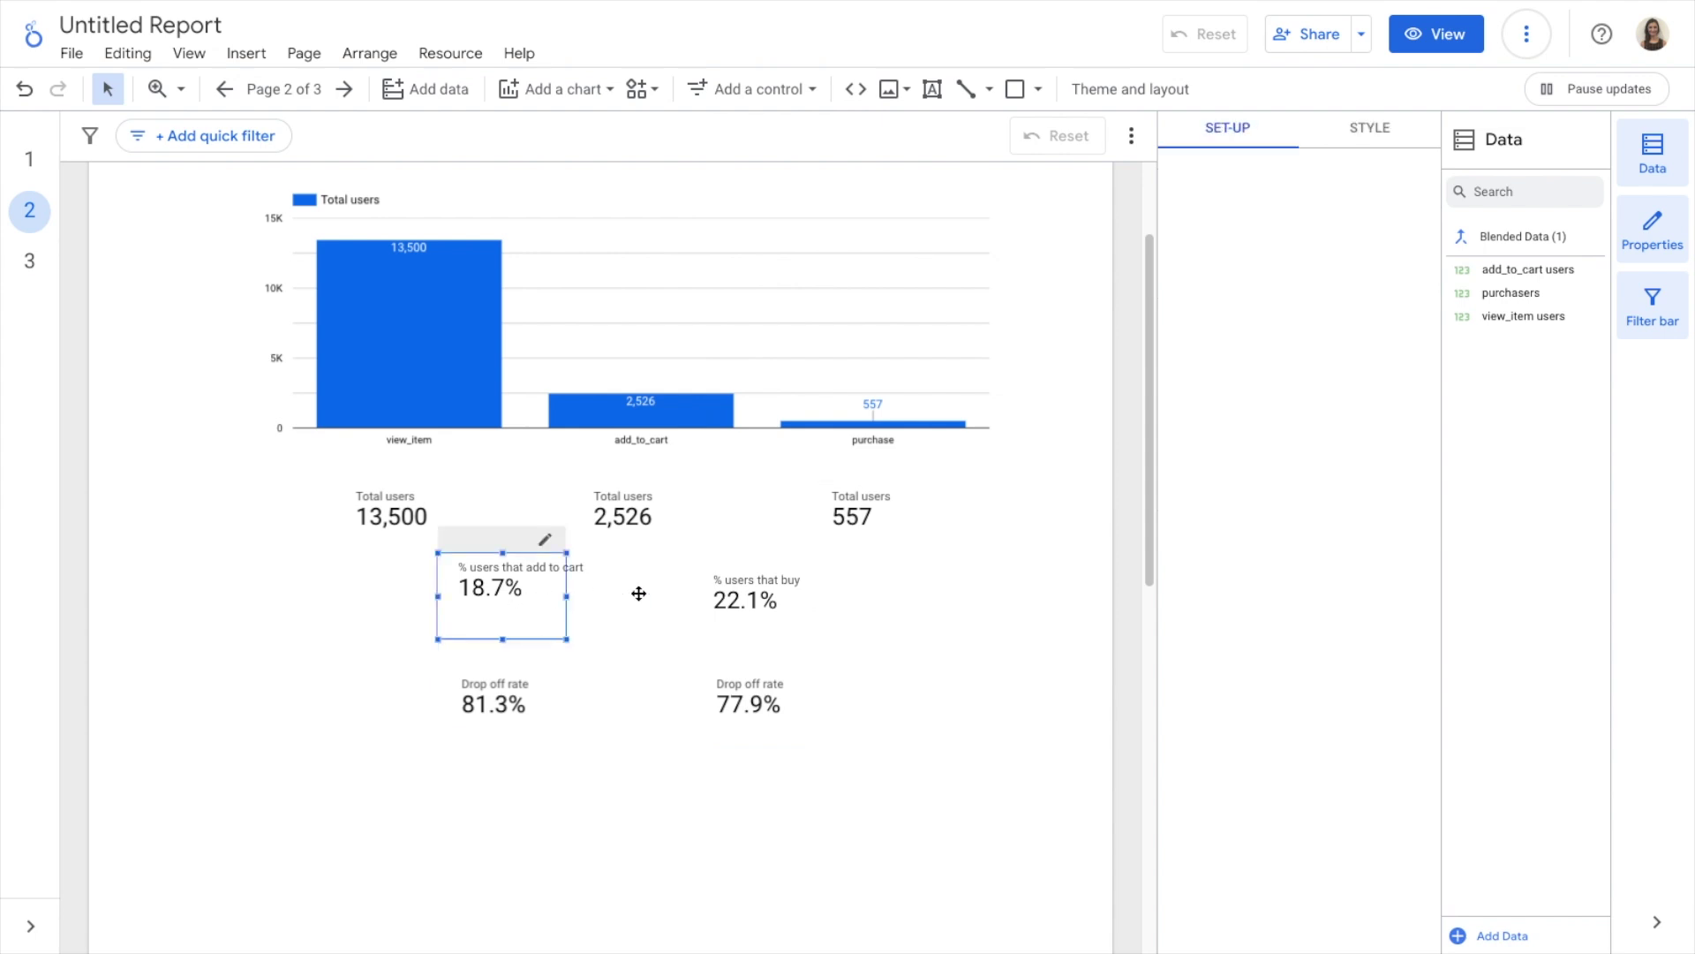
left_click(713, 582, "shift")
right_click(712, 581)
mouse_move(824, 485)
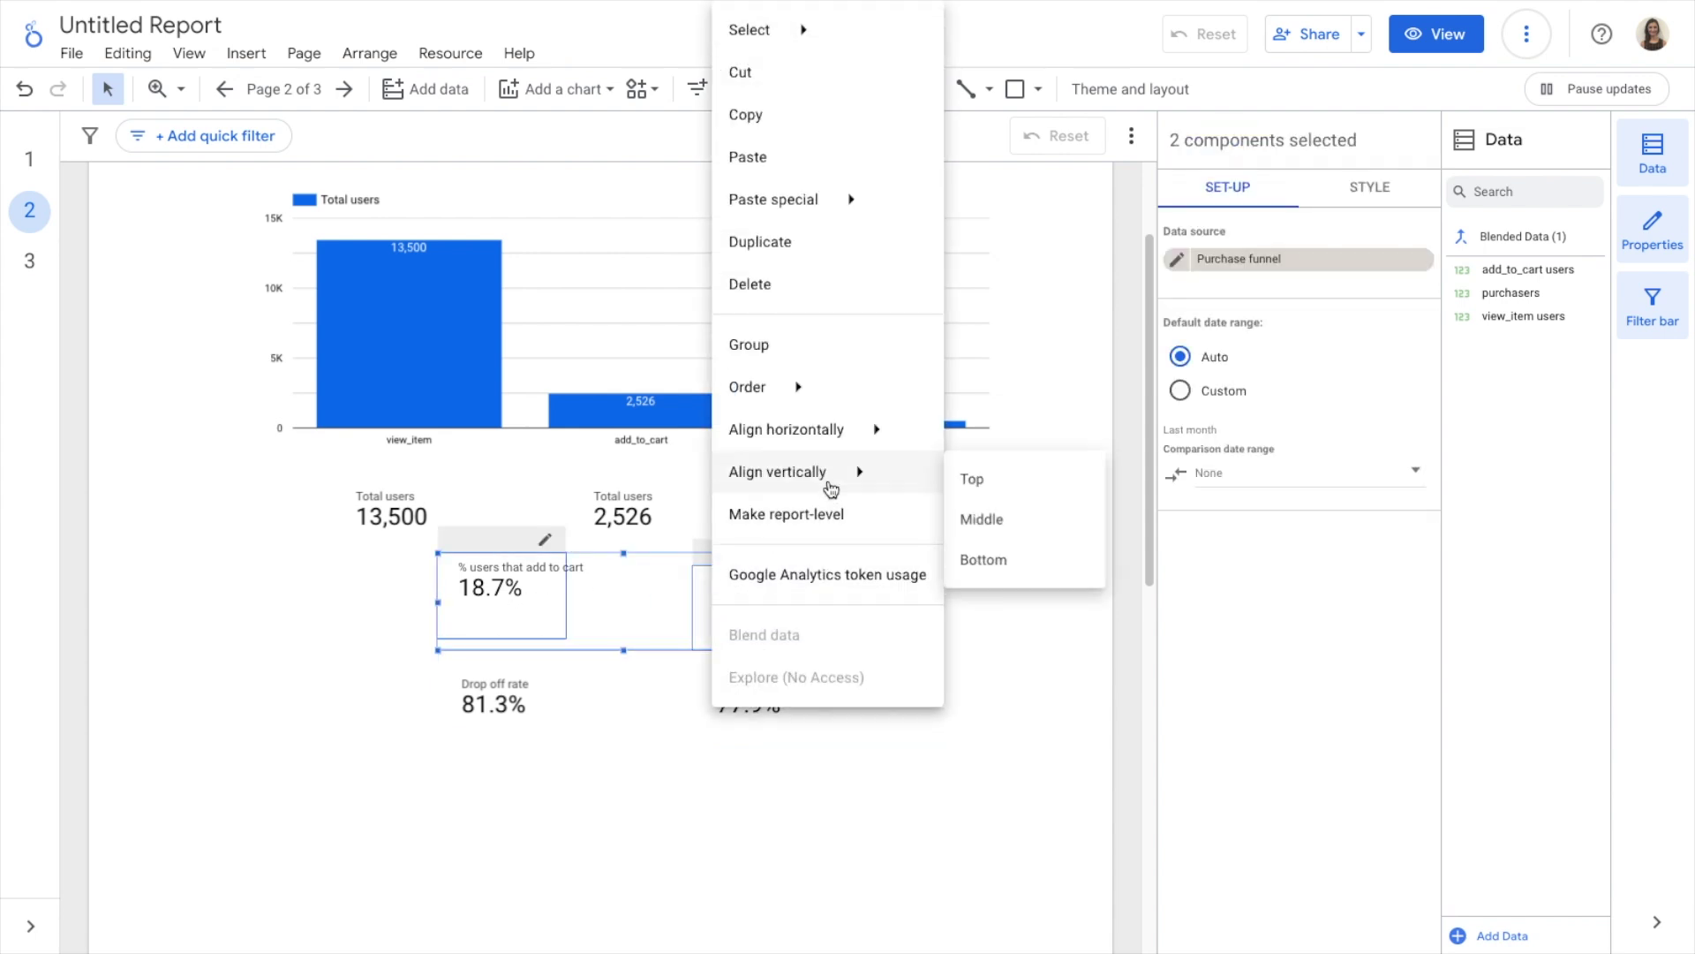
left_click(971, 484)
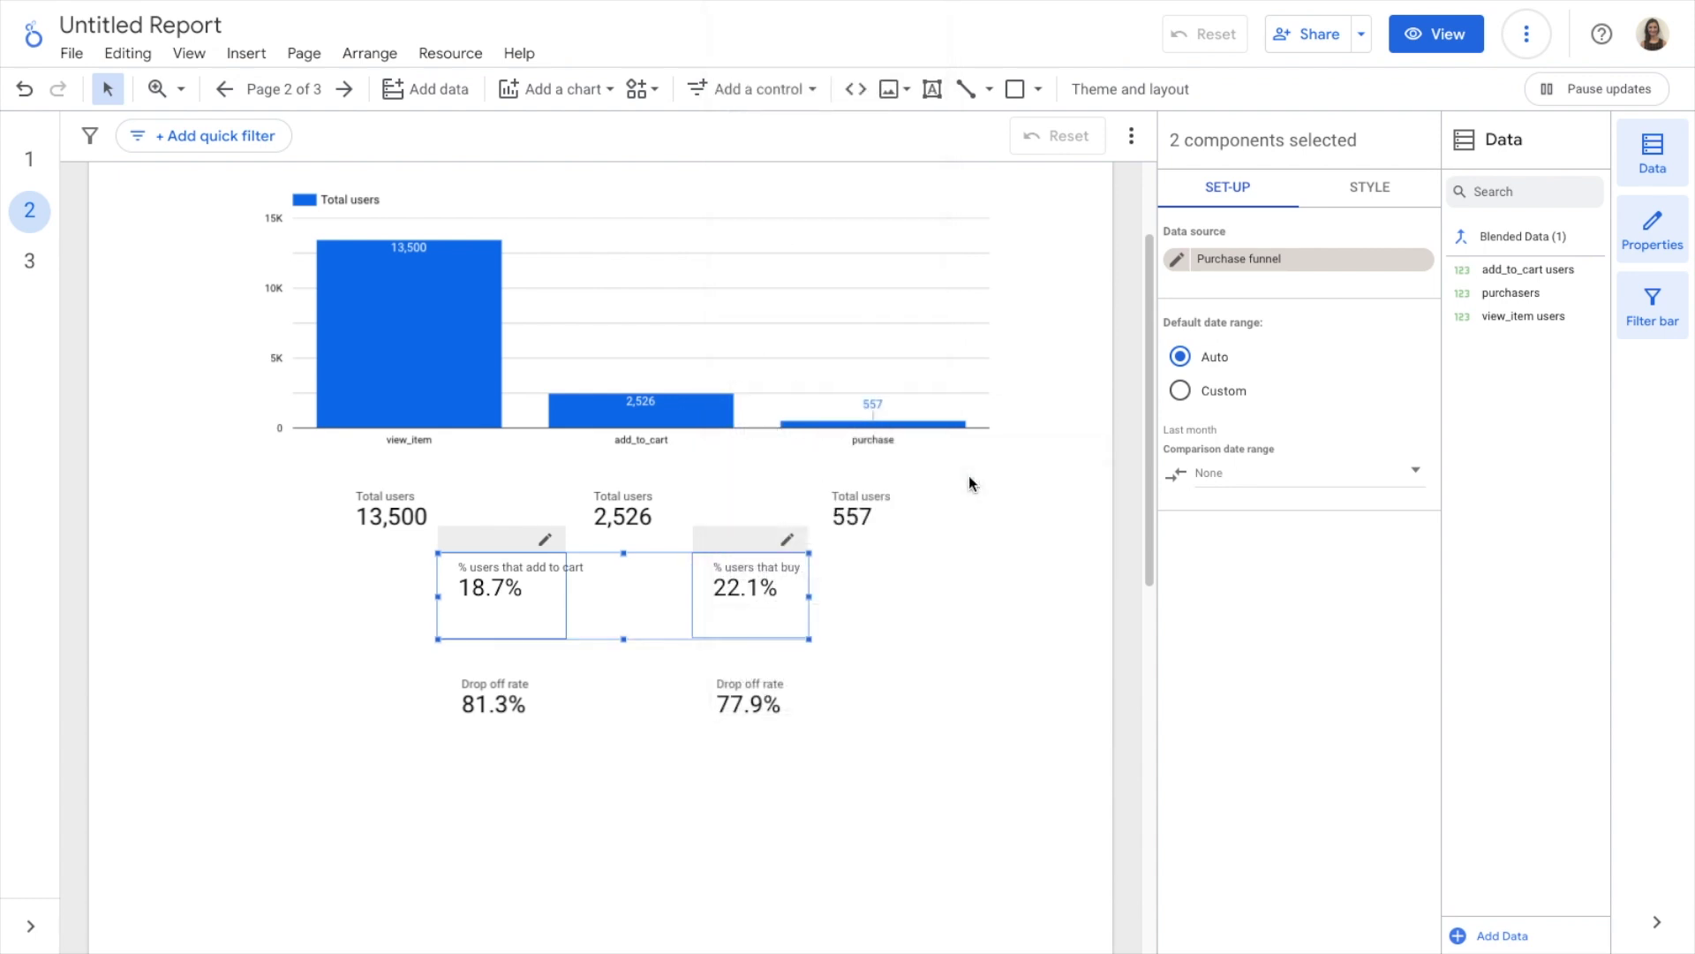
Top-align the three Total users scorecards (13,500, 2,526, 557)
left_click(397, 496)
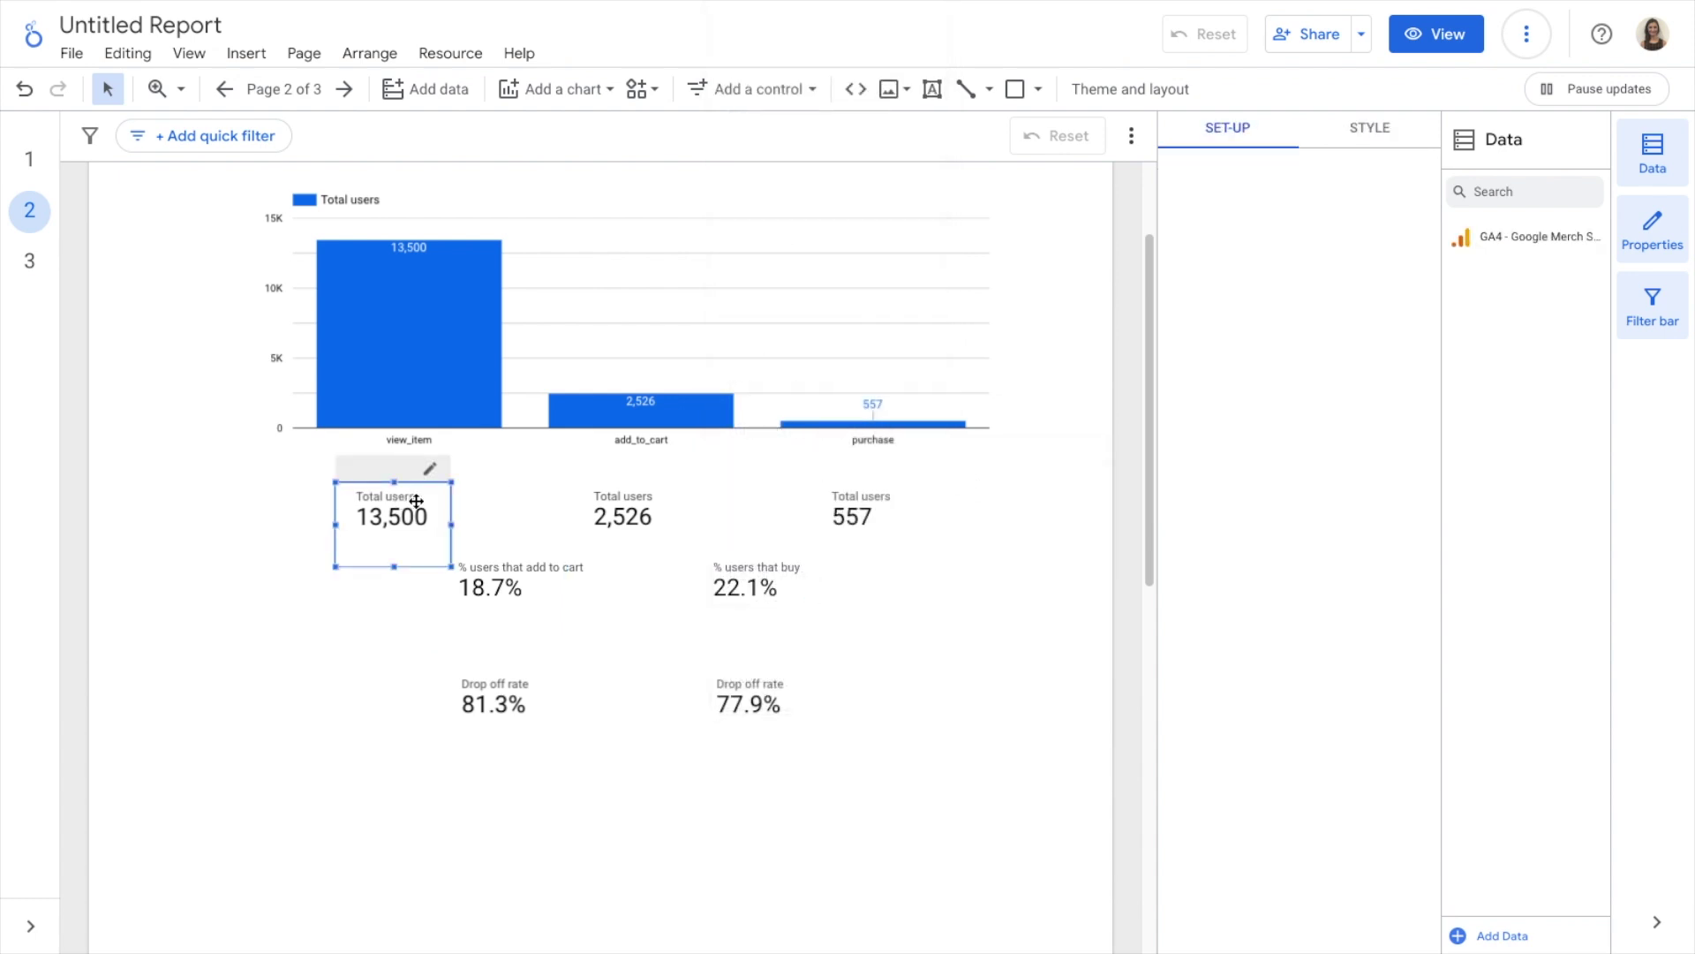
left_click(626, 510, "shift")
left_click(857, 515, "shift")
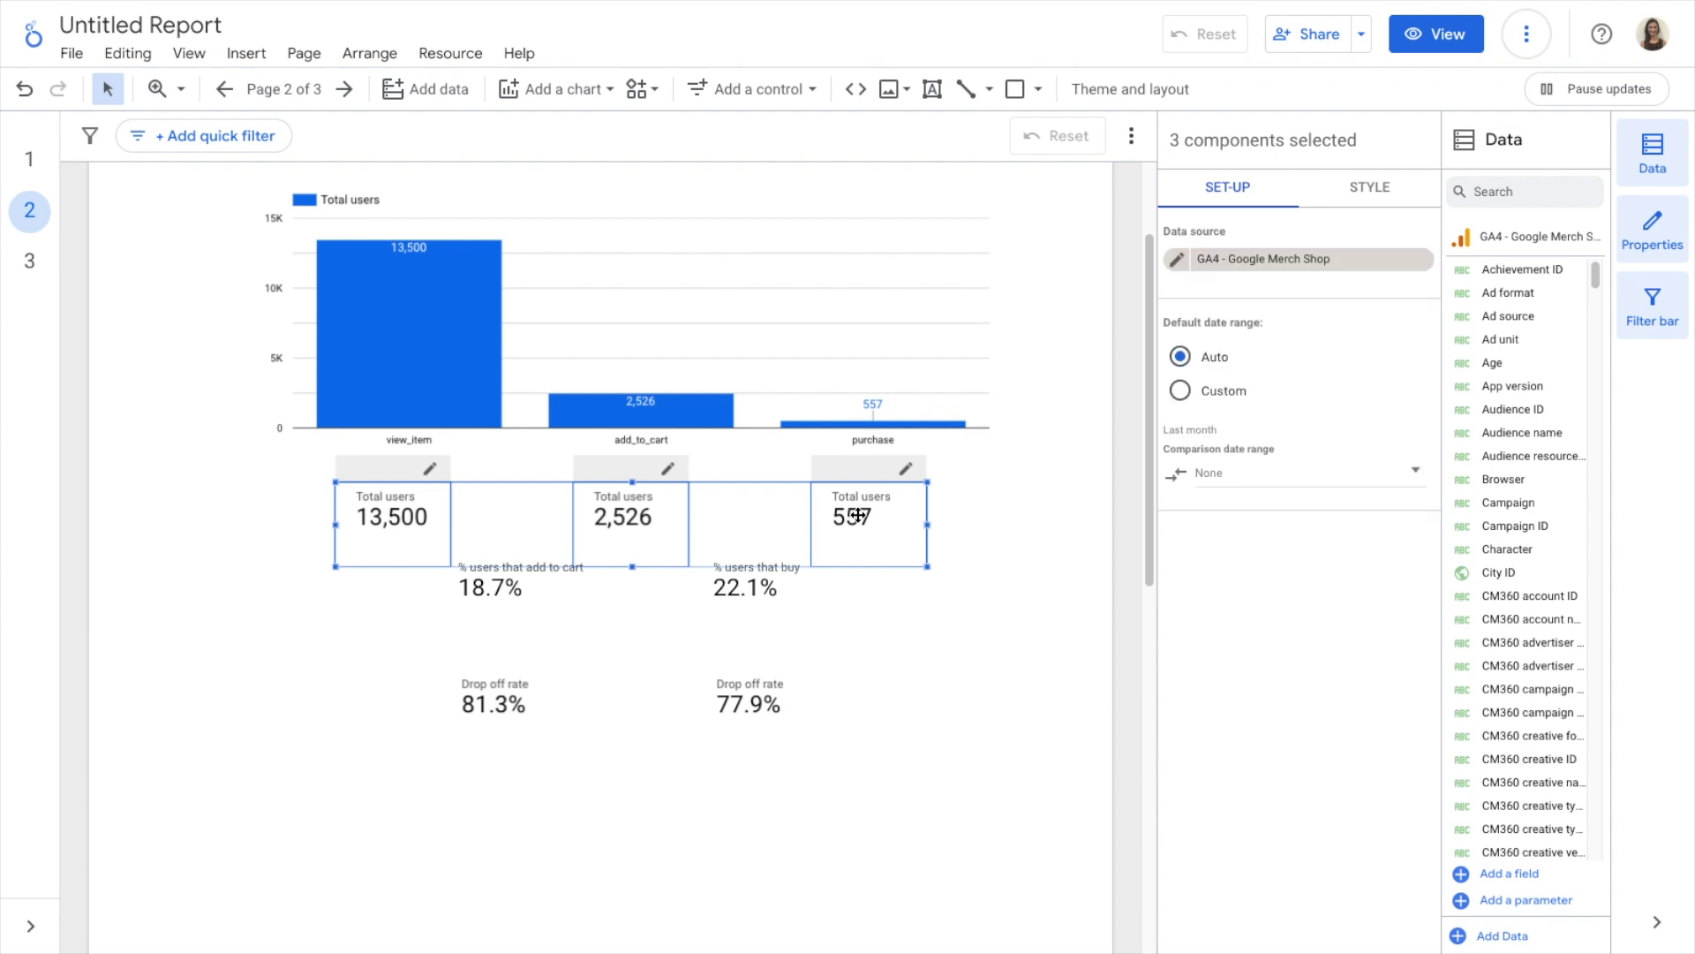
right_click(869, 510)
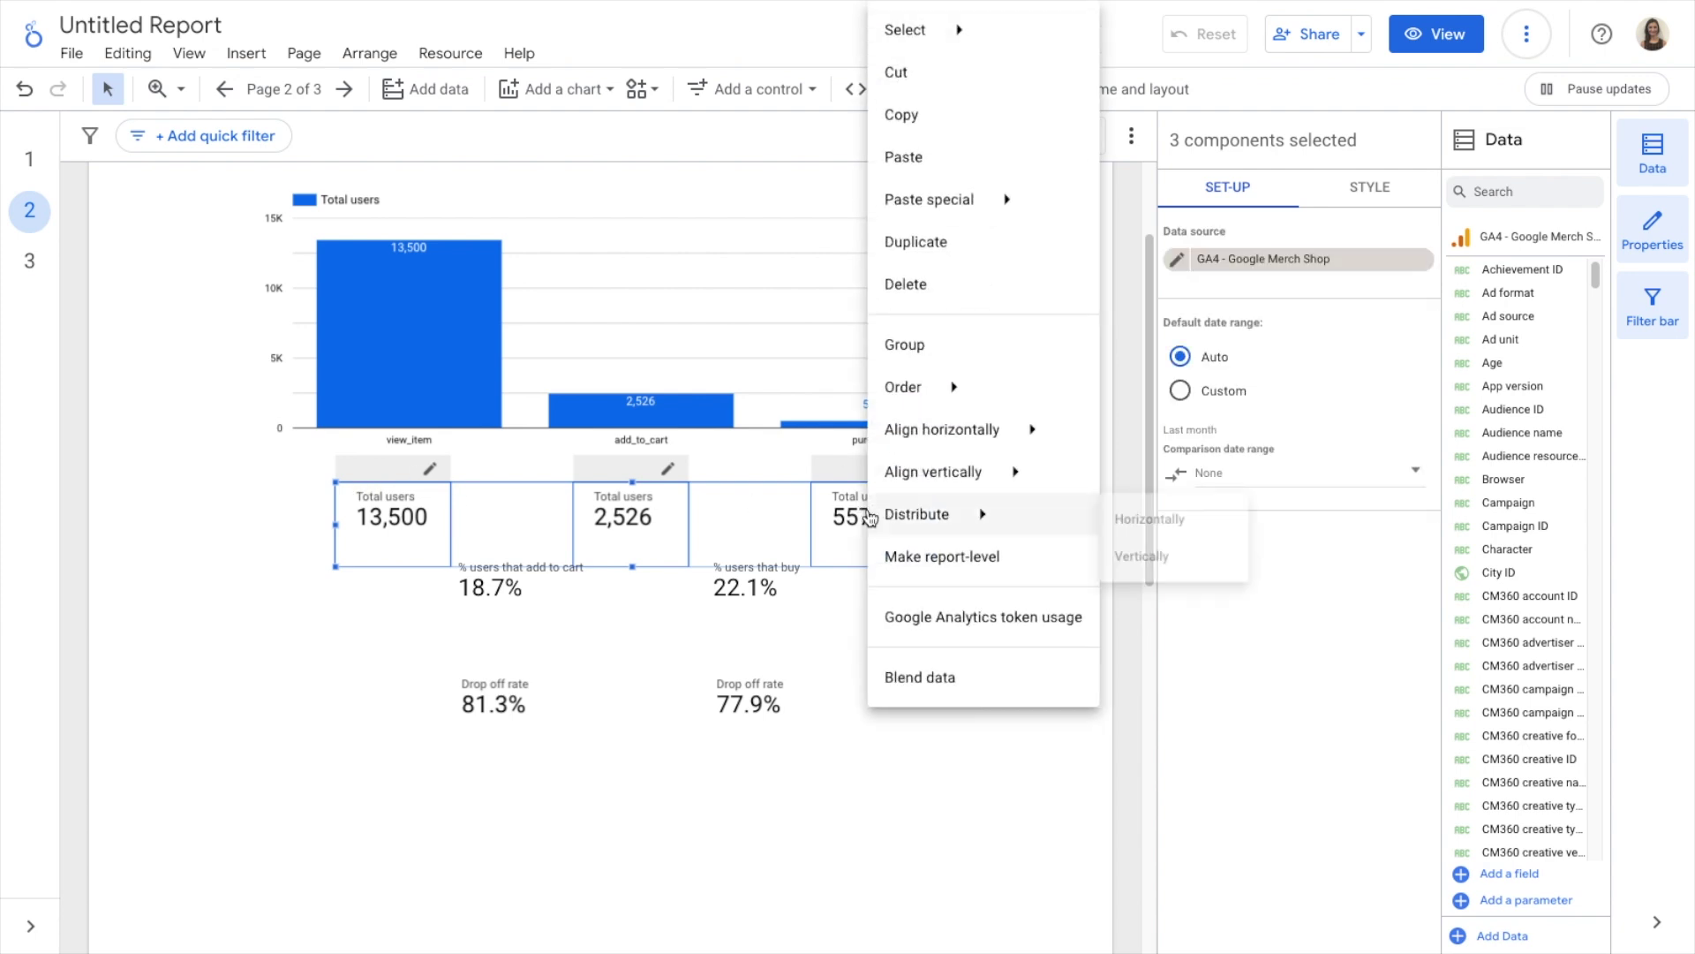
mouse_move(980, 477)
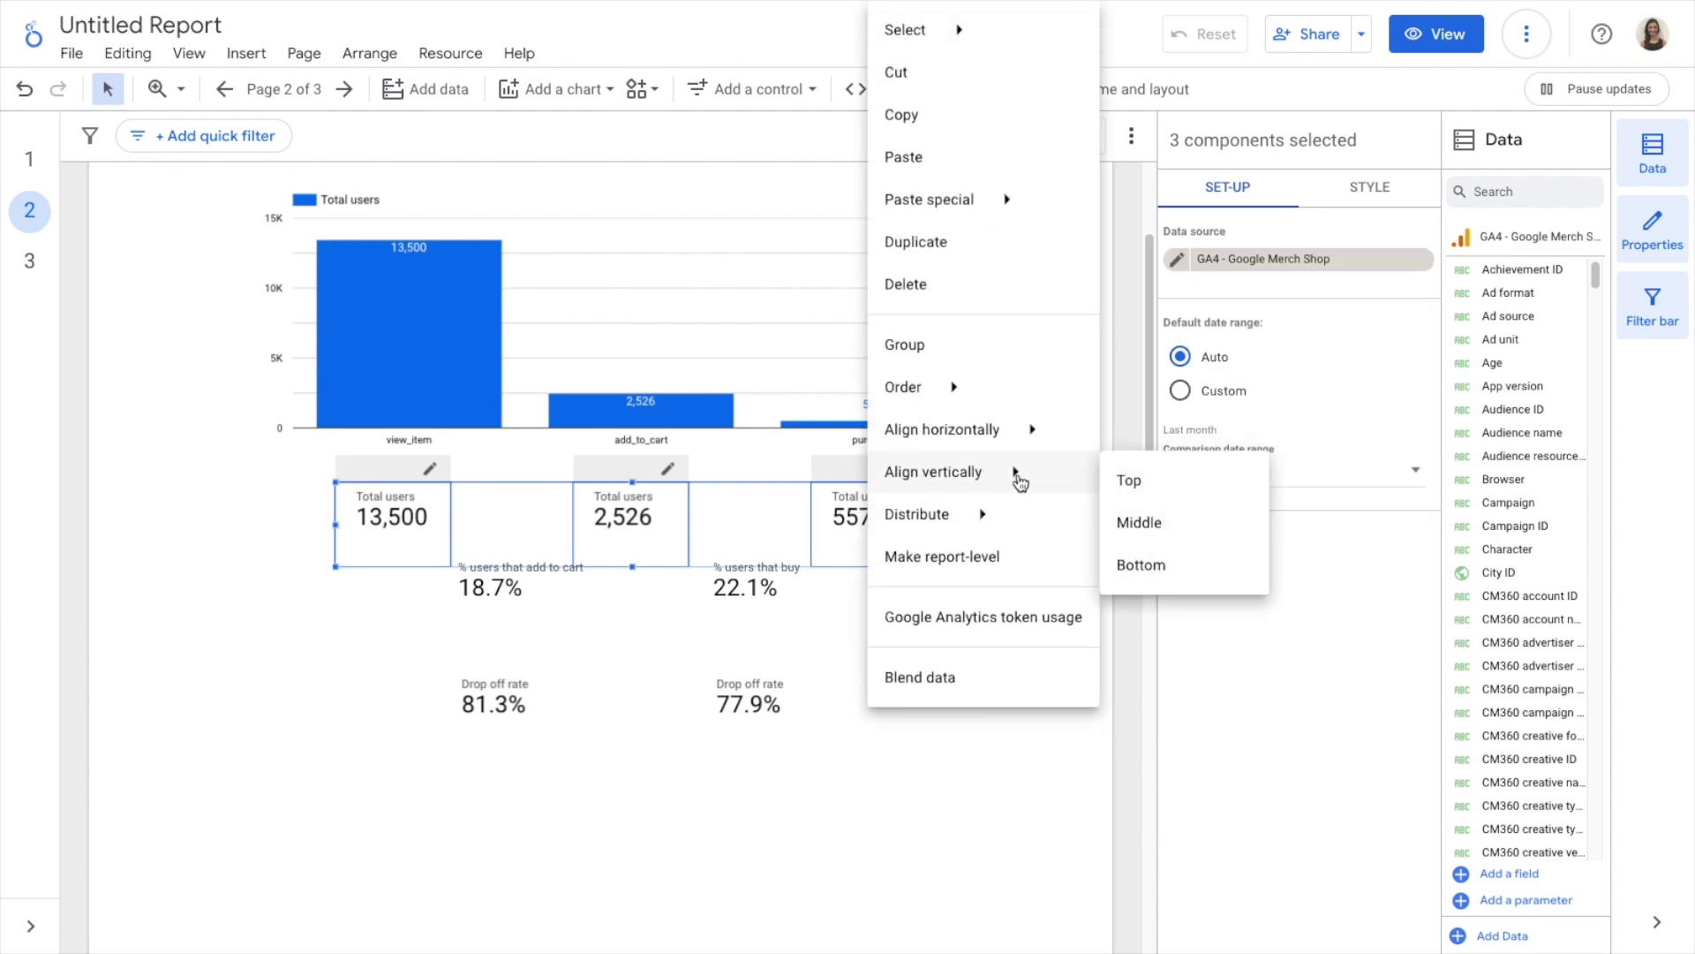
left_click(1136, 483)
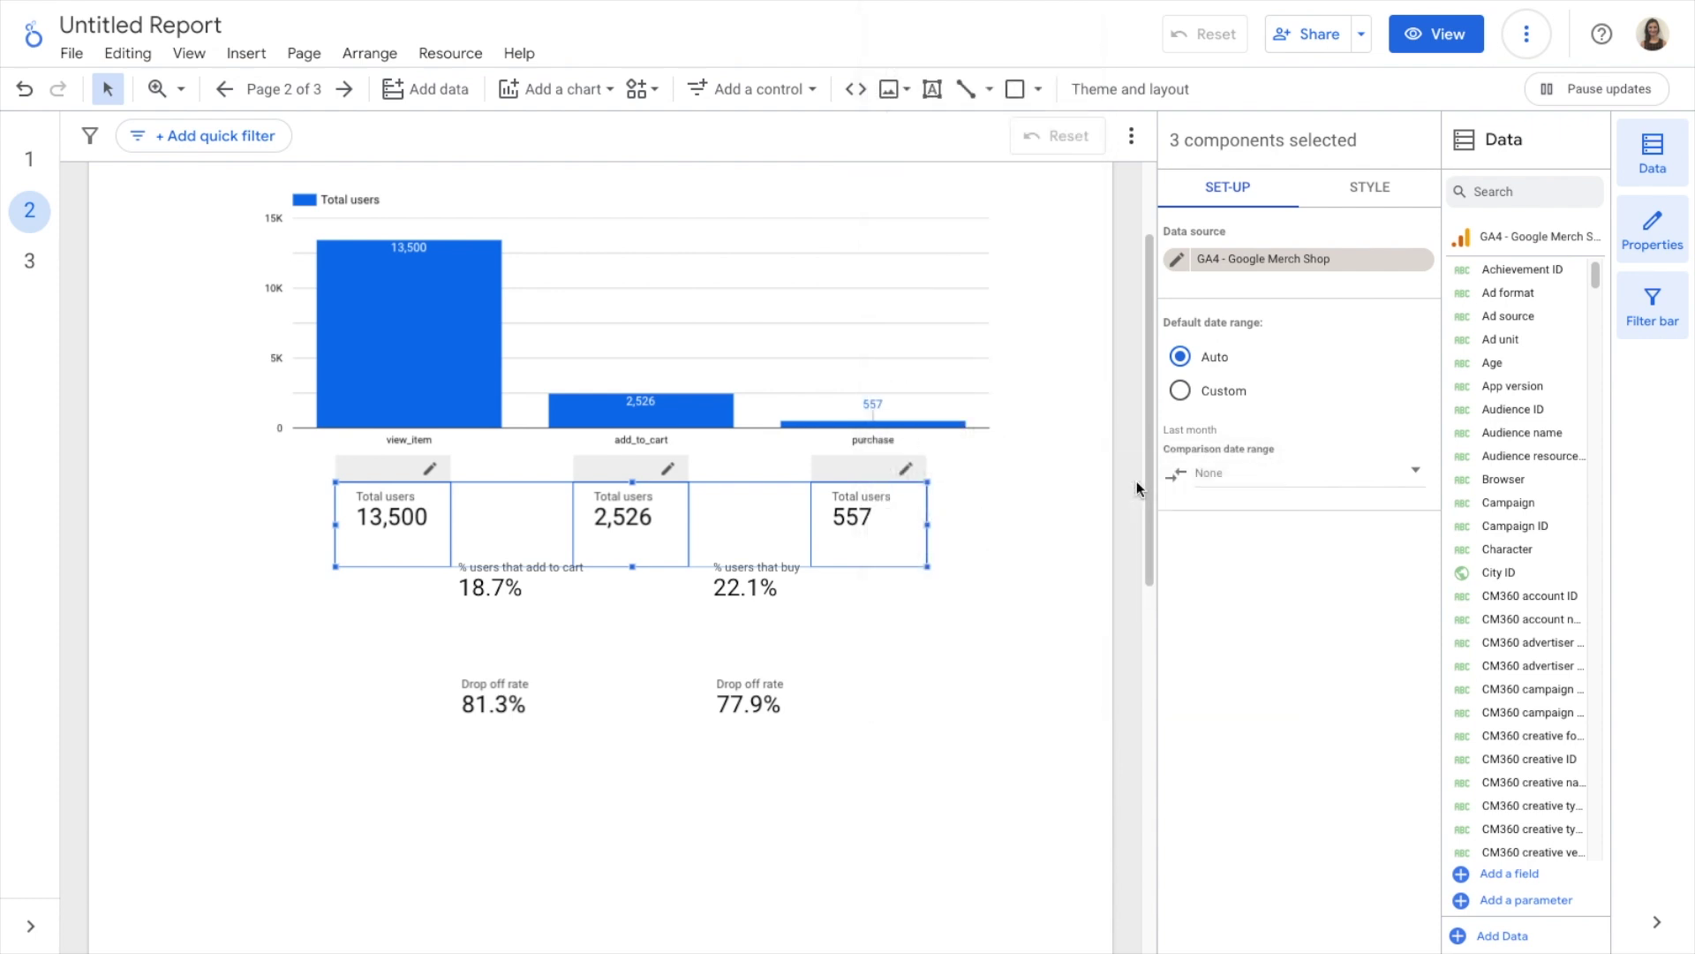
left_click(1079, 504)
Move both Drop off rate scorecards up closer to the conversion rates
scroll(1077, 504, "down", 1)
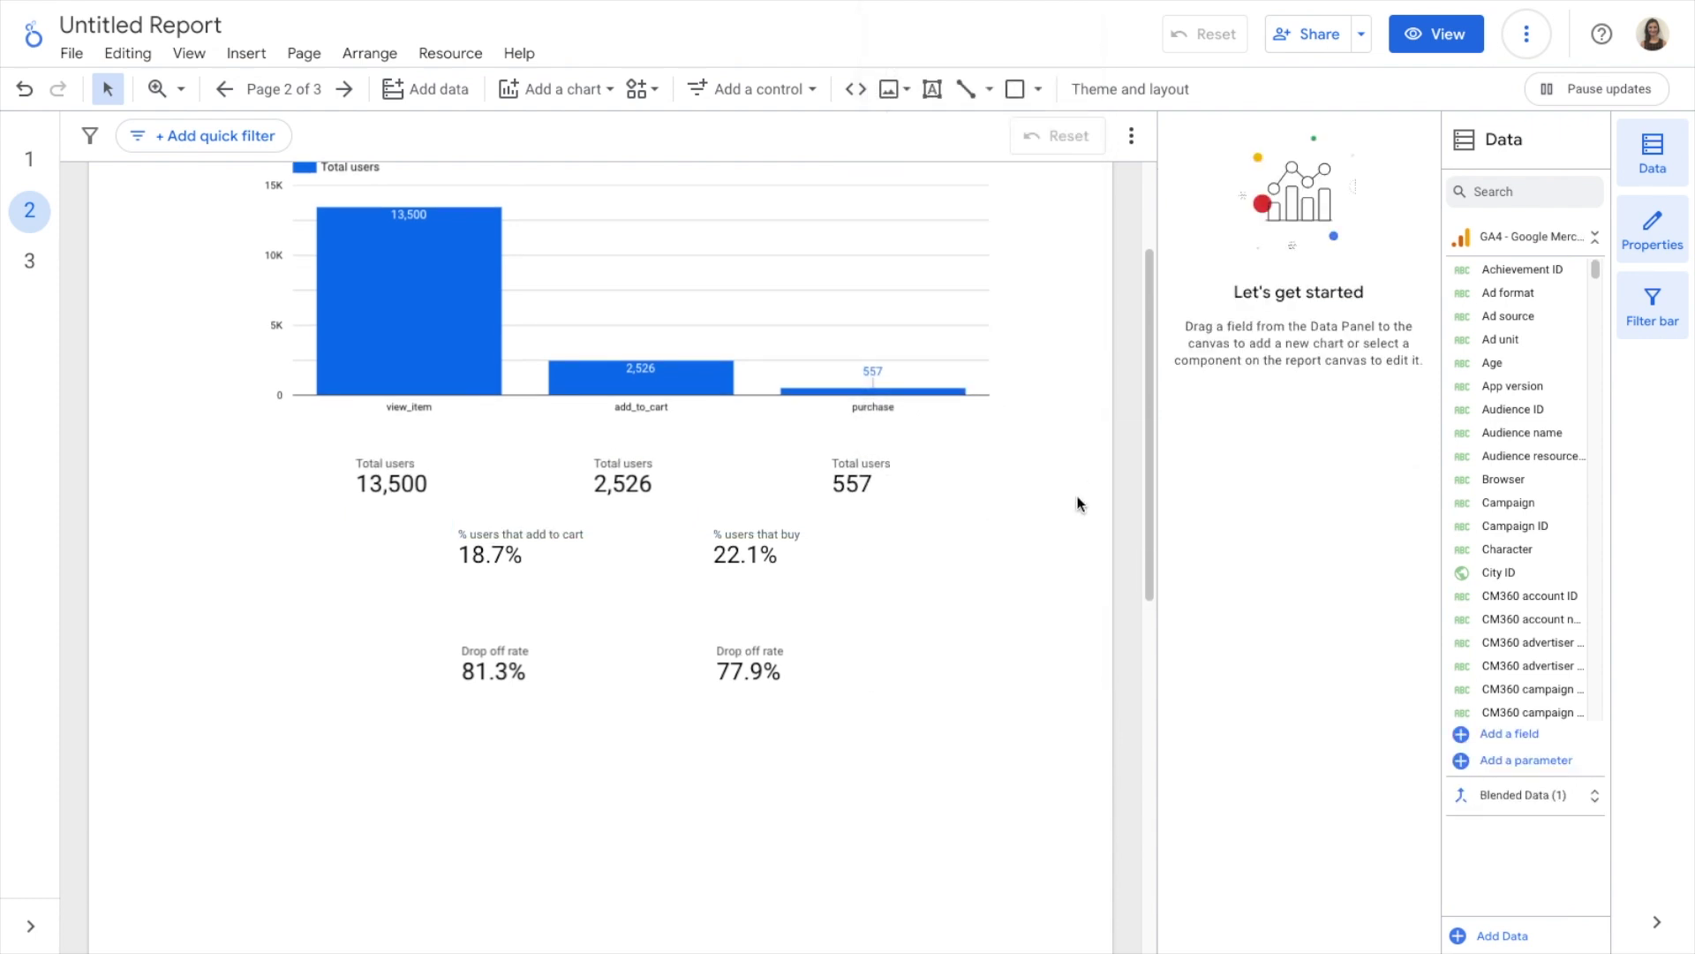
scroll(1077, 501, "down", 2)
scroll(1078, 502, "up", 3)
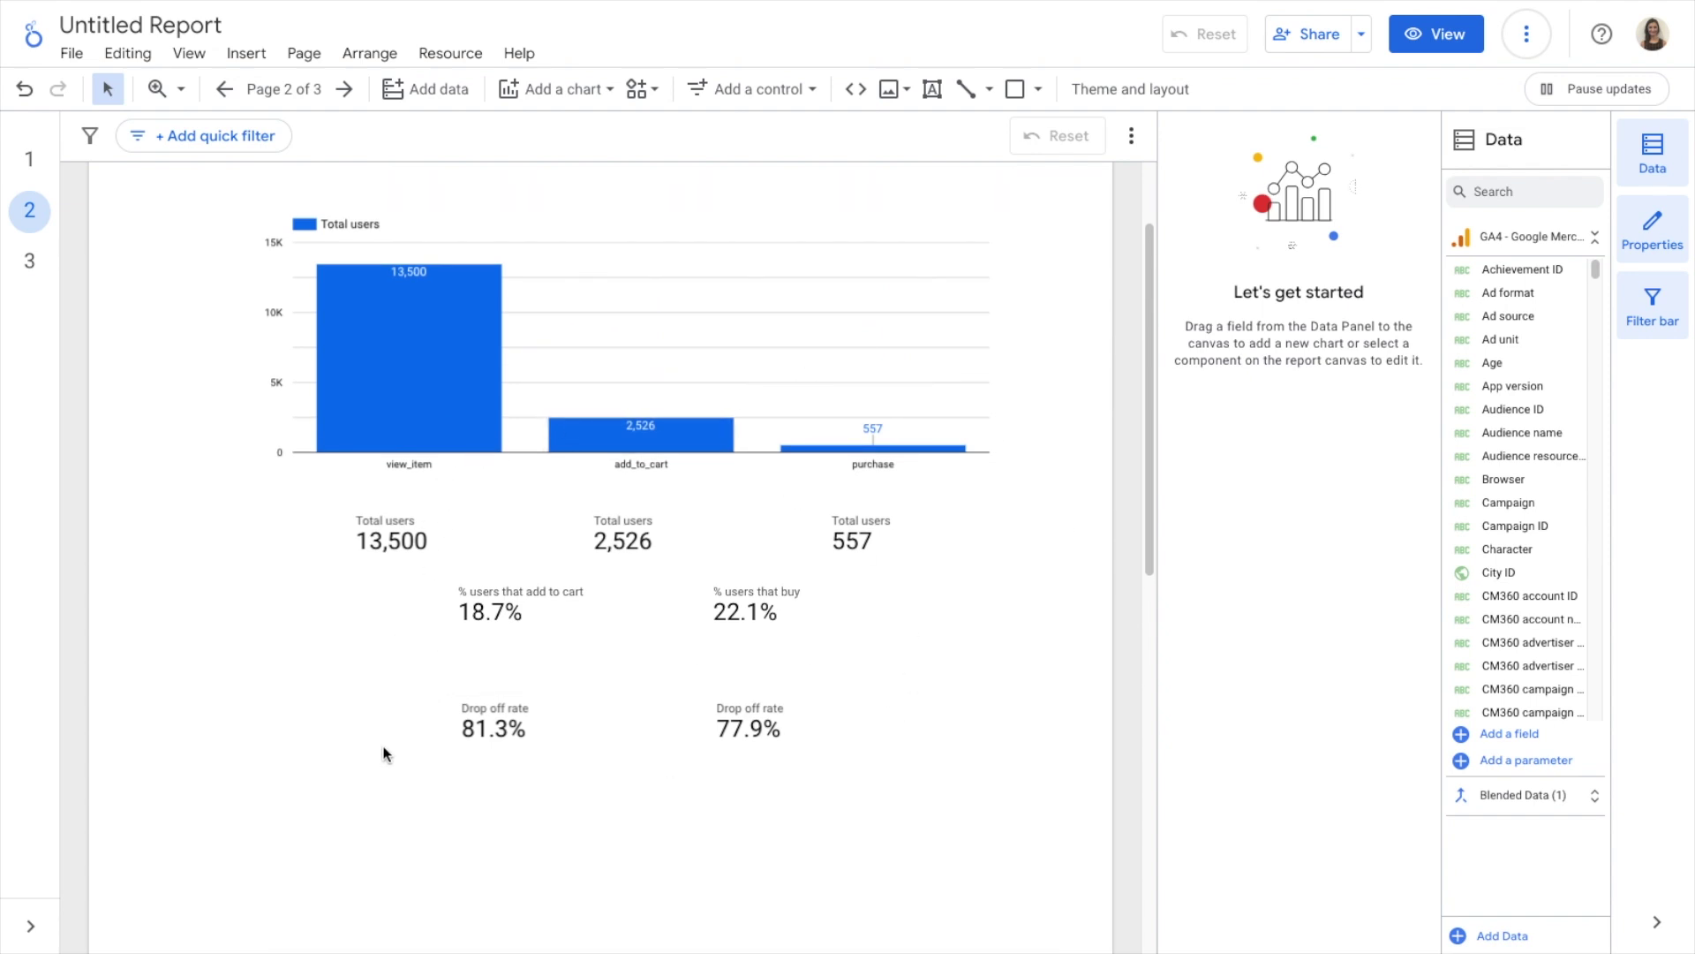
scroll(384, 756, "down", 1)
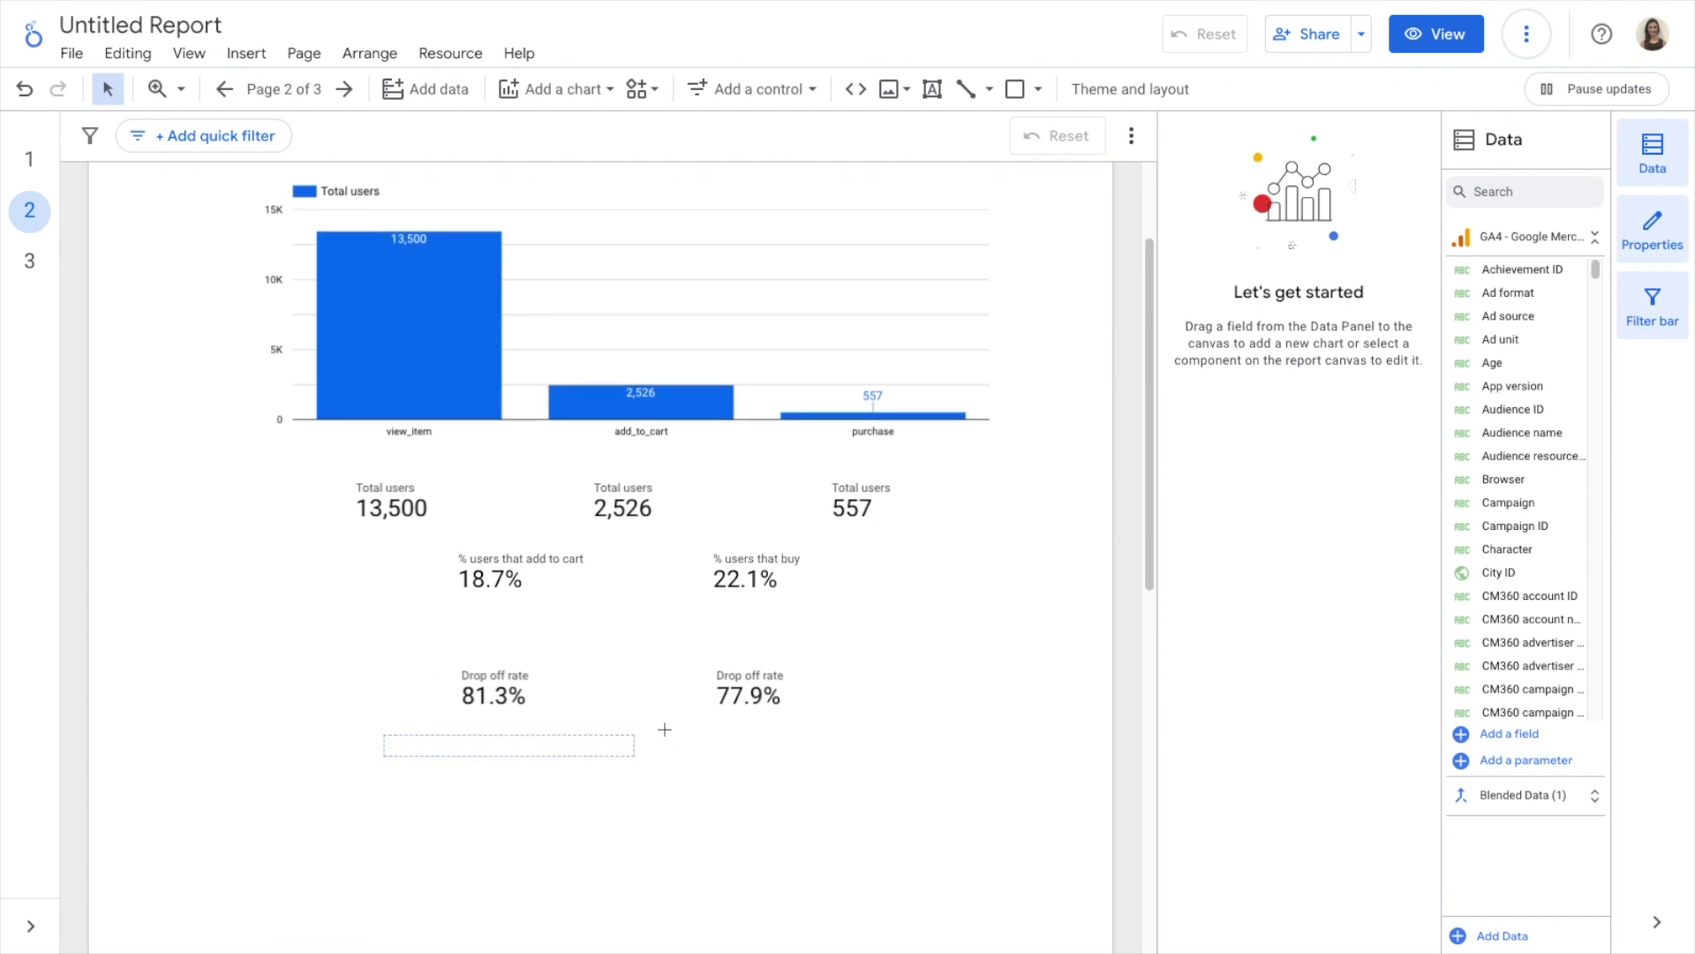
left_click_drag(384, 759, 731, 742)
left_click_drag(777, 689, 777, 650)
left_click(761, 650)
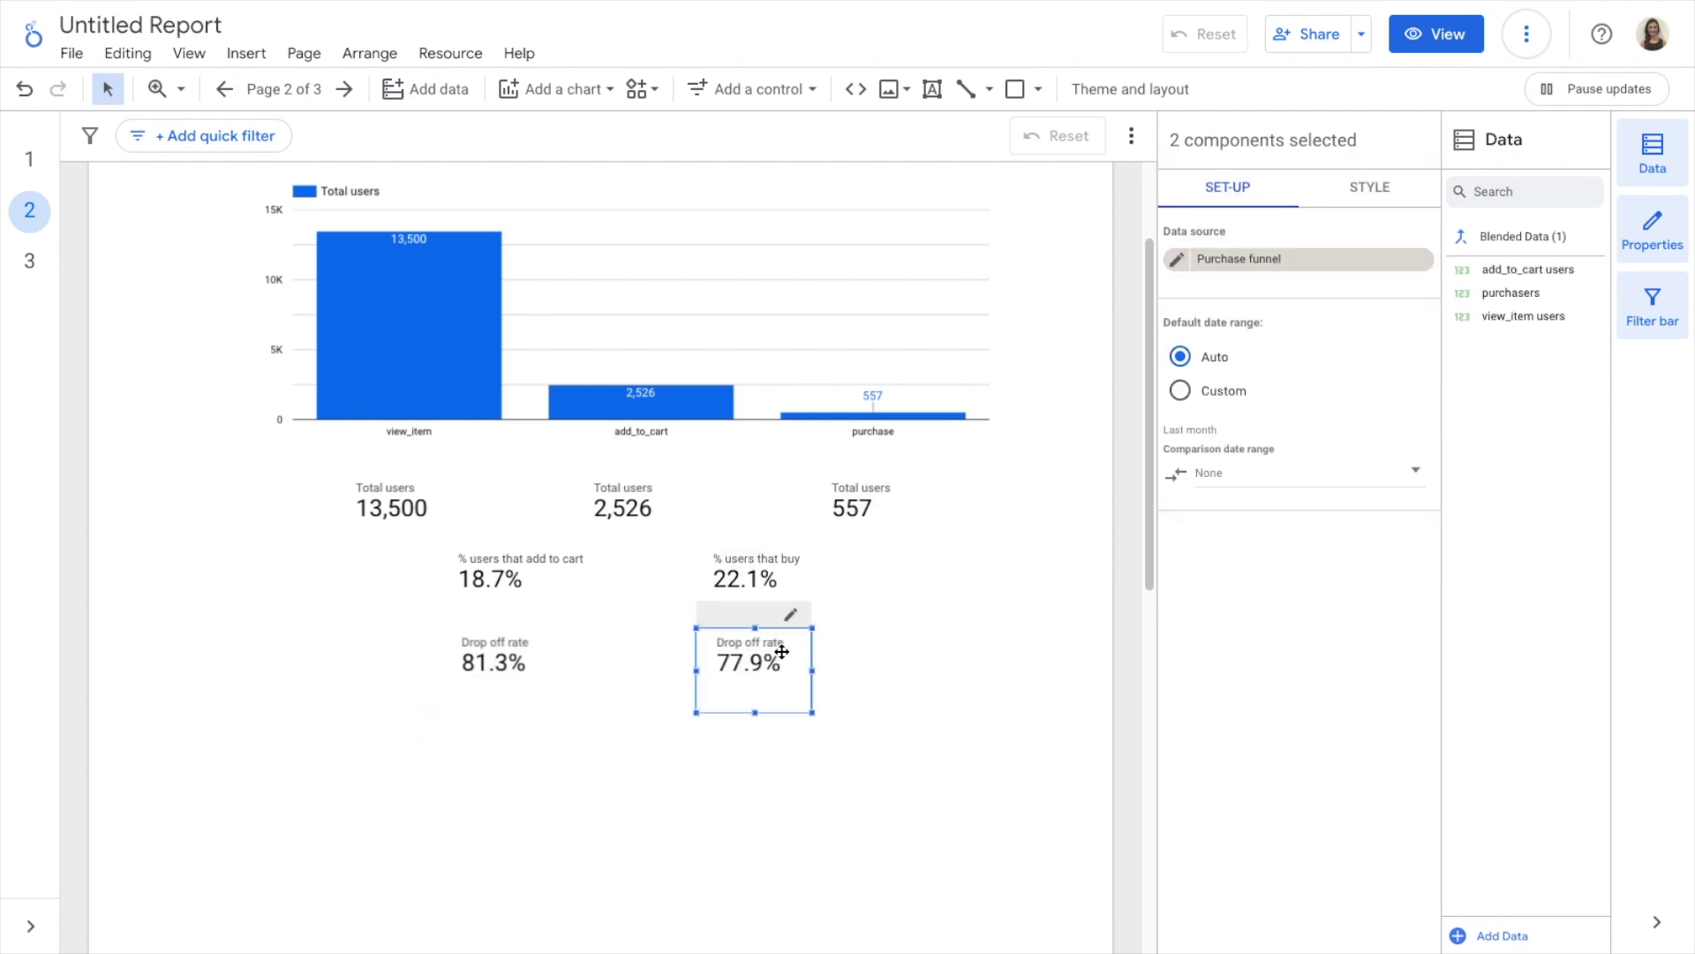
left_click(932, 637)
scroll(933, 641, "down", 1)
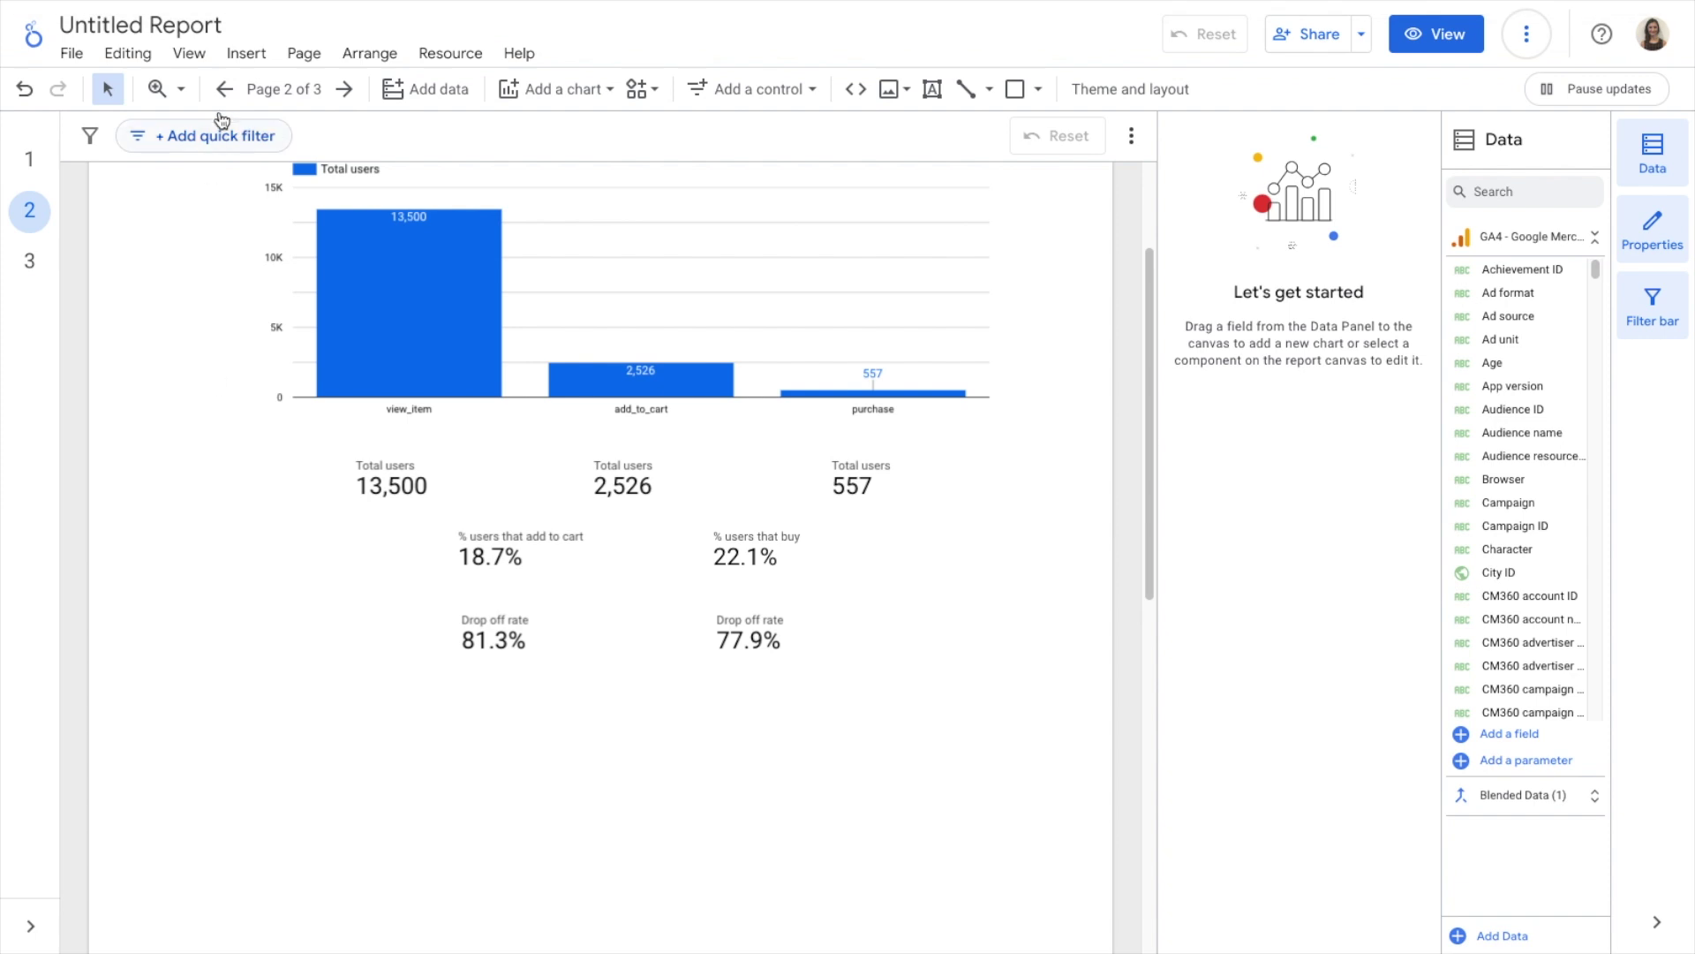
left_click(244, 53)
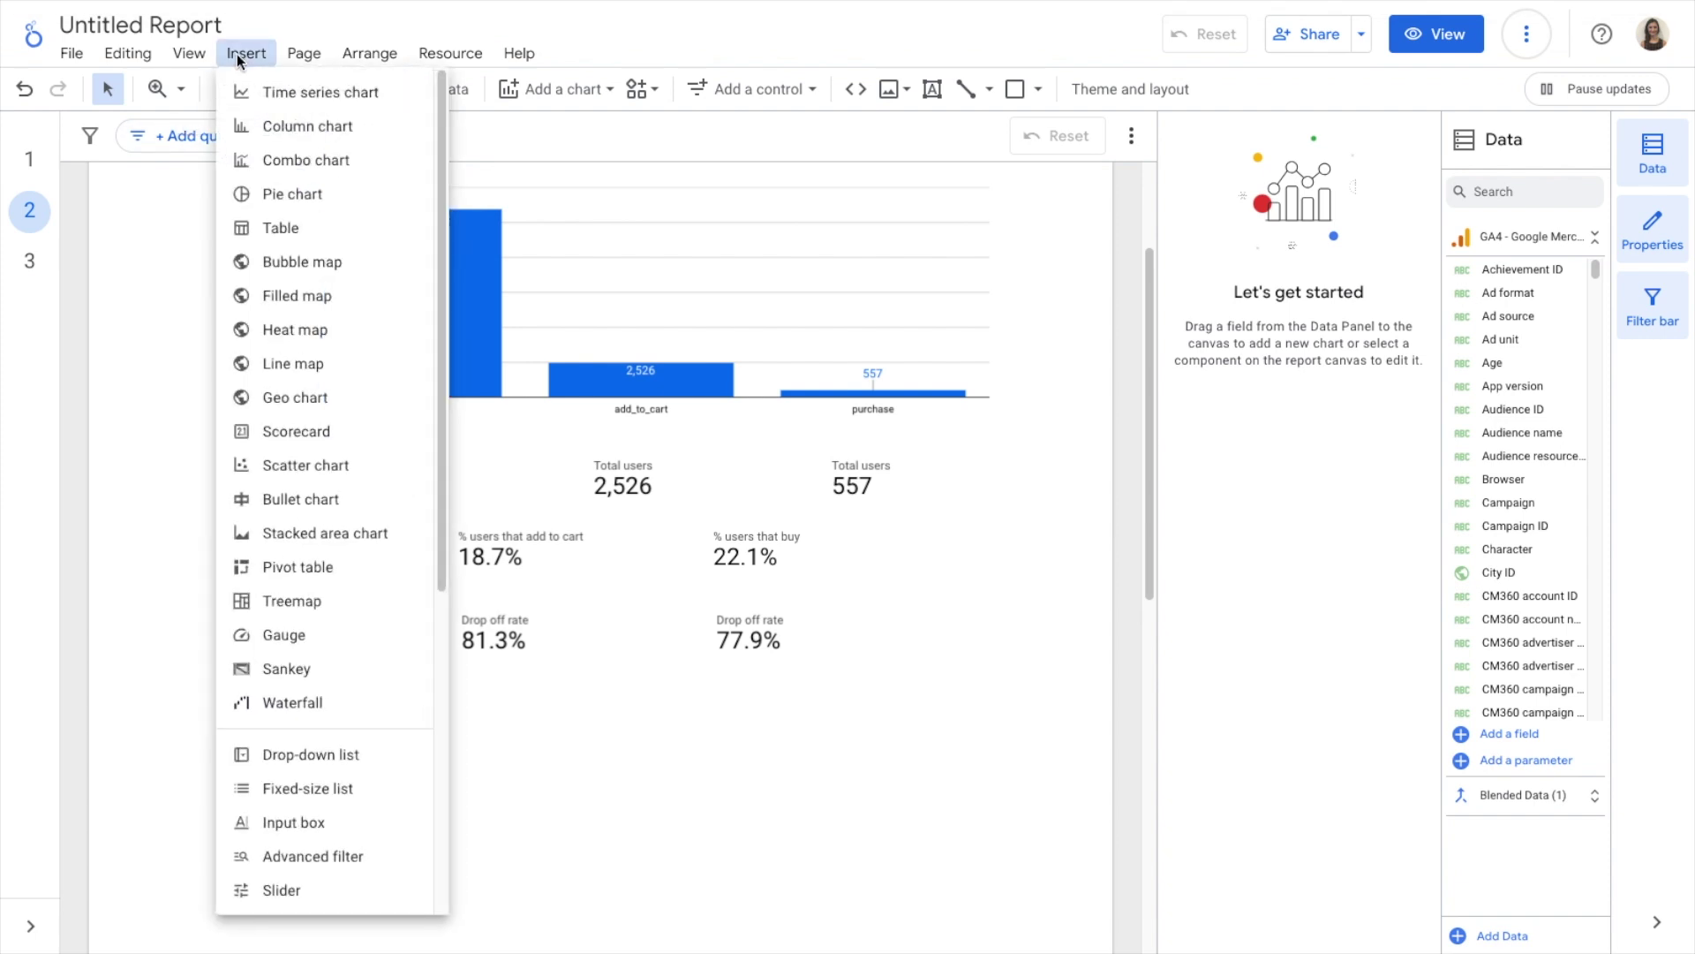
Insert a table below the scorecards and stretch it wide
left_click(269, 234)
scroll(247, 472, "down", 3)
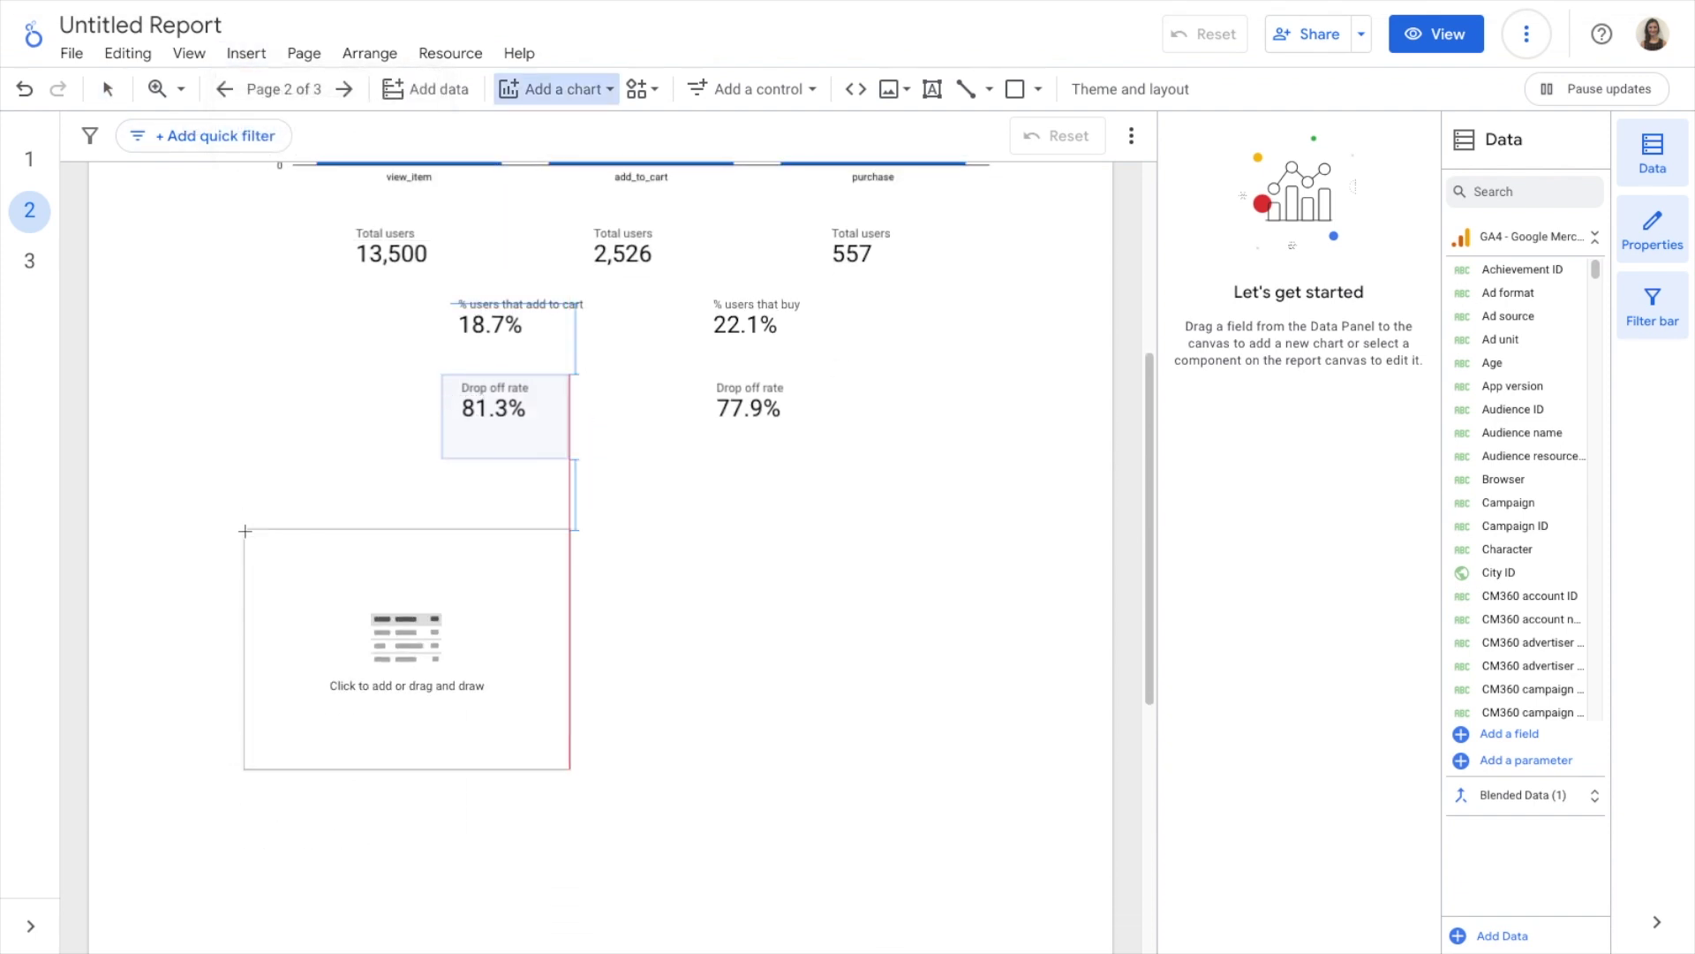
left_click(245, 511)
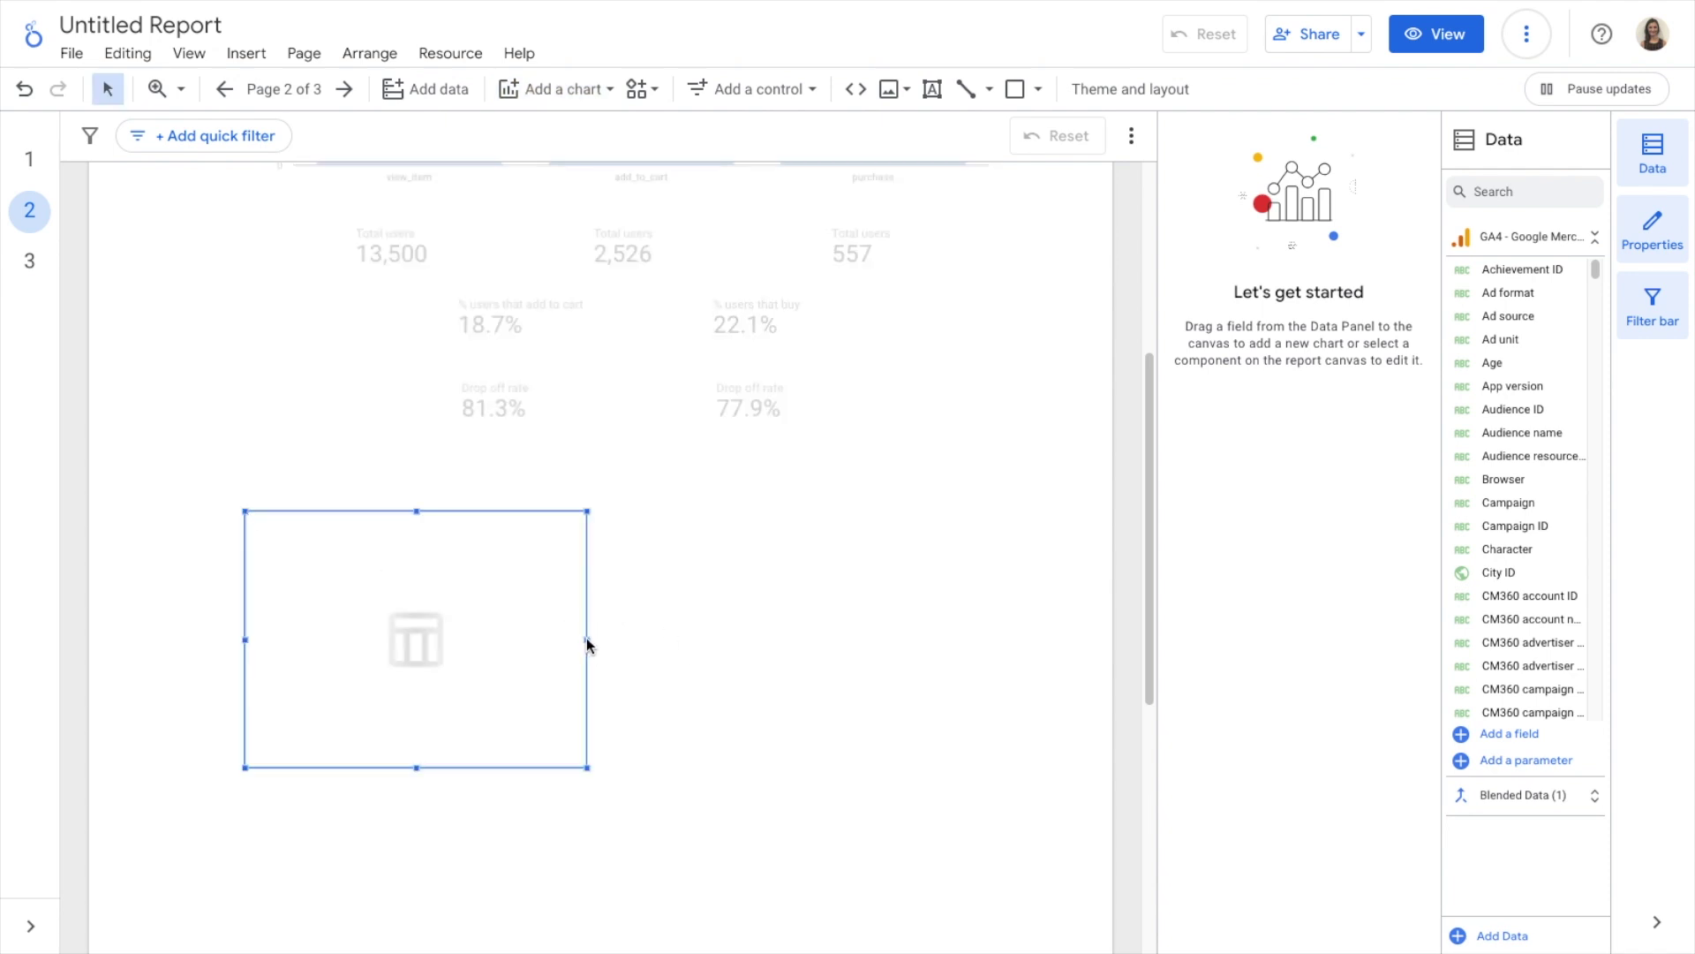
left_click_drag(589, 641, 597, 640)
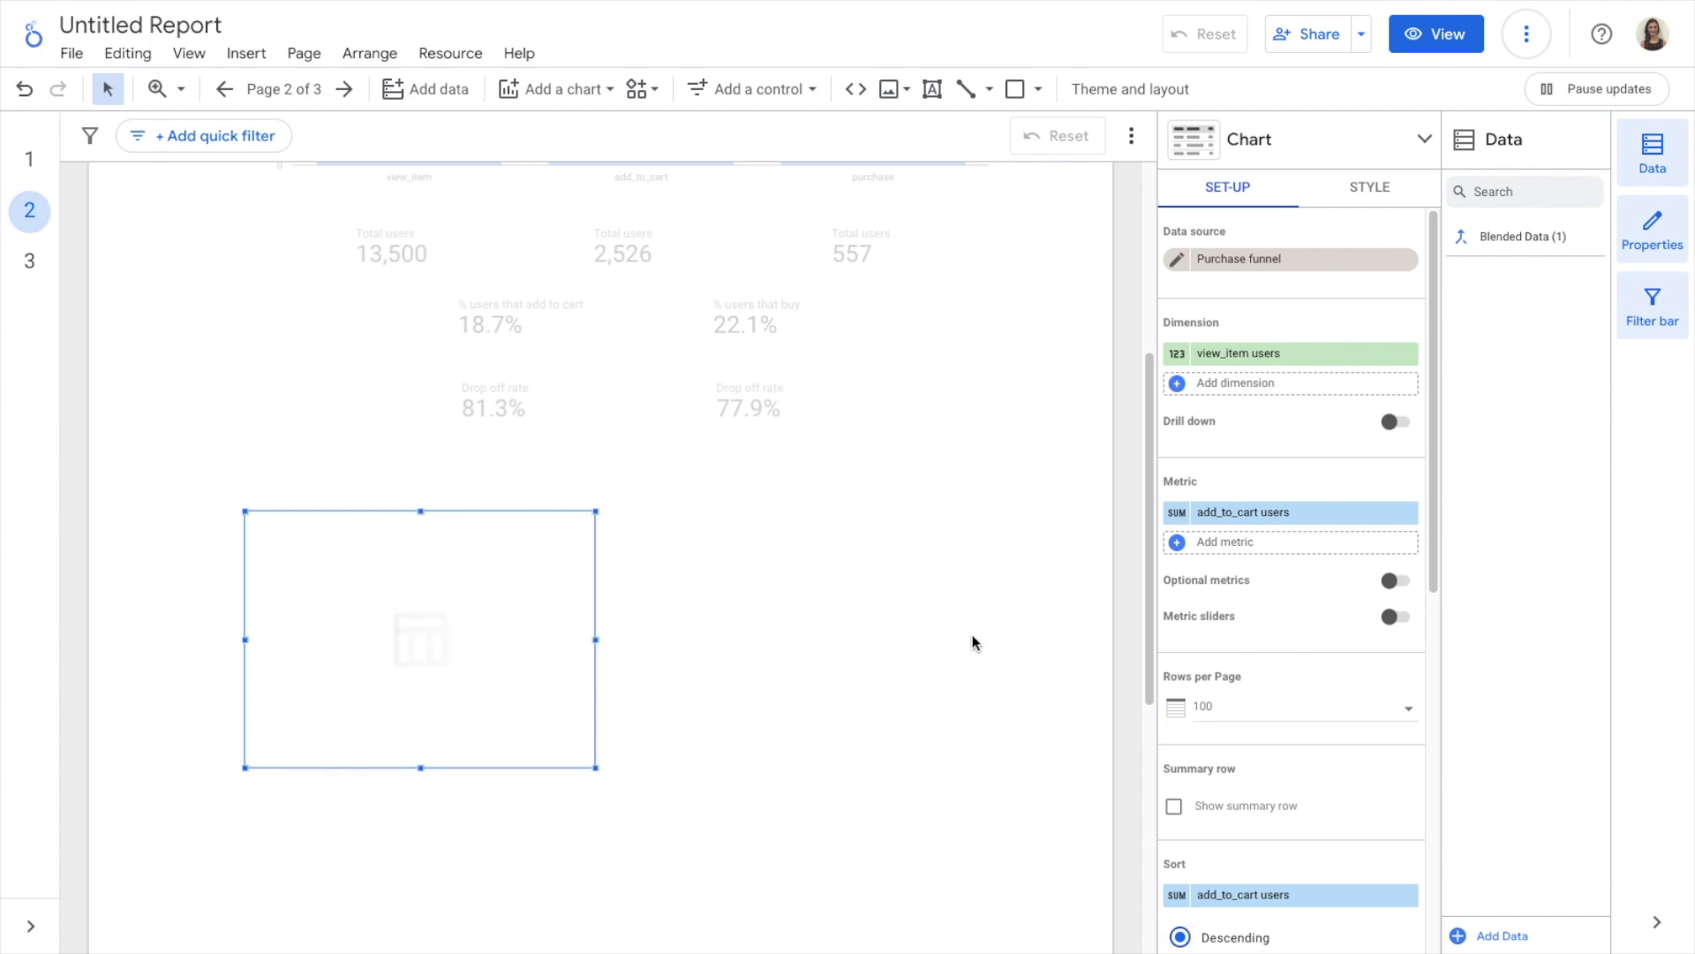
left_click_drag(972, 634, 972, 632)
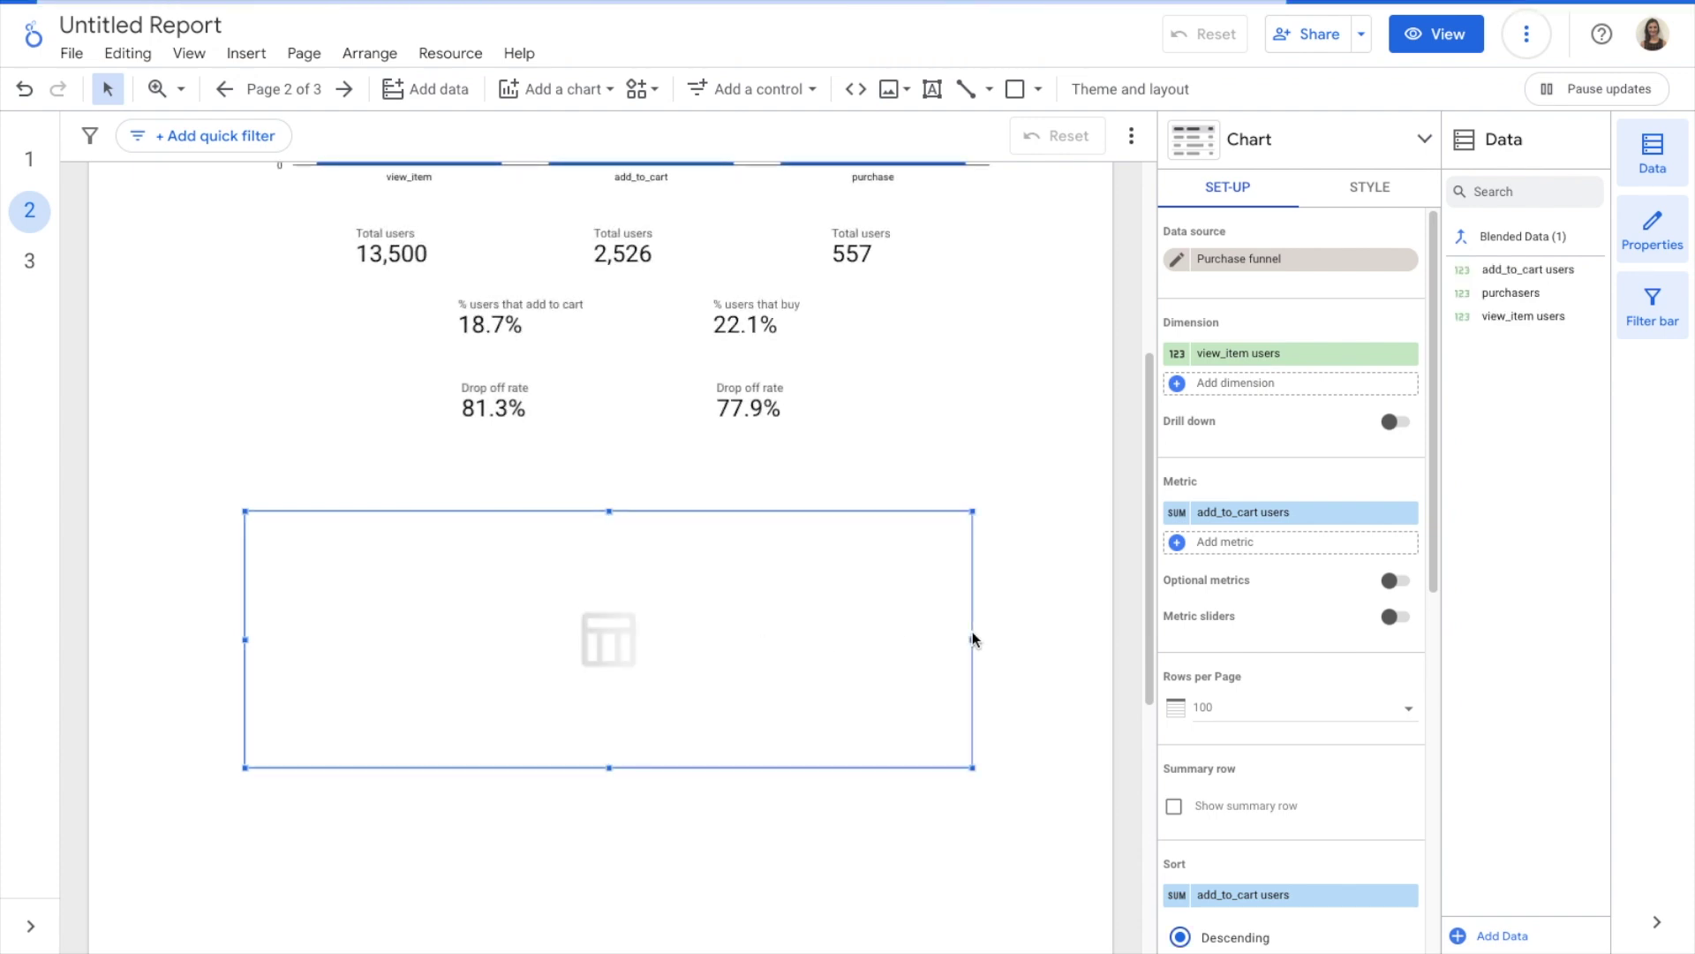
Switch the table's data source to GA4 - Google Merch Shop
left_click(1280, 351)
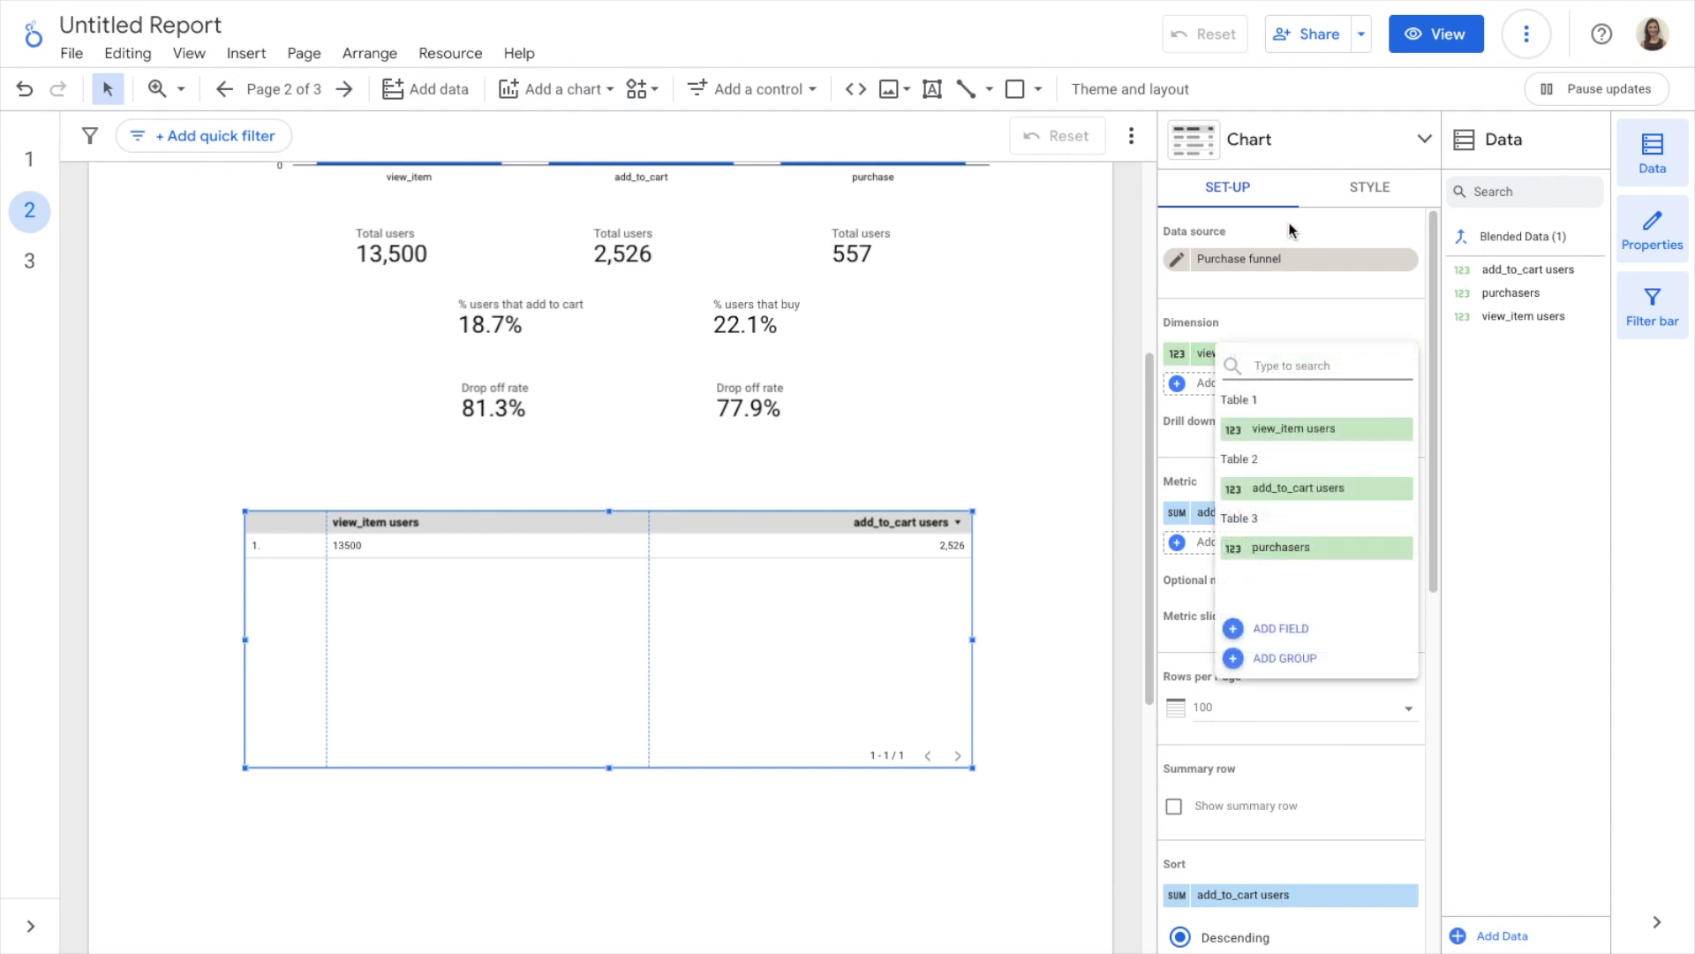
left_click(1284, 233)
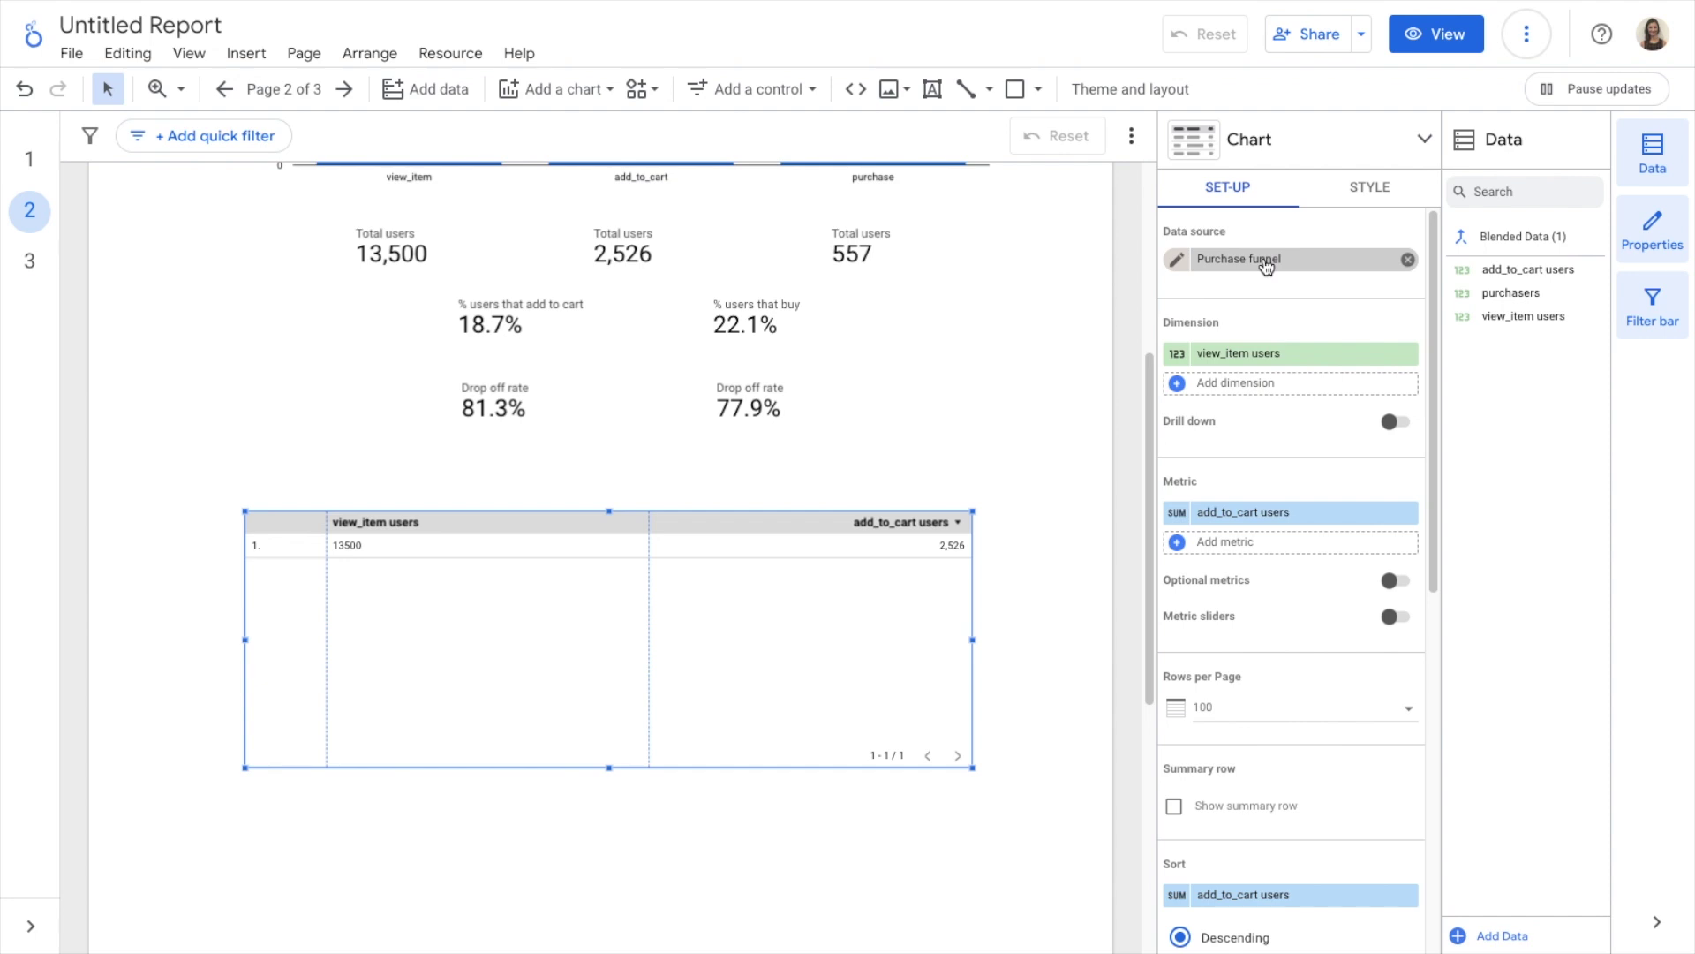
left_click(1265, 262)
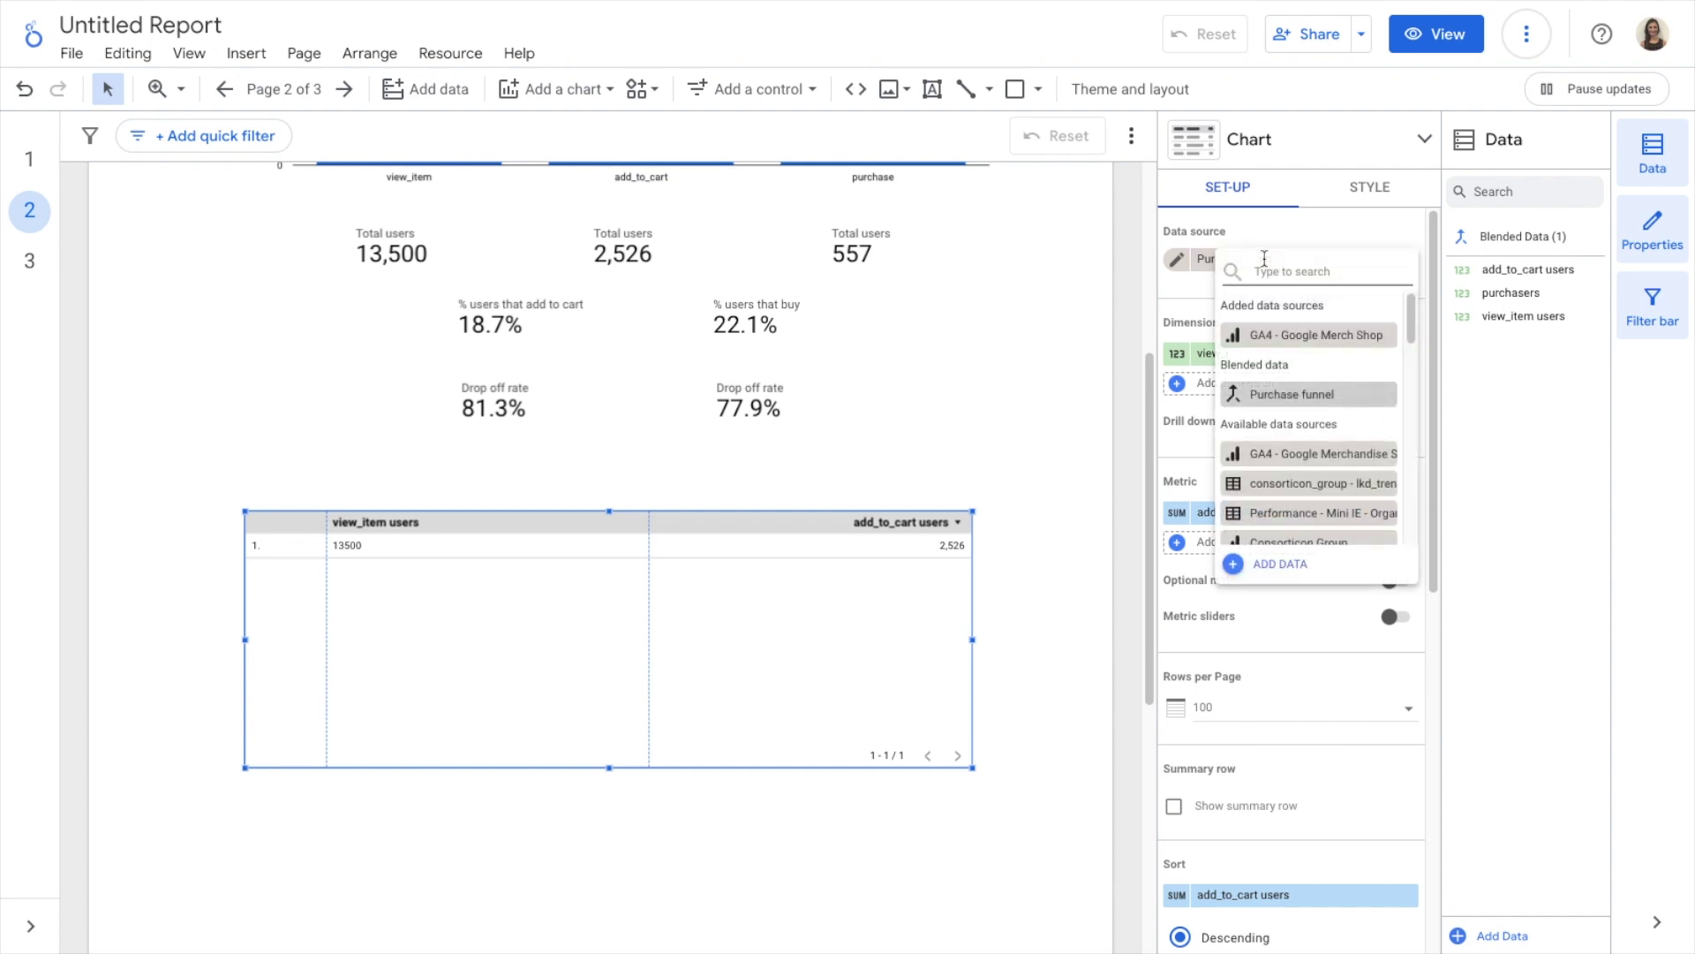
left_click(1295, 339)
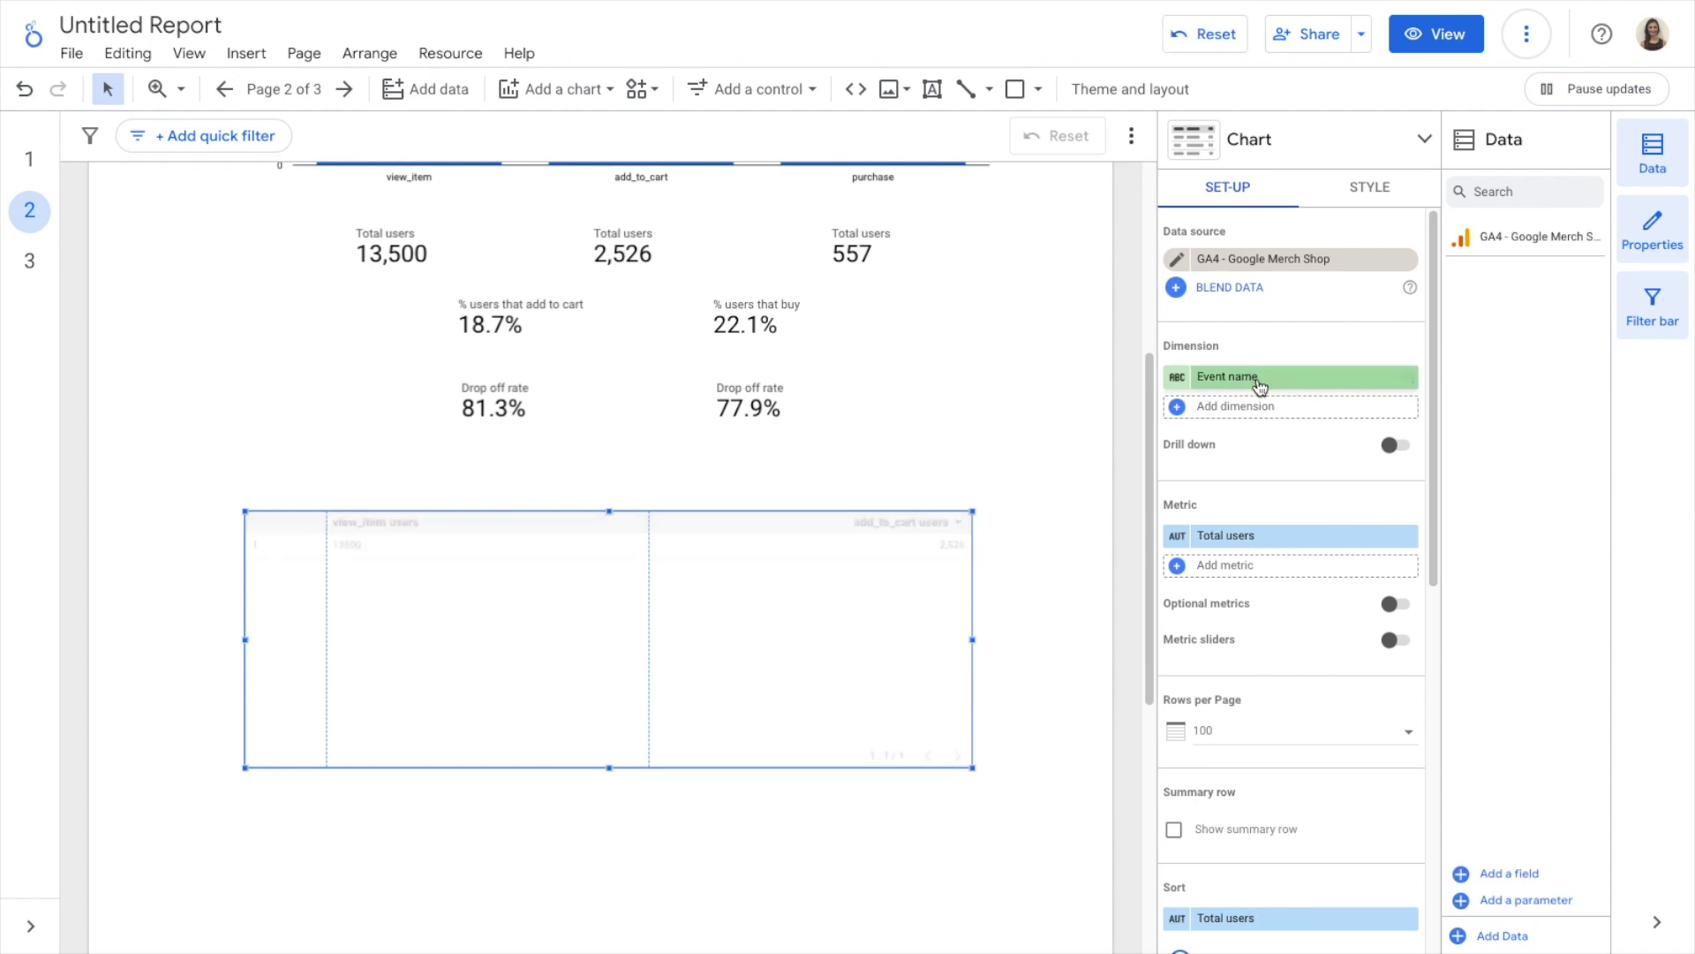
Set the table dimension to Item name and replace Total users with Items viewed
left_click(1259, 384)
left_click(1258, 379)
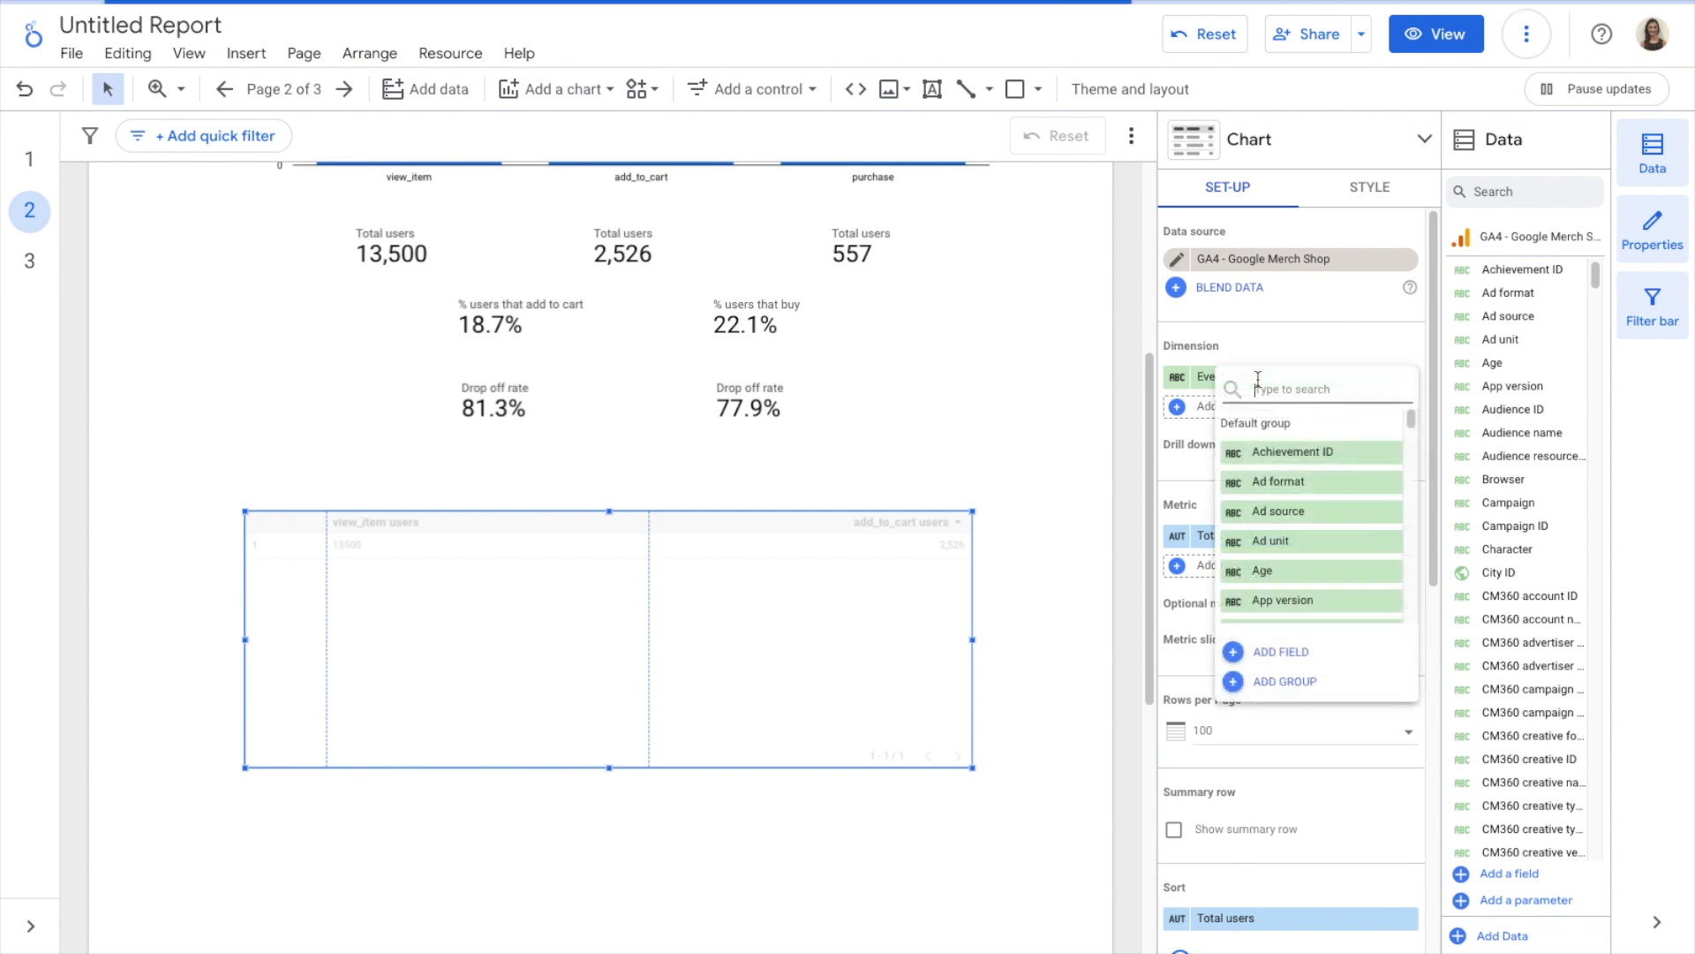
type("it")
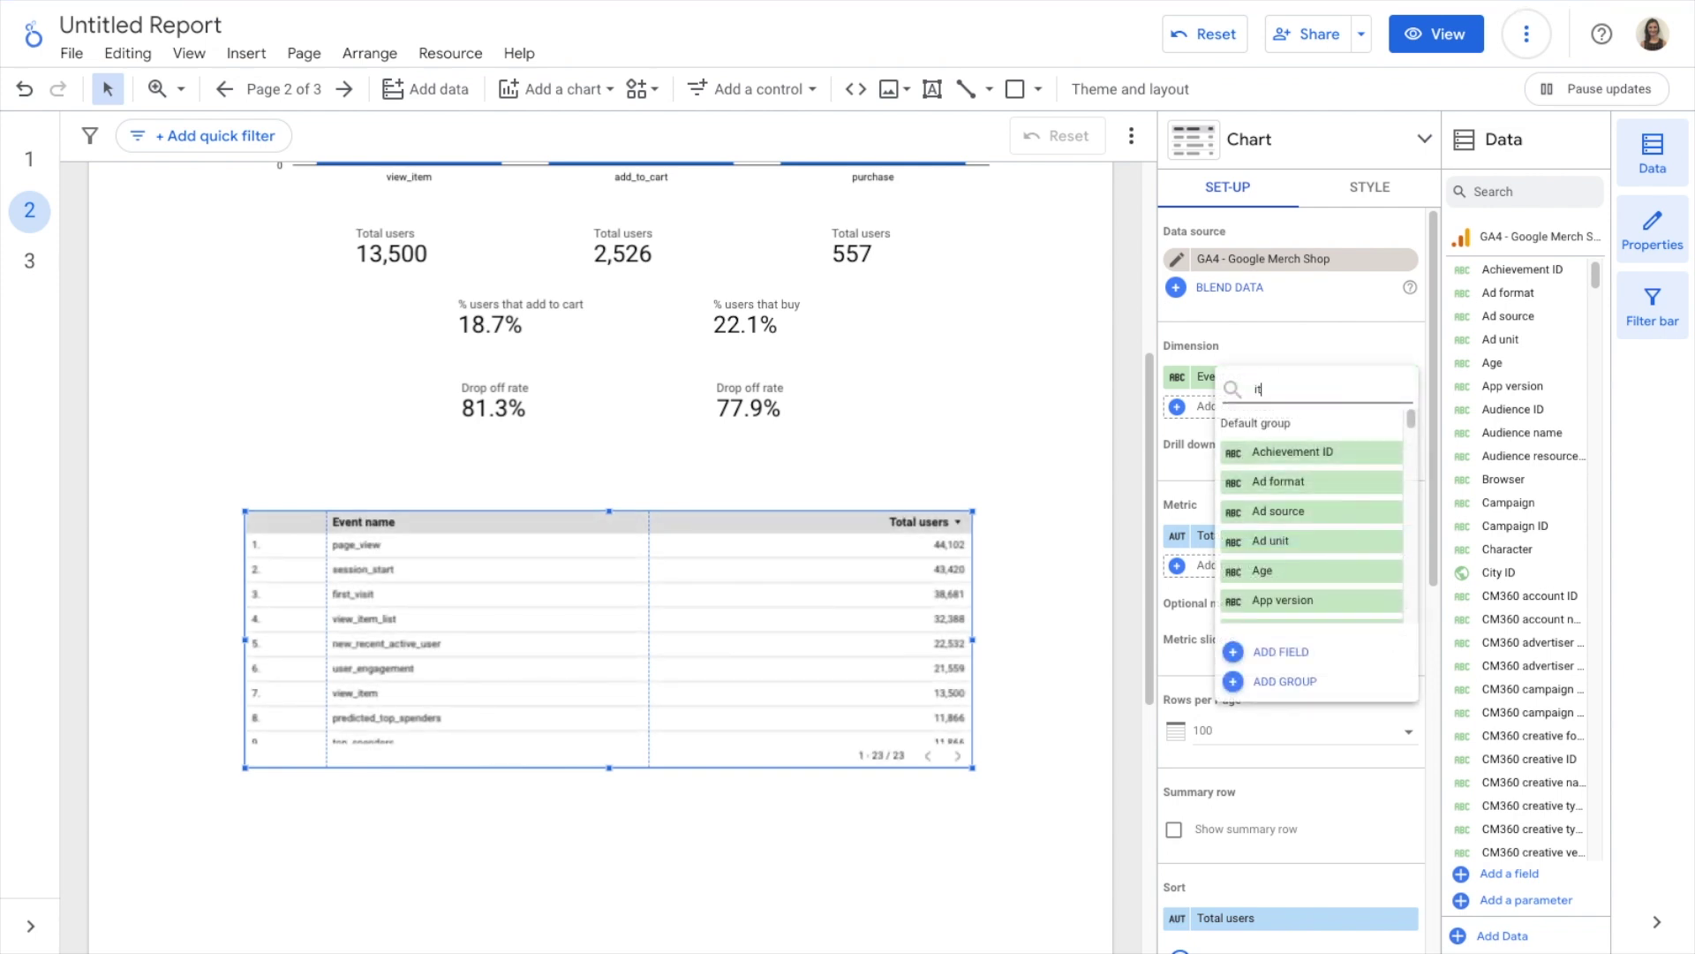
type("em nam")
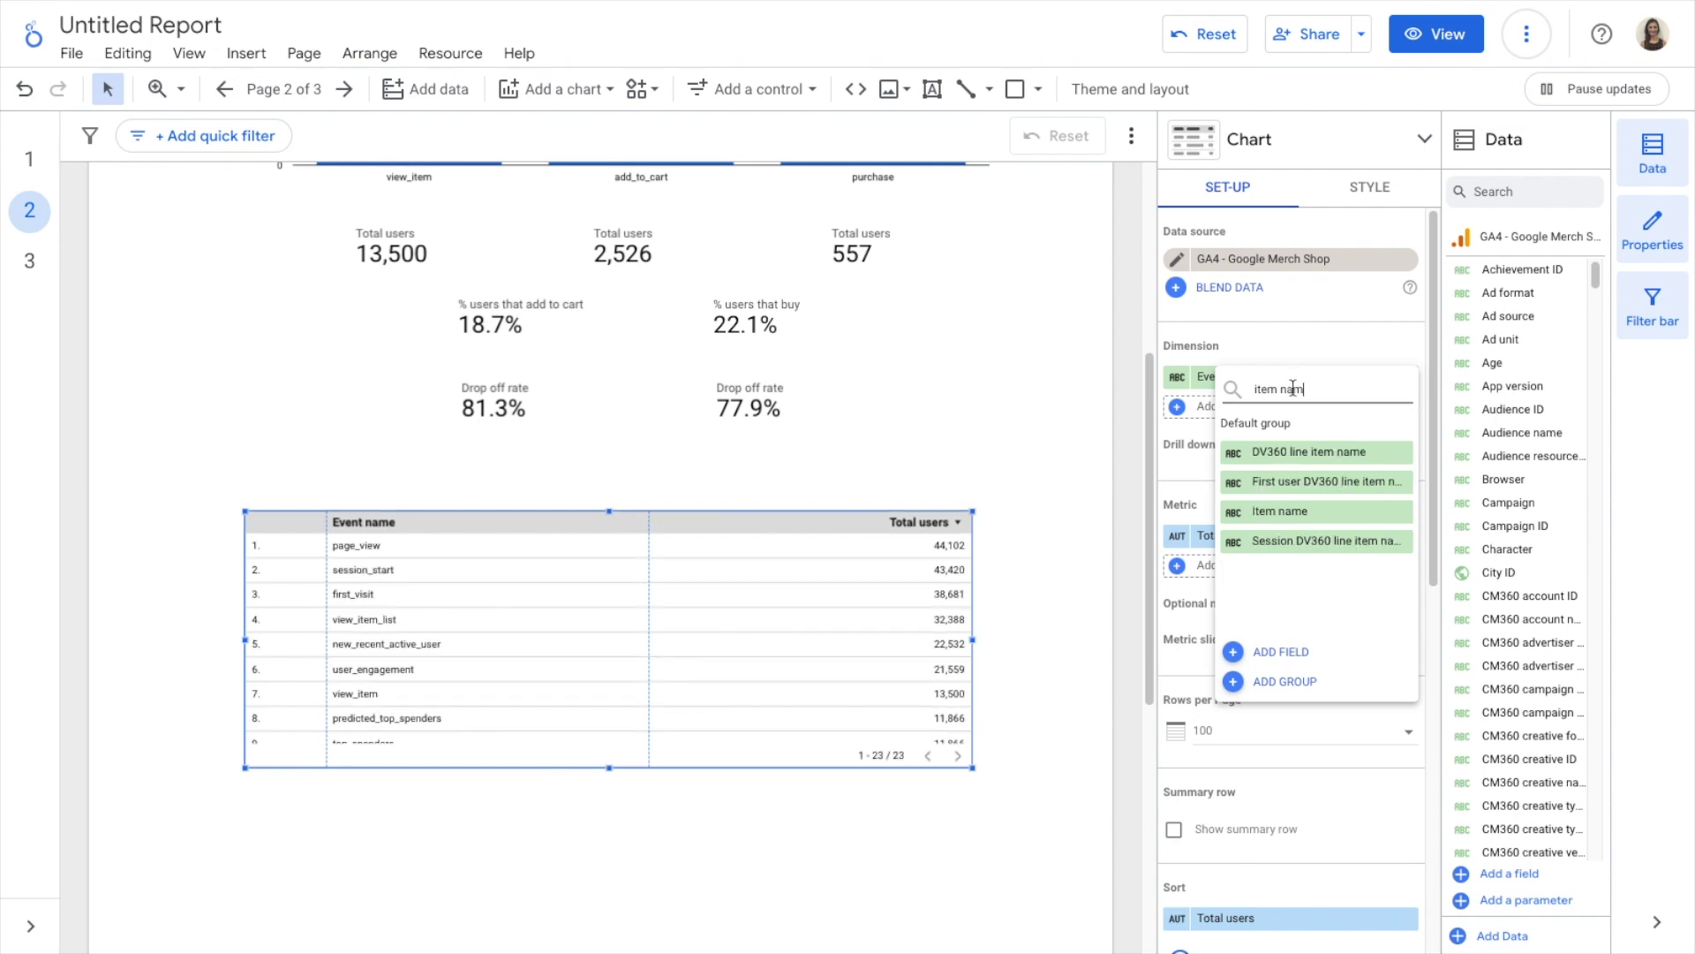
left_click(1286, 512)
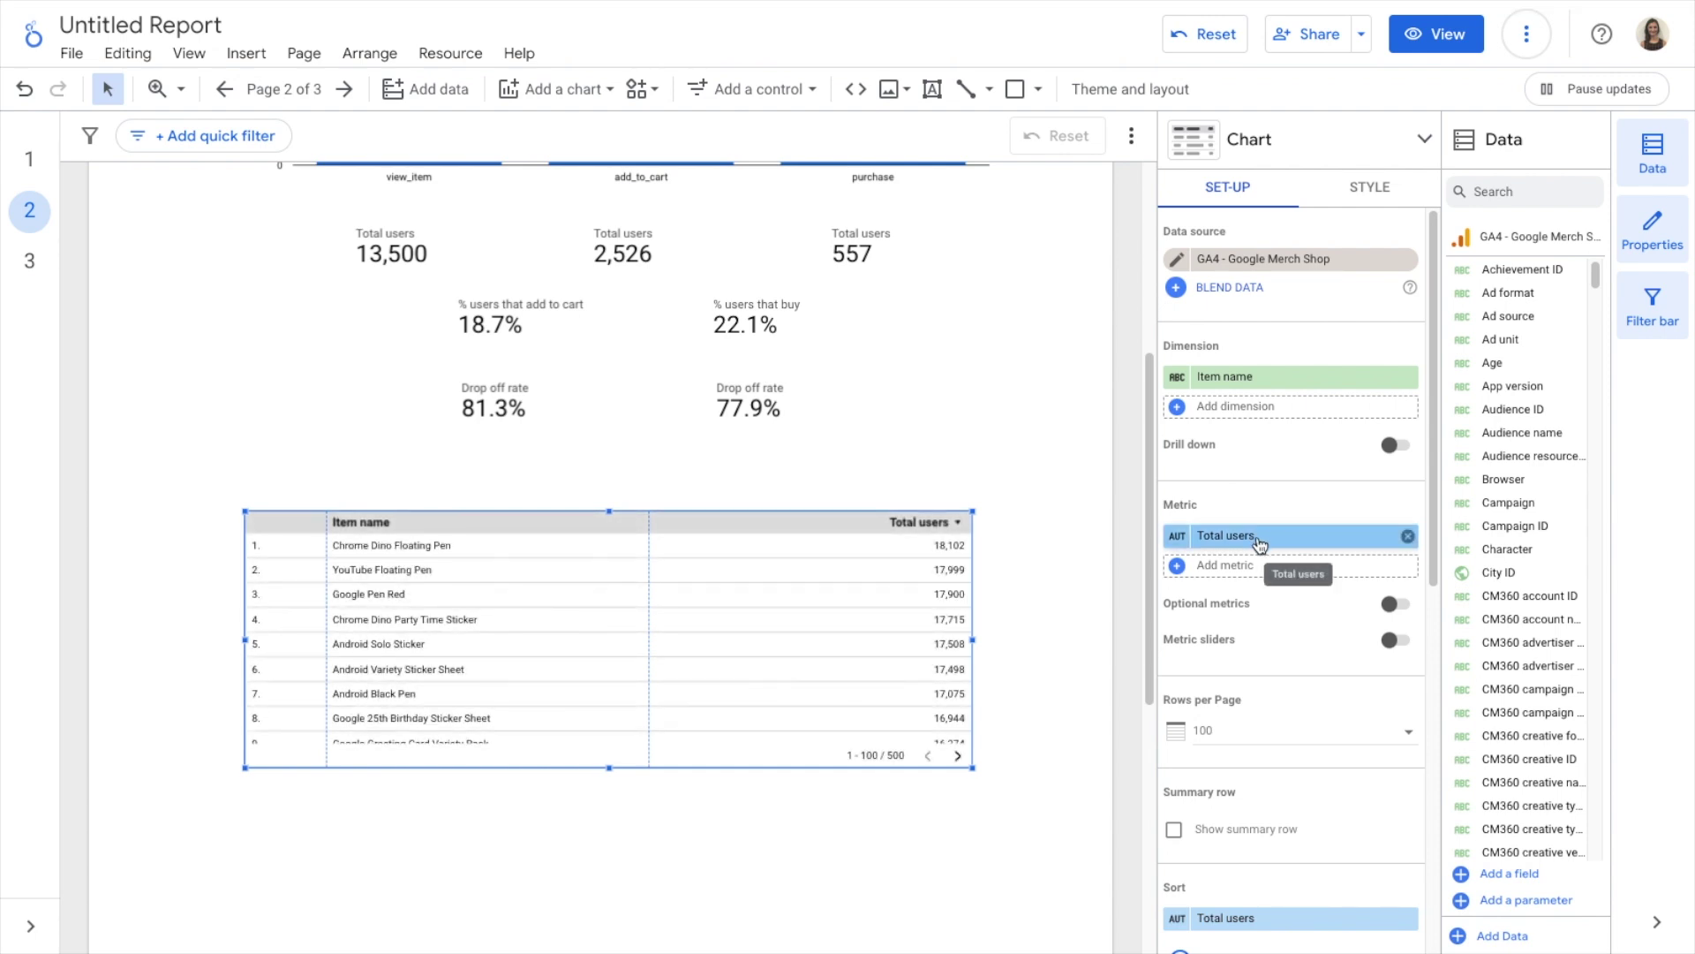
left_click(1259, 538)
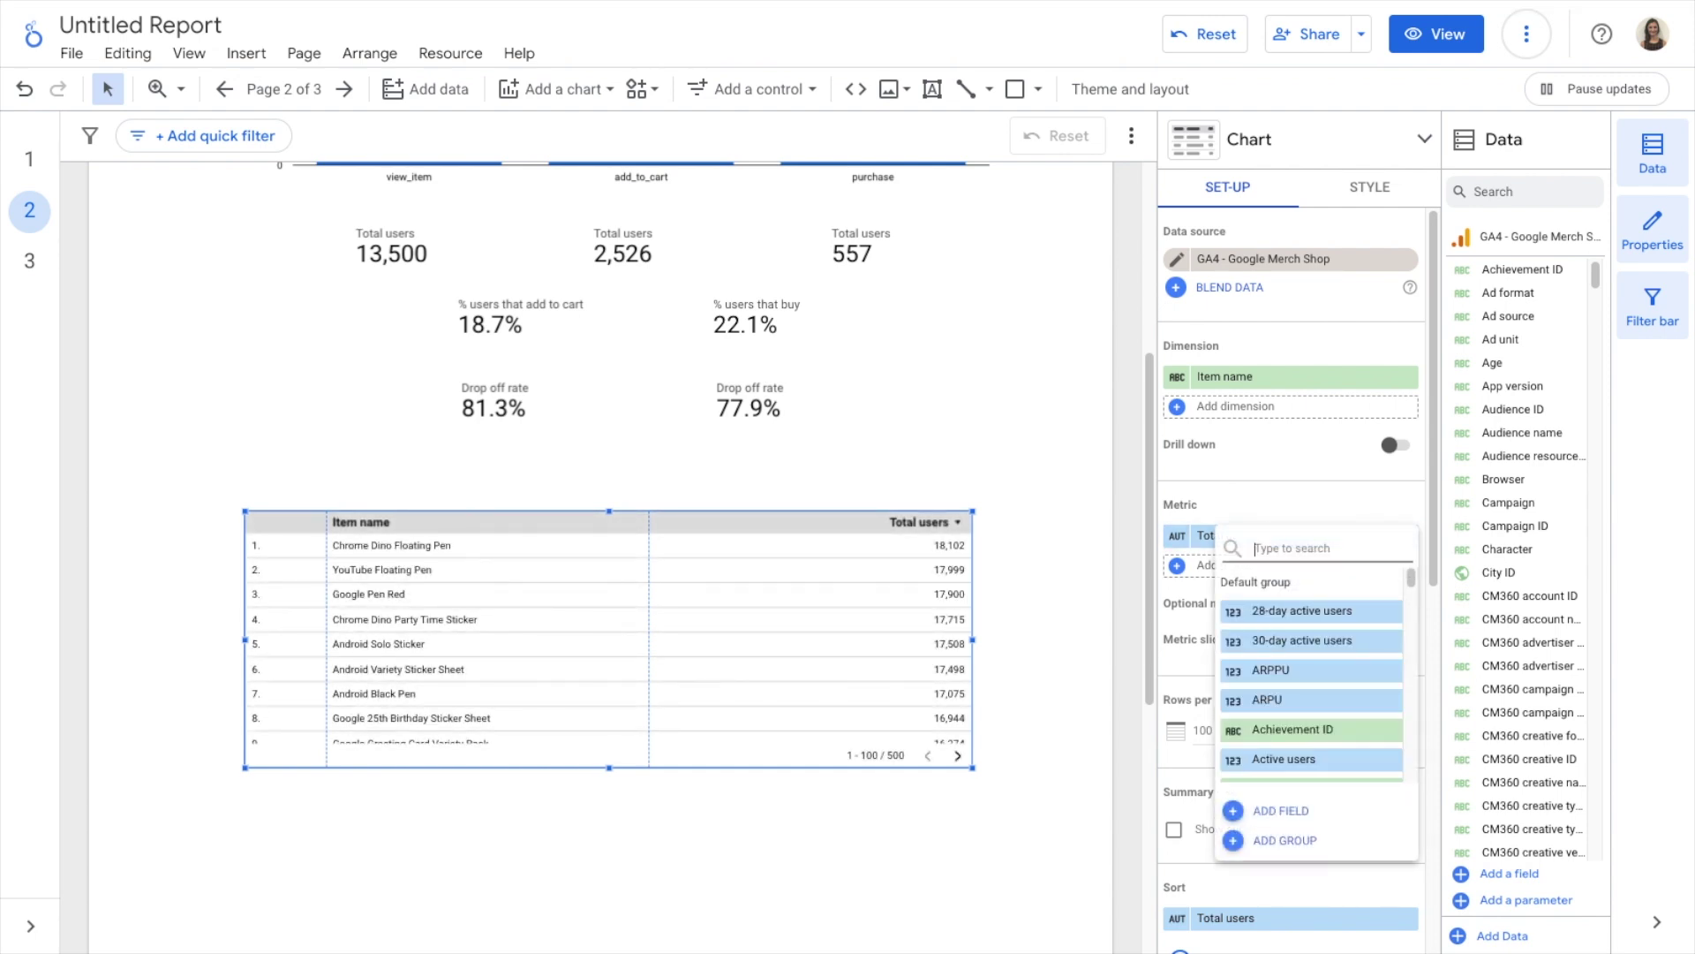
type("view")
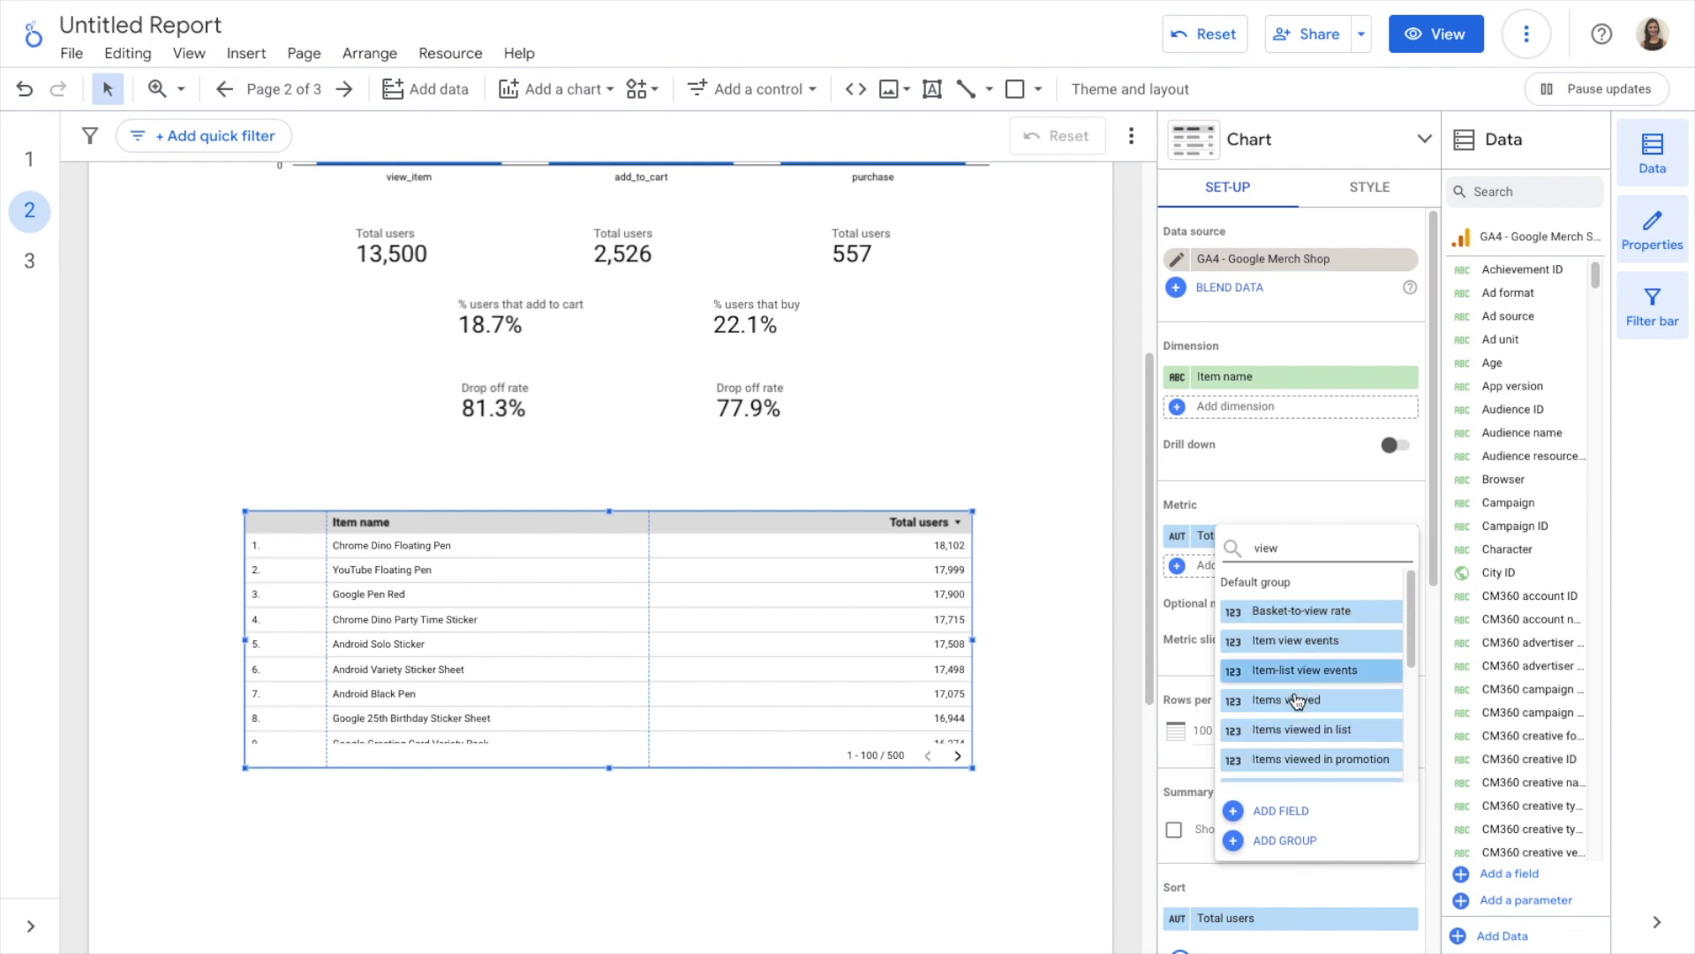
left_click(1296, 700)
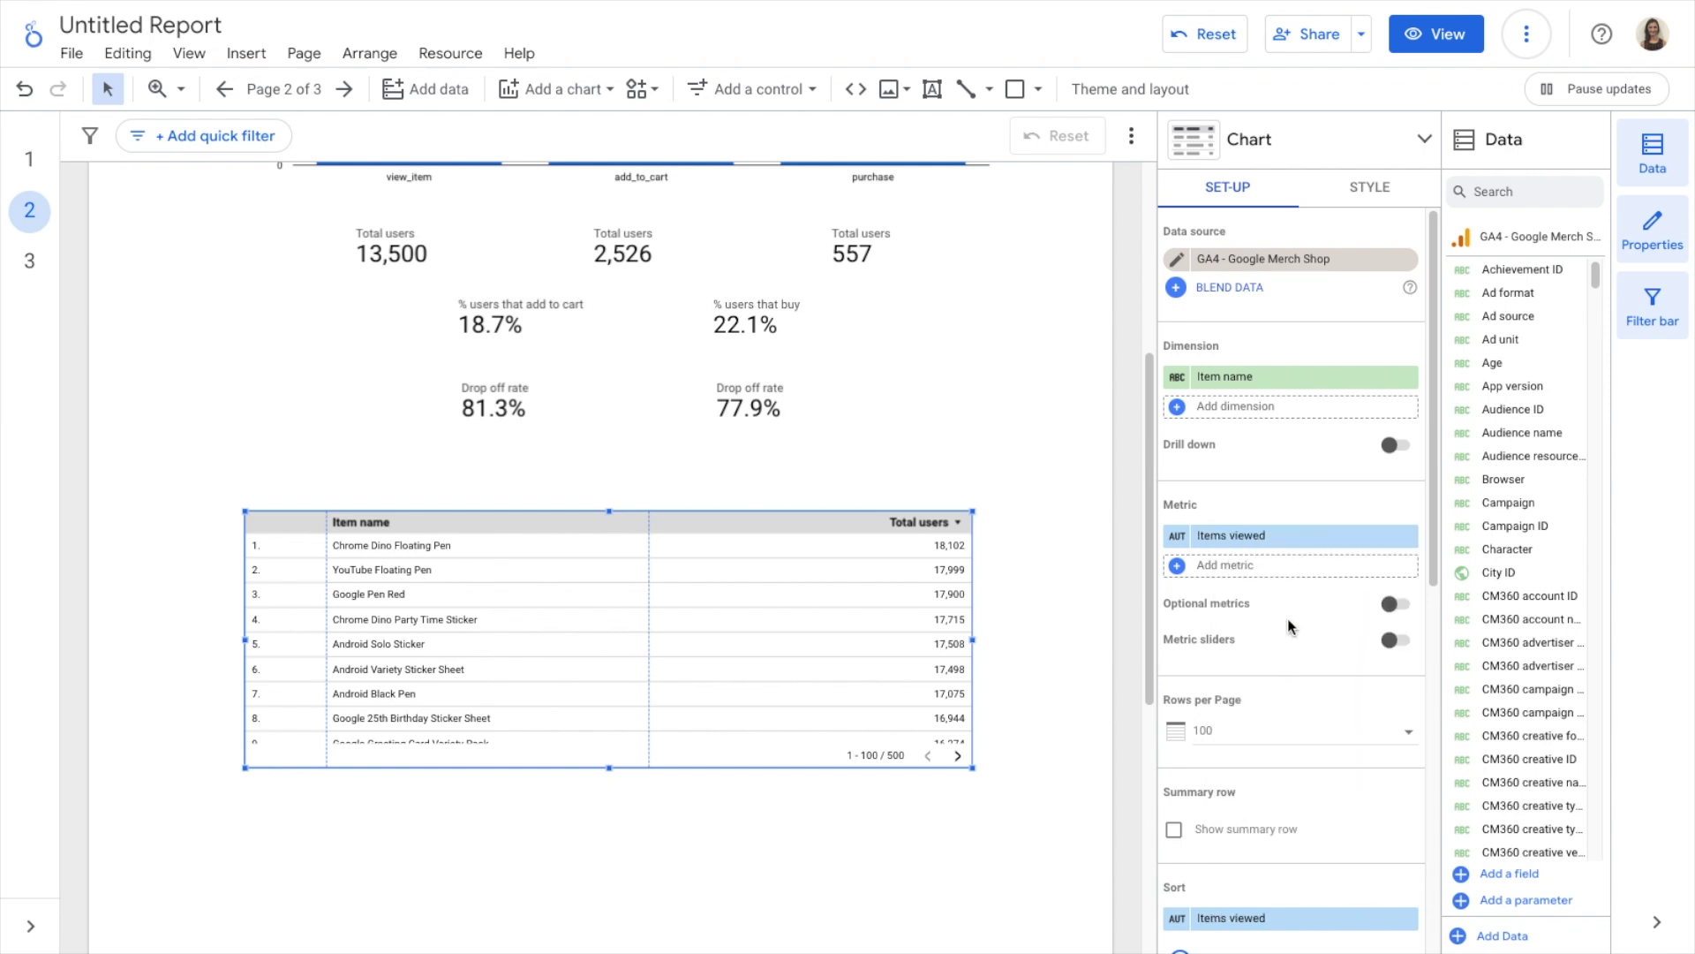
Add Items added to cart and Items purchased as table metrics
left_click(1266, 569)
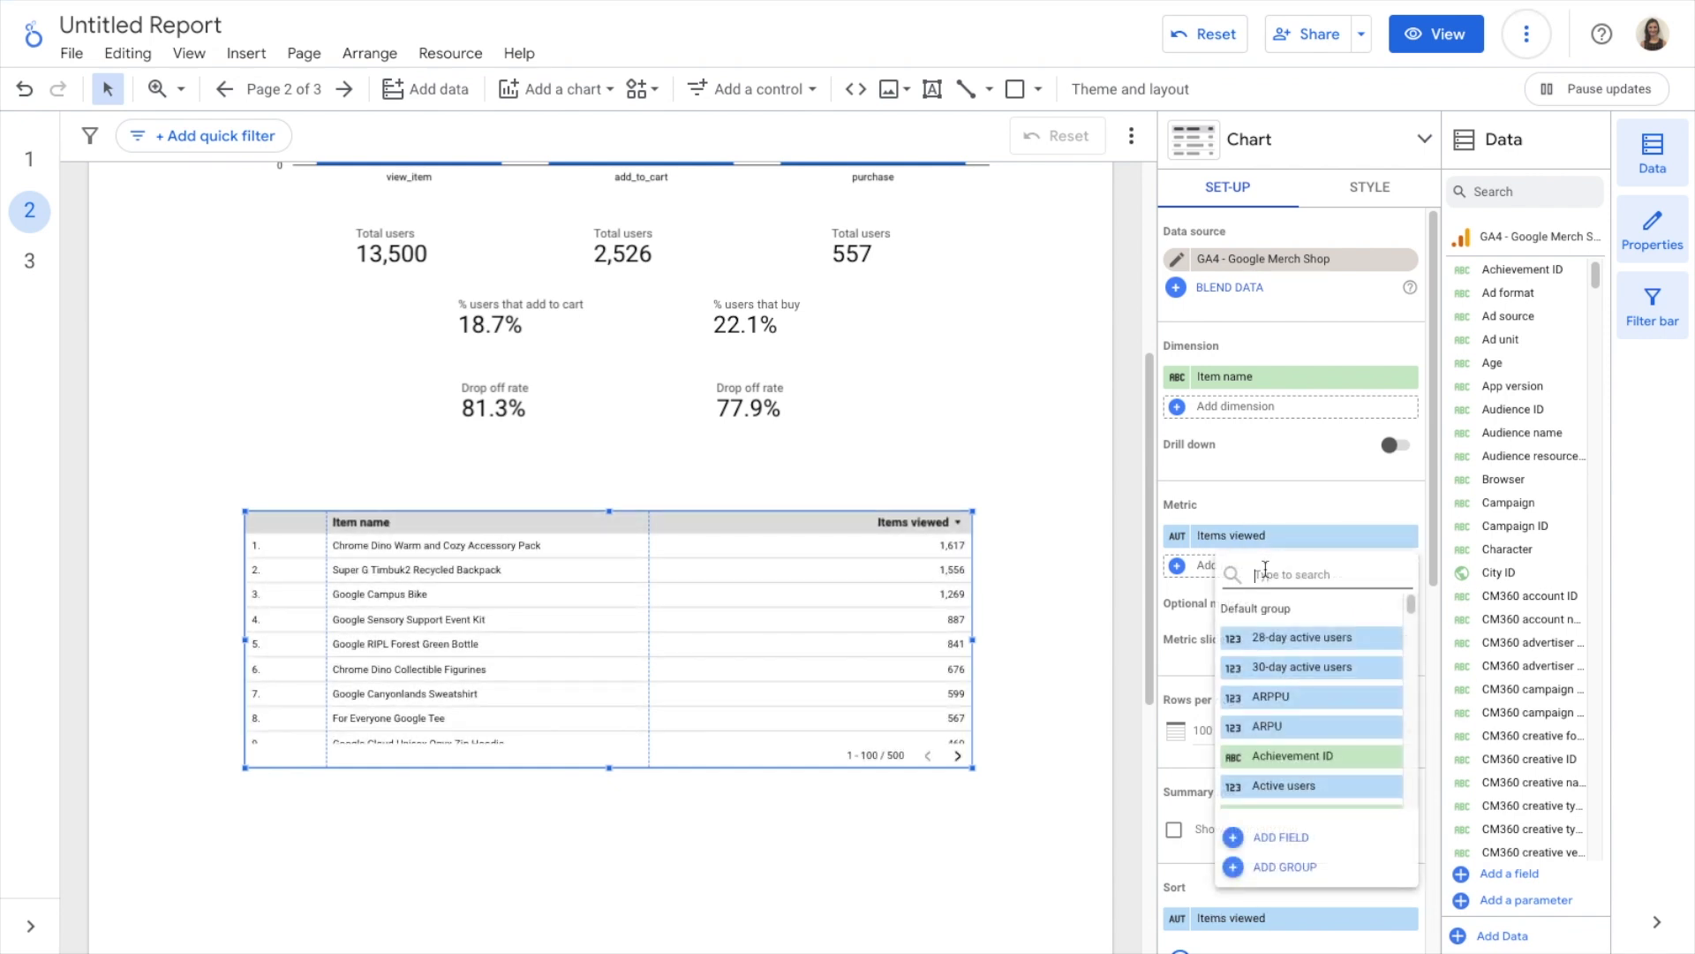
type("items add")
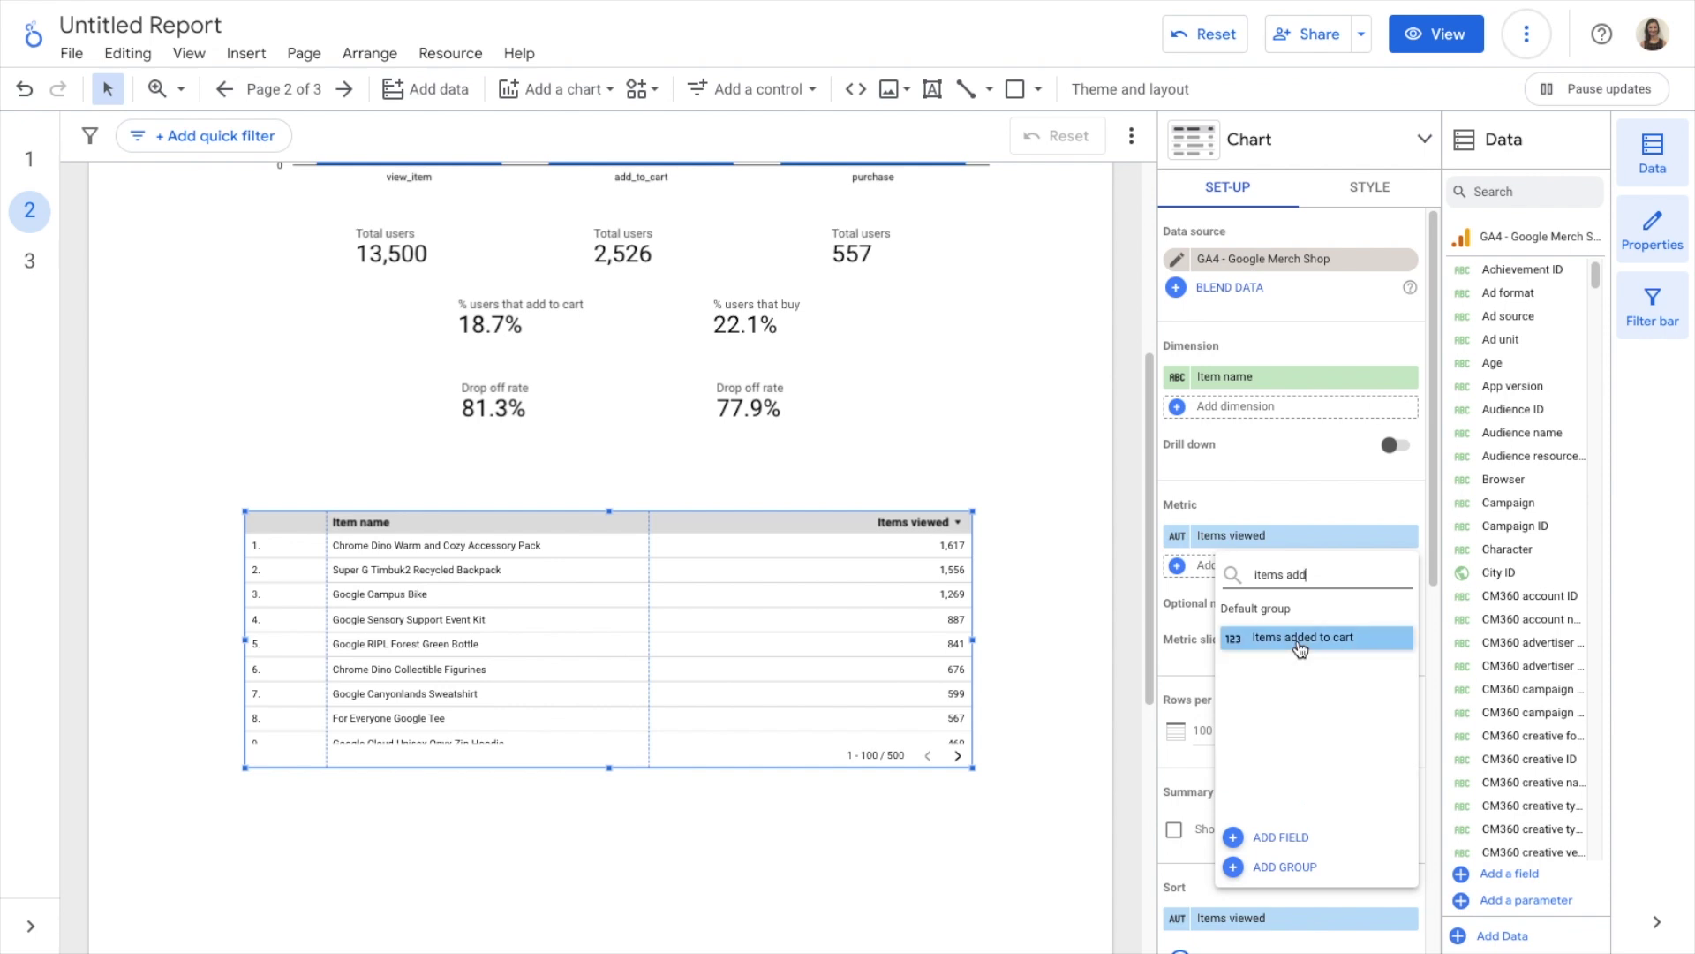
left_click(1298, 641)
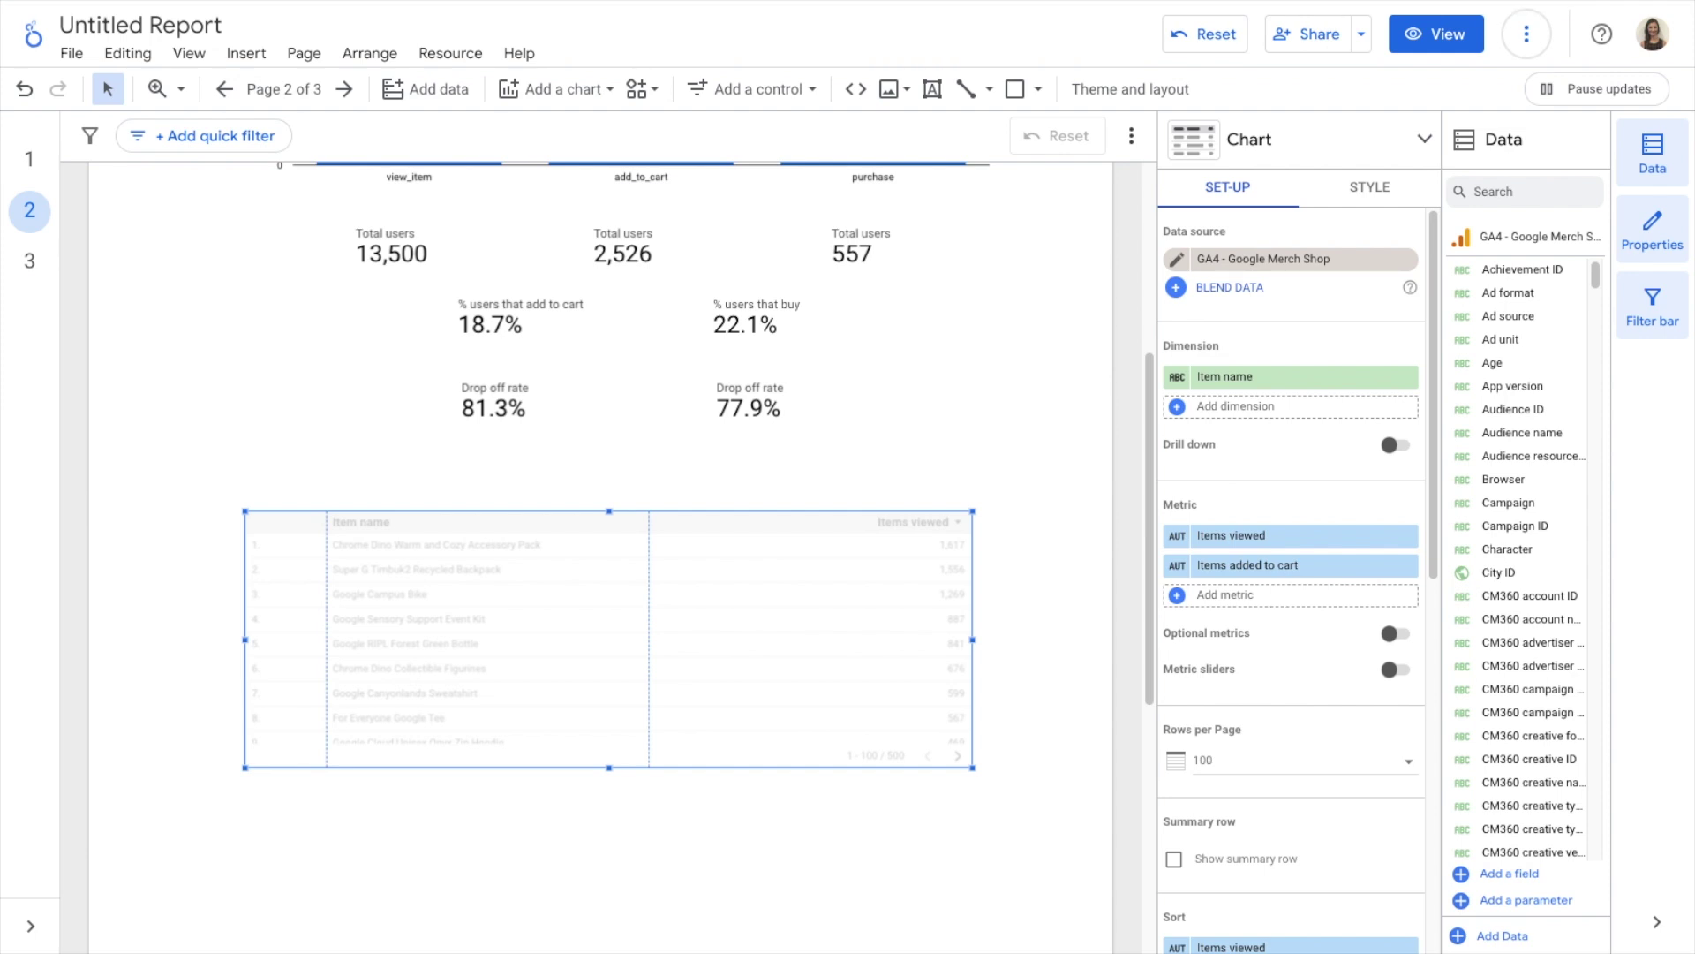
left_click(1248, 594)
type("items purch")
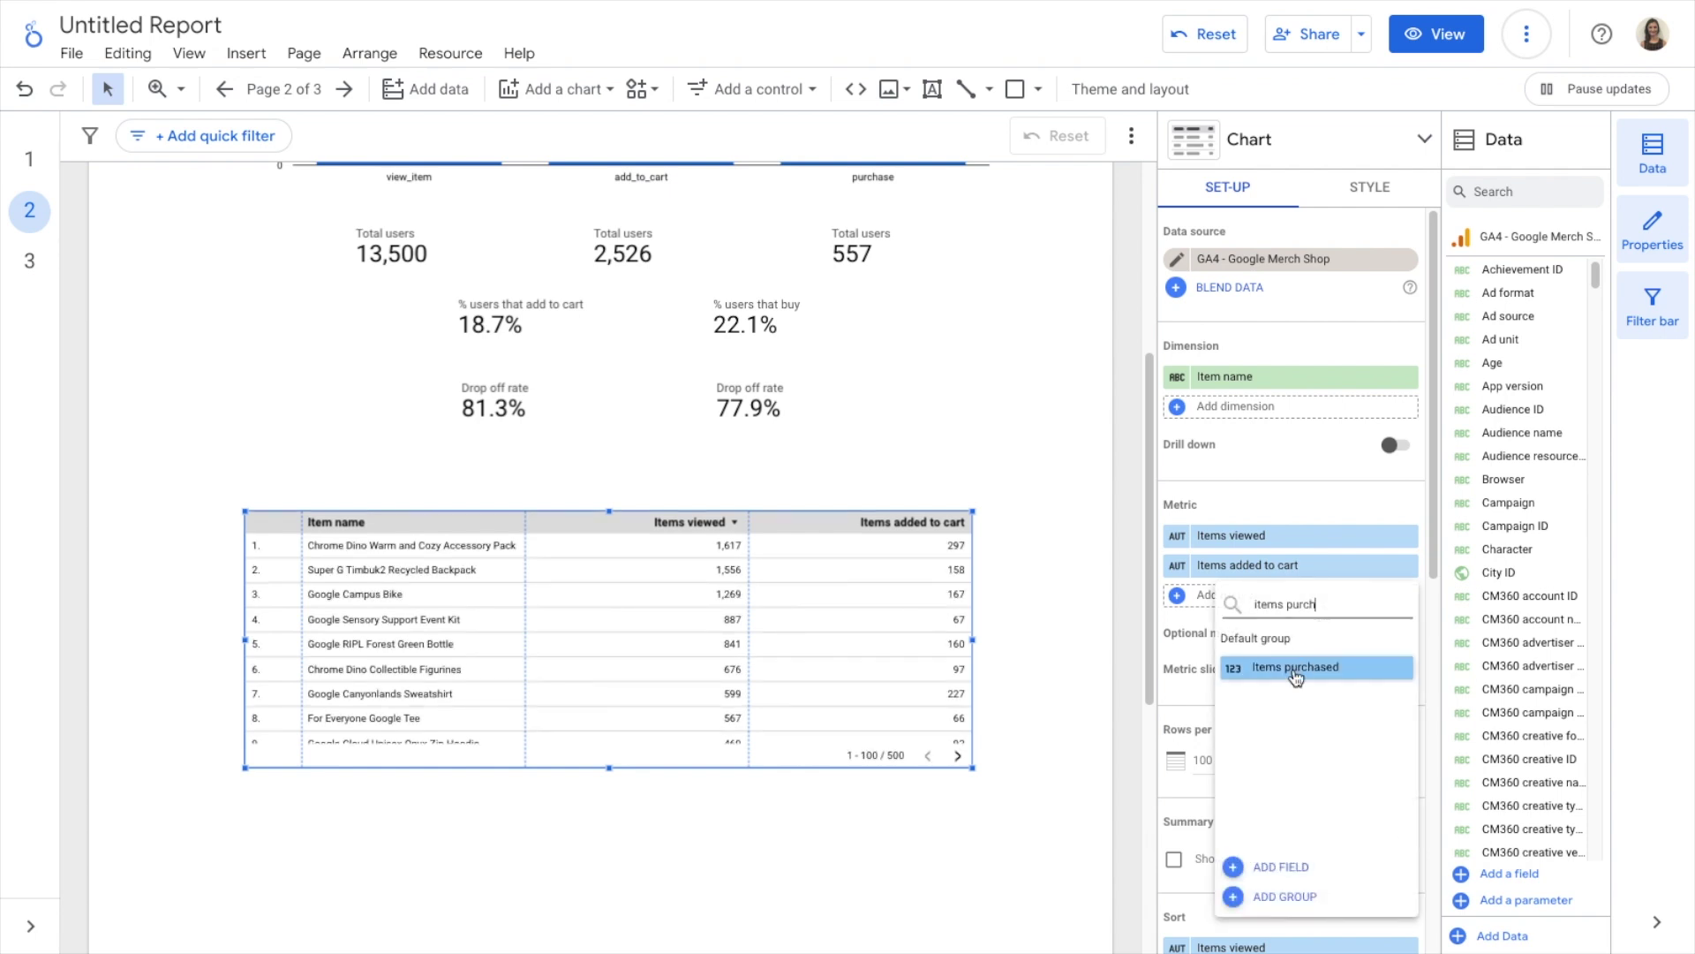
left_click(1295, 675)
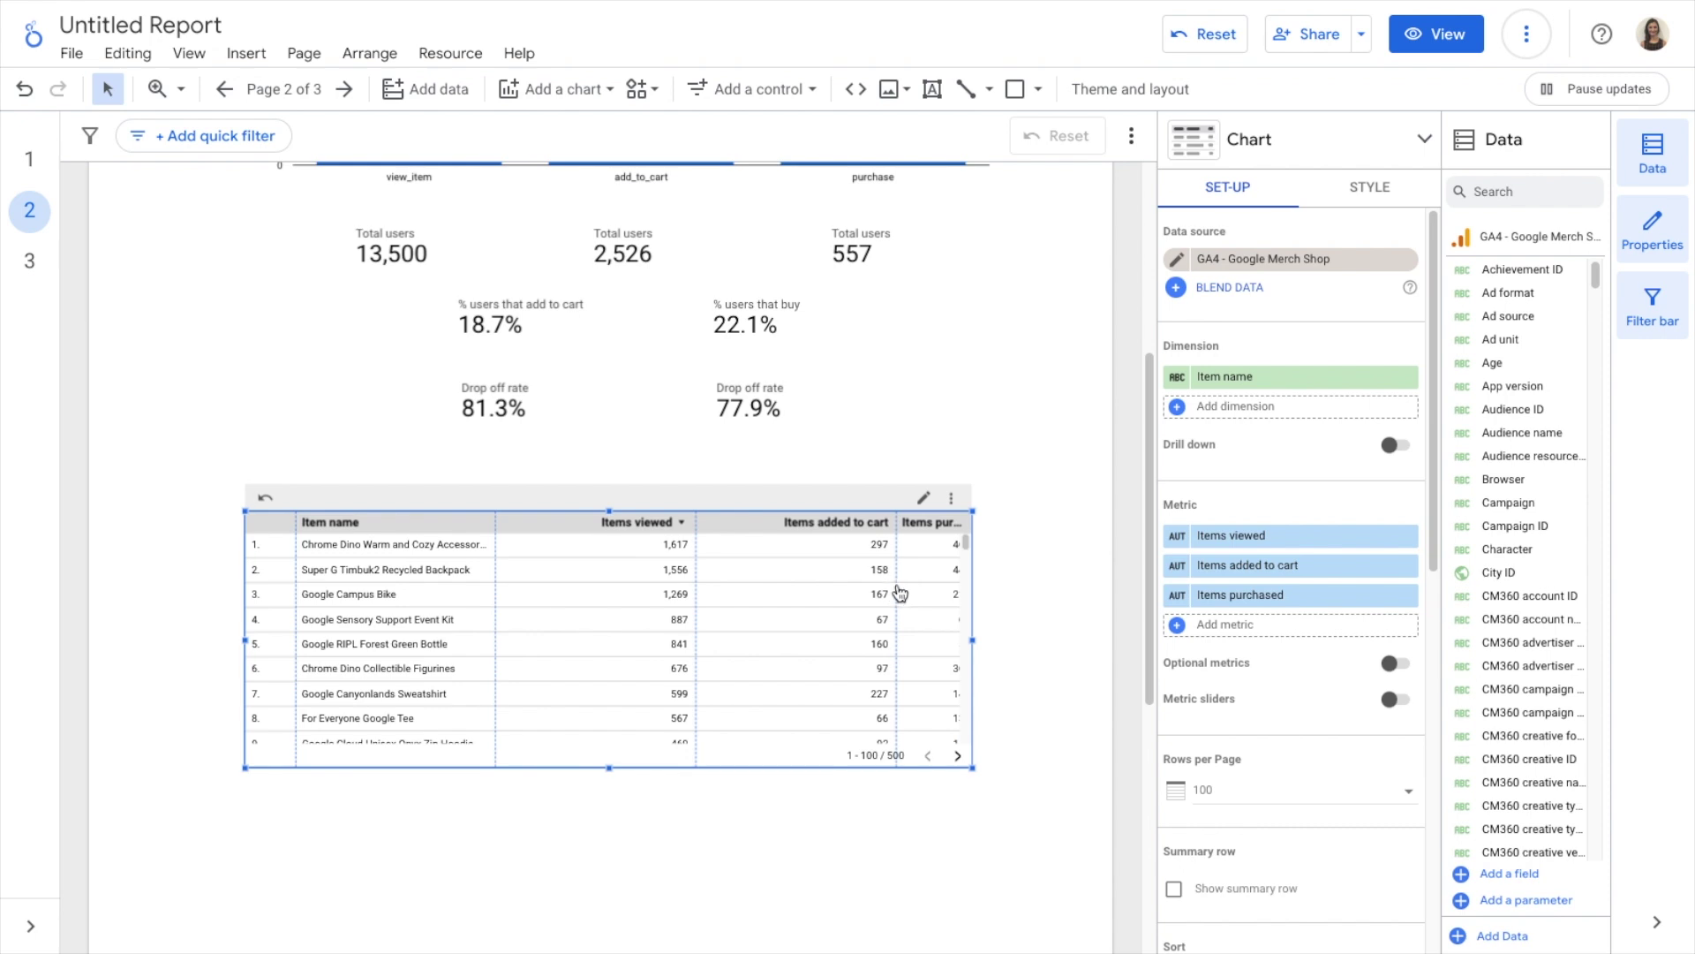
Resize the table columns so Items purchased shows fully
left_click_drag(896, 589, 643, 575)
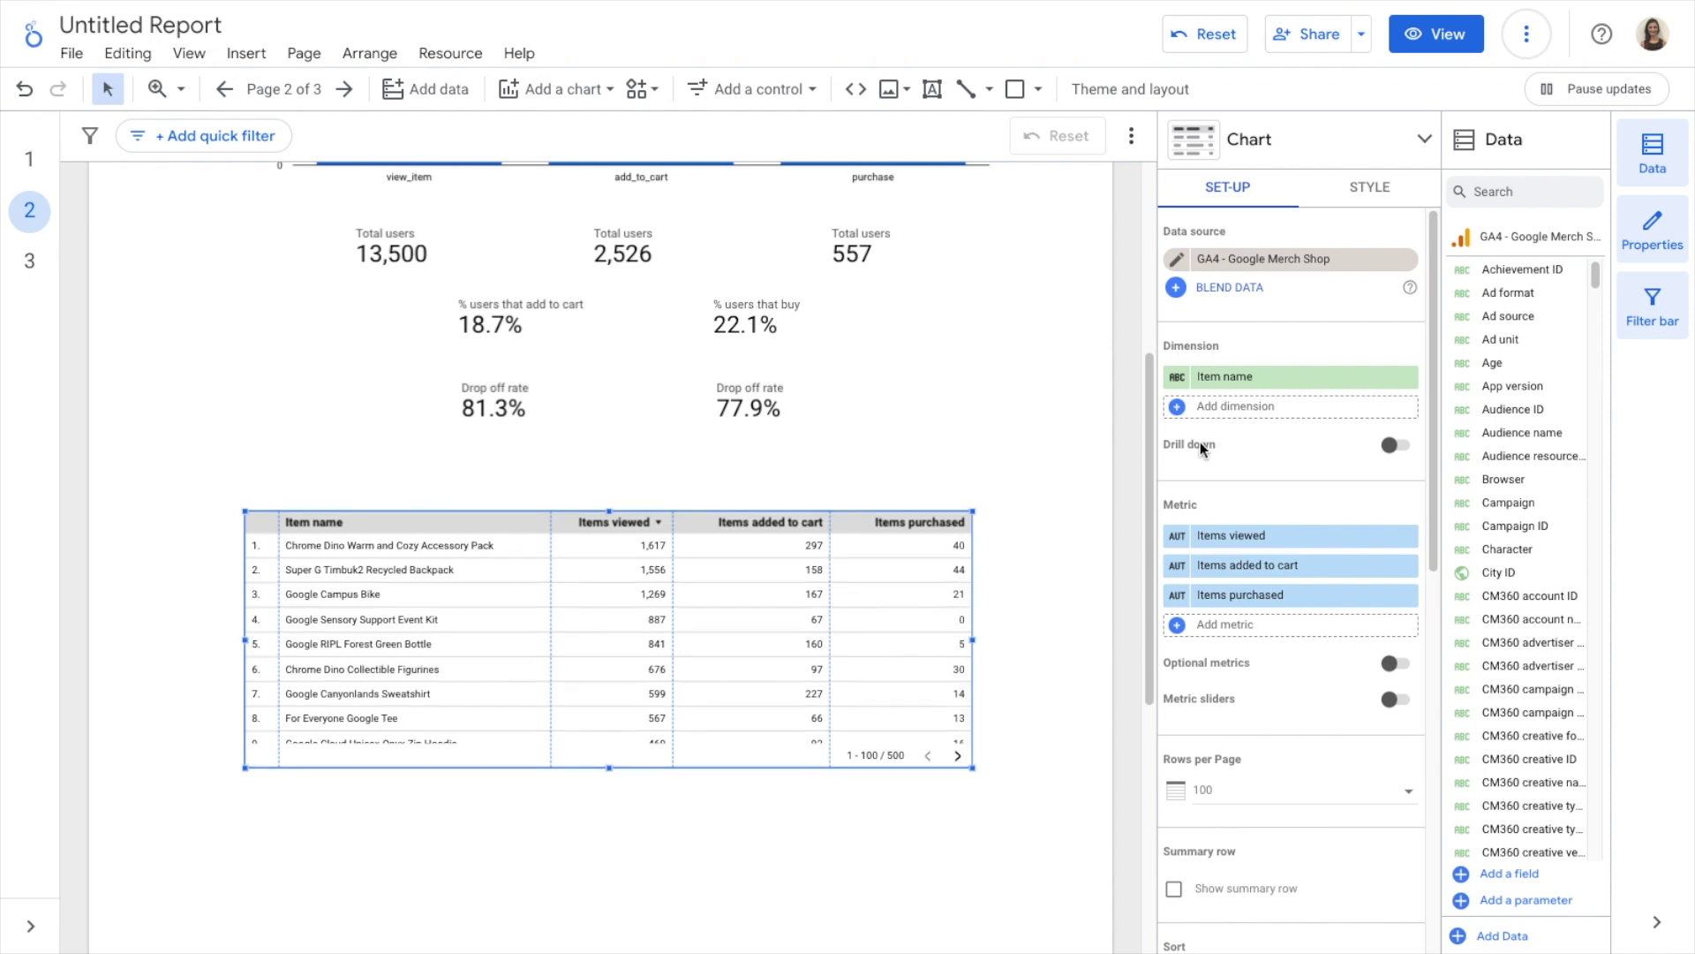
scroll(1201, 441, "down", 3)
scroll(1201, 442, "down", 5)
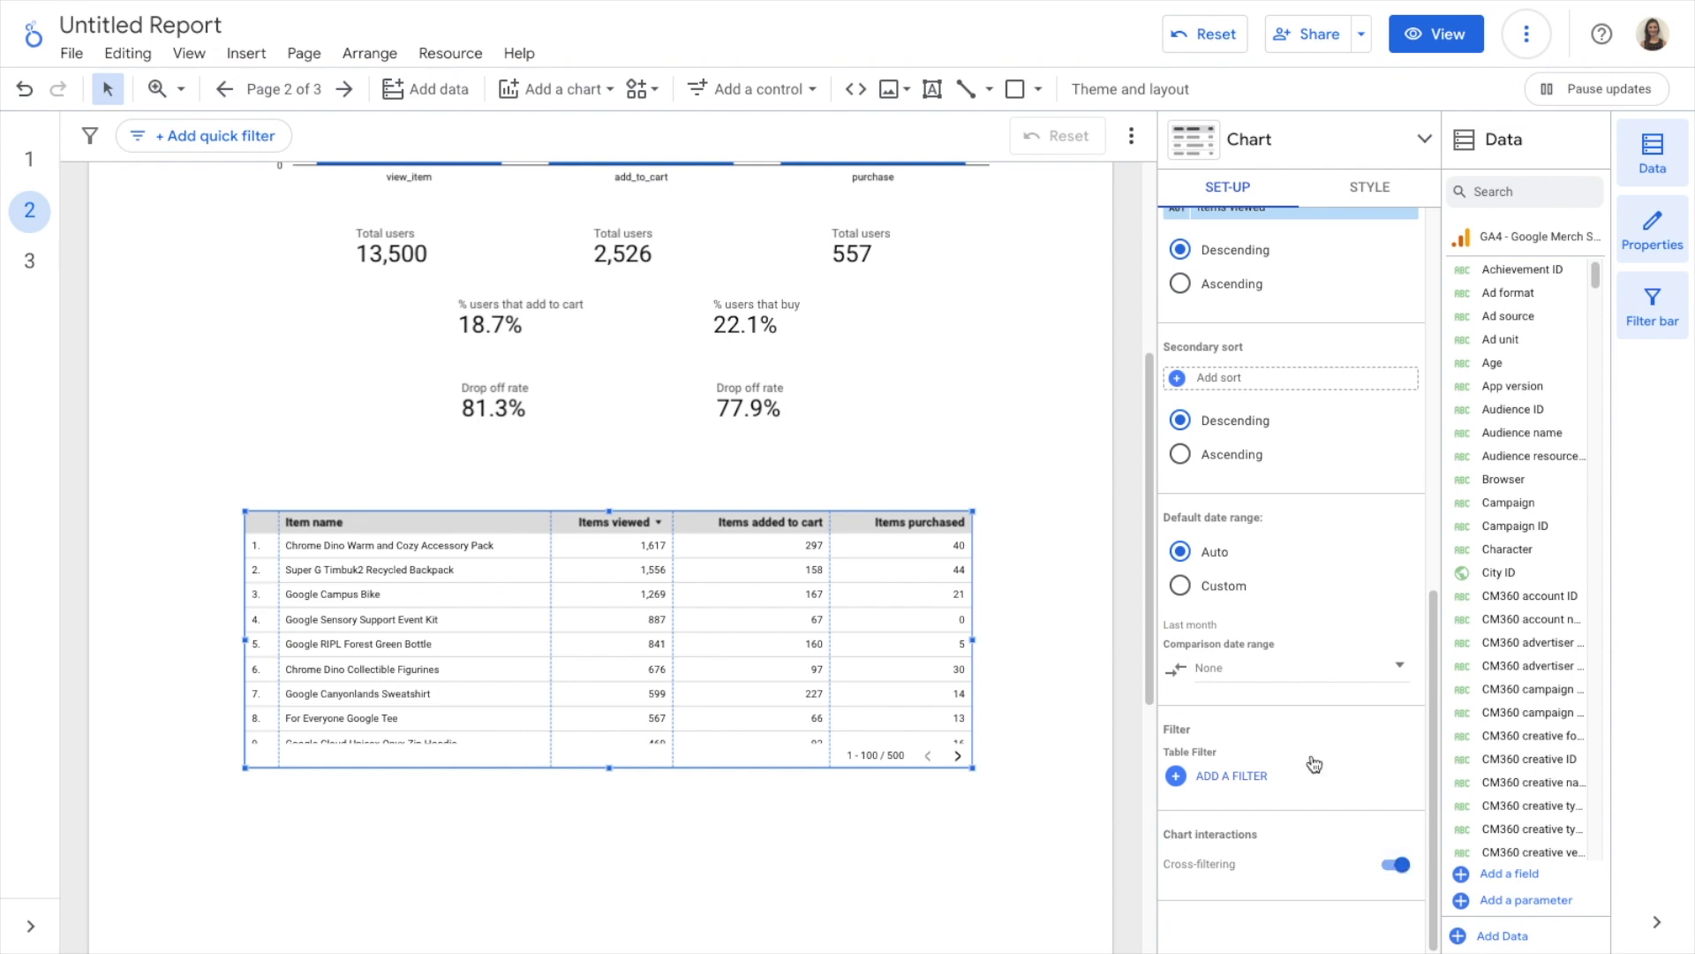
mouse_move(929, 604)
scroll(1051, 494, "up", 2)
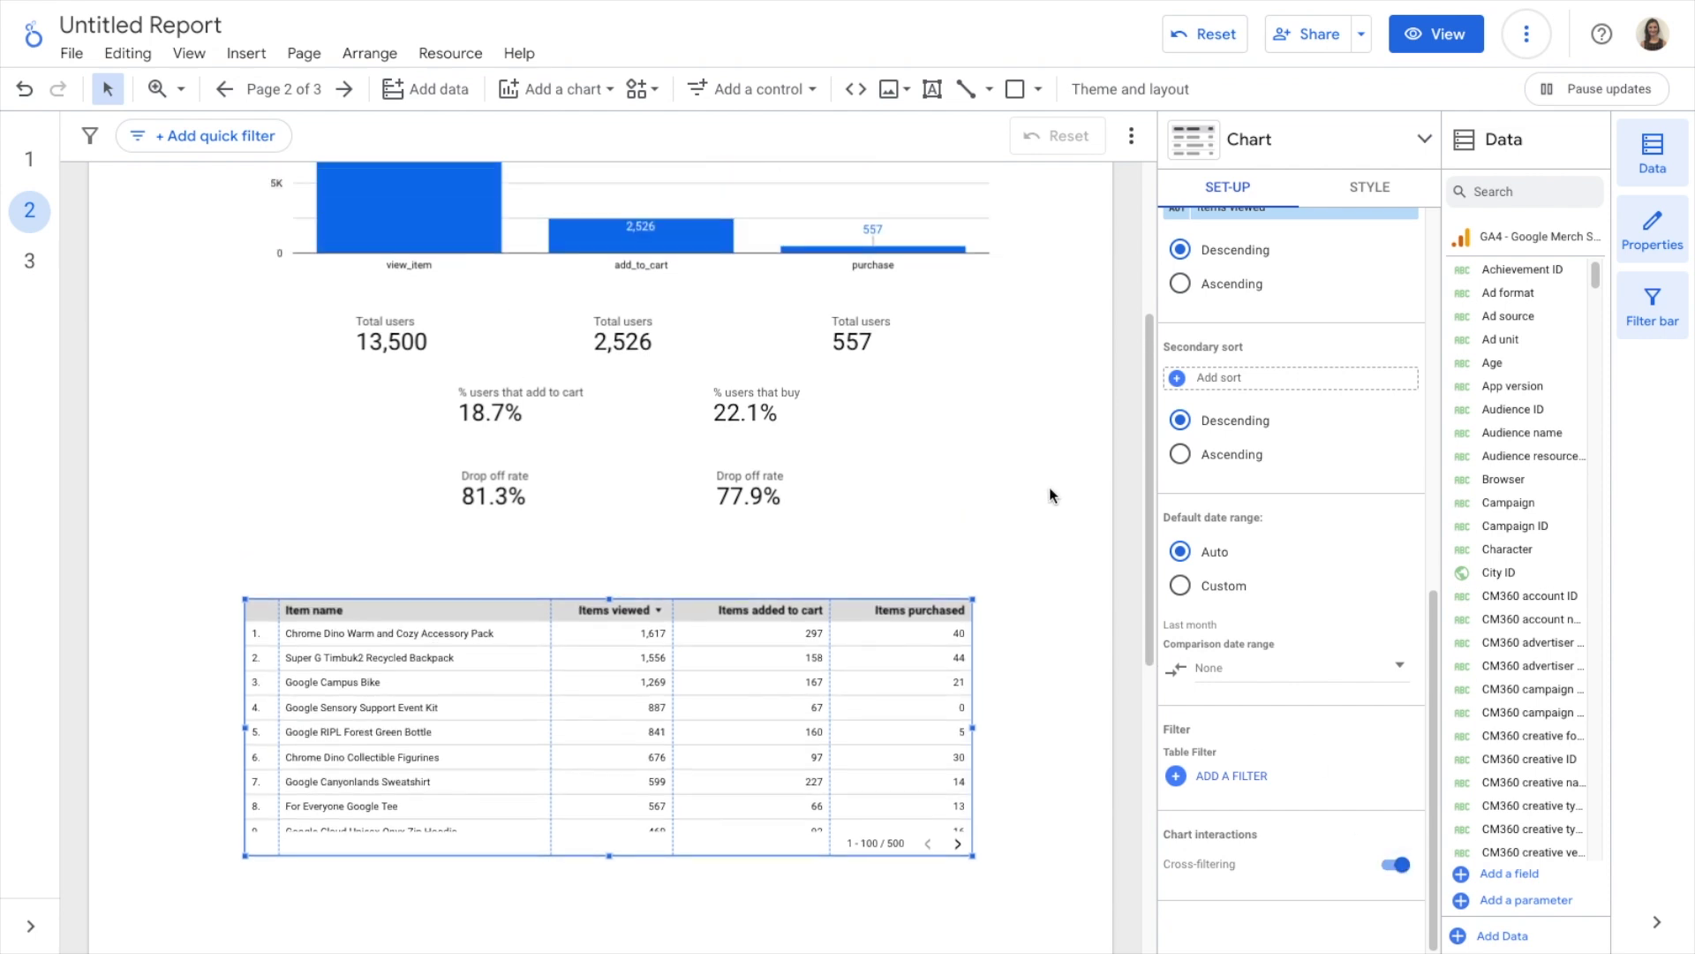
left_click(1419, 49)
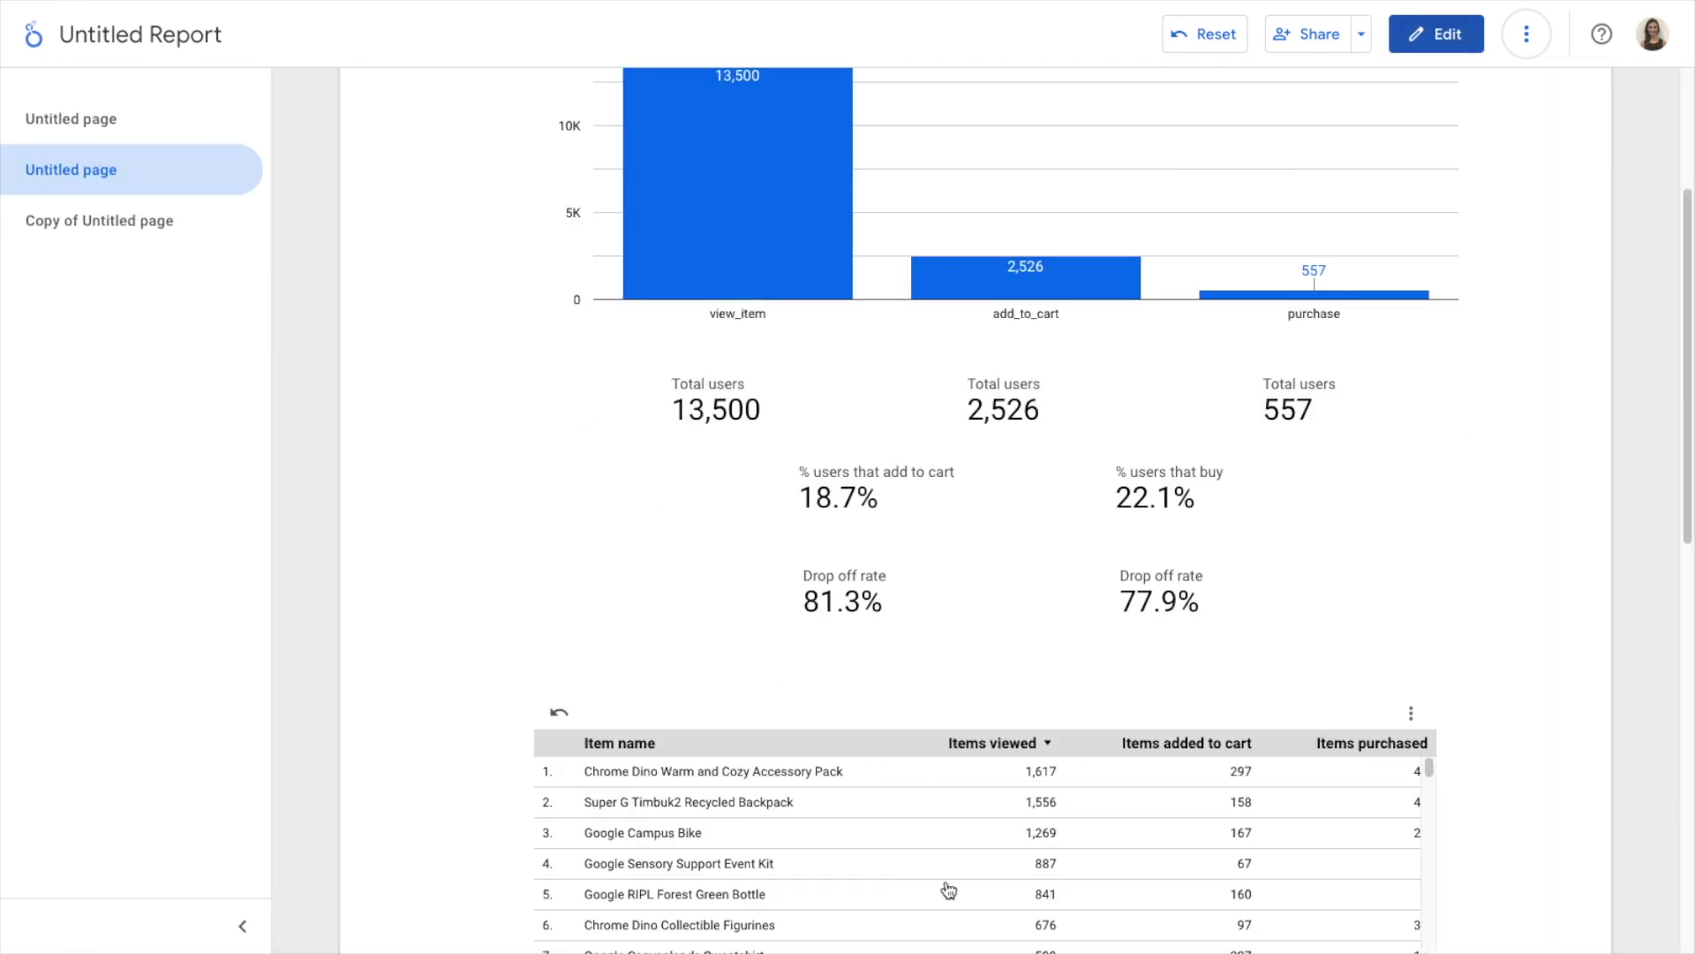
In view mode, cross-filter the funnel to Chrome Dino Warm and Cozy Accessory Pack (1,289, 134, 20 users)
scroll(1329, 600, "up", 1)
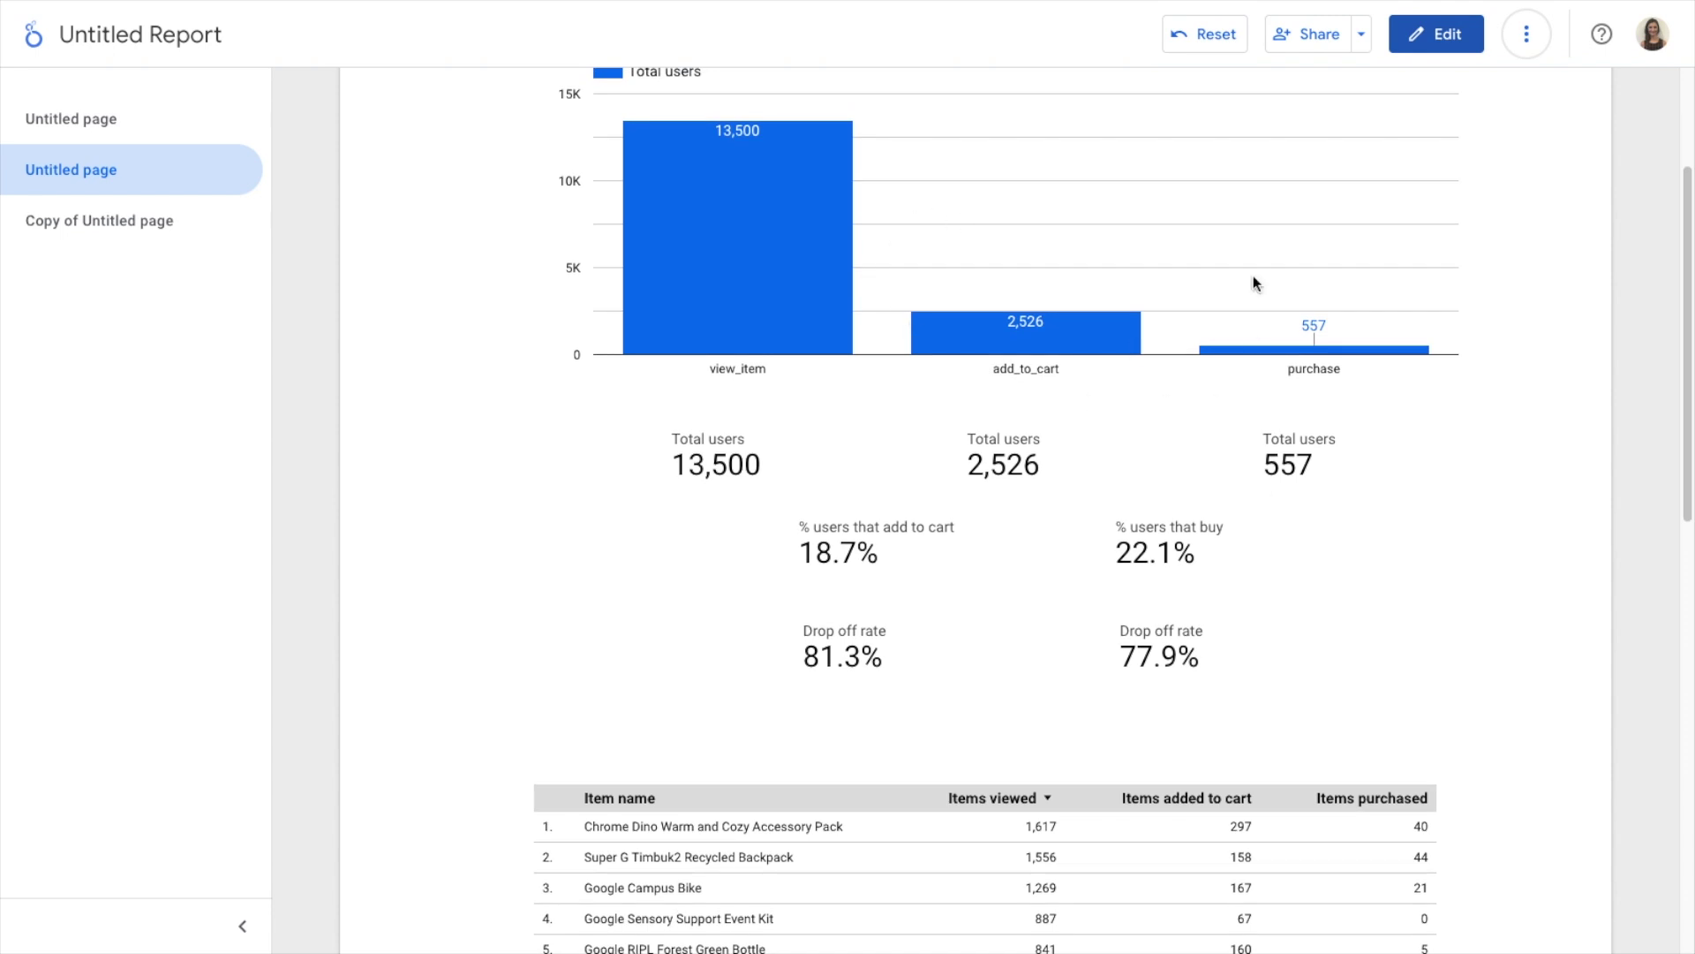
scroll(1317, 499, "down", 1)
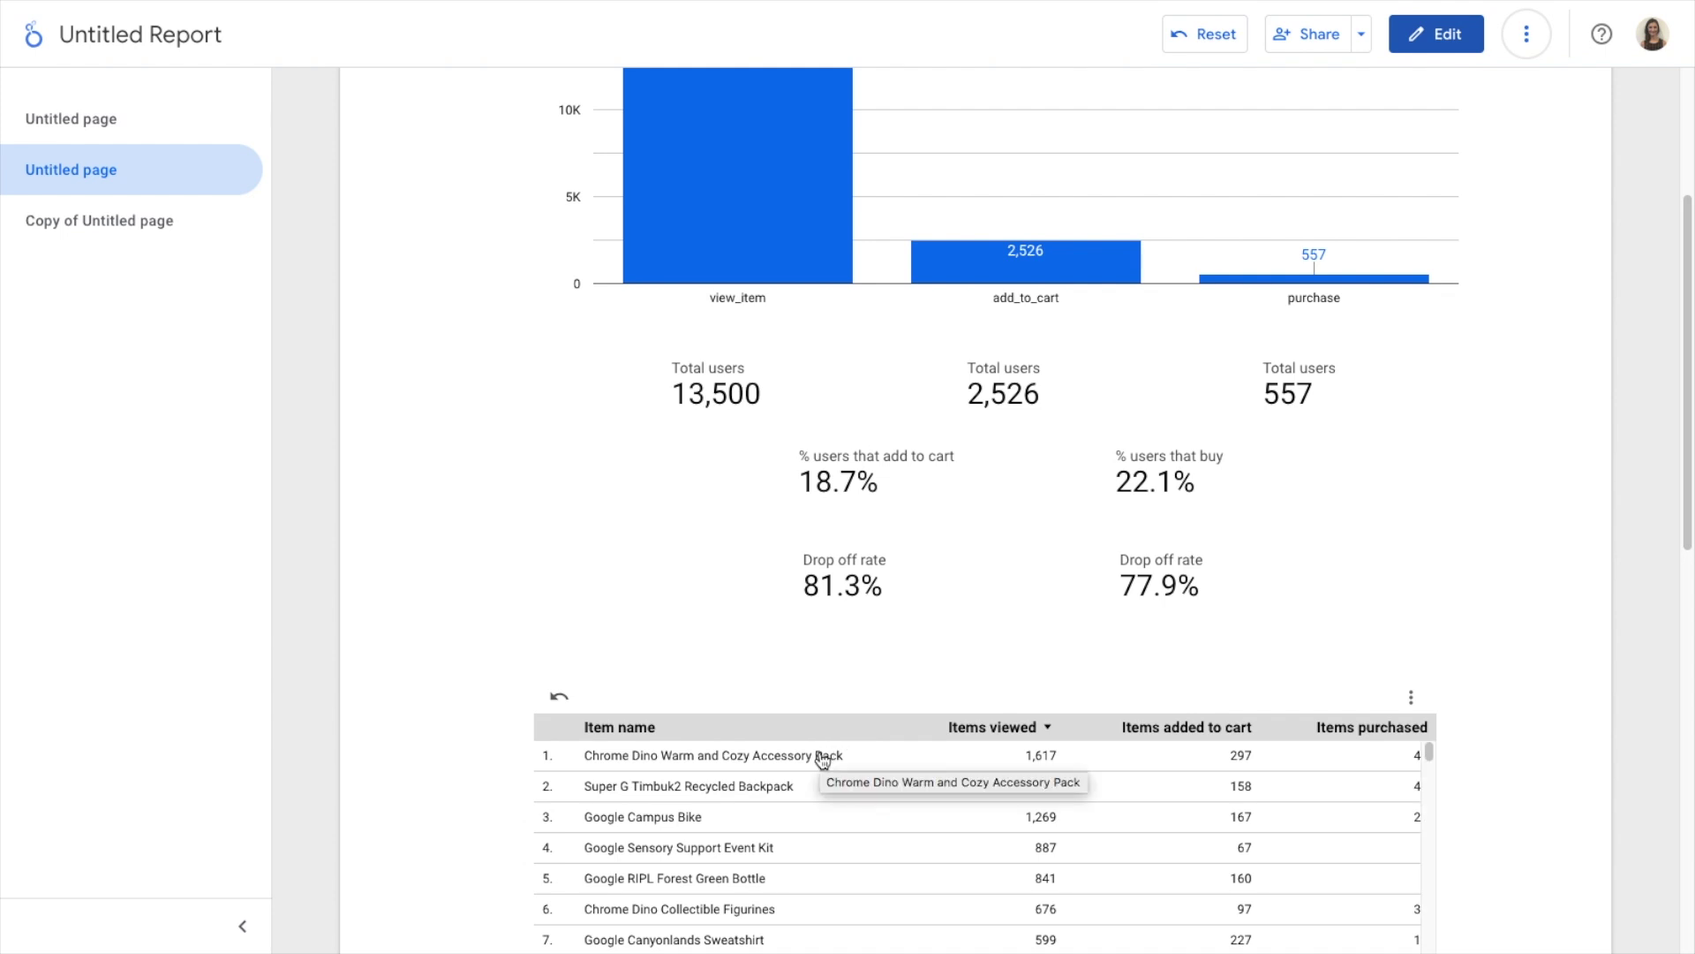
left_click(822, 759)
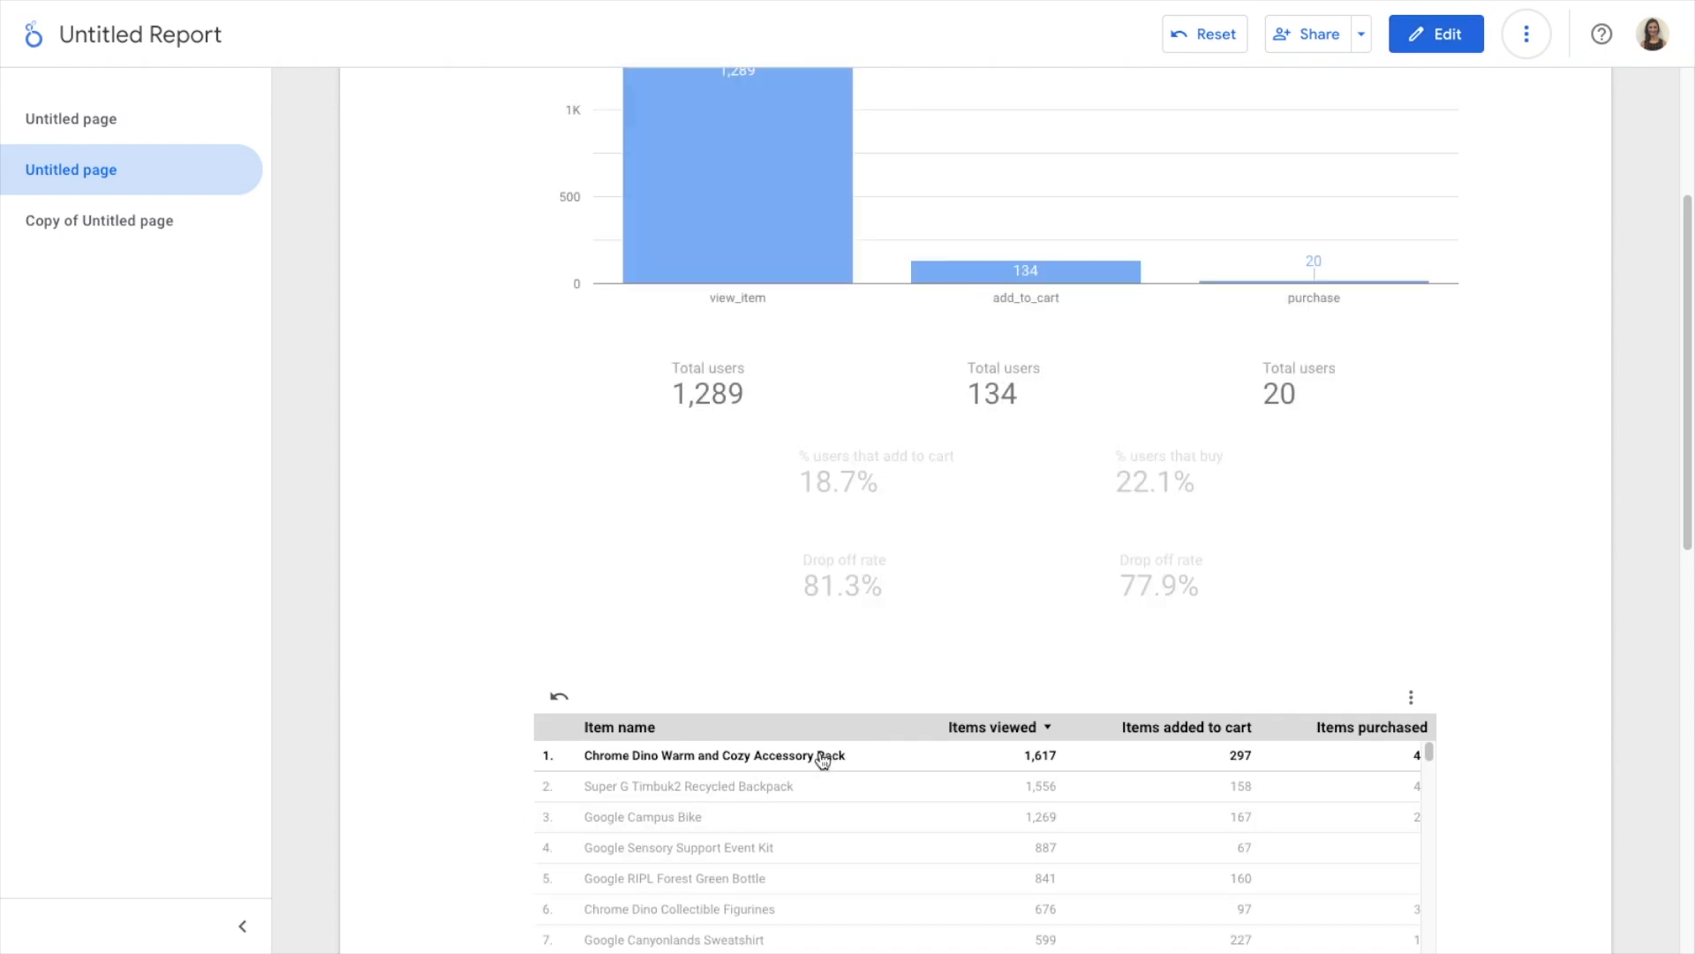
scroll(1479, 473, "up", 1)
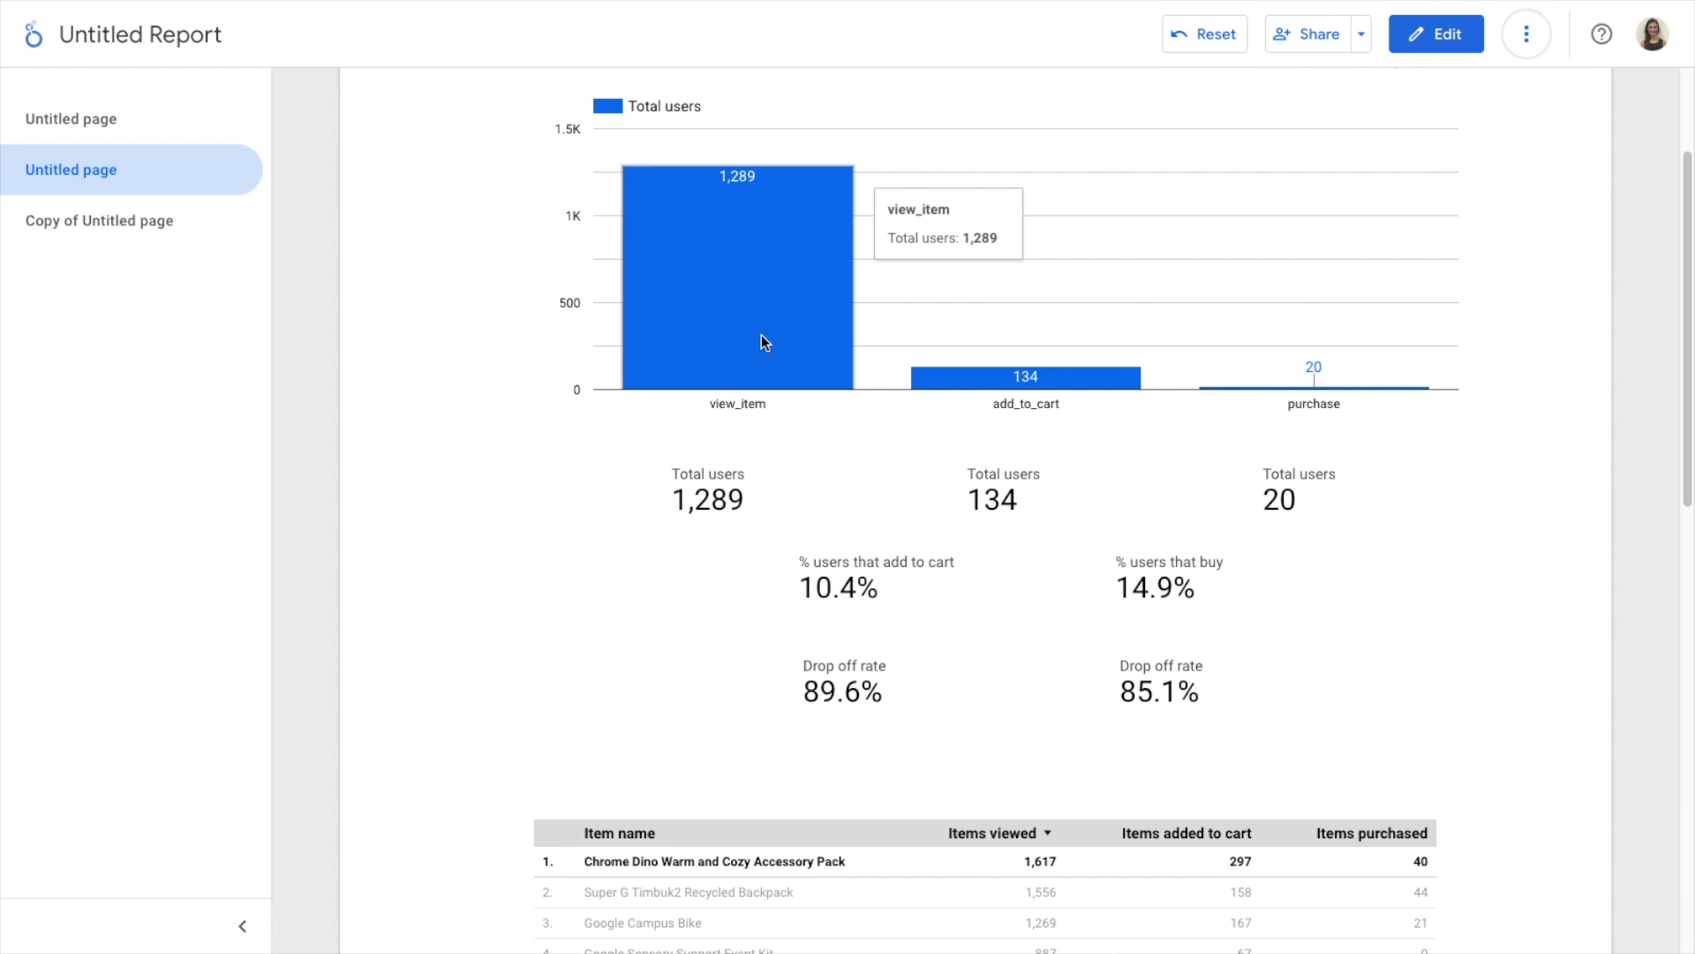
mouse_move(800, 261)
mouse_move(985, 387)
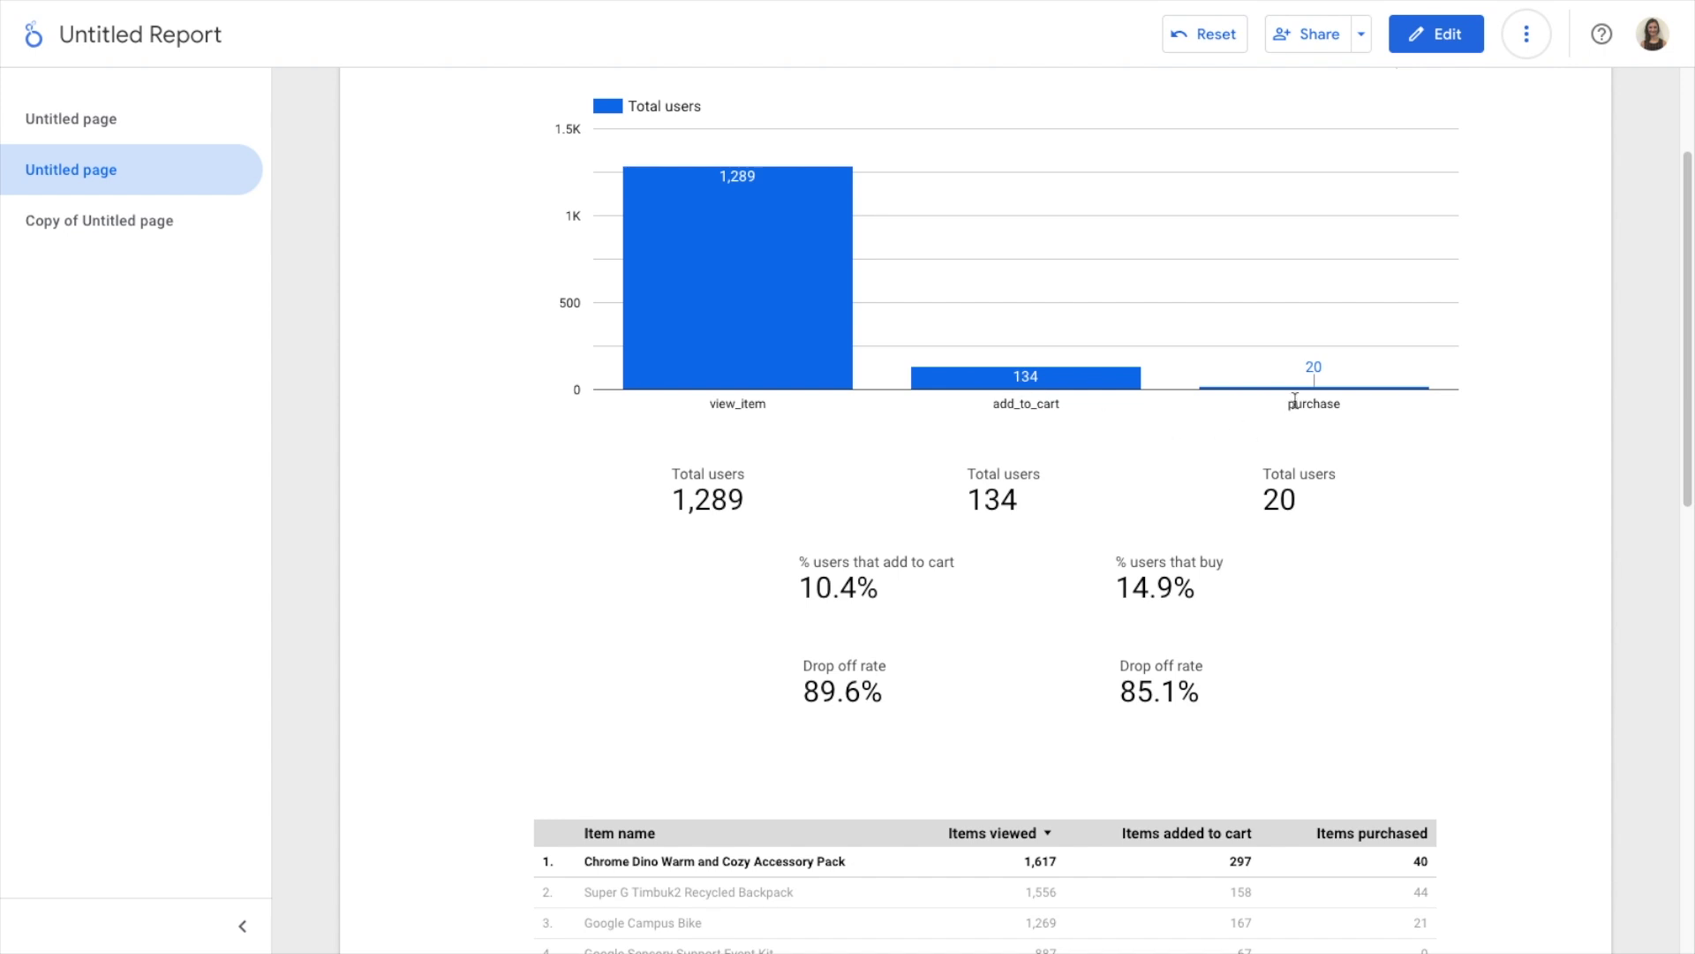
scroll(1294, 397, "down", 1)
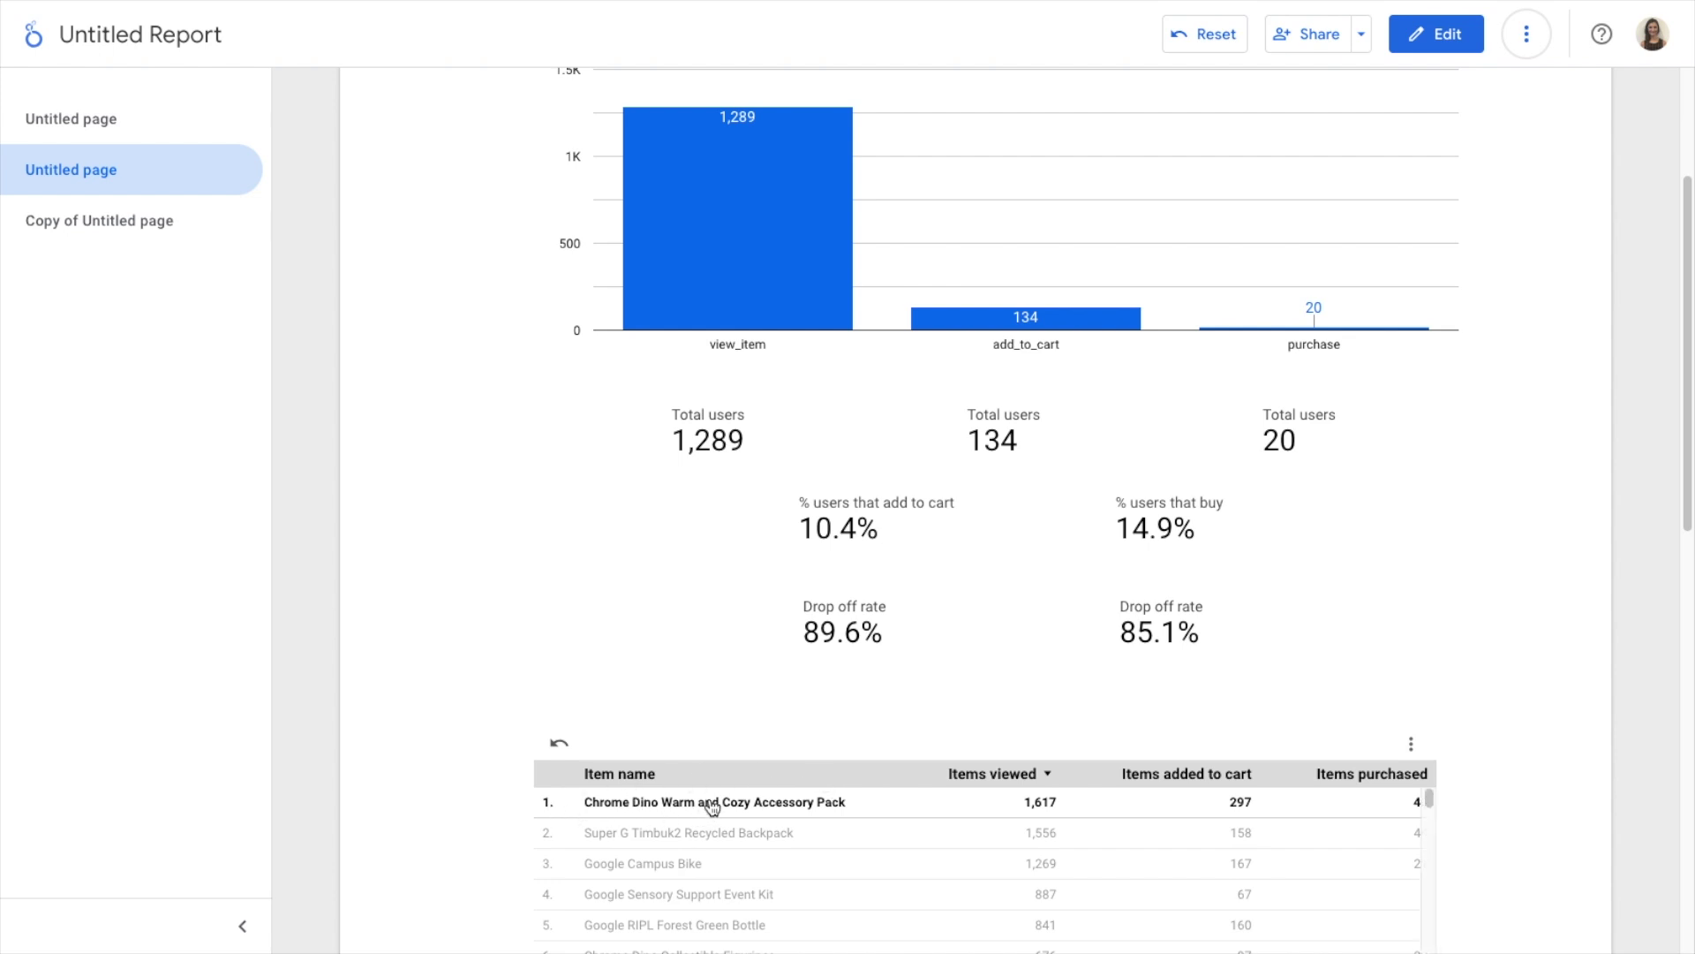
scroll(662, 806, "down", 1)
scroll(666, 821, "up", 1)
Cross-filter the funnel to the Super G Timbuk2 Recycled Backpack row (1,143, 116, 22 users)
left_click(664, 839)
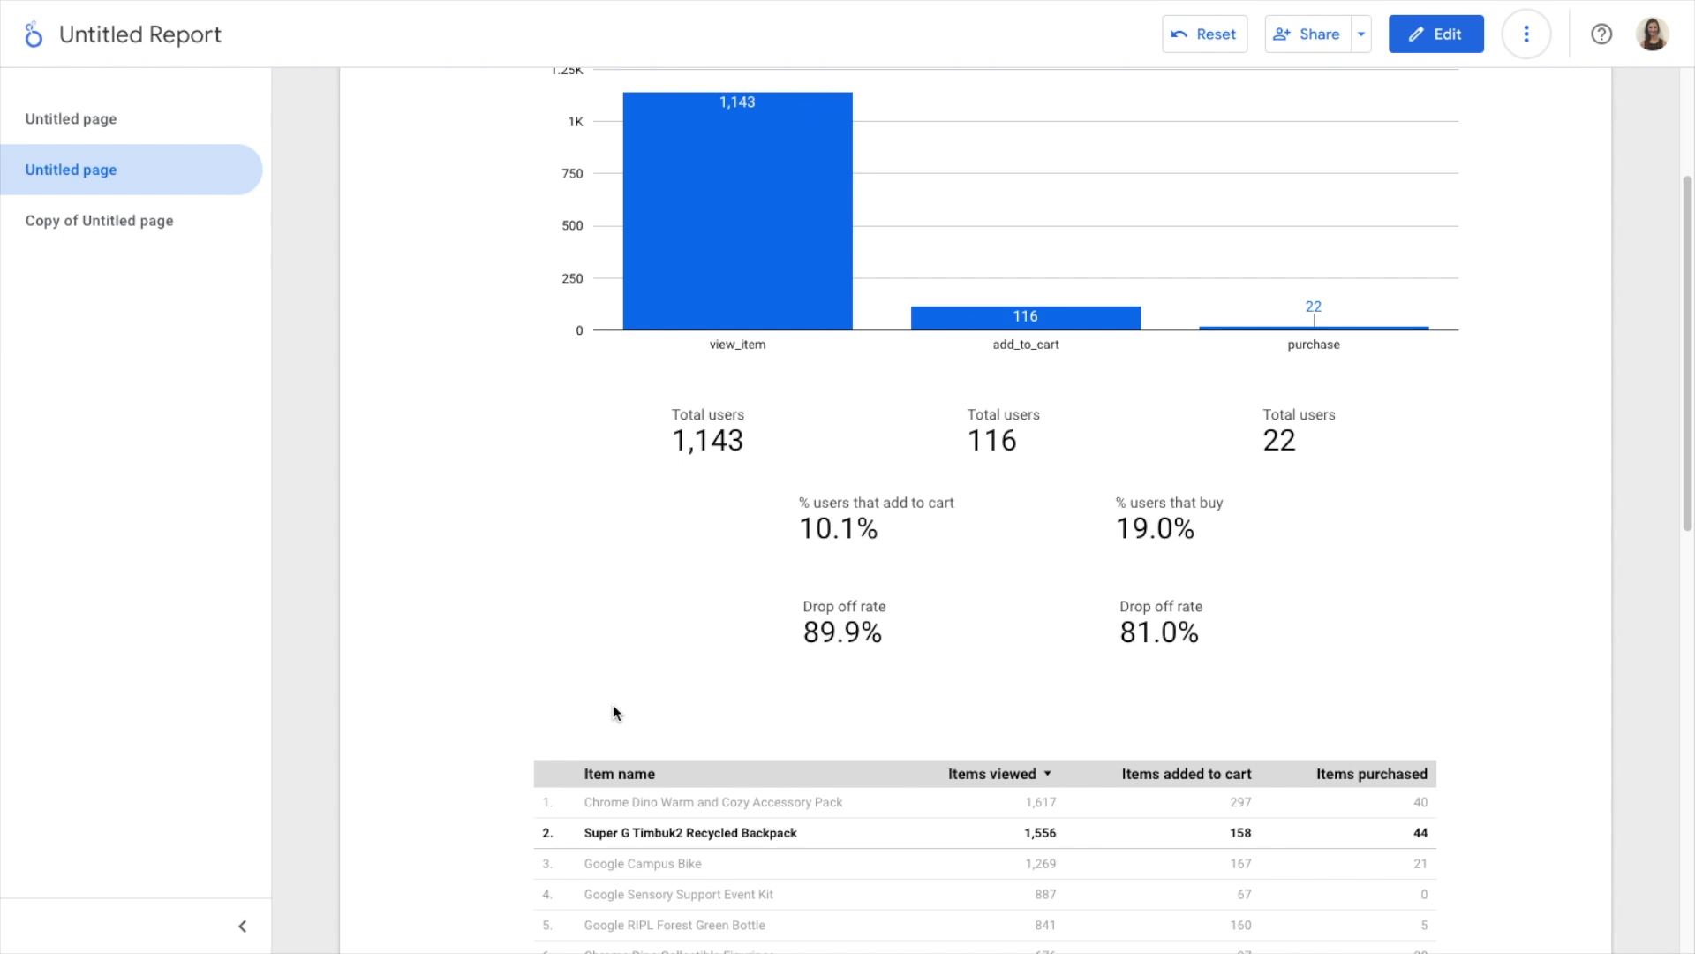
scroll(613, 706, "up", 1)
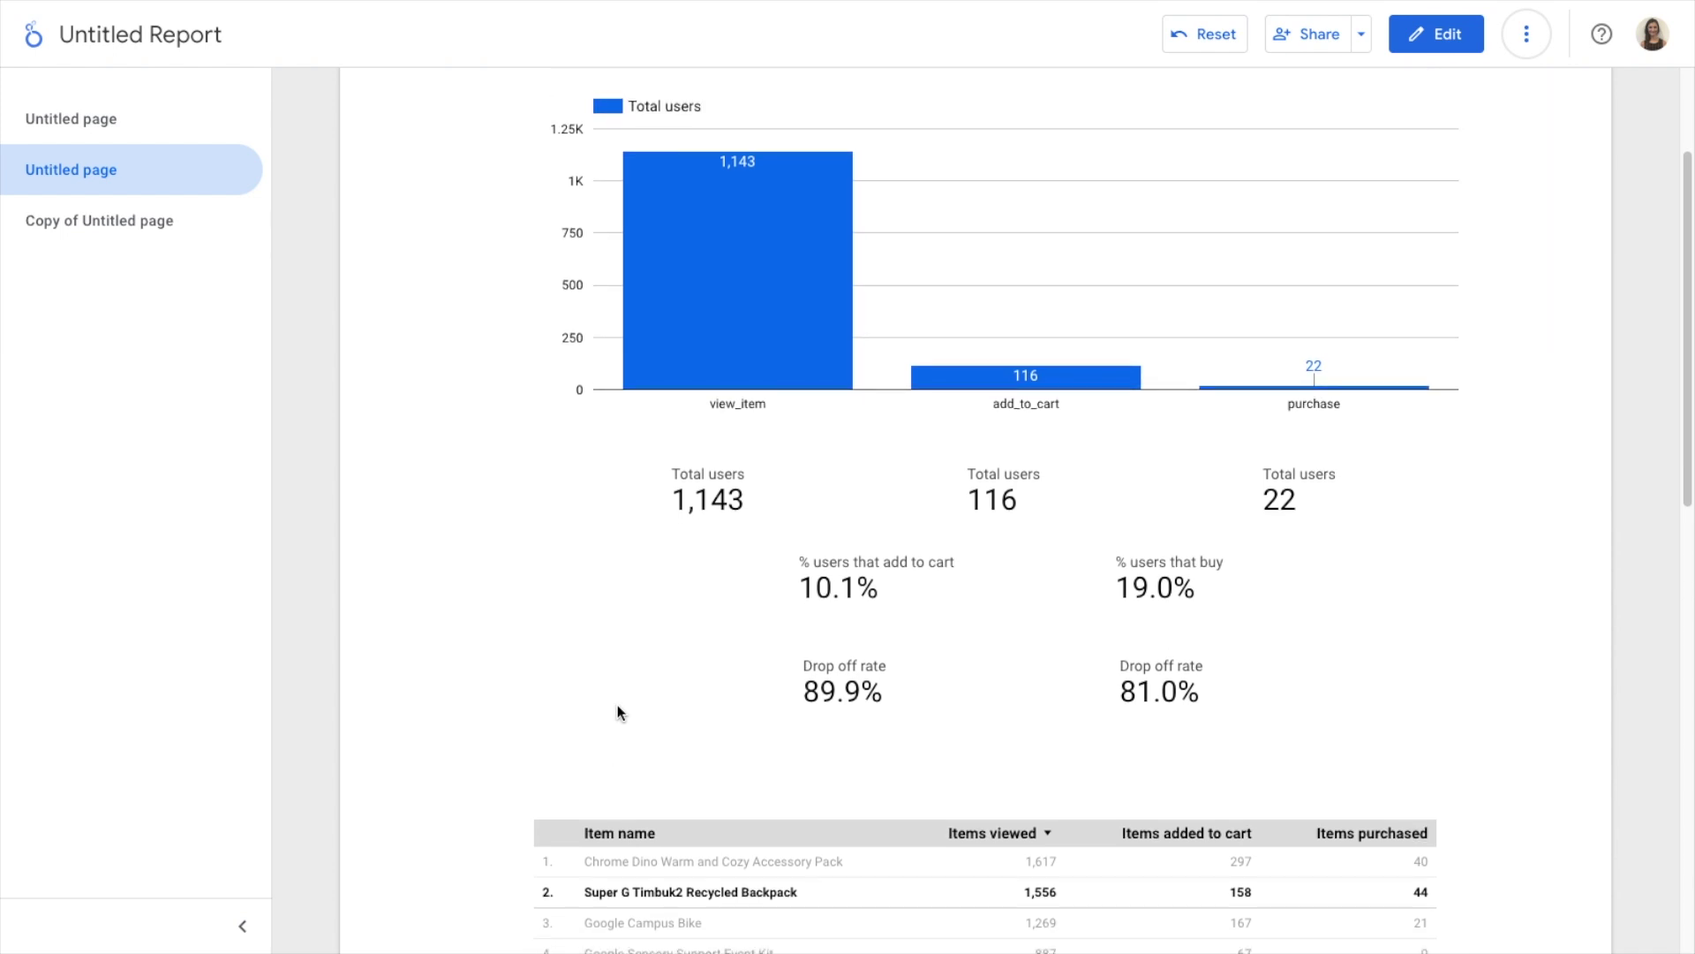